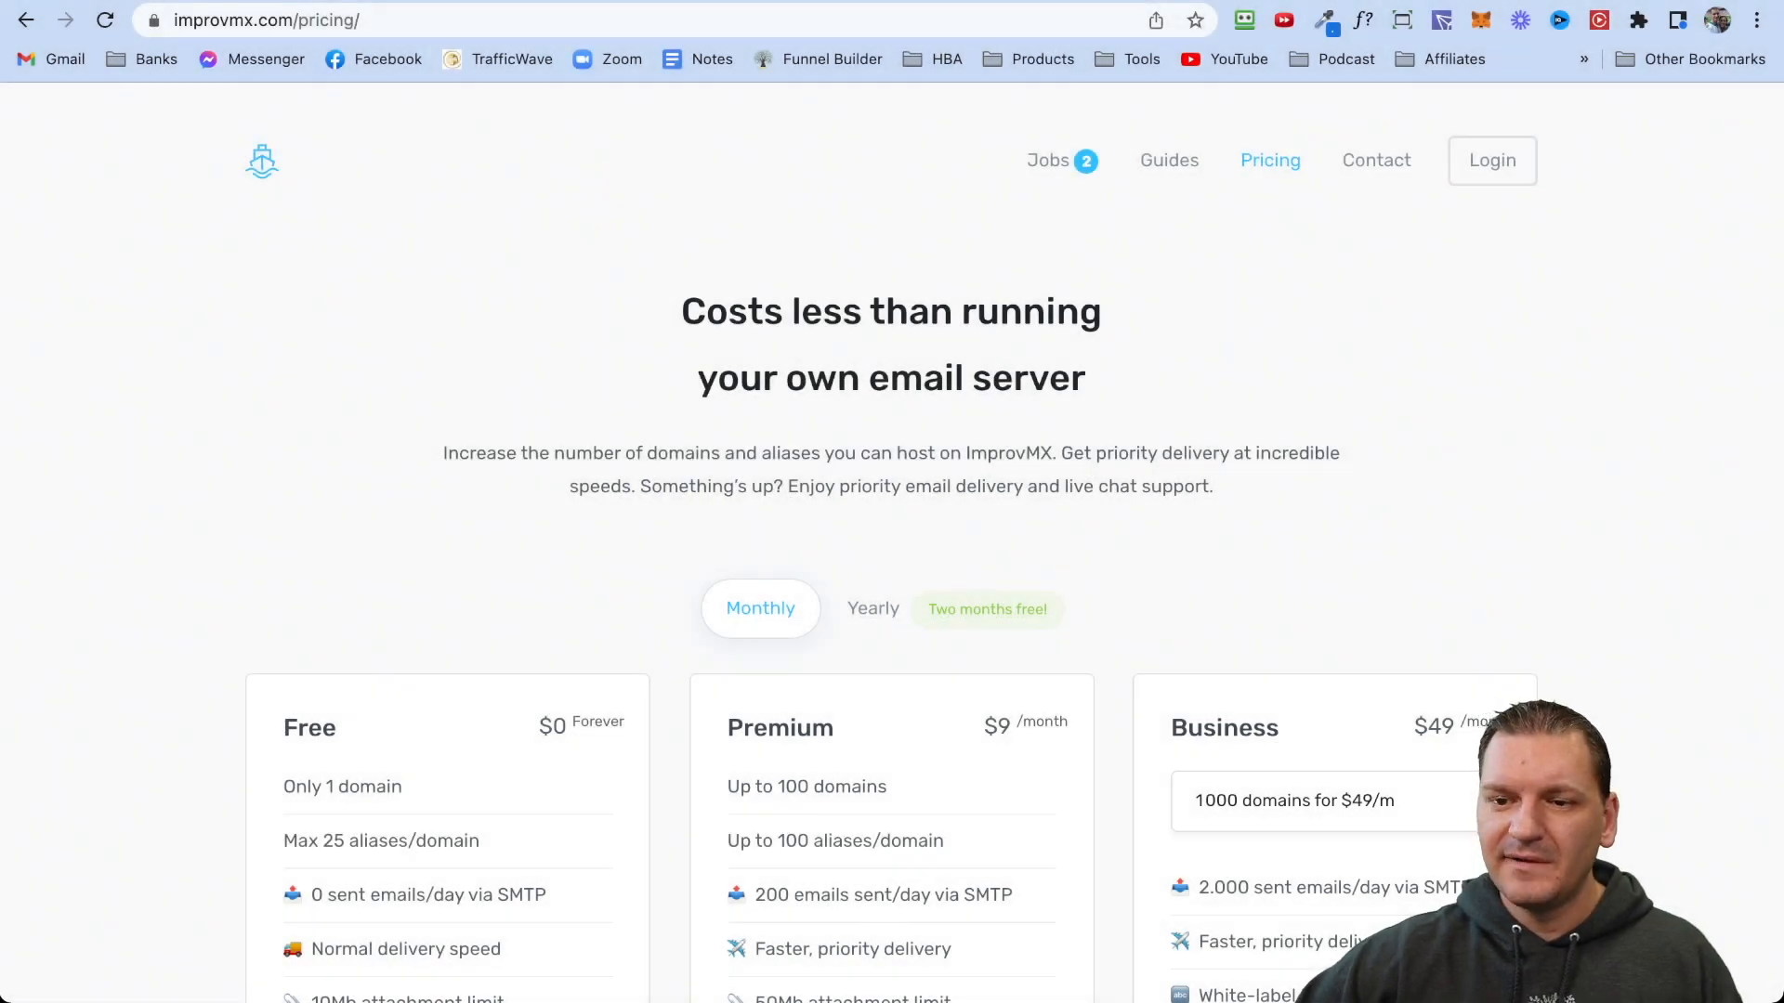
Highlight that ImprovMX's Free plan allows only 1 domain, then open a new browser tab.
scroll(892, 557, down, 2)
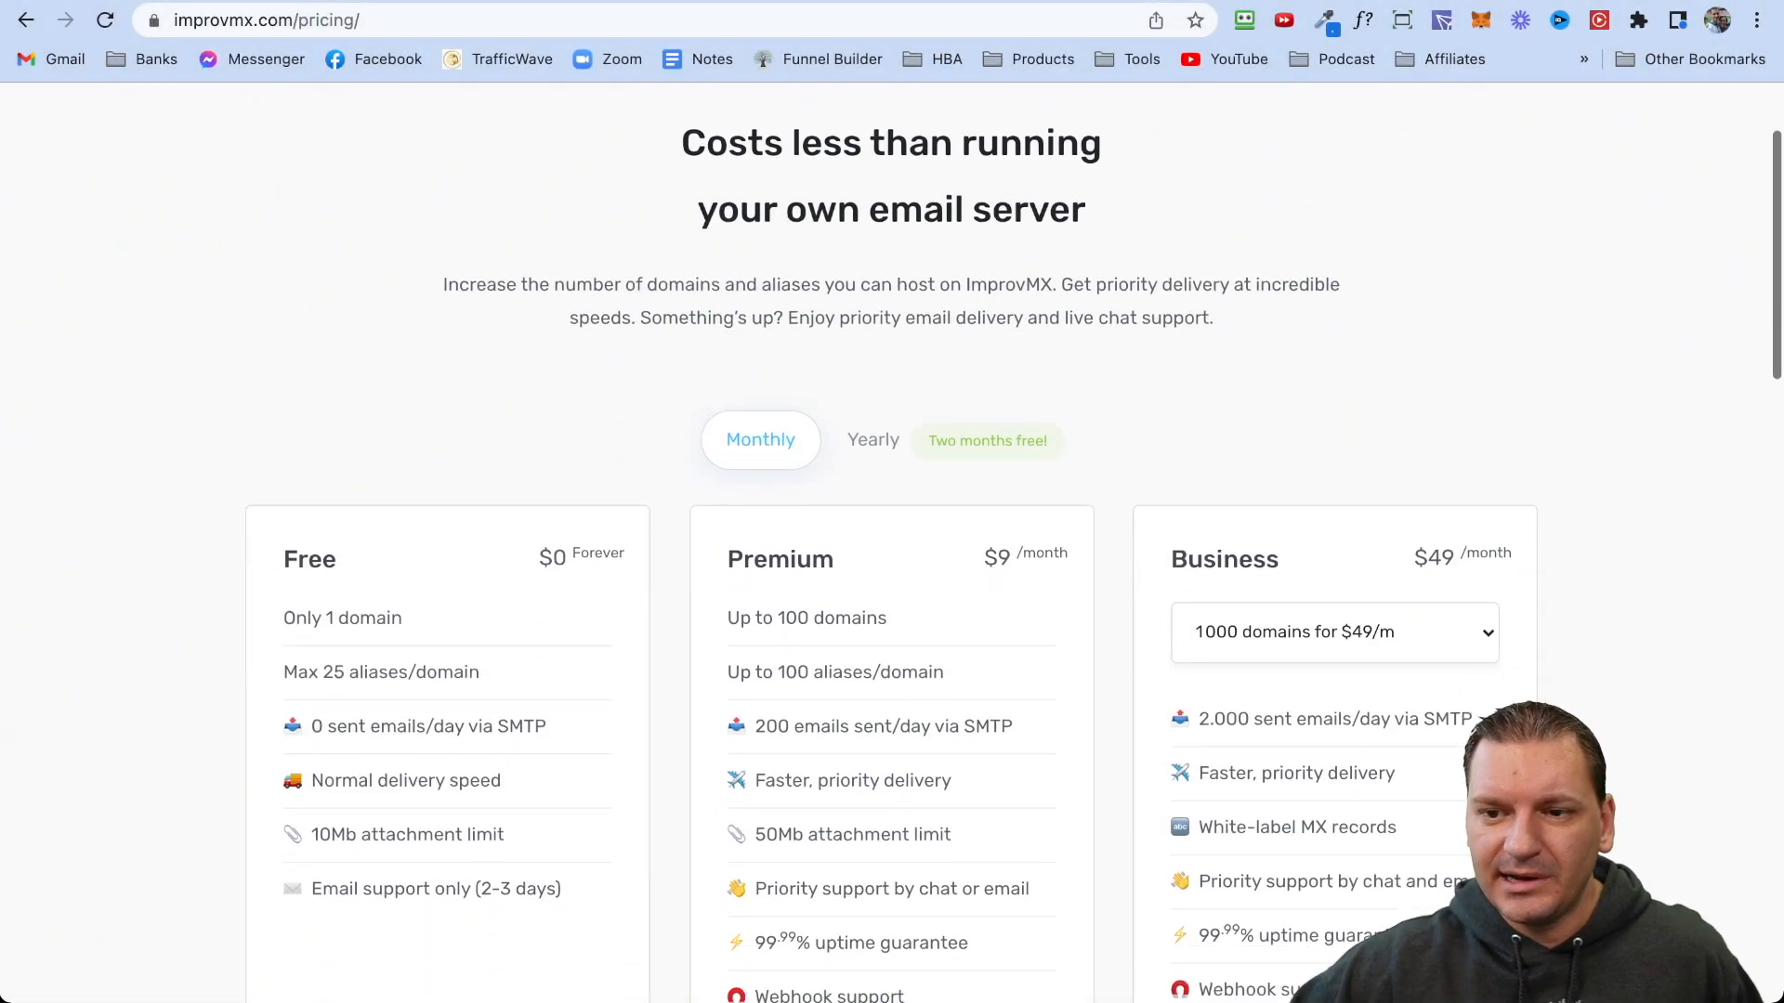
double_click(309, 559)
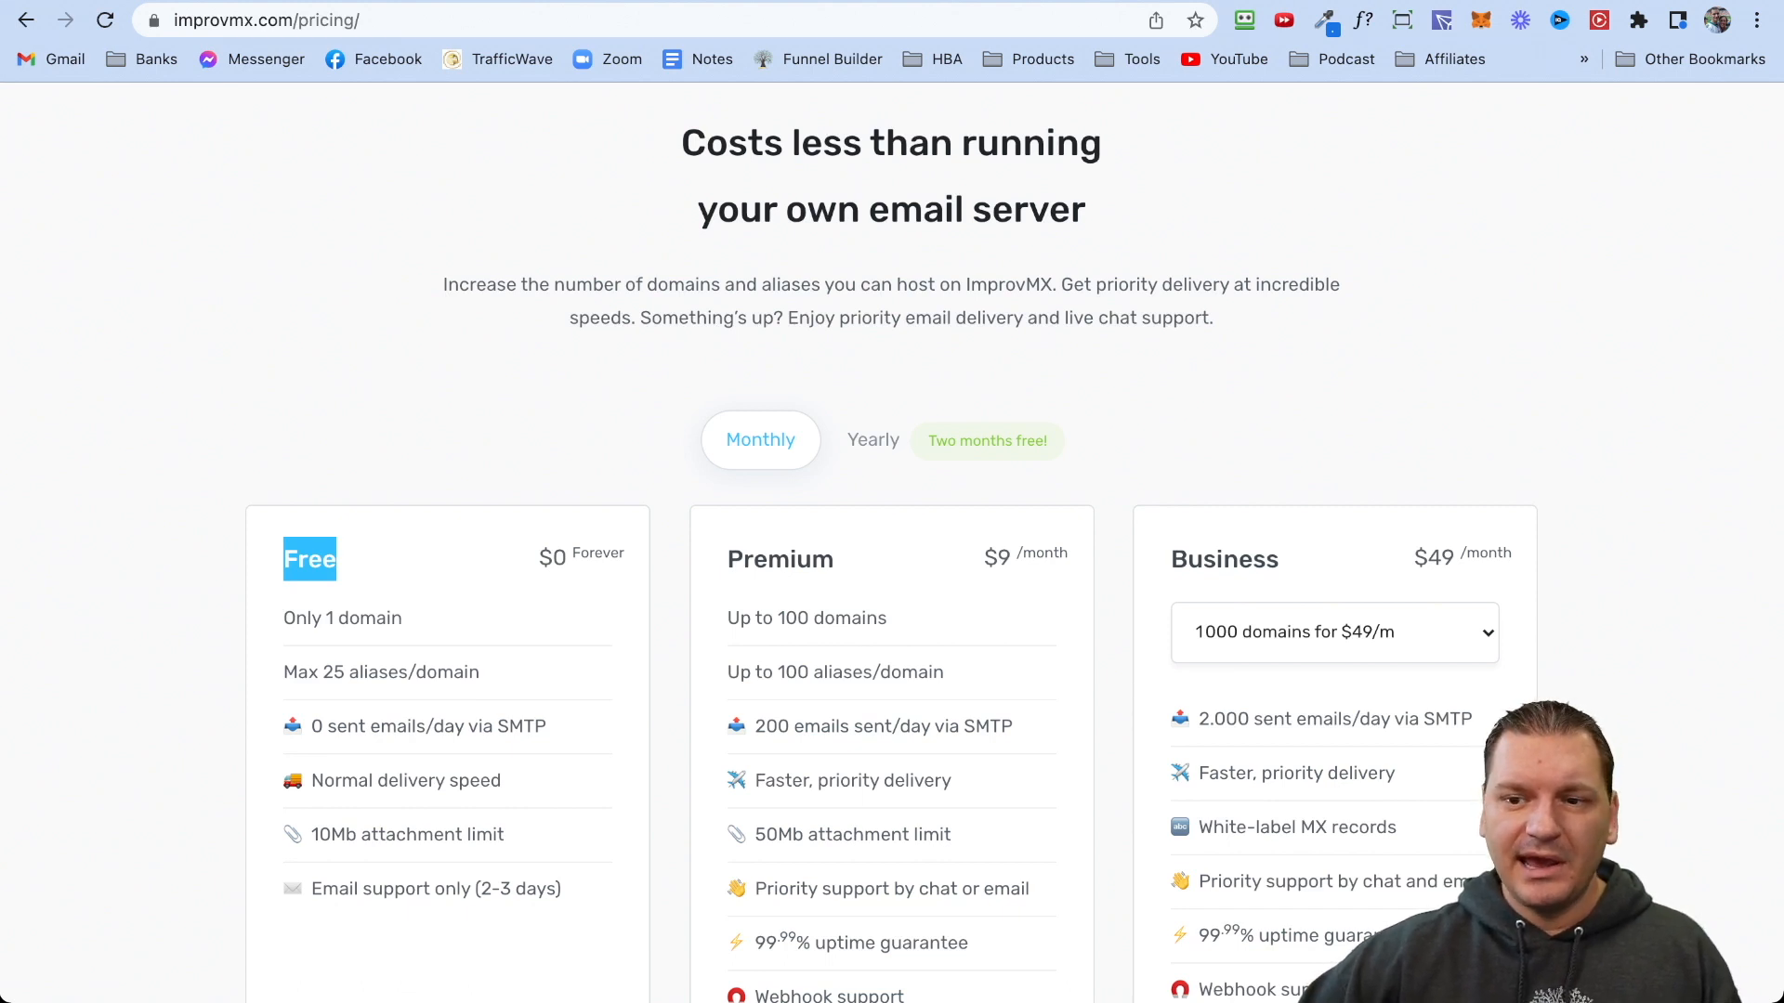
drag(404, 619, 282, 619)
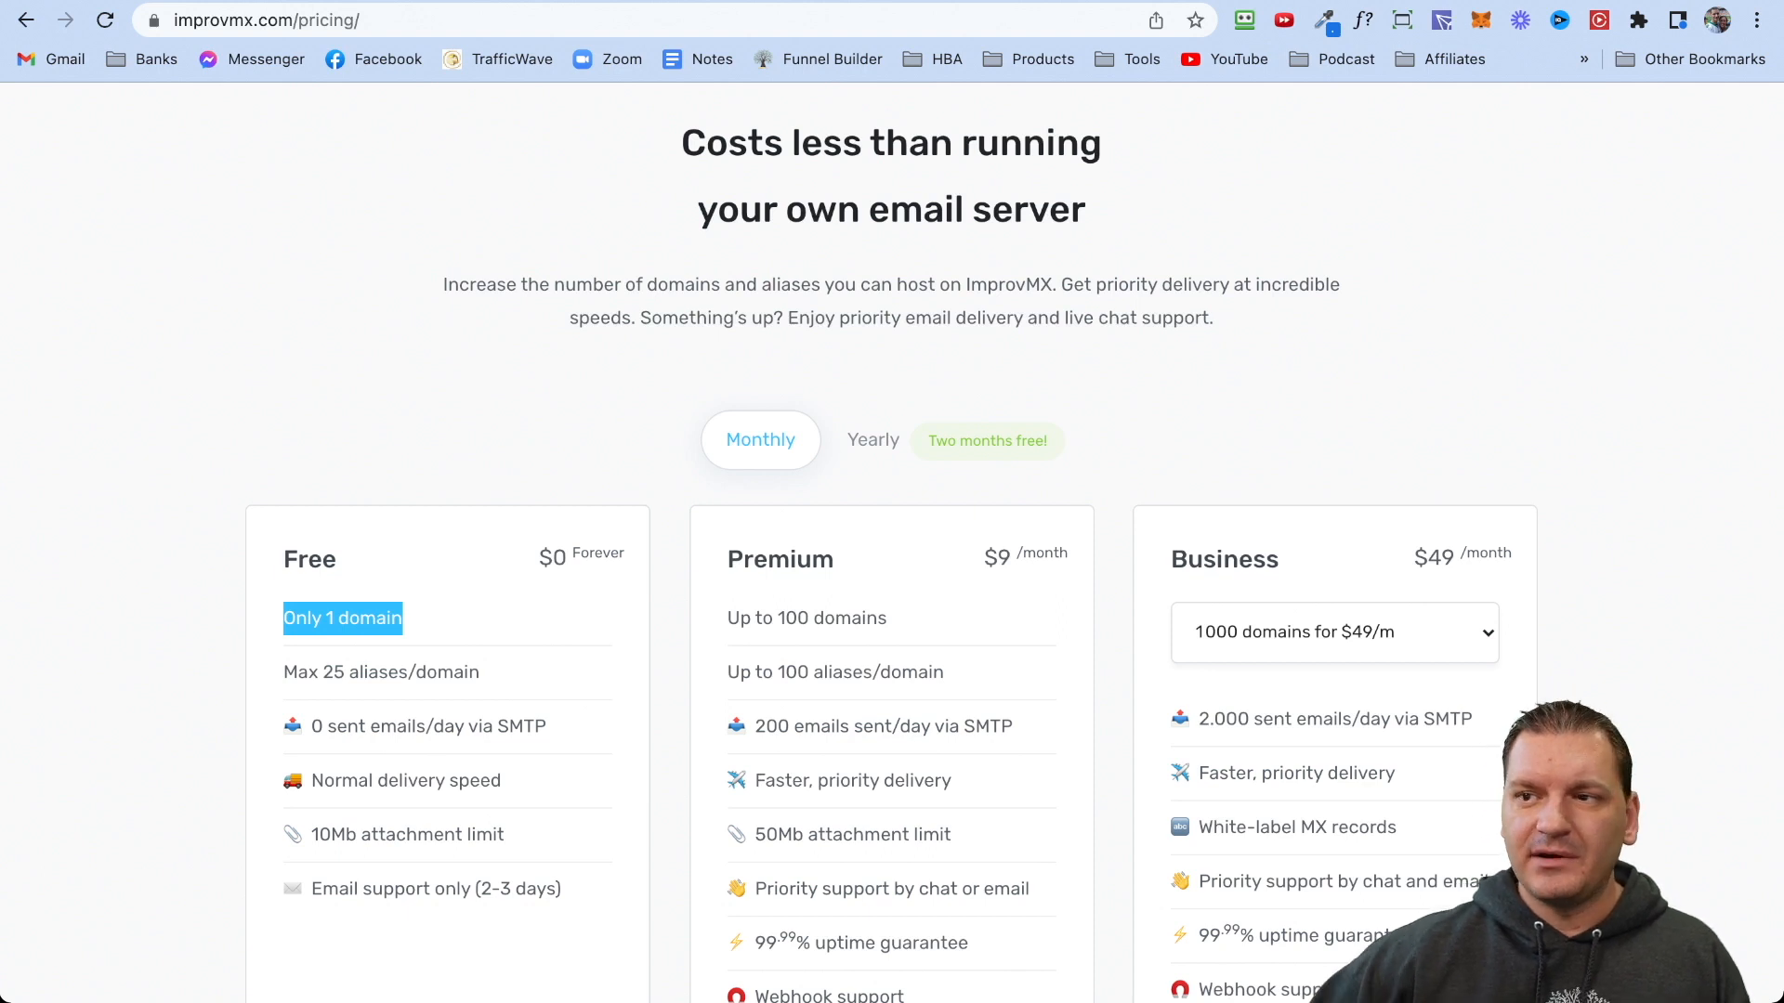
key(ctrl+t)
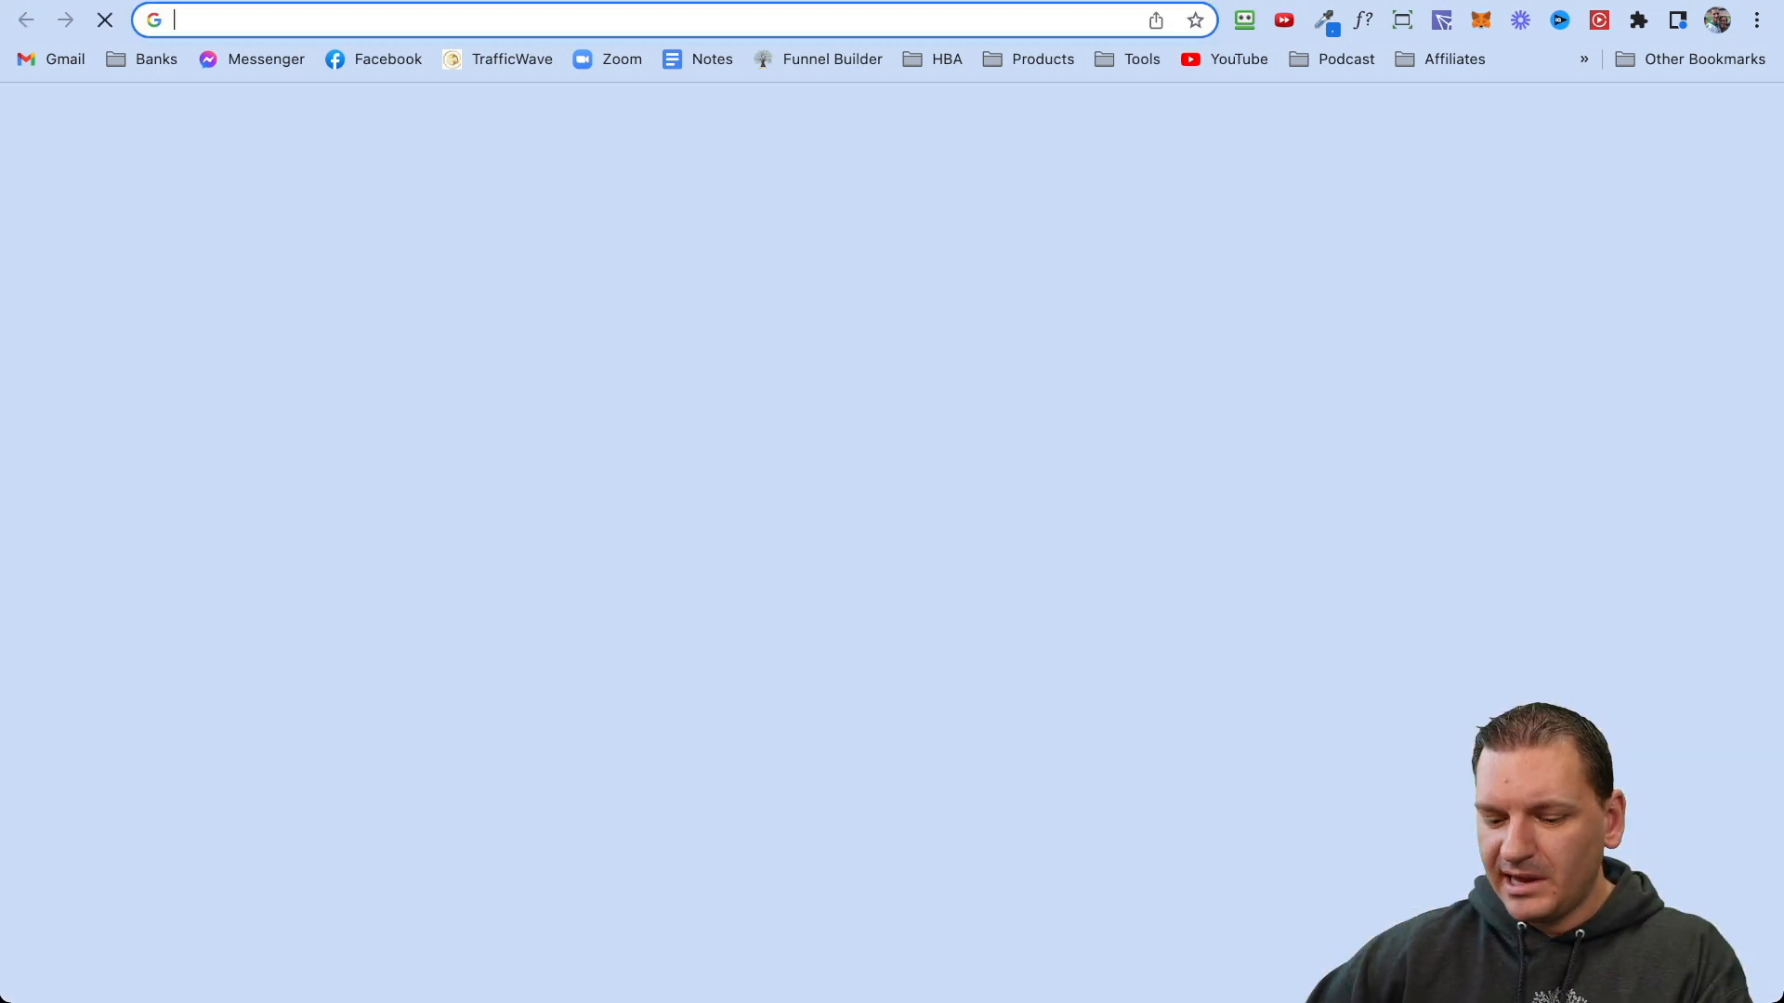
Load hbahosting.com and select its domain name search field.
text(hbaho)
key(Return)
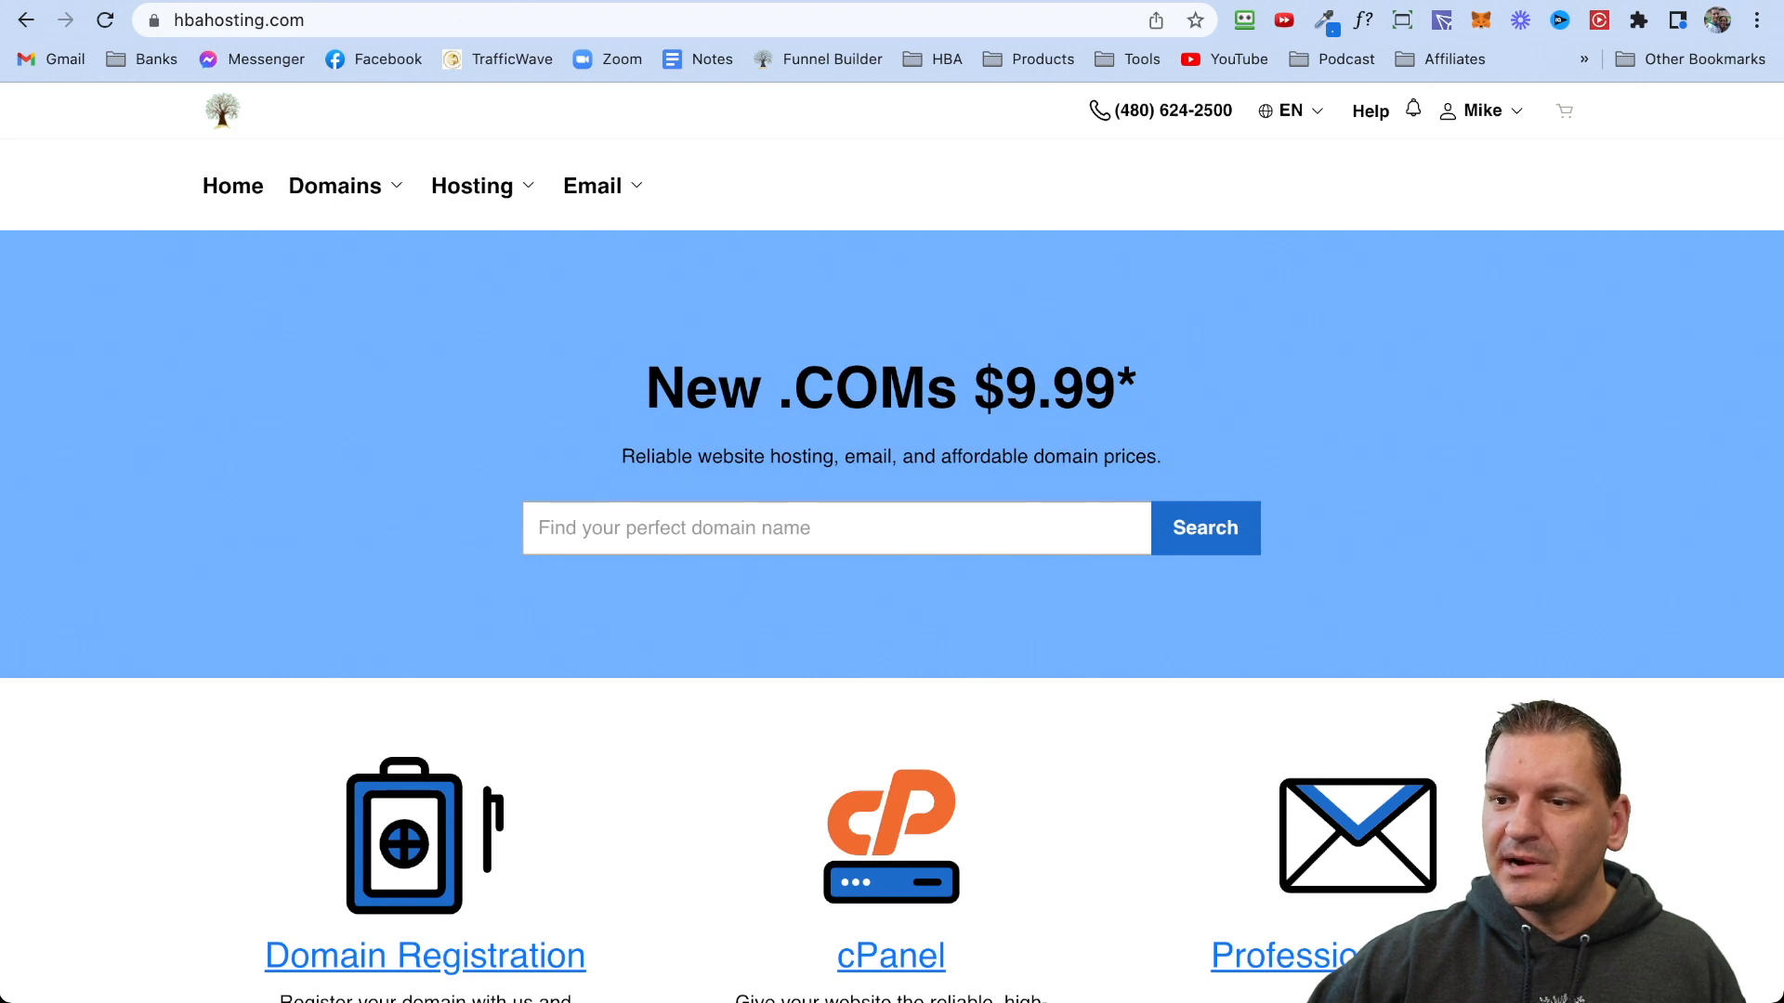
click(836, 528)
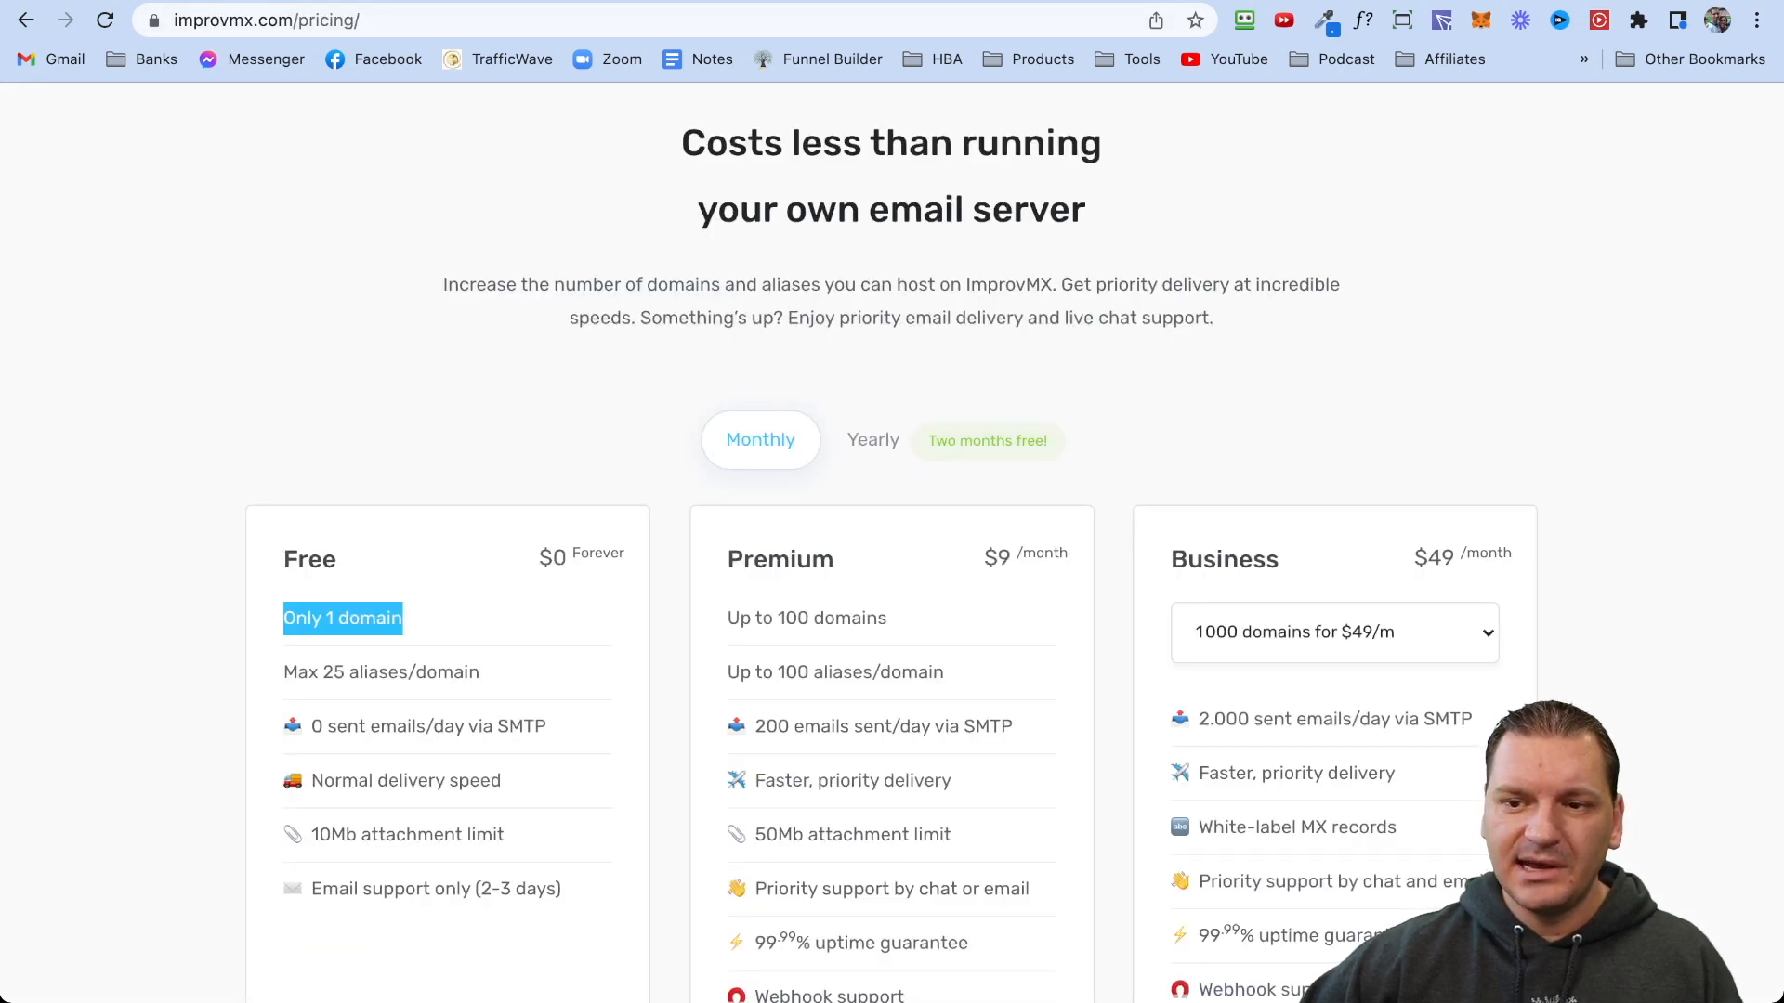
click(343, 618)
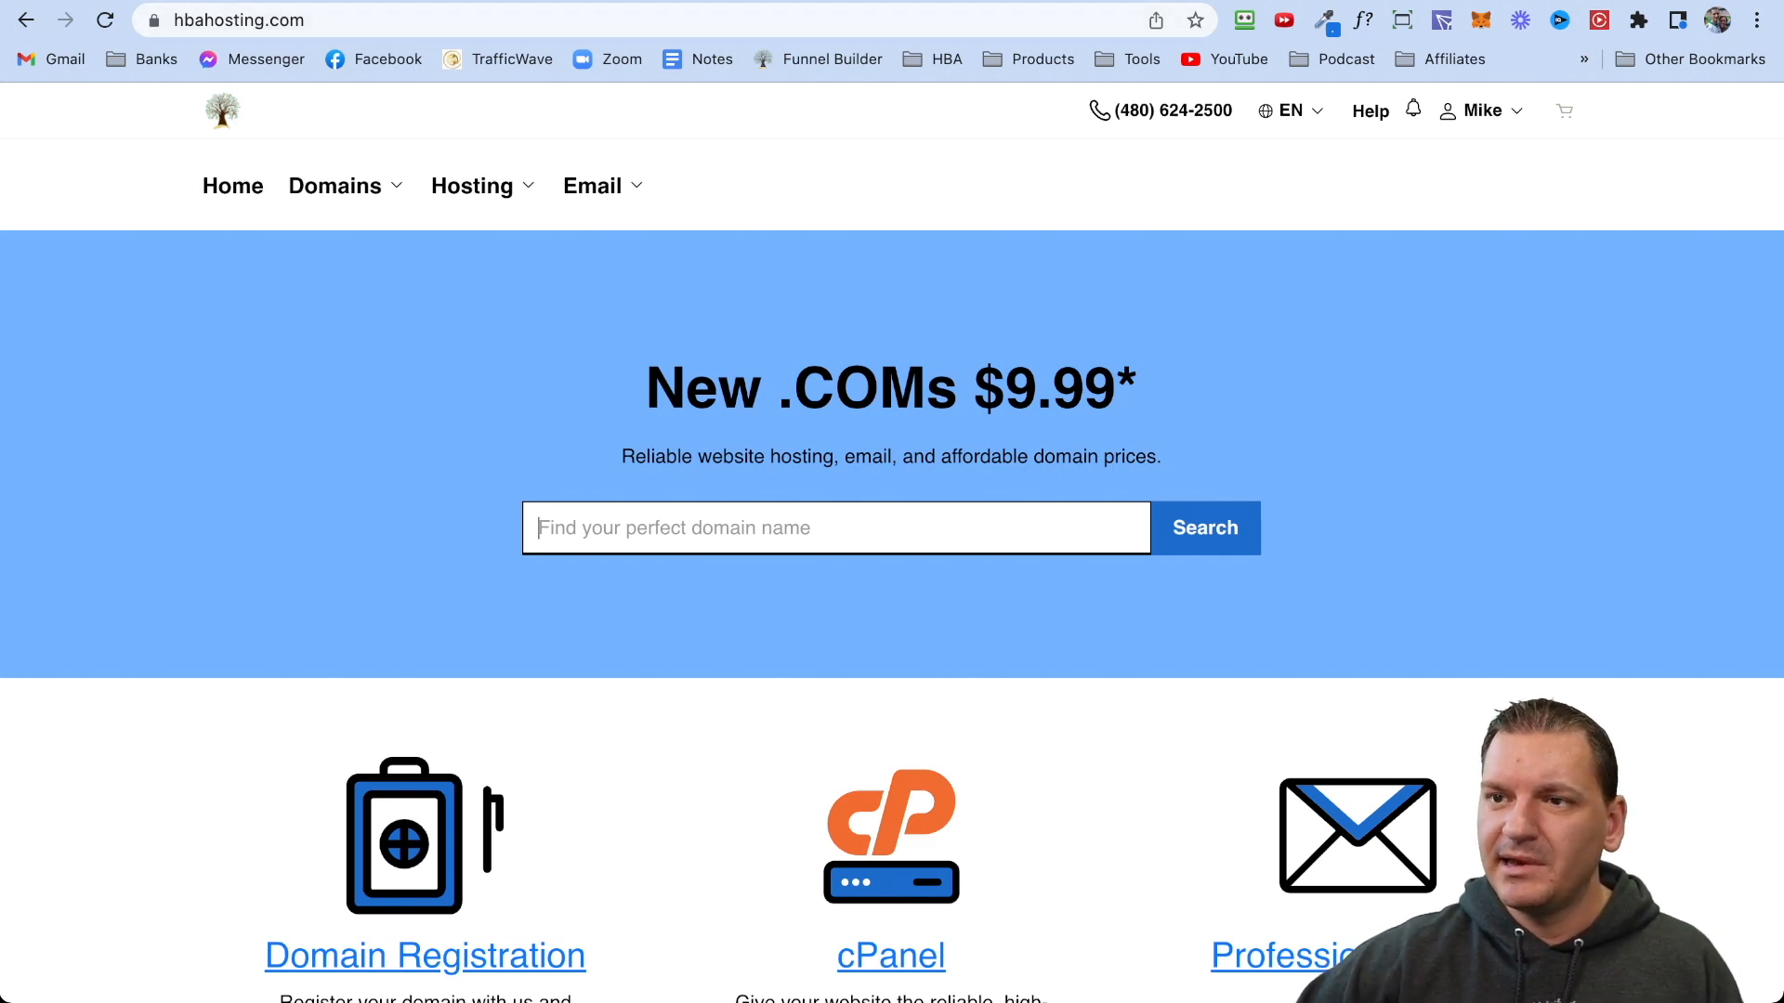
key(ctrl+Tab)
scroll(892, 558, down, 3)
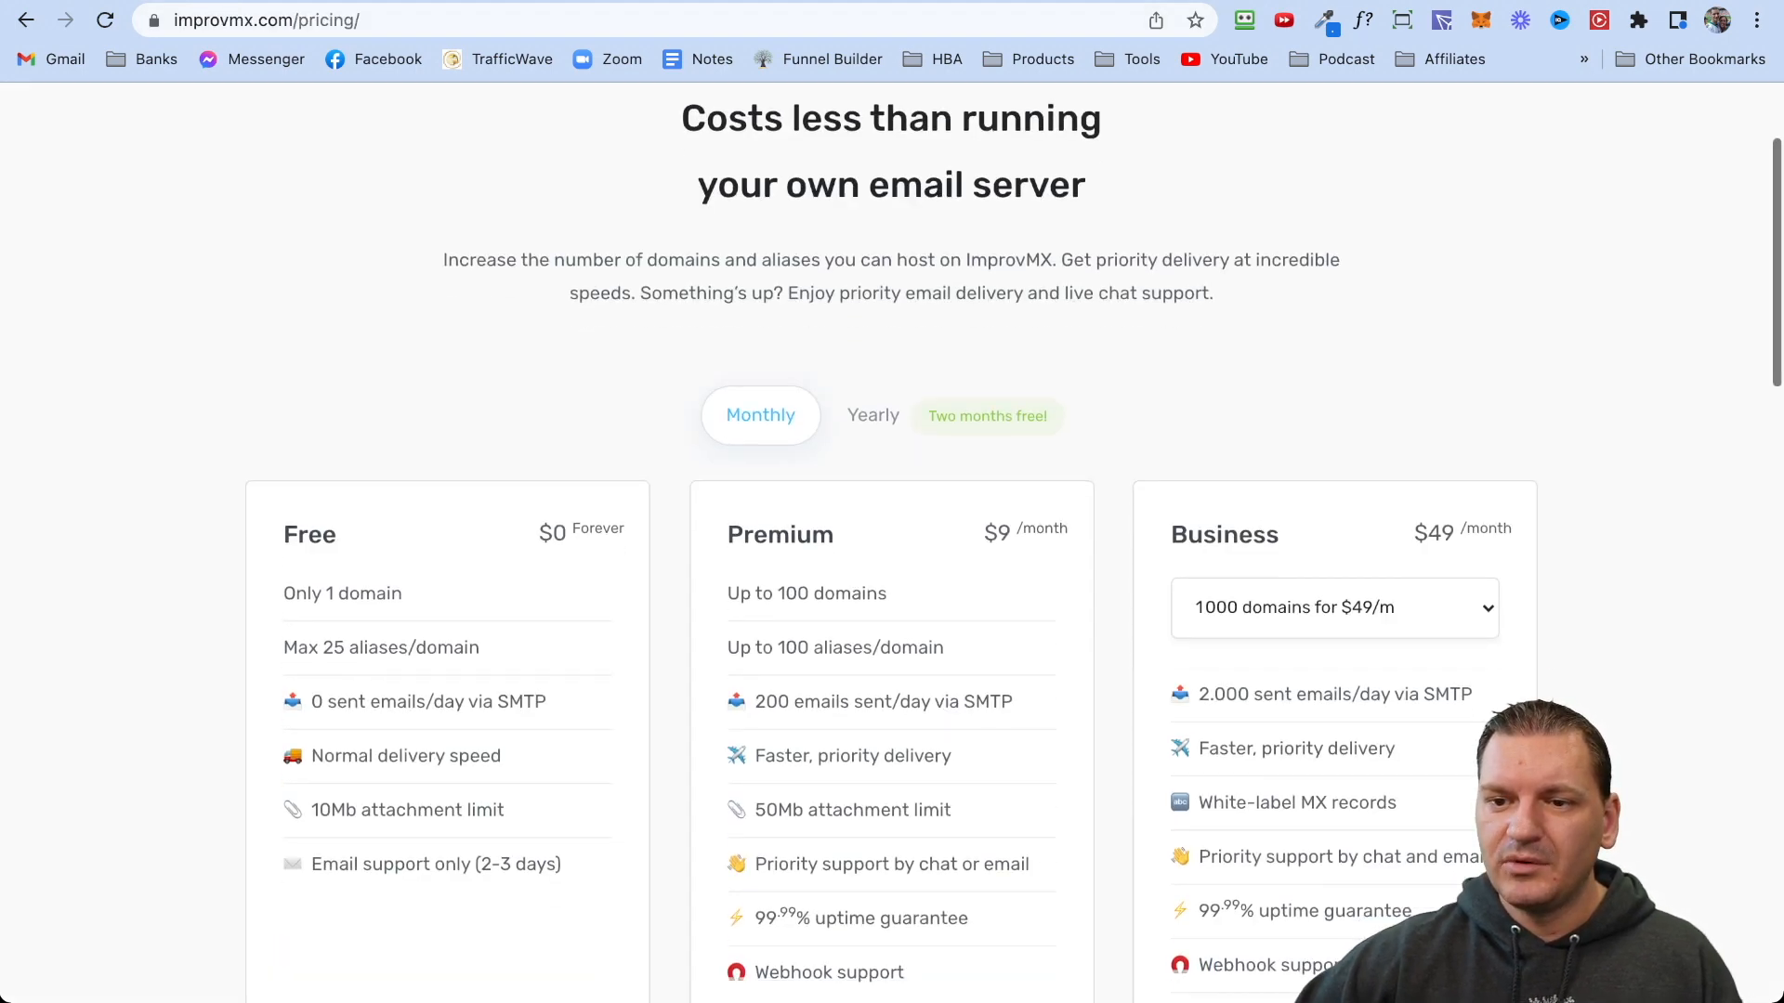
drag(282, 419, 563, 766)
drag(729, 420, 1313, 862)
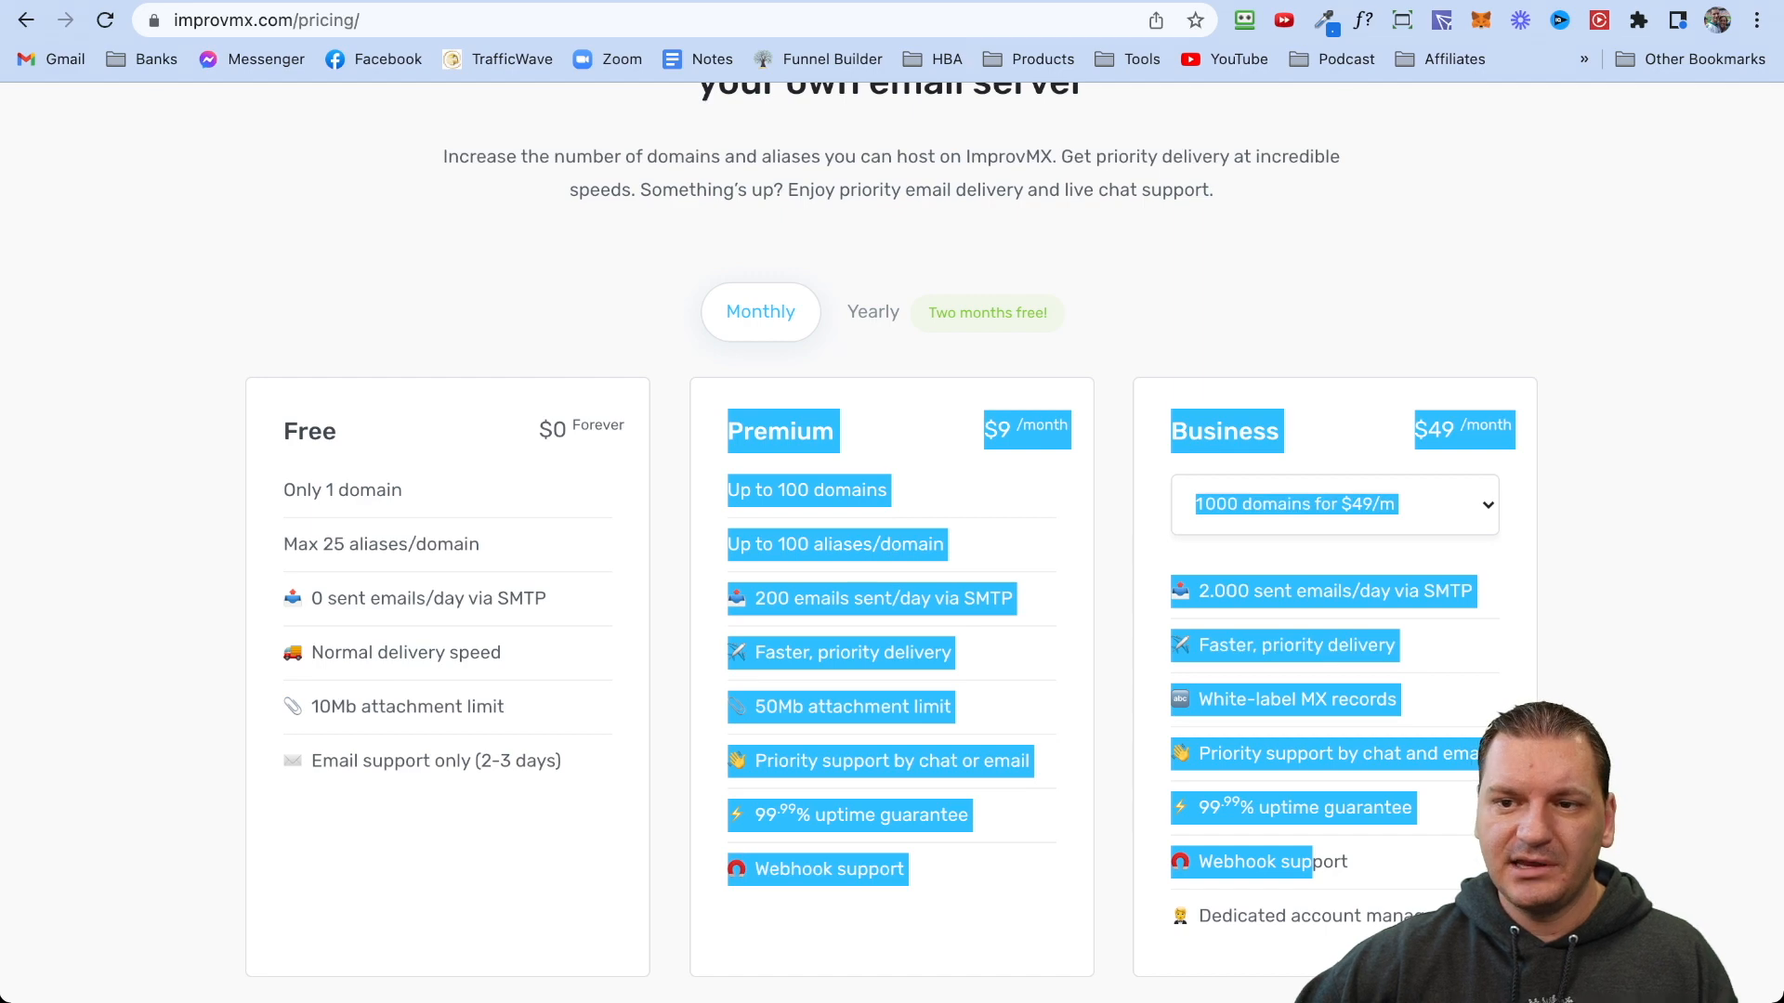
click(1313, 862)
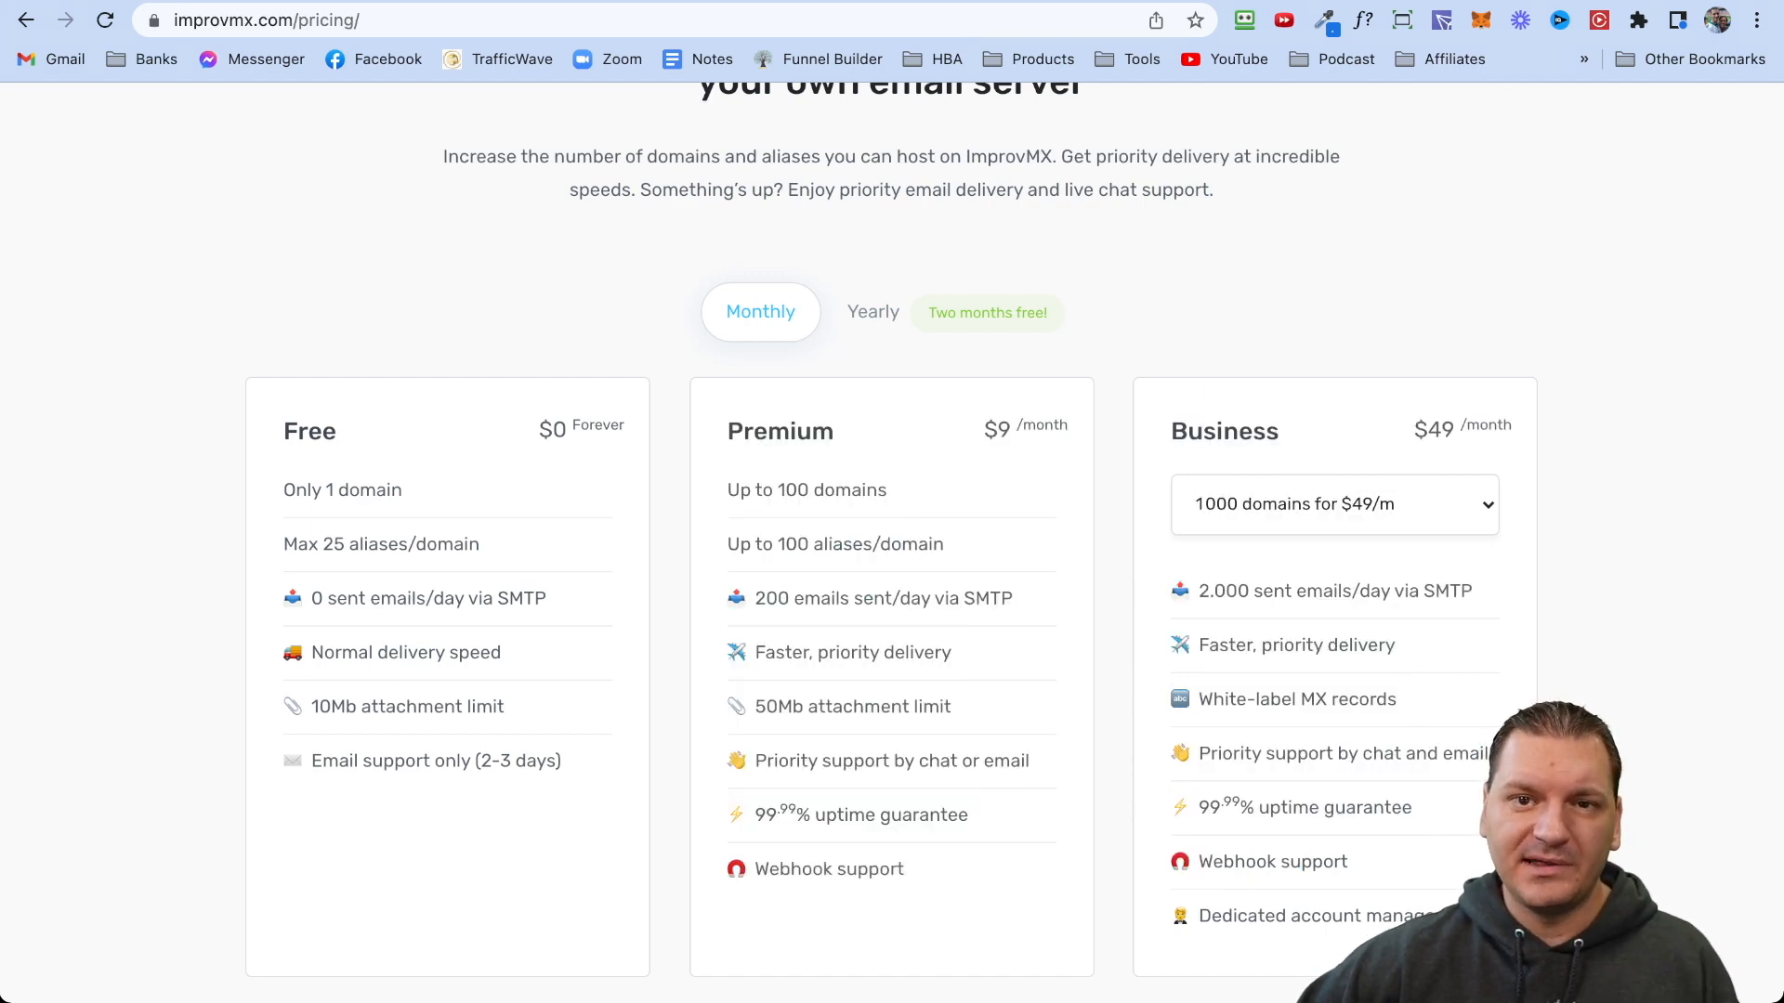
drag(283, 423, 561, 771)
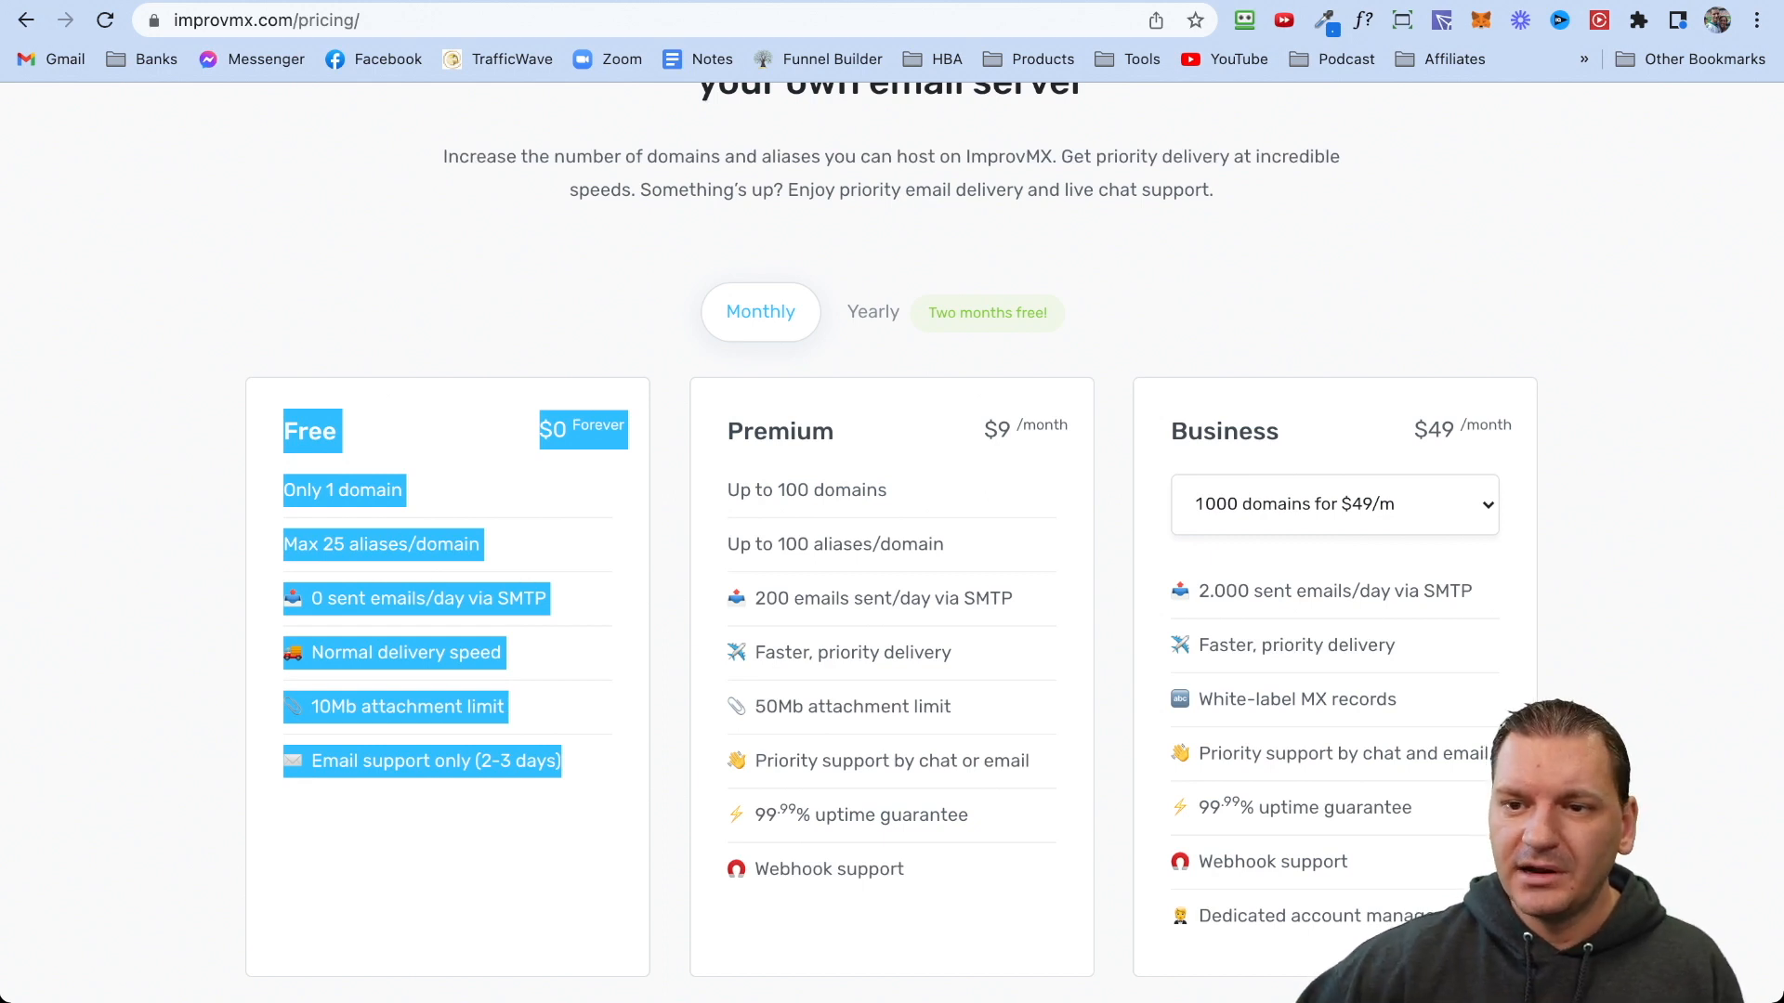
click(563, 797)
drag(279, 413, 563, 771)
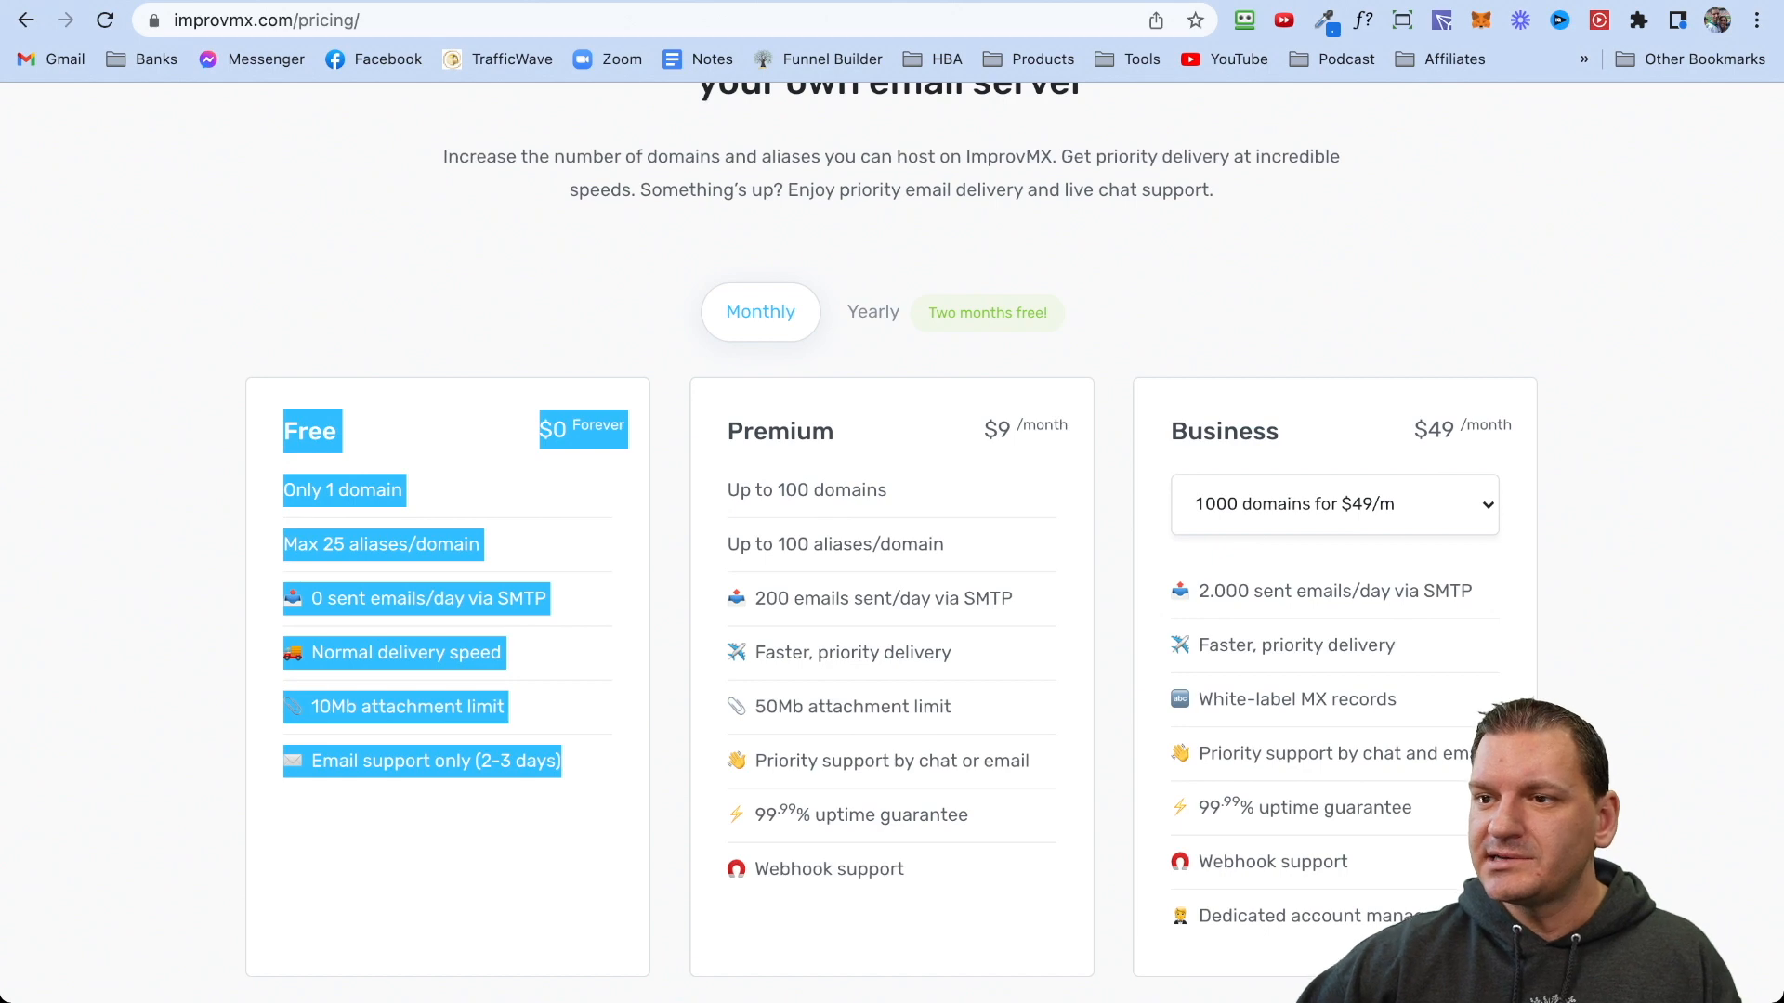
scroll(892, 557, up, 3)
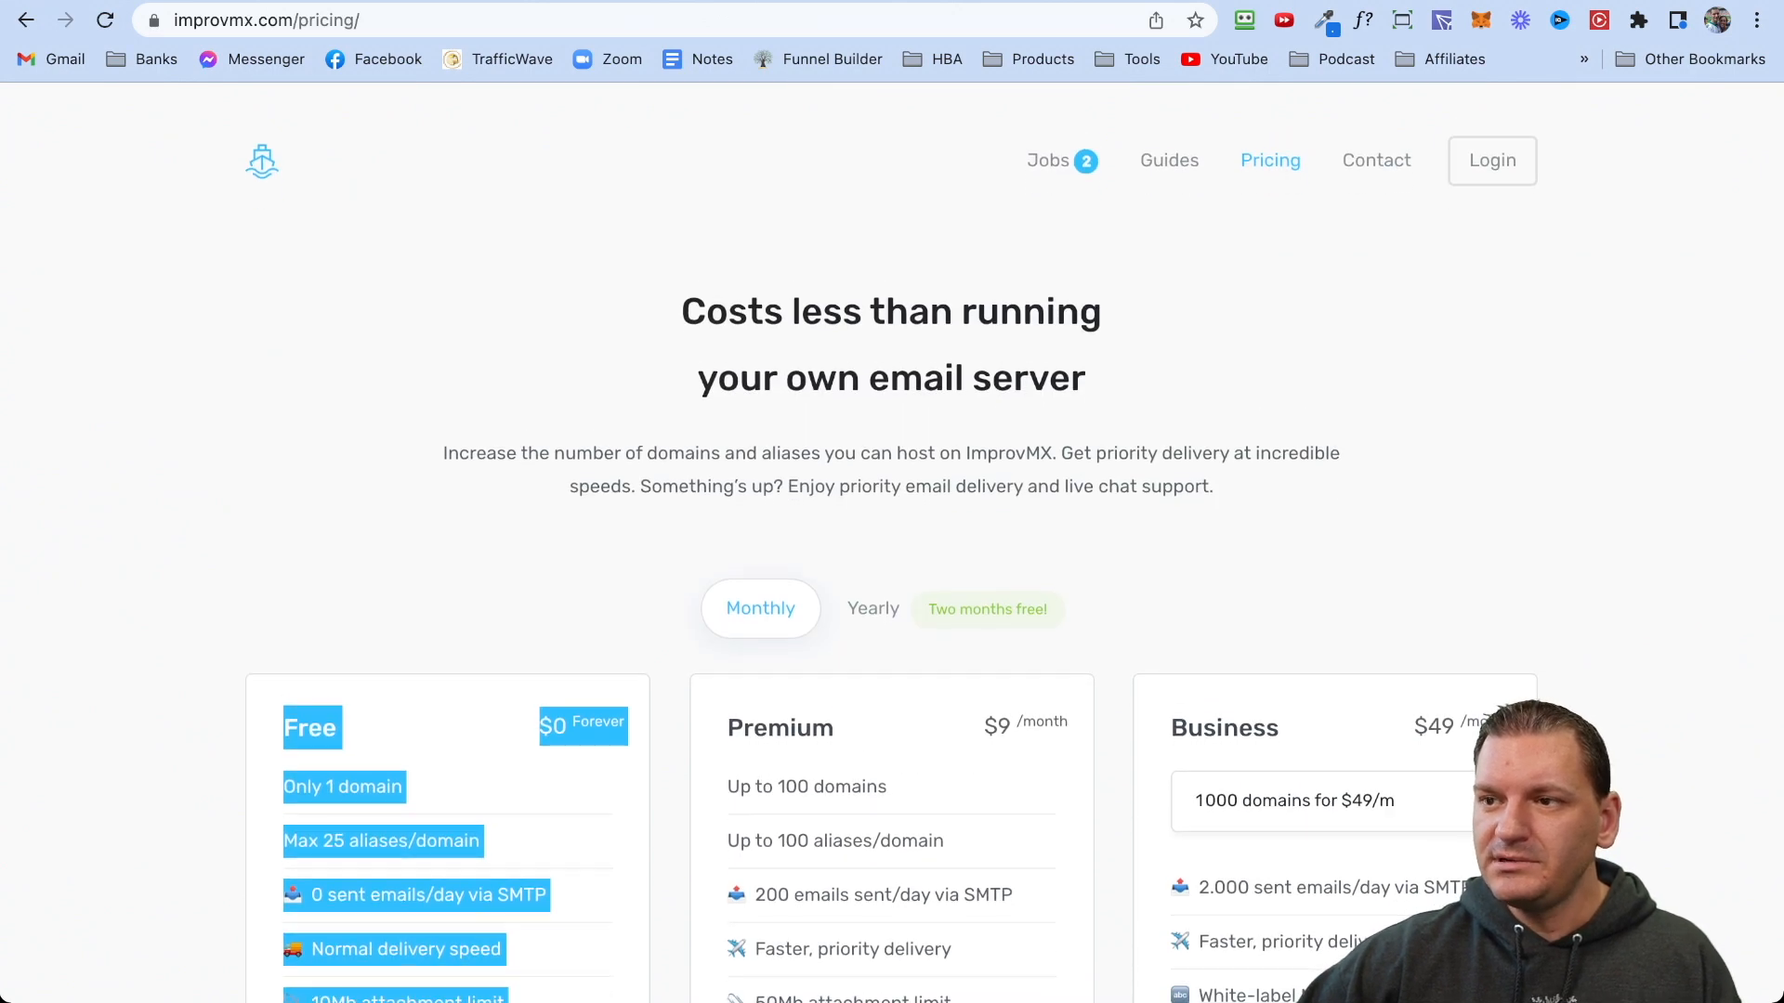
click(446, 595)
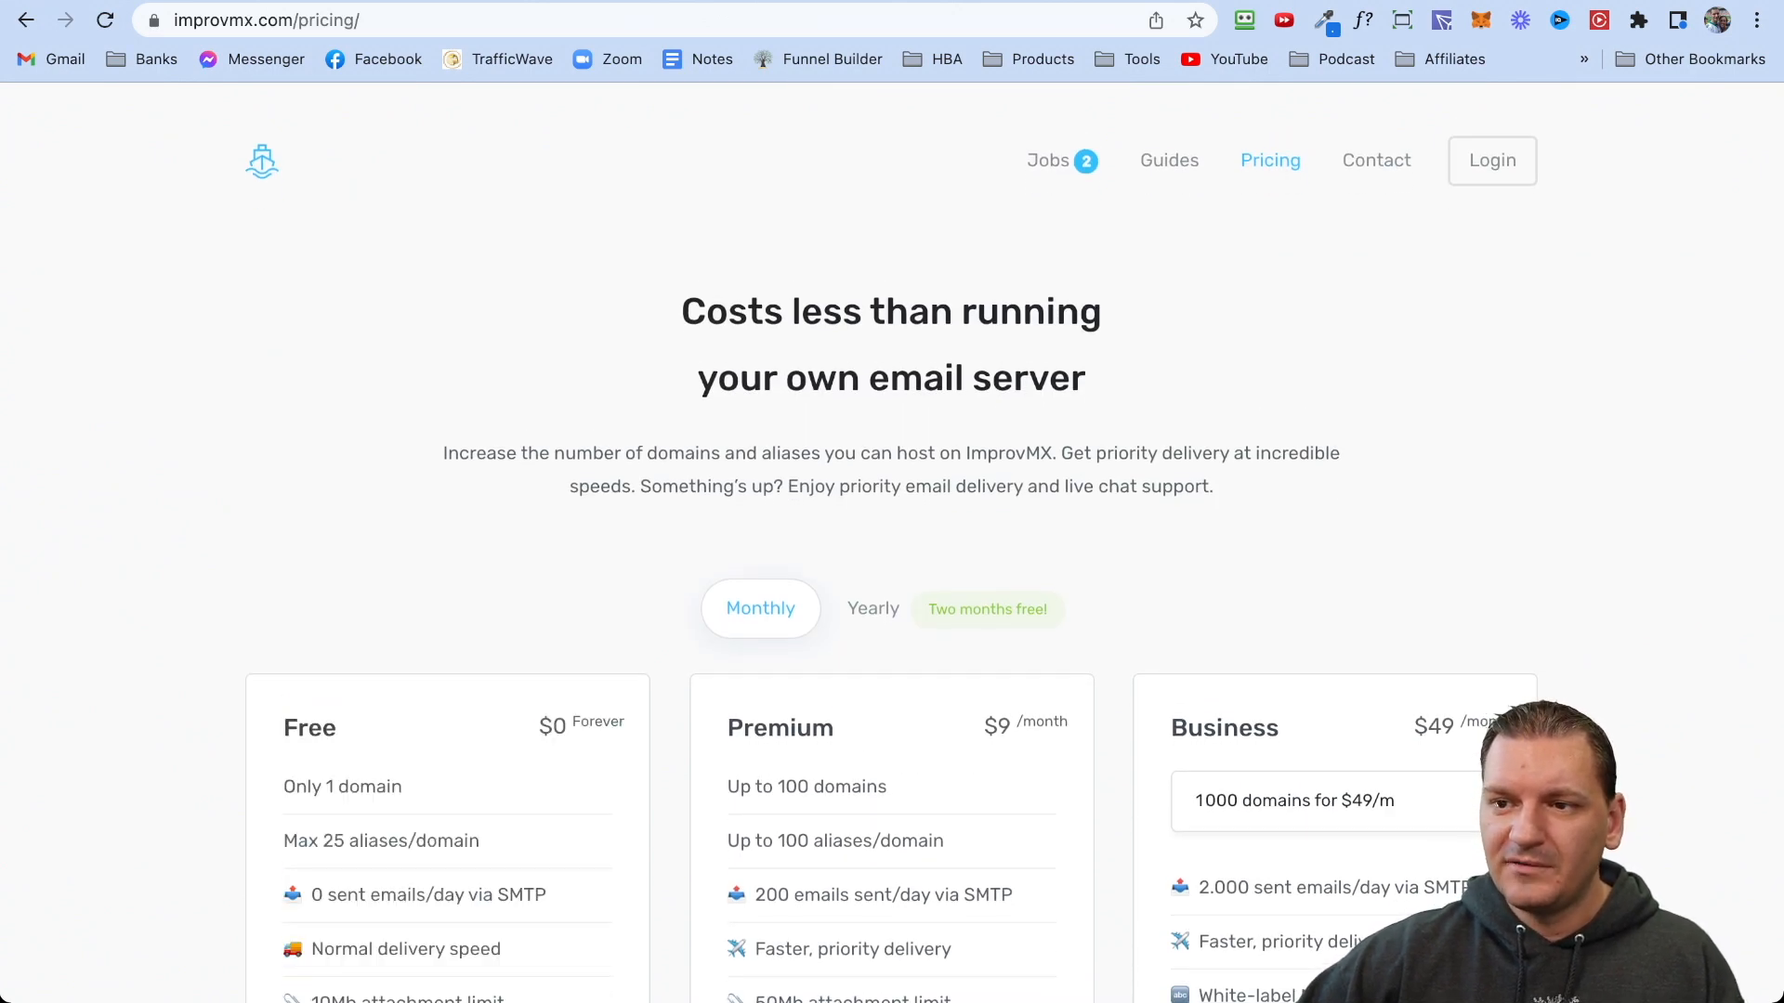
triple_click(892, 345)
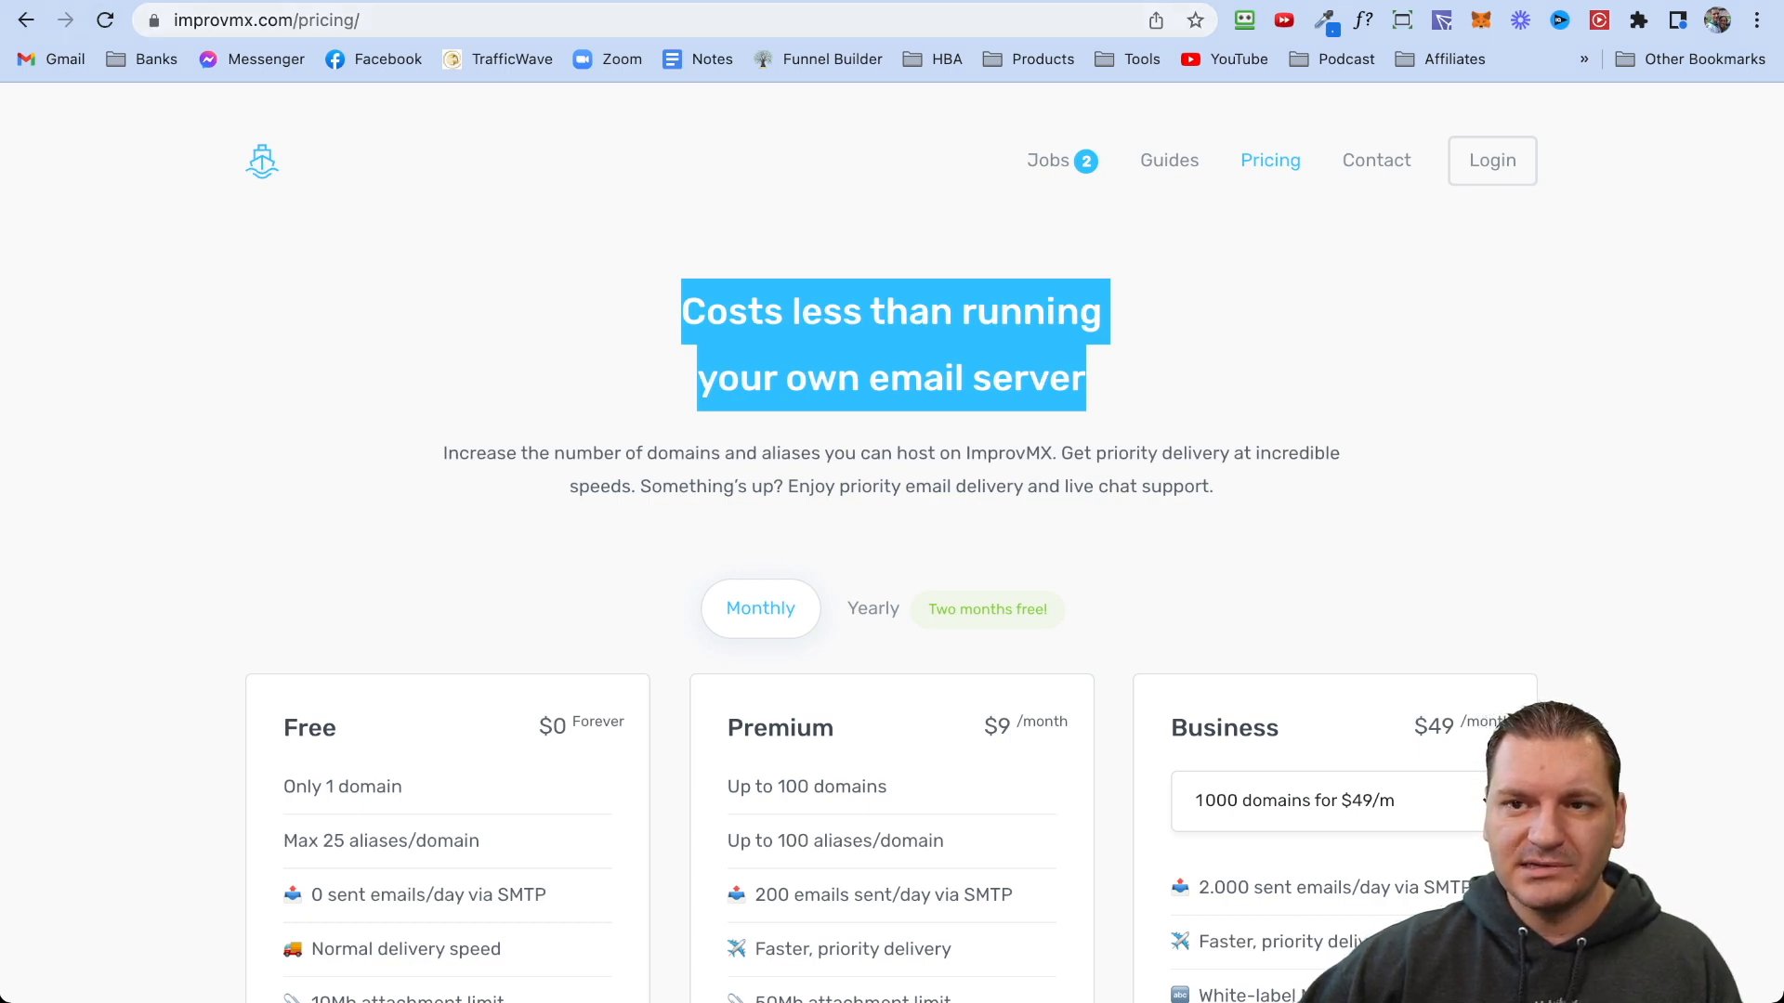
drag(228, 19, 418, 19)
click(336, 20)
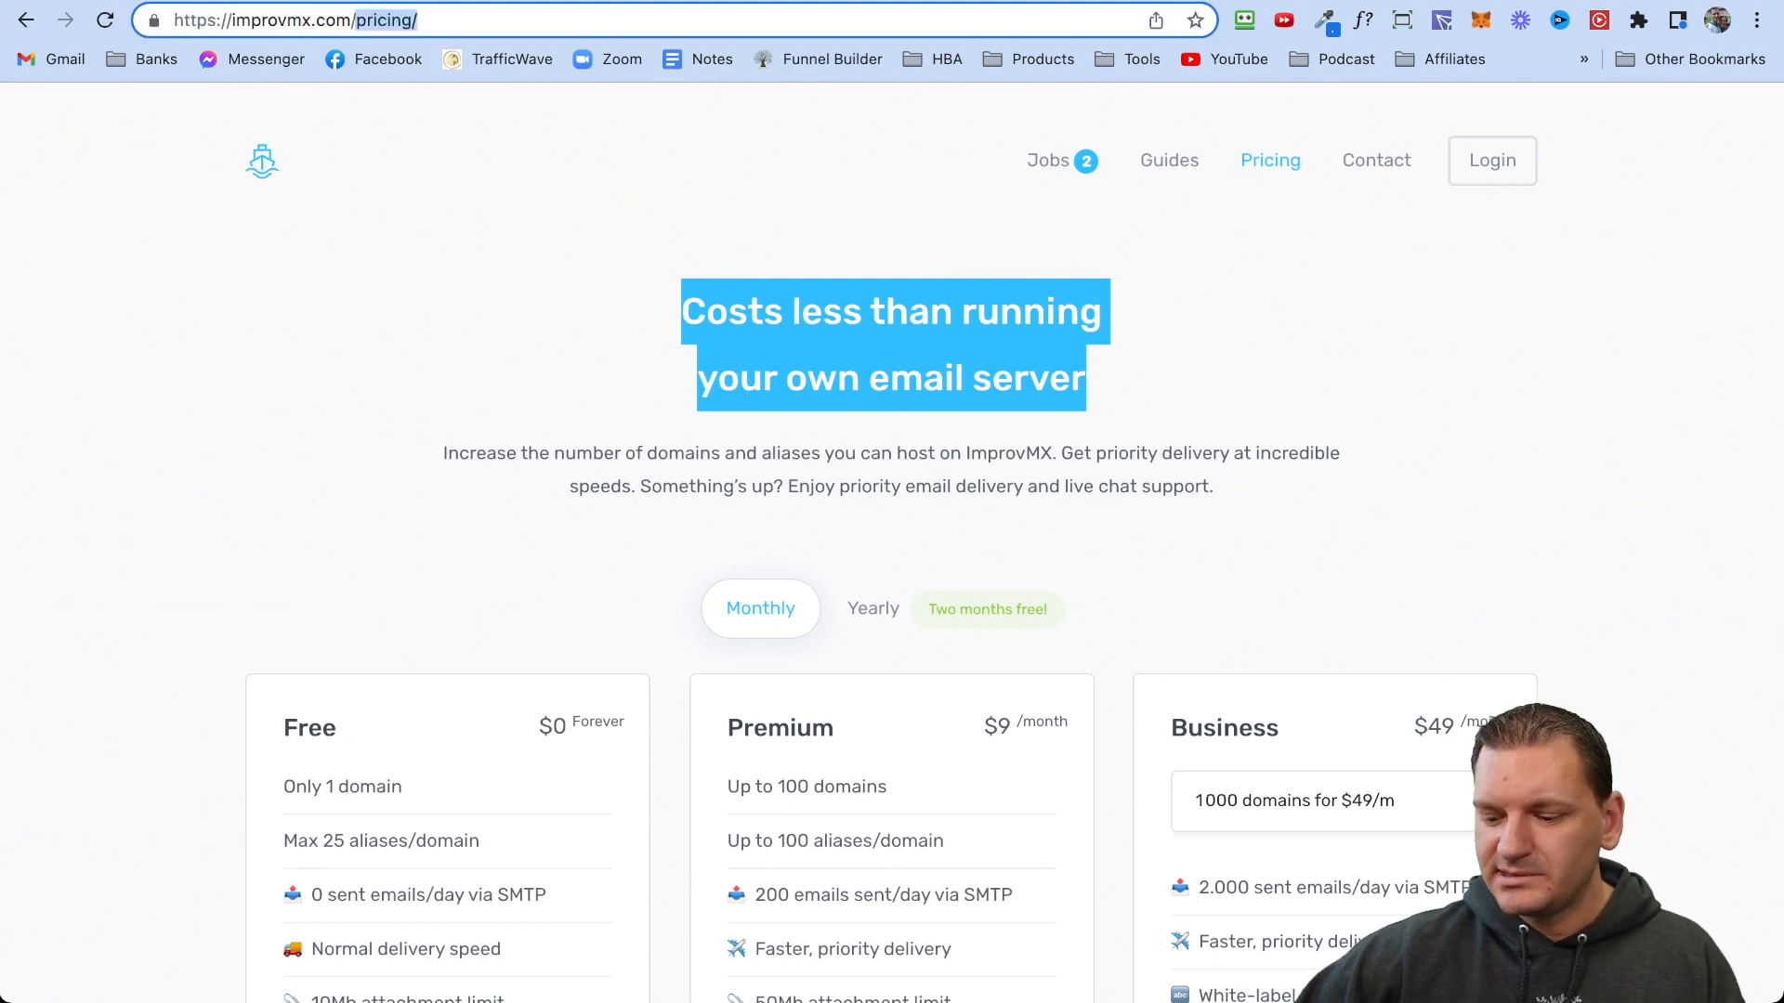
From the ImprovMX home page, create a free alias forwarding myprosperityrocks.com to the Gmail address.
key(BackSpace)
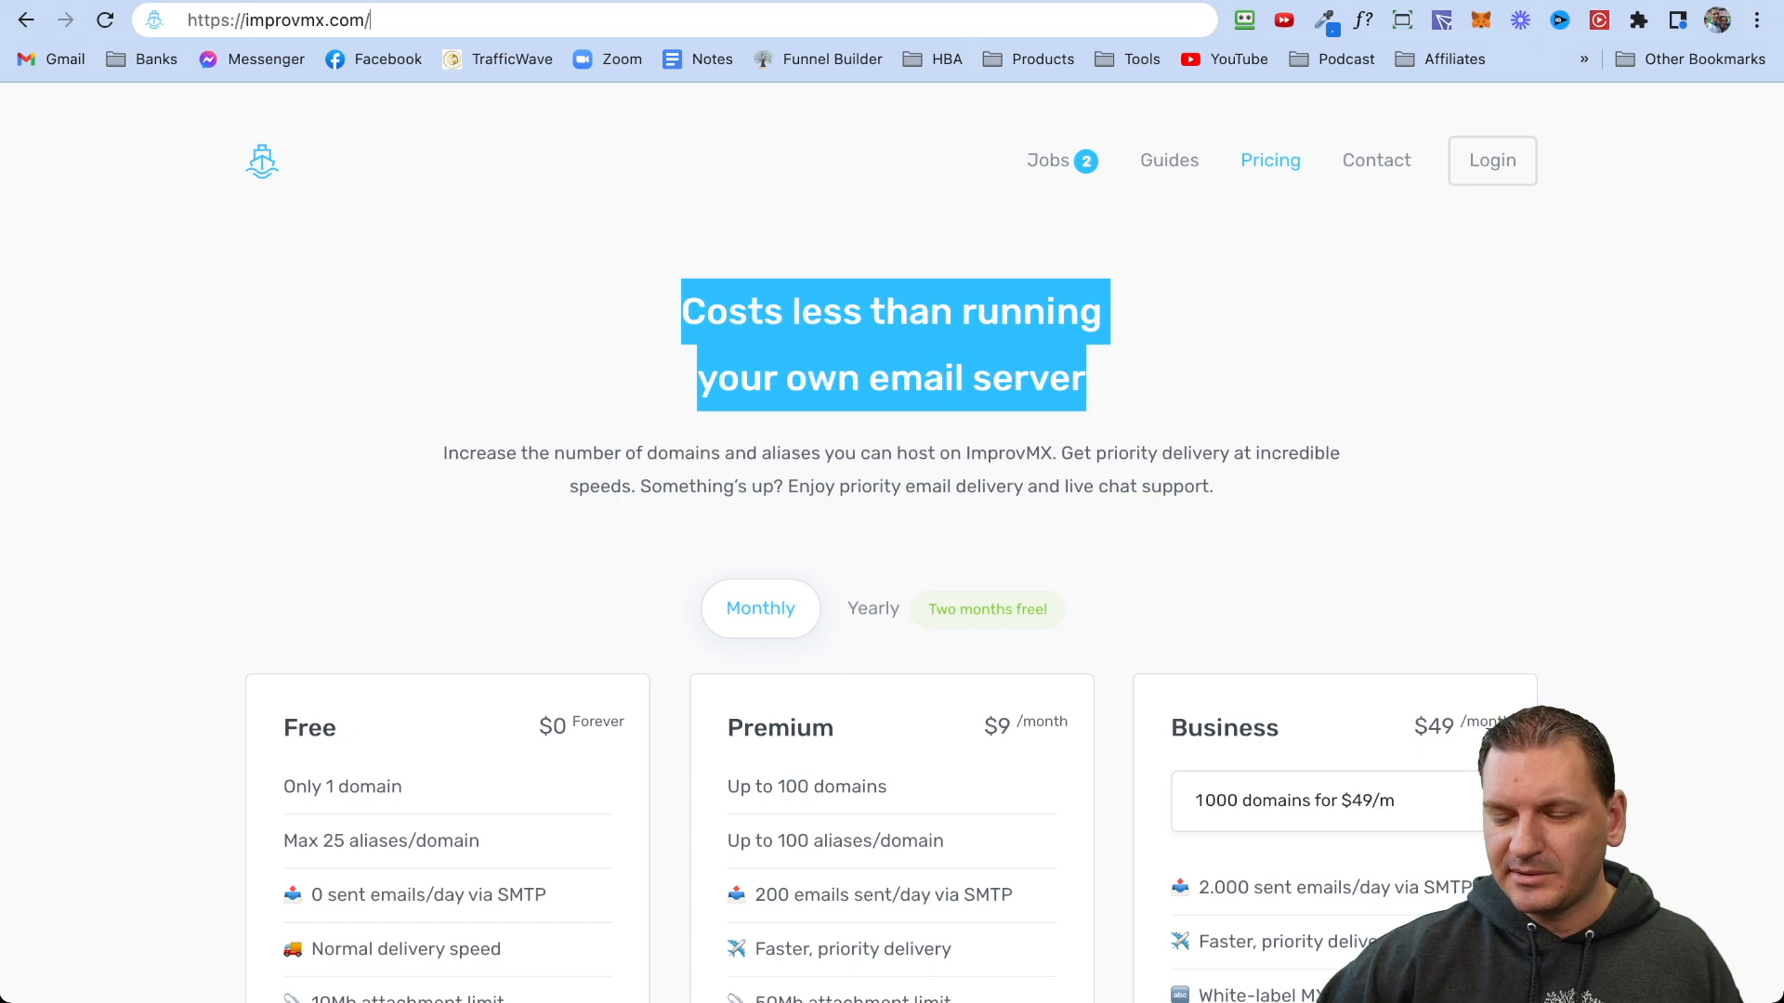
key(Return)
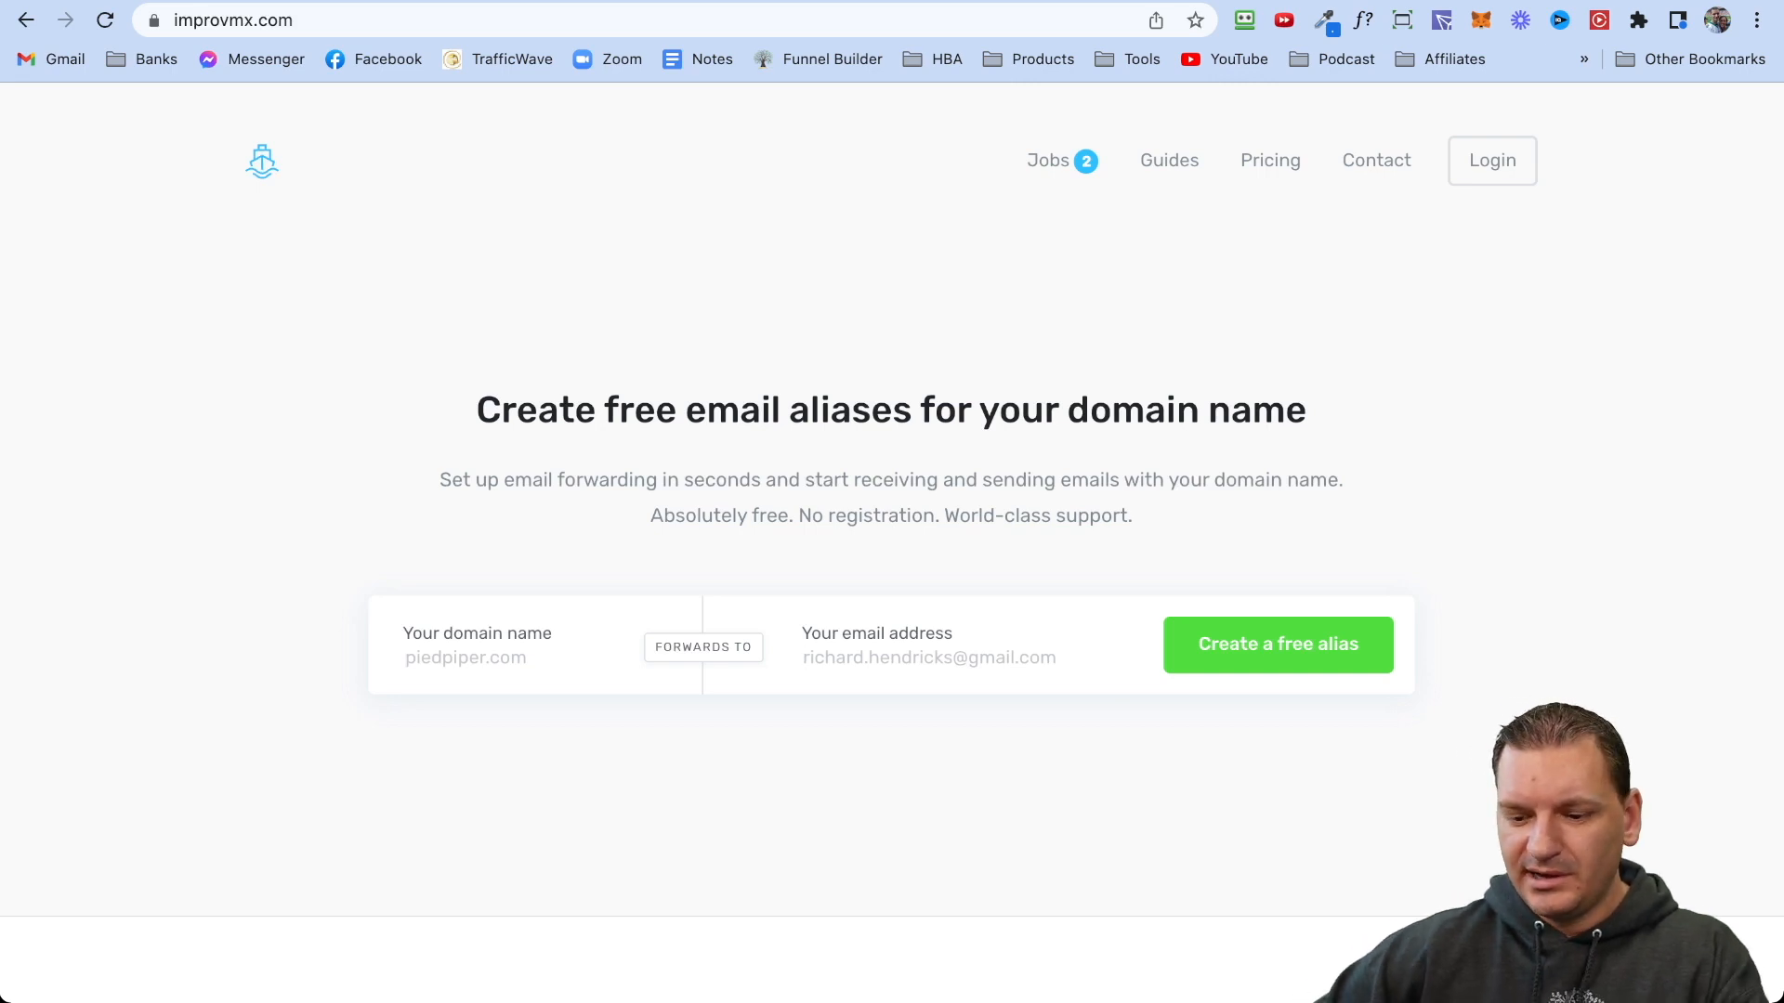
text(myprosperityrocks.com)
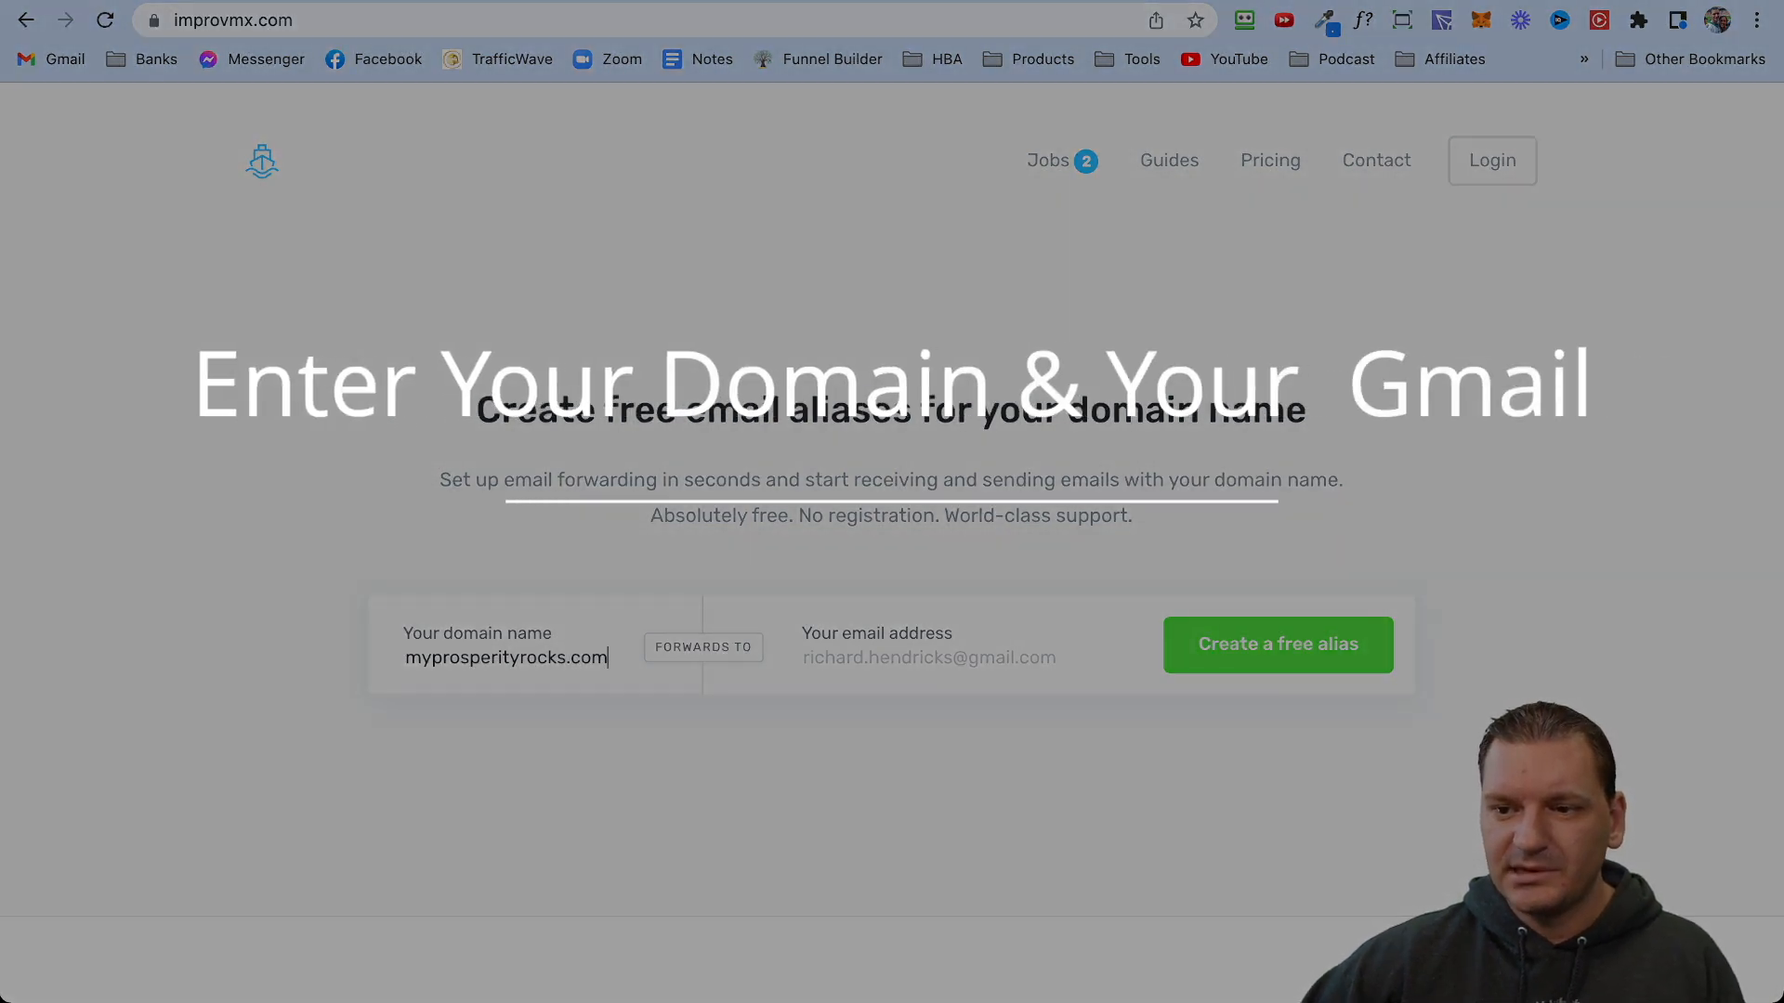
click(406, 658)
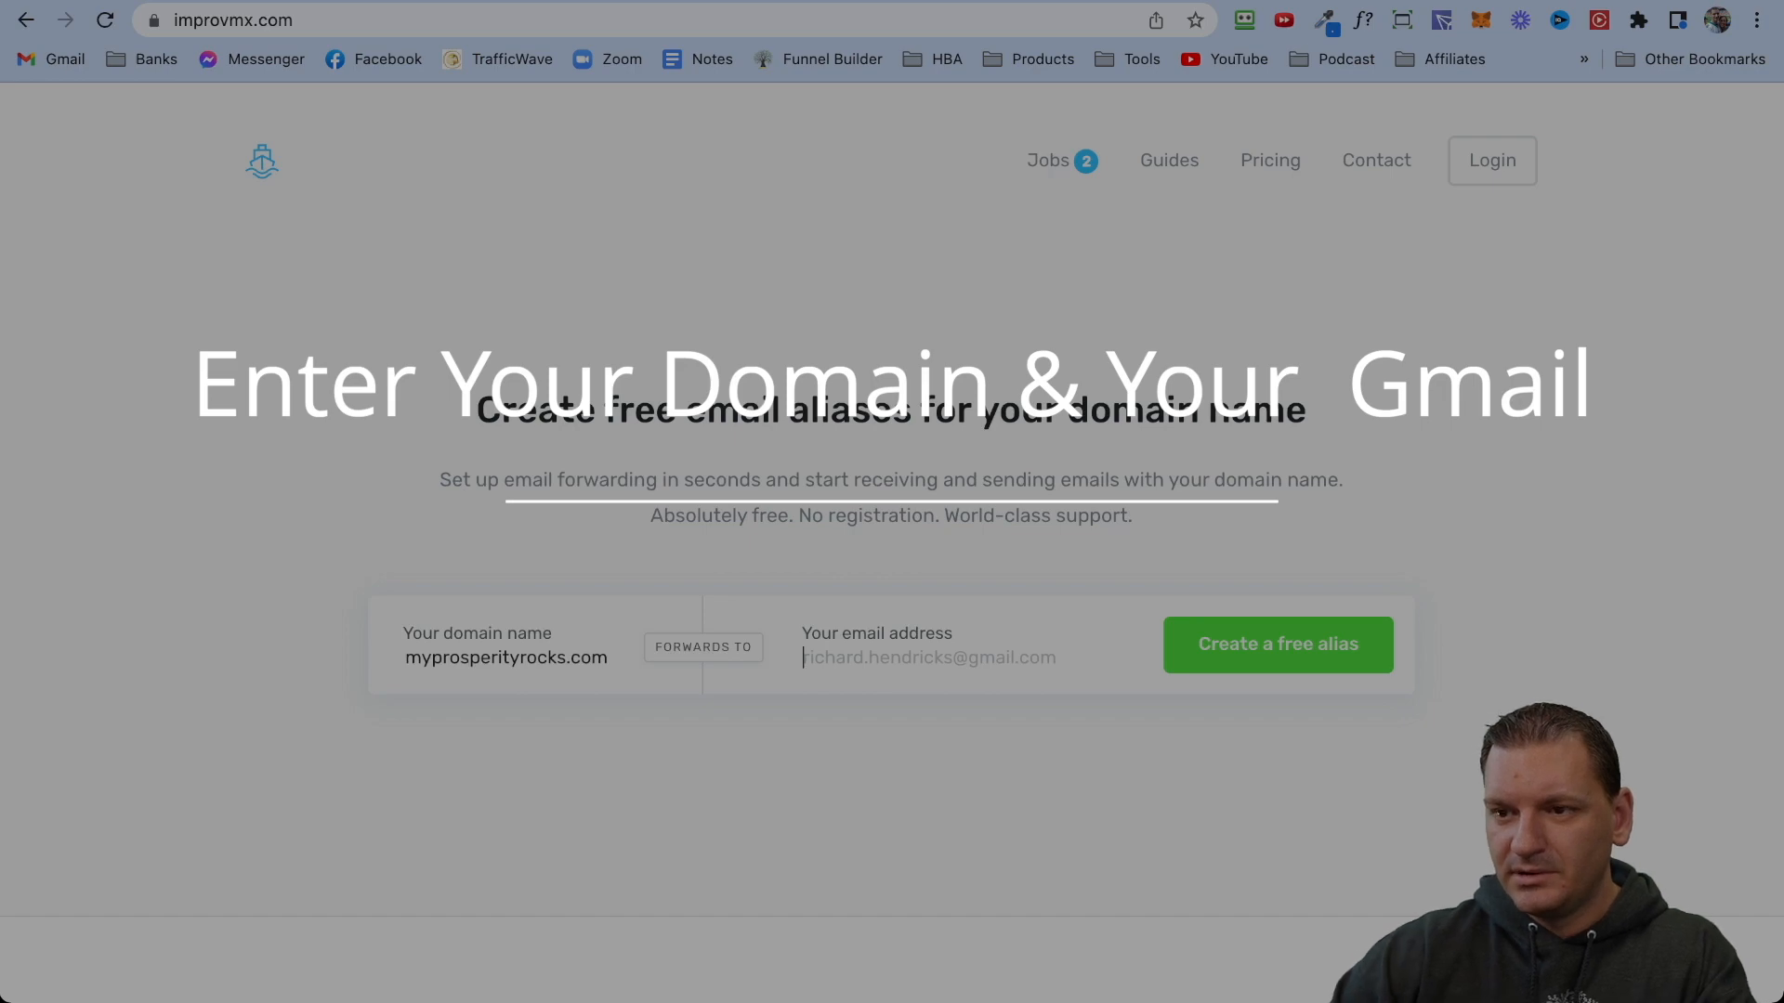
key(super+v)
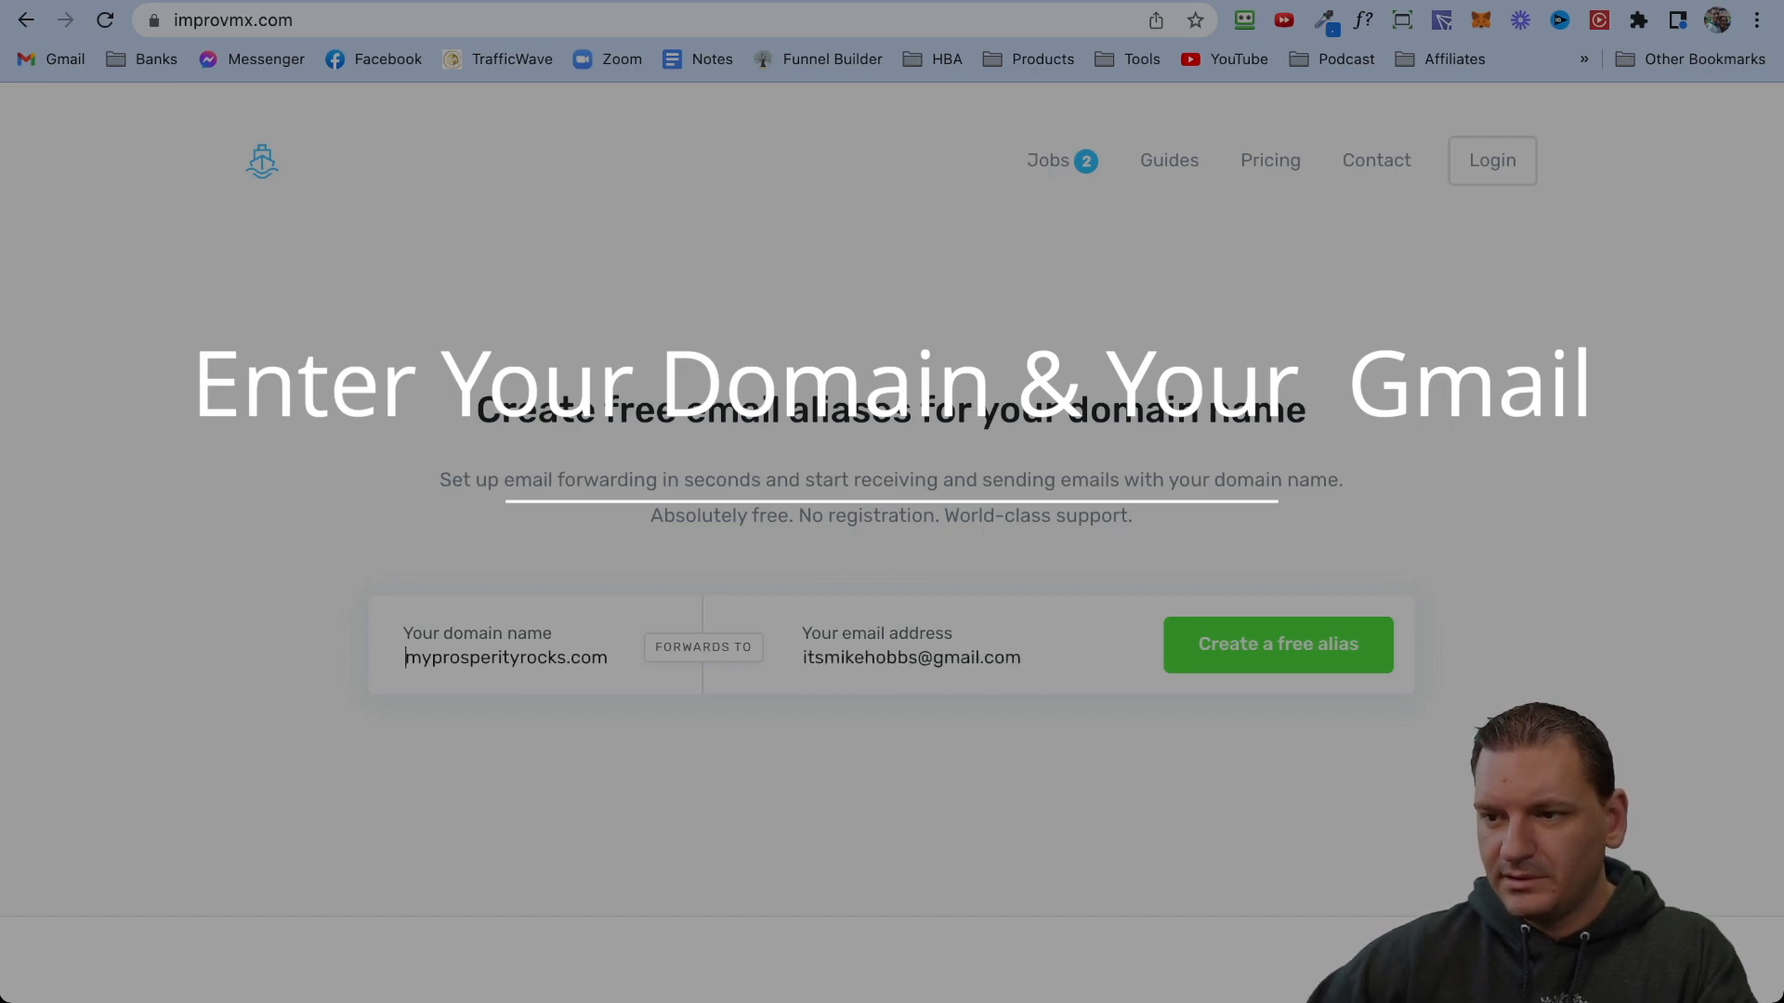
key(Return)
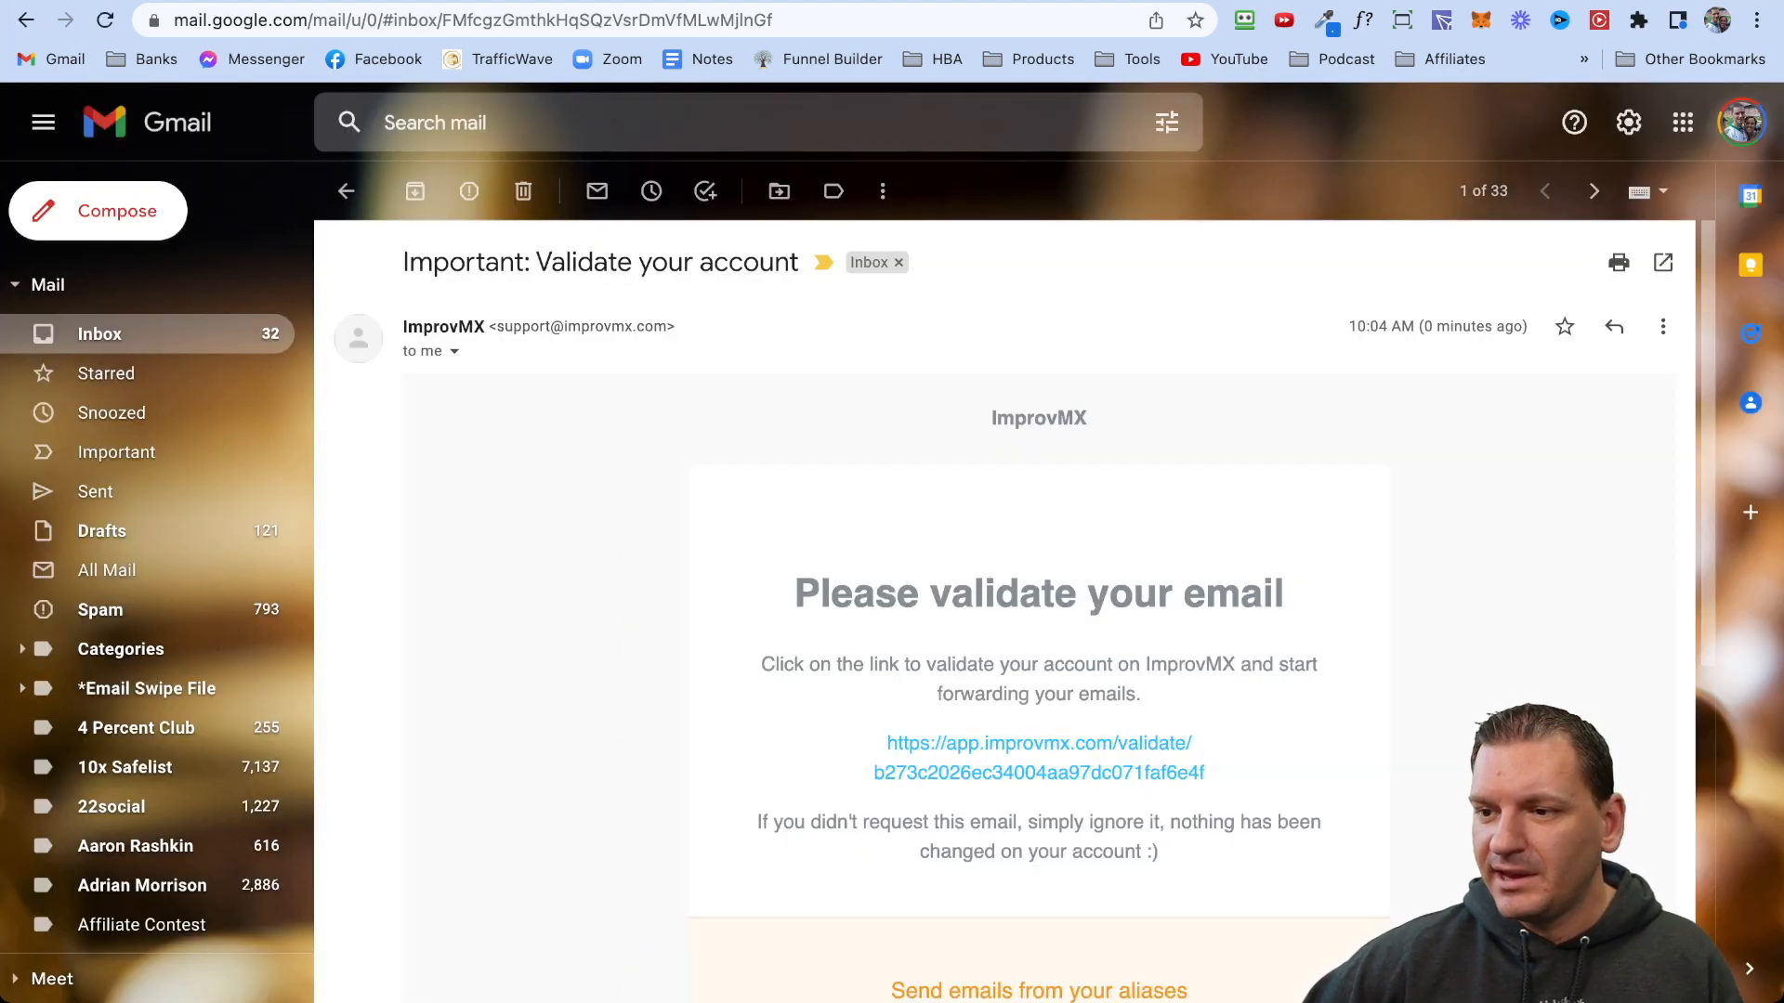
Validate the ImprovMX account from the email link, accepting the Terms and opting into feature emails.
click(1039, 744)
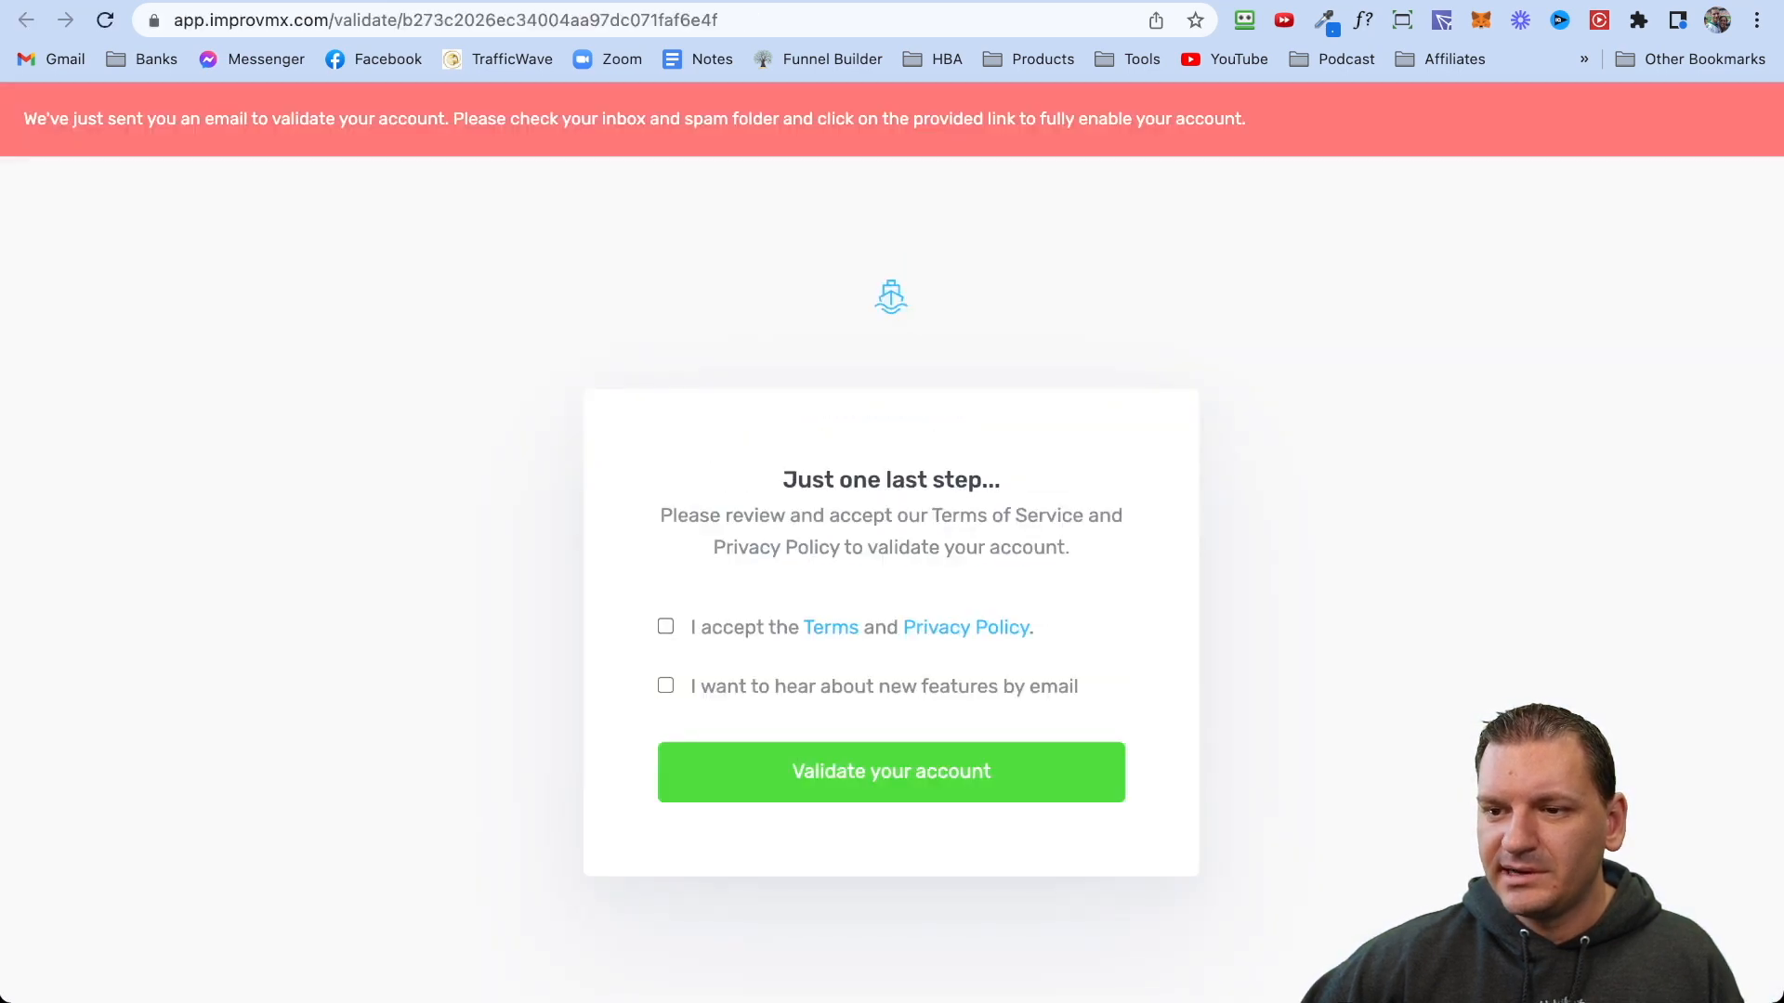
click(667, 627)
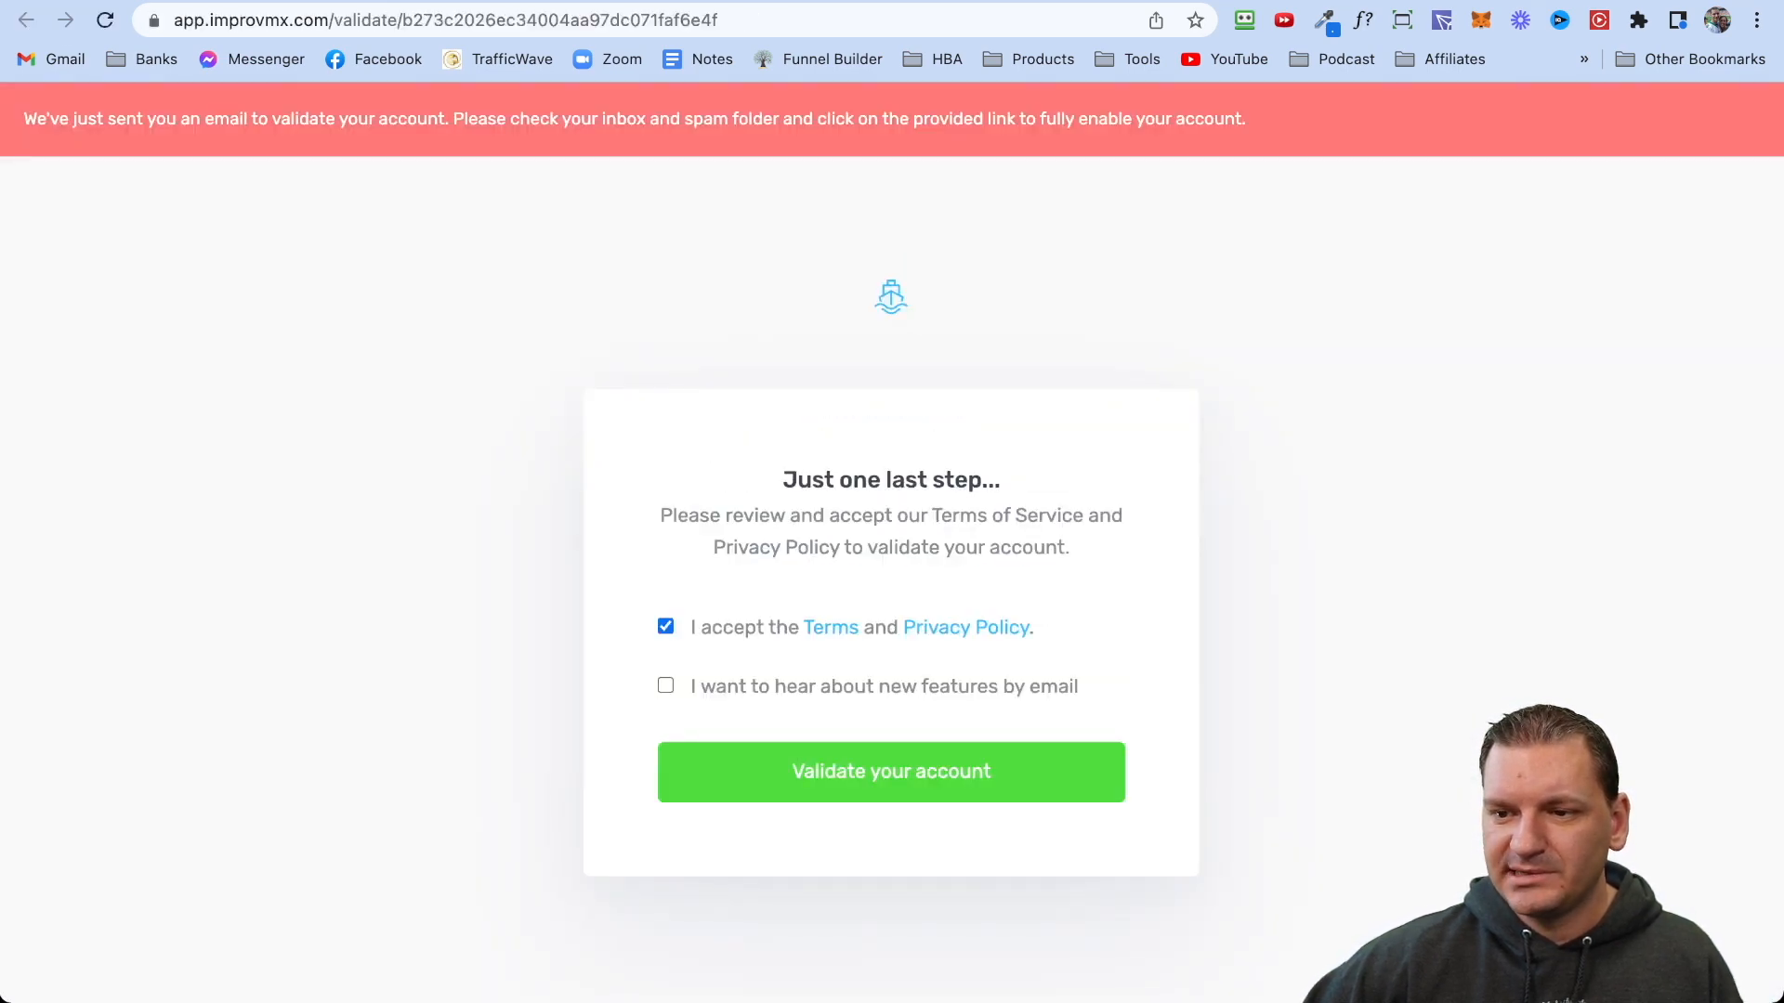
click(666, 686)
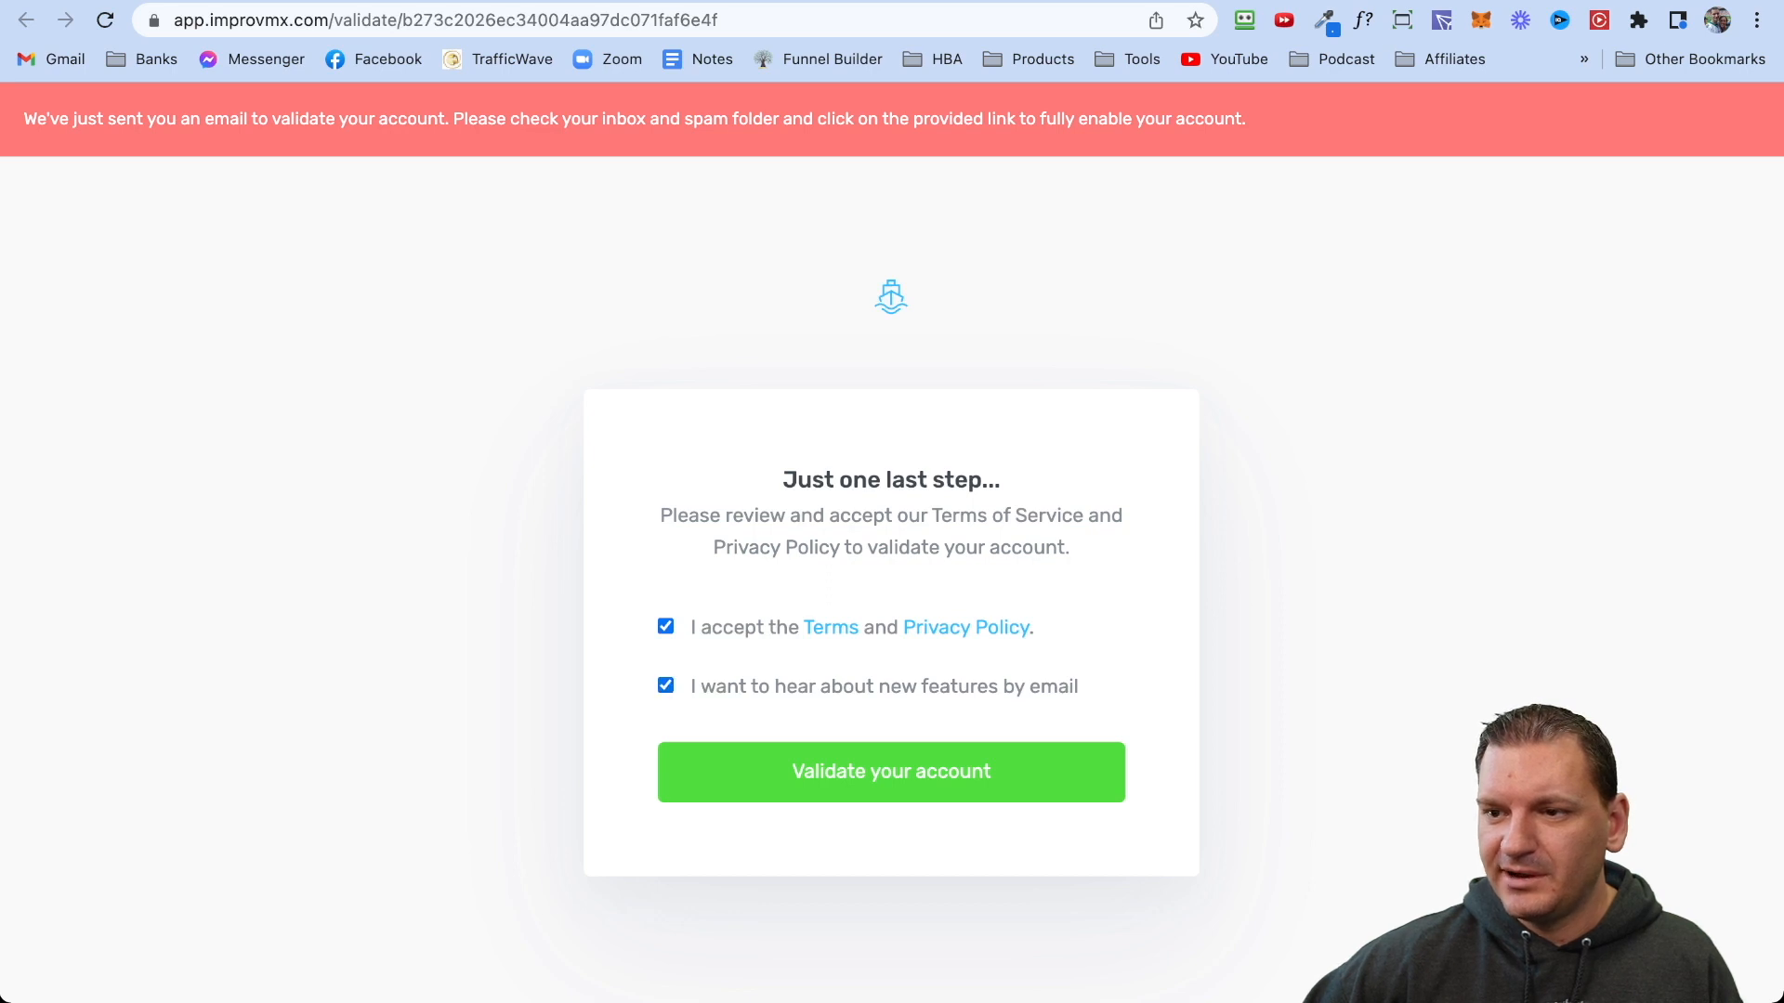
click(891, 772)
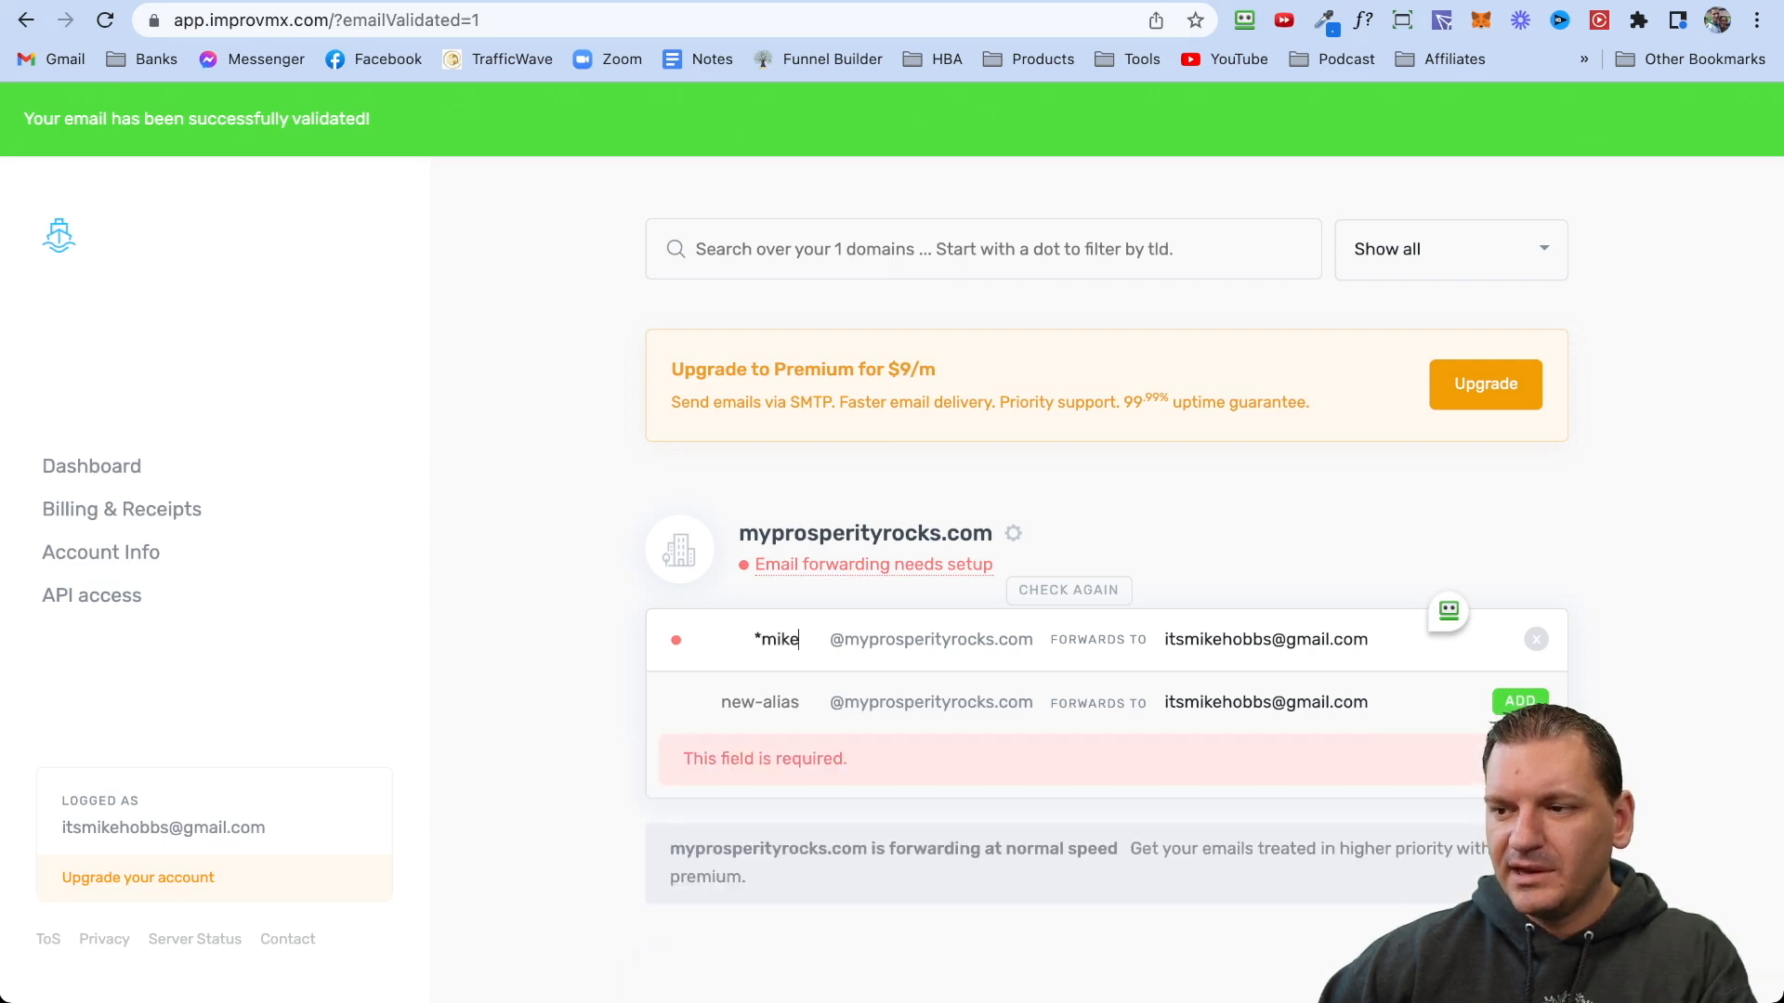
Replace the first alias with the catch-all '*' forwarding to the Gmail address.
key(BackSpace)
key(BackSpace)
key(BackSpace)
key(BackSpace)
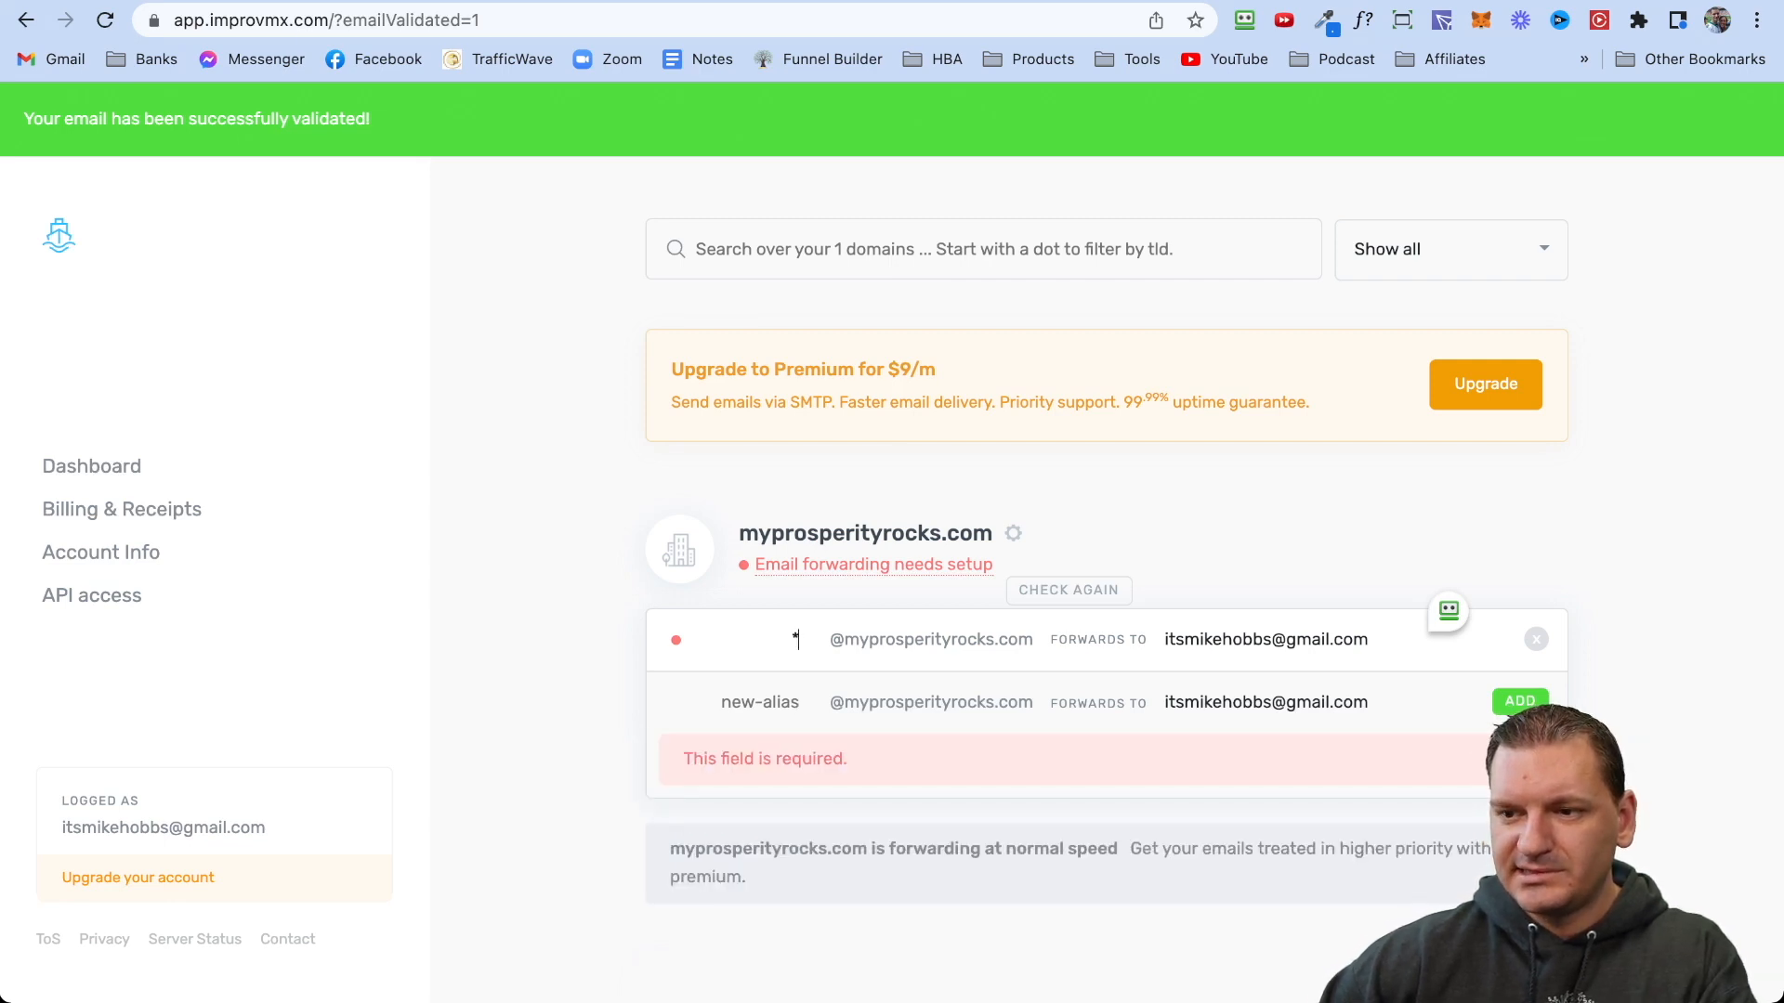
key(BackSpace)
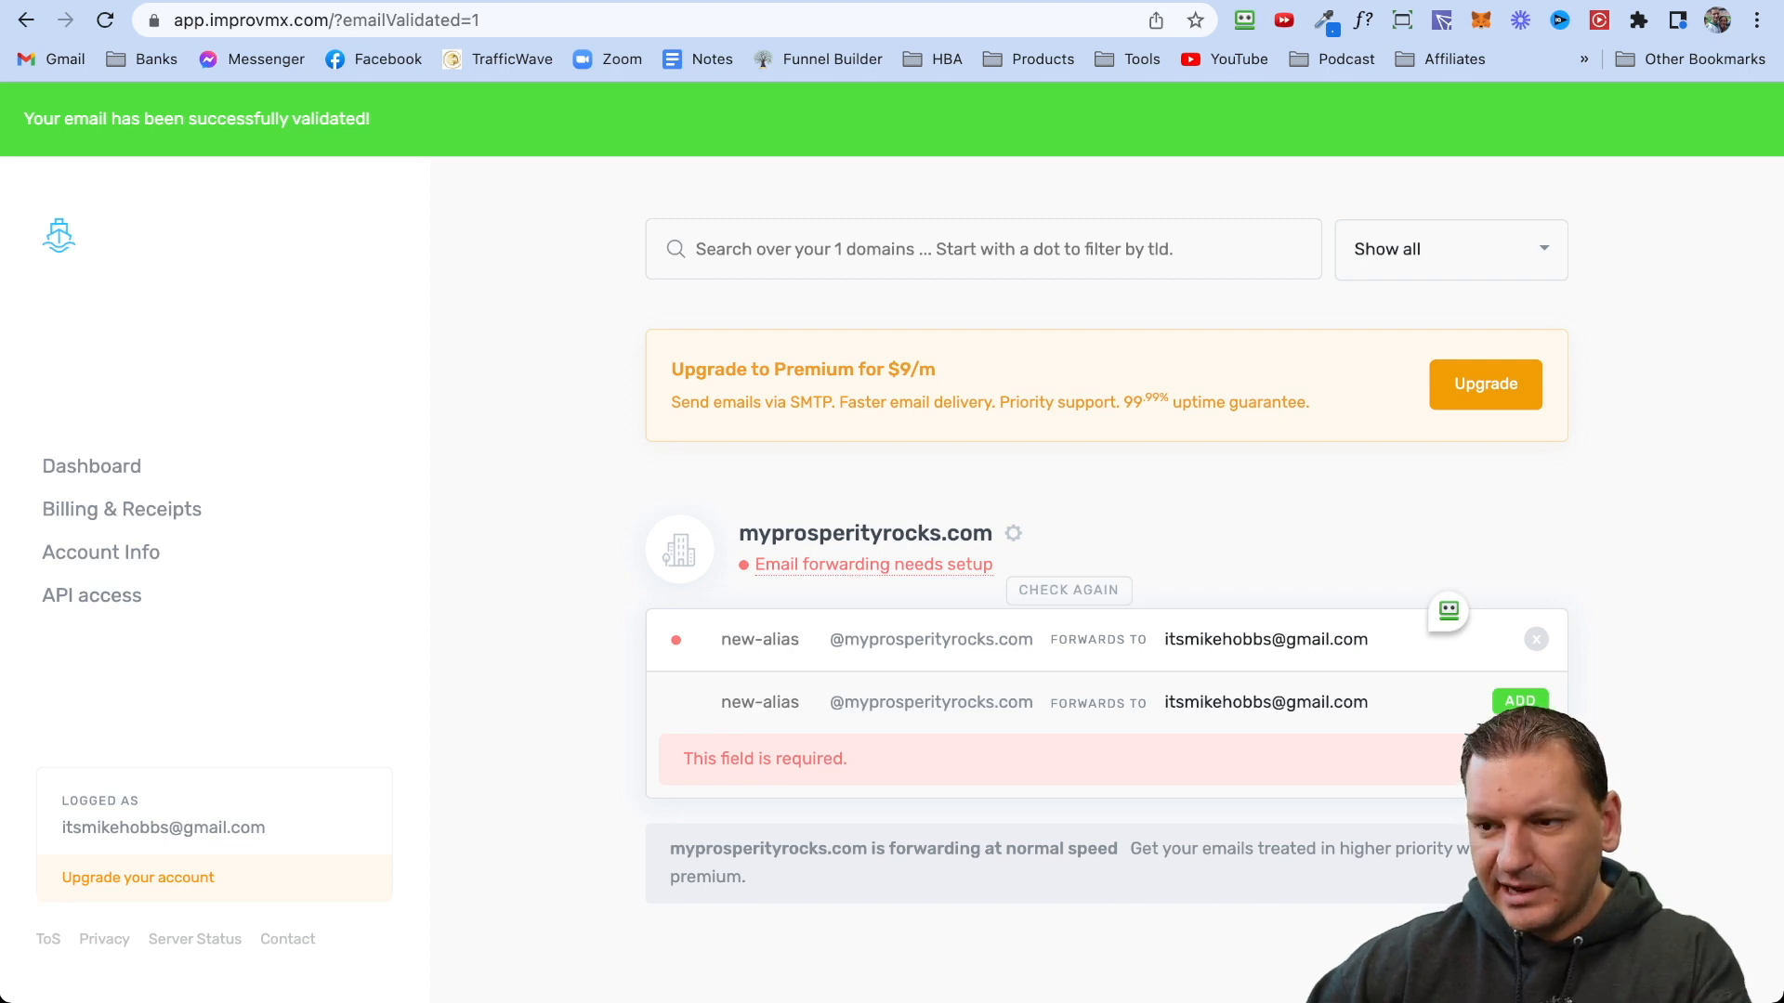
text(*)
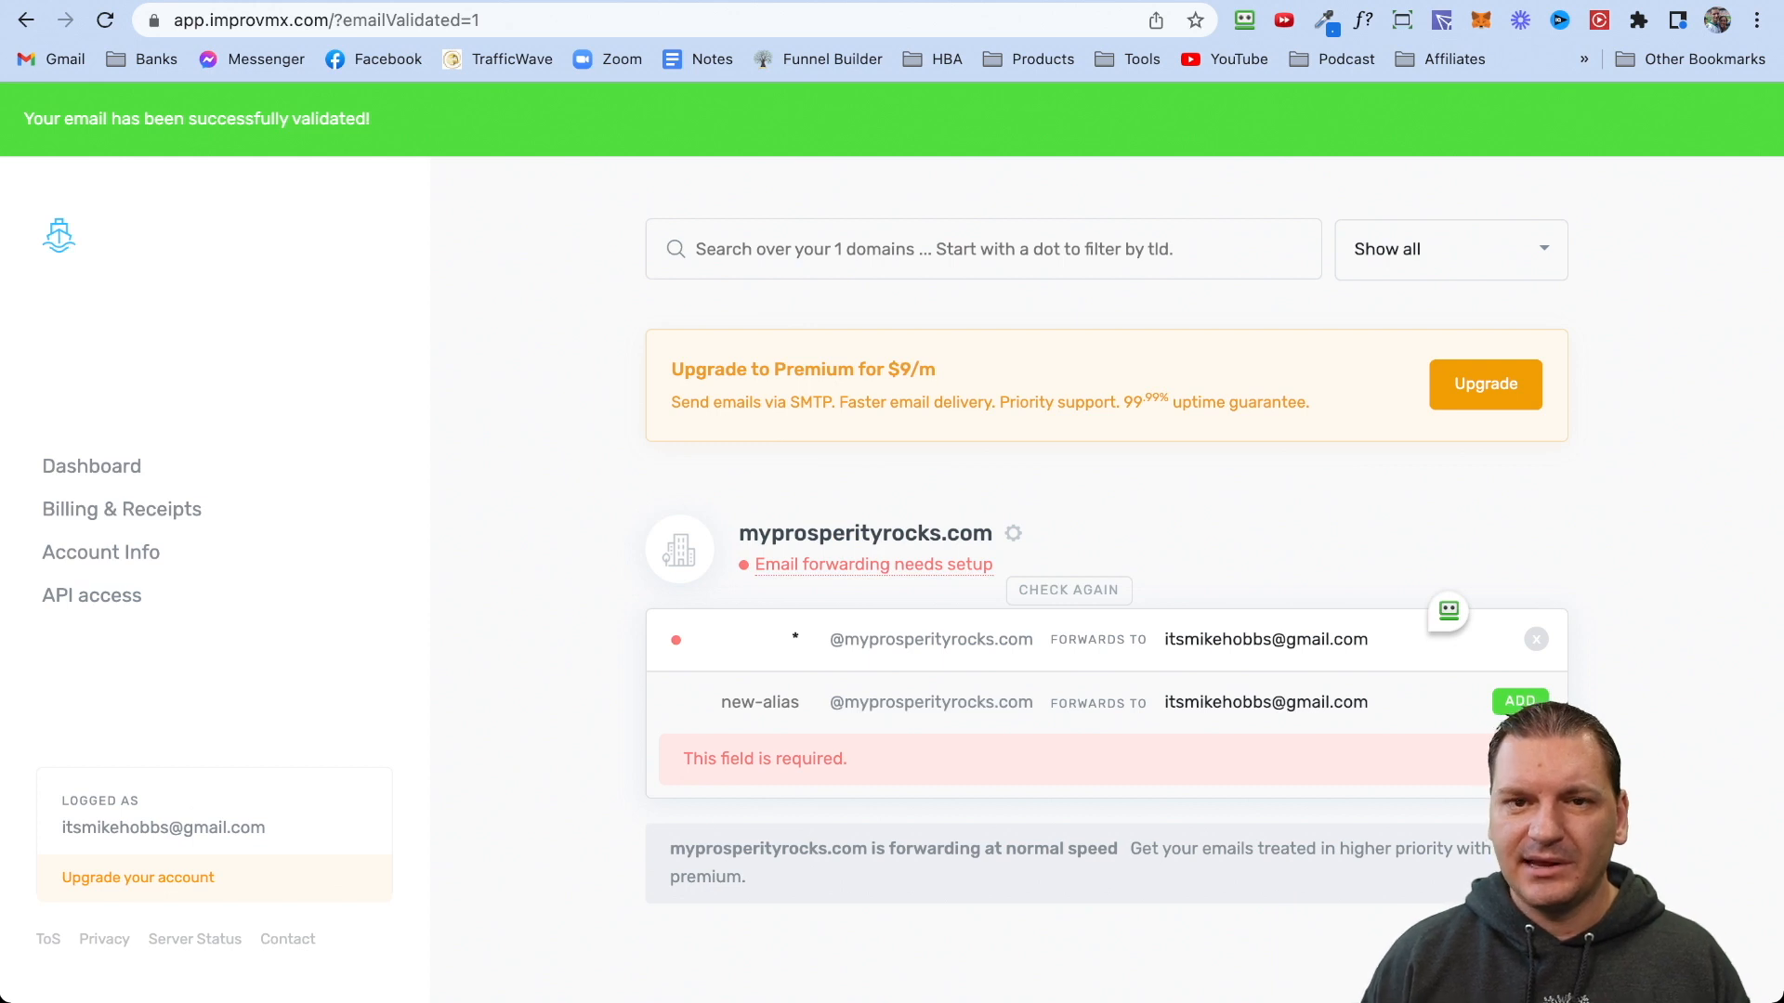
drag(829, 640, 1057, 639)
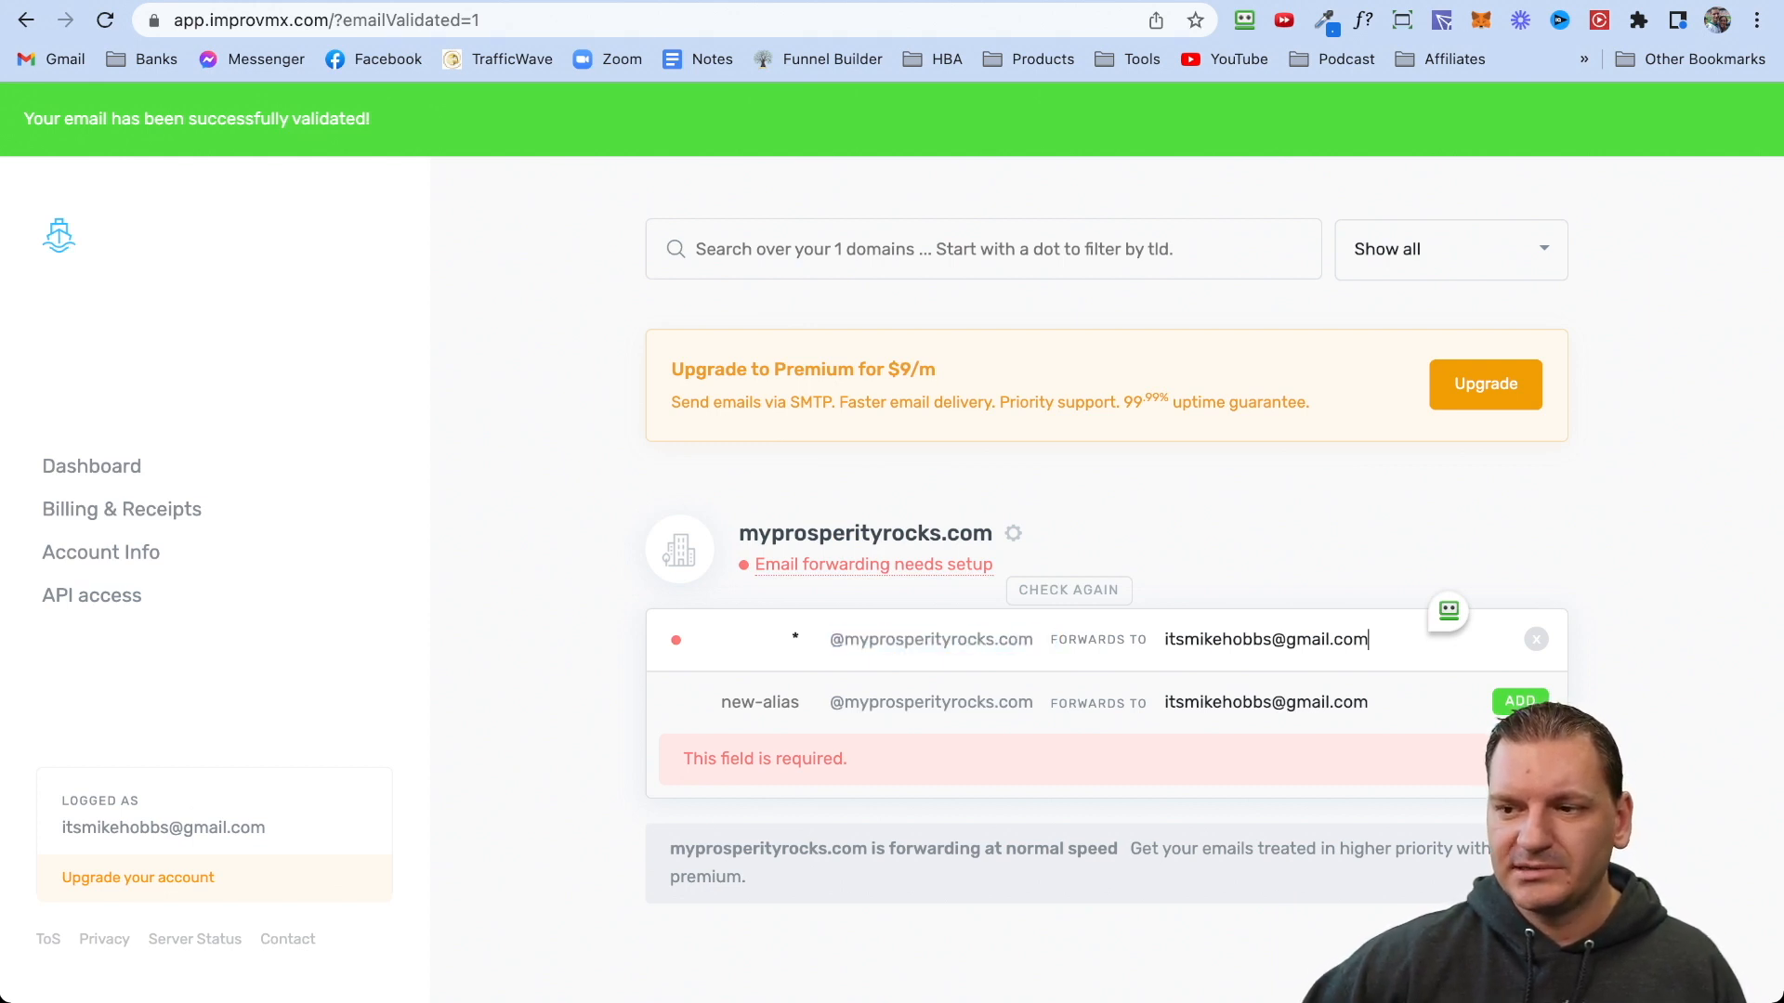
drag(1370, 640, 1199, 639)
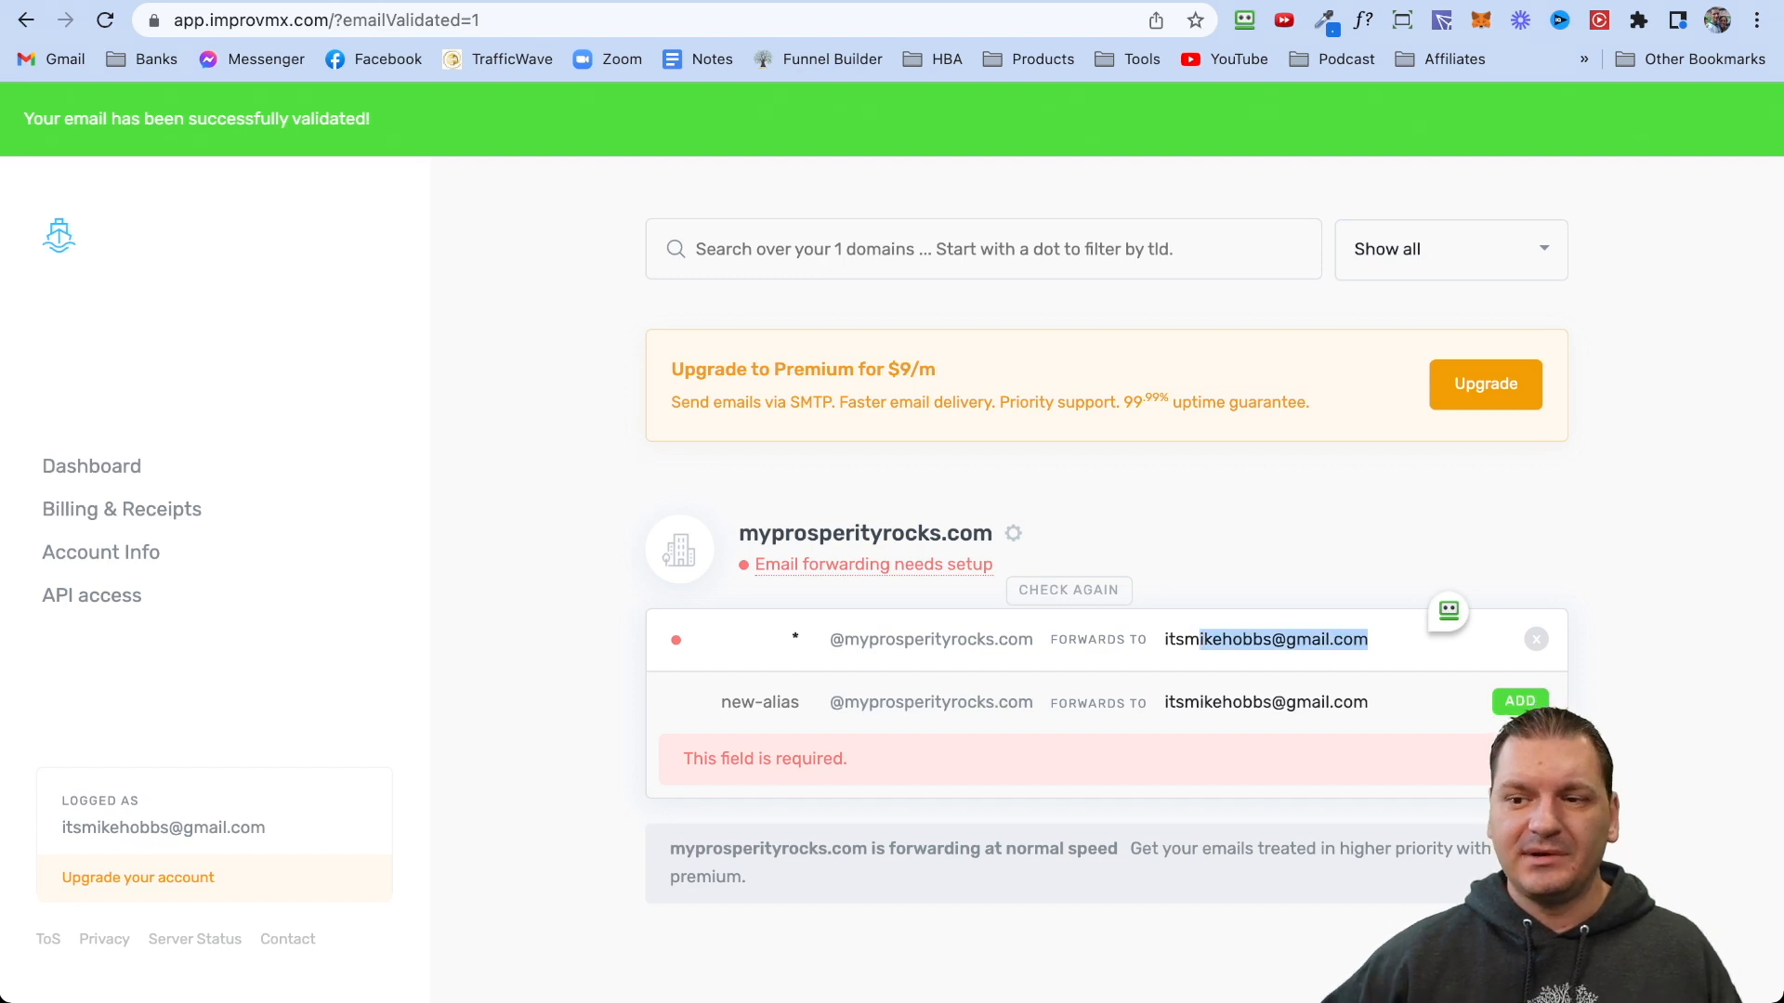
Add a second alias 'mike' and review its domain and forwarding address.
click(786, 703)
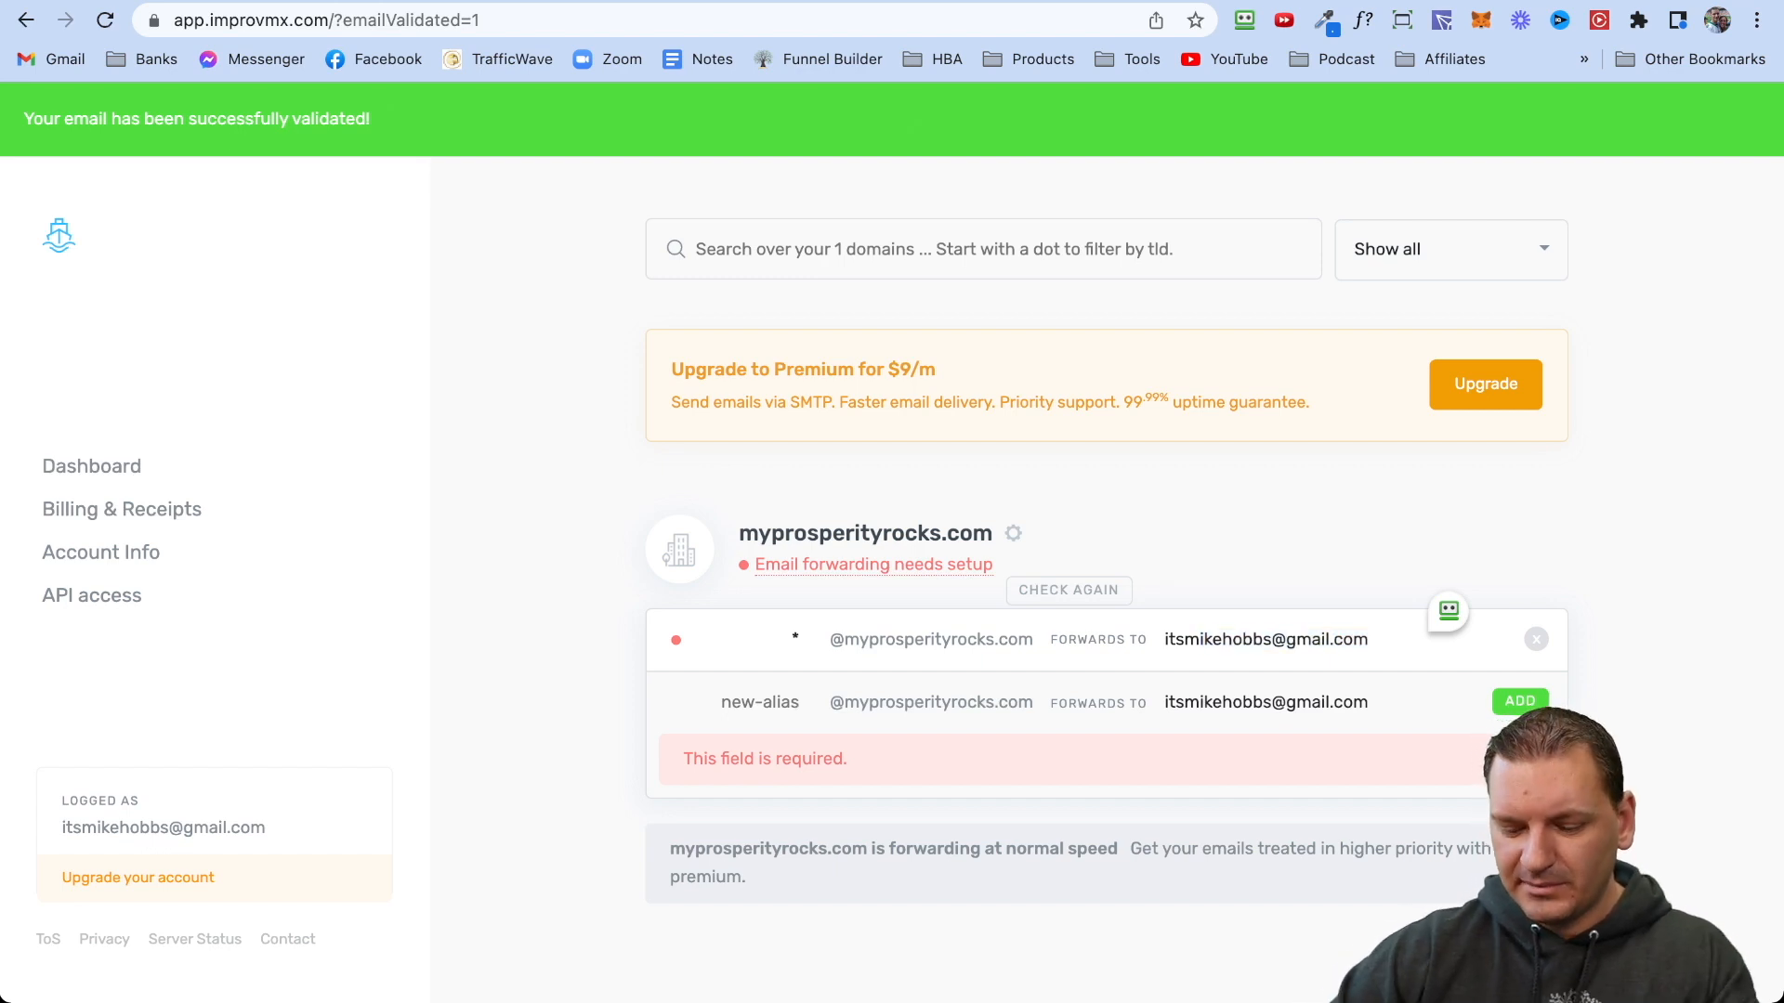
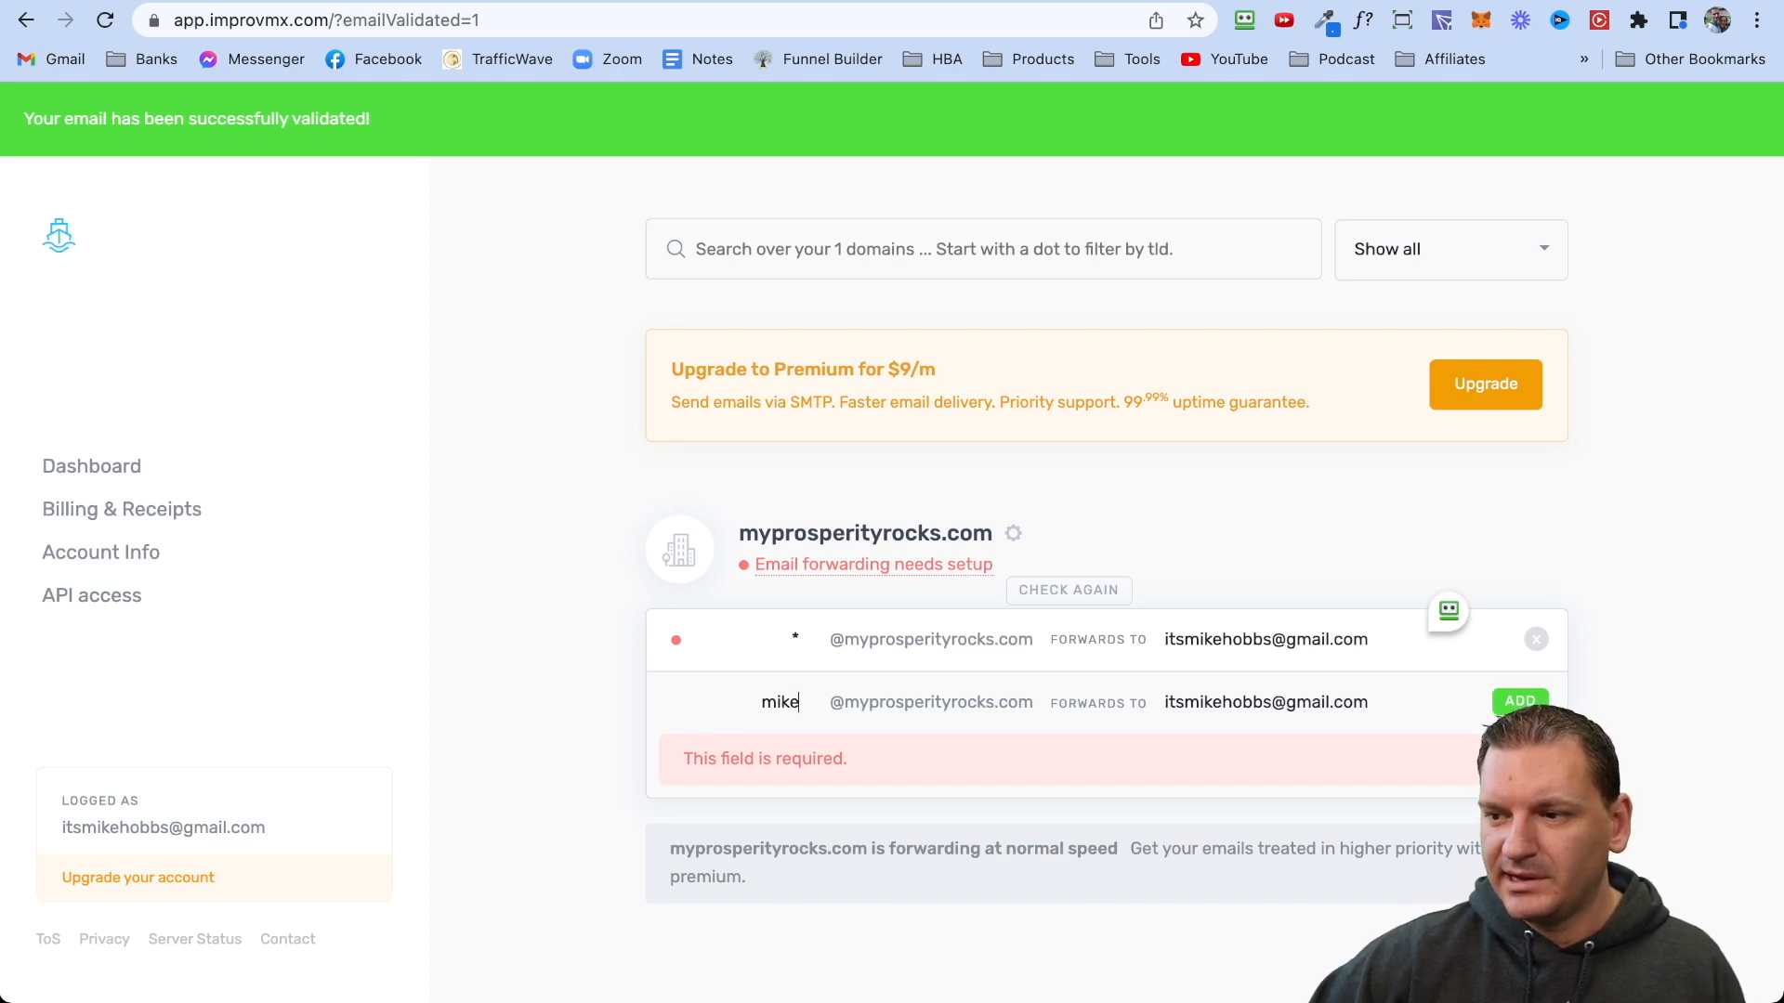
key(Return)
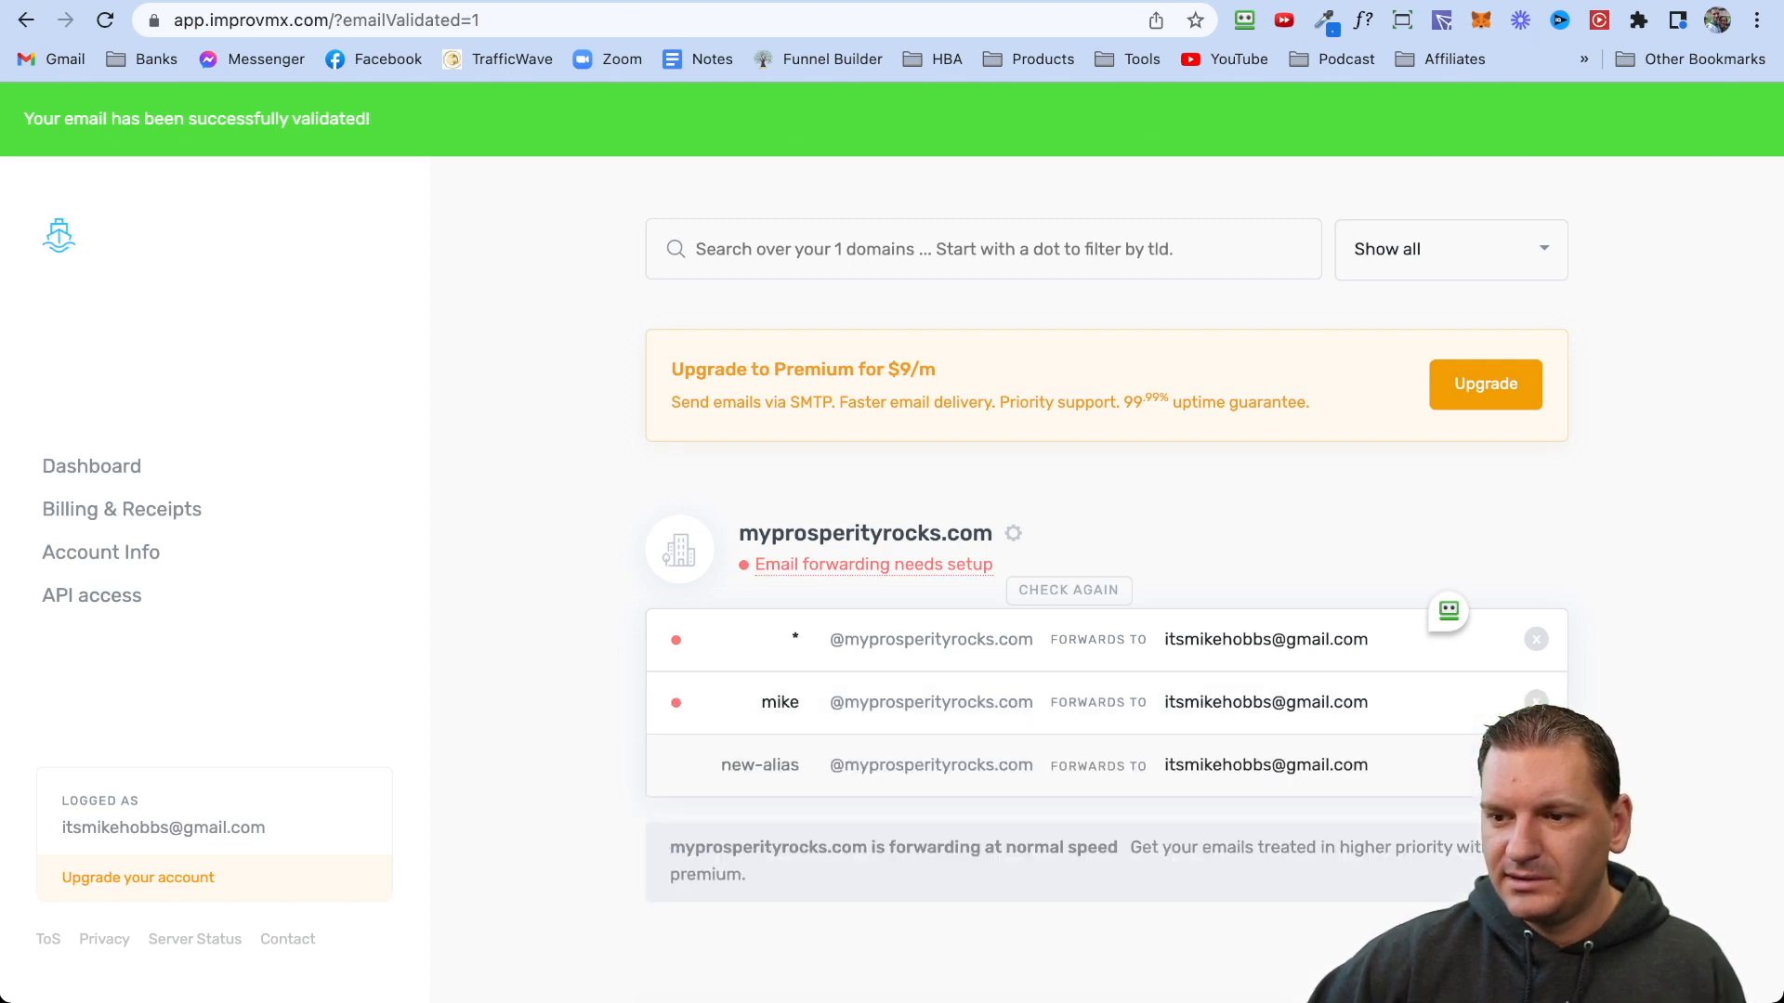
double_click(781, 702)
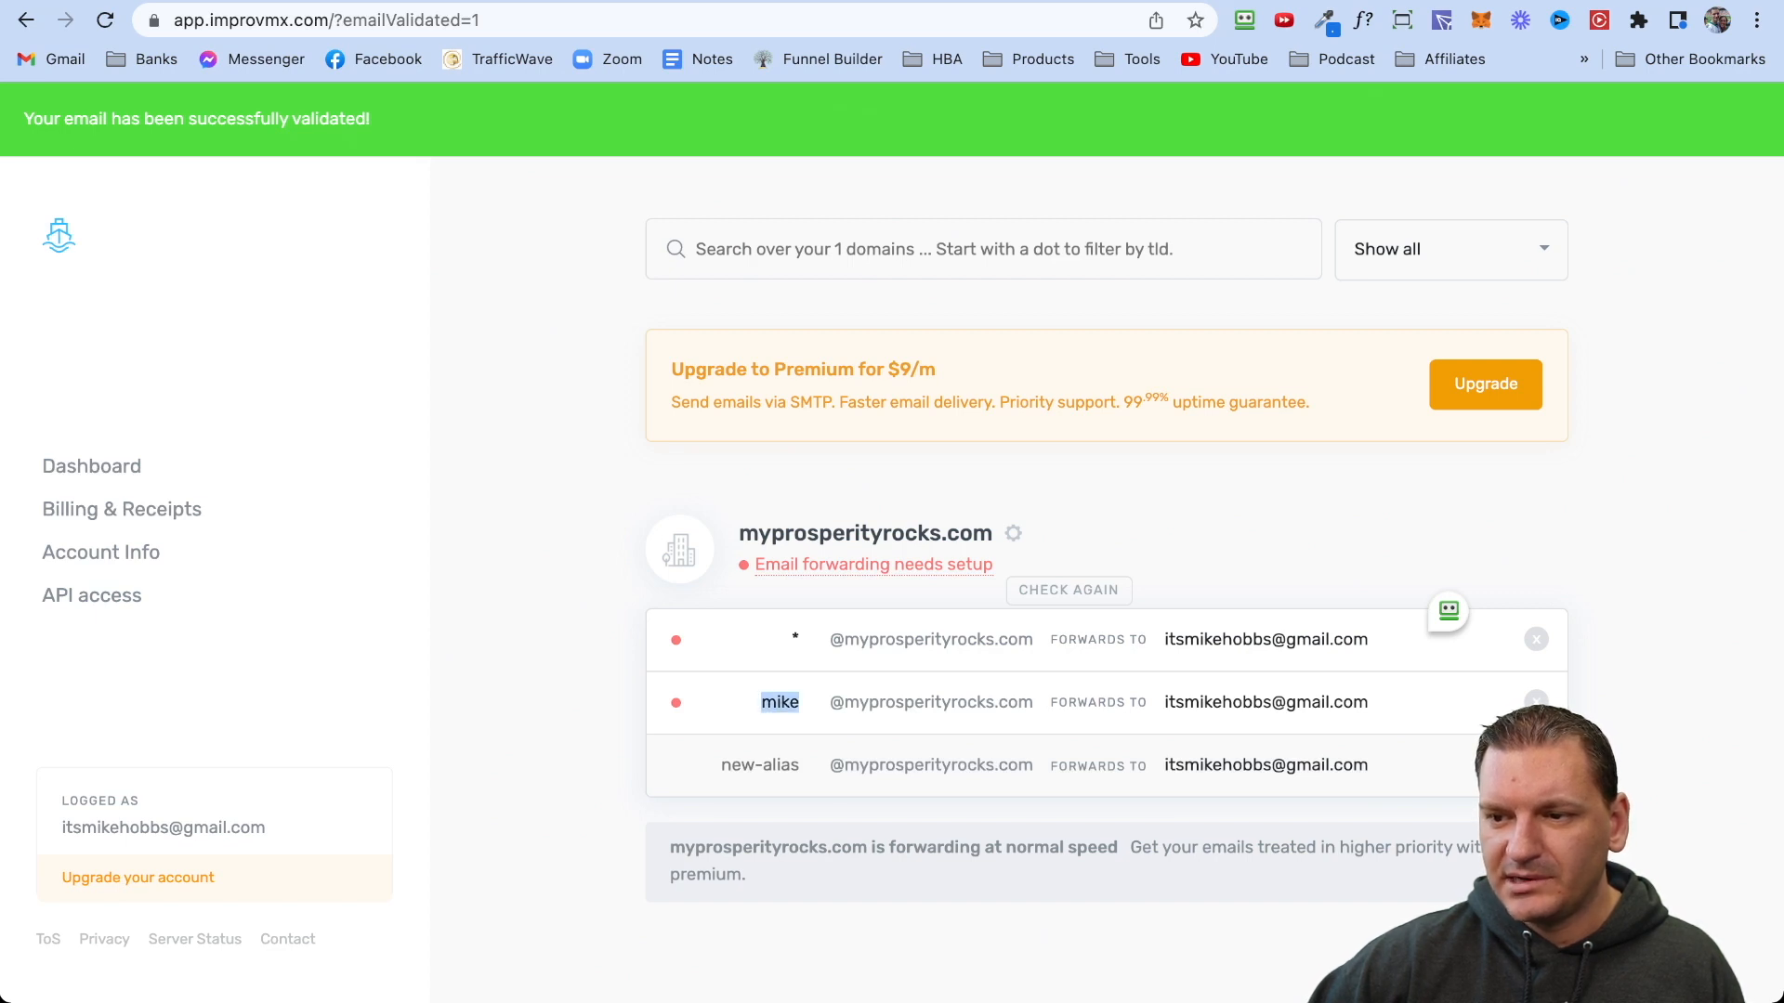
drag(1034, 703, 828, 704)
double_click(781, 702)
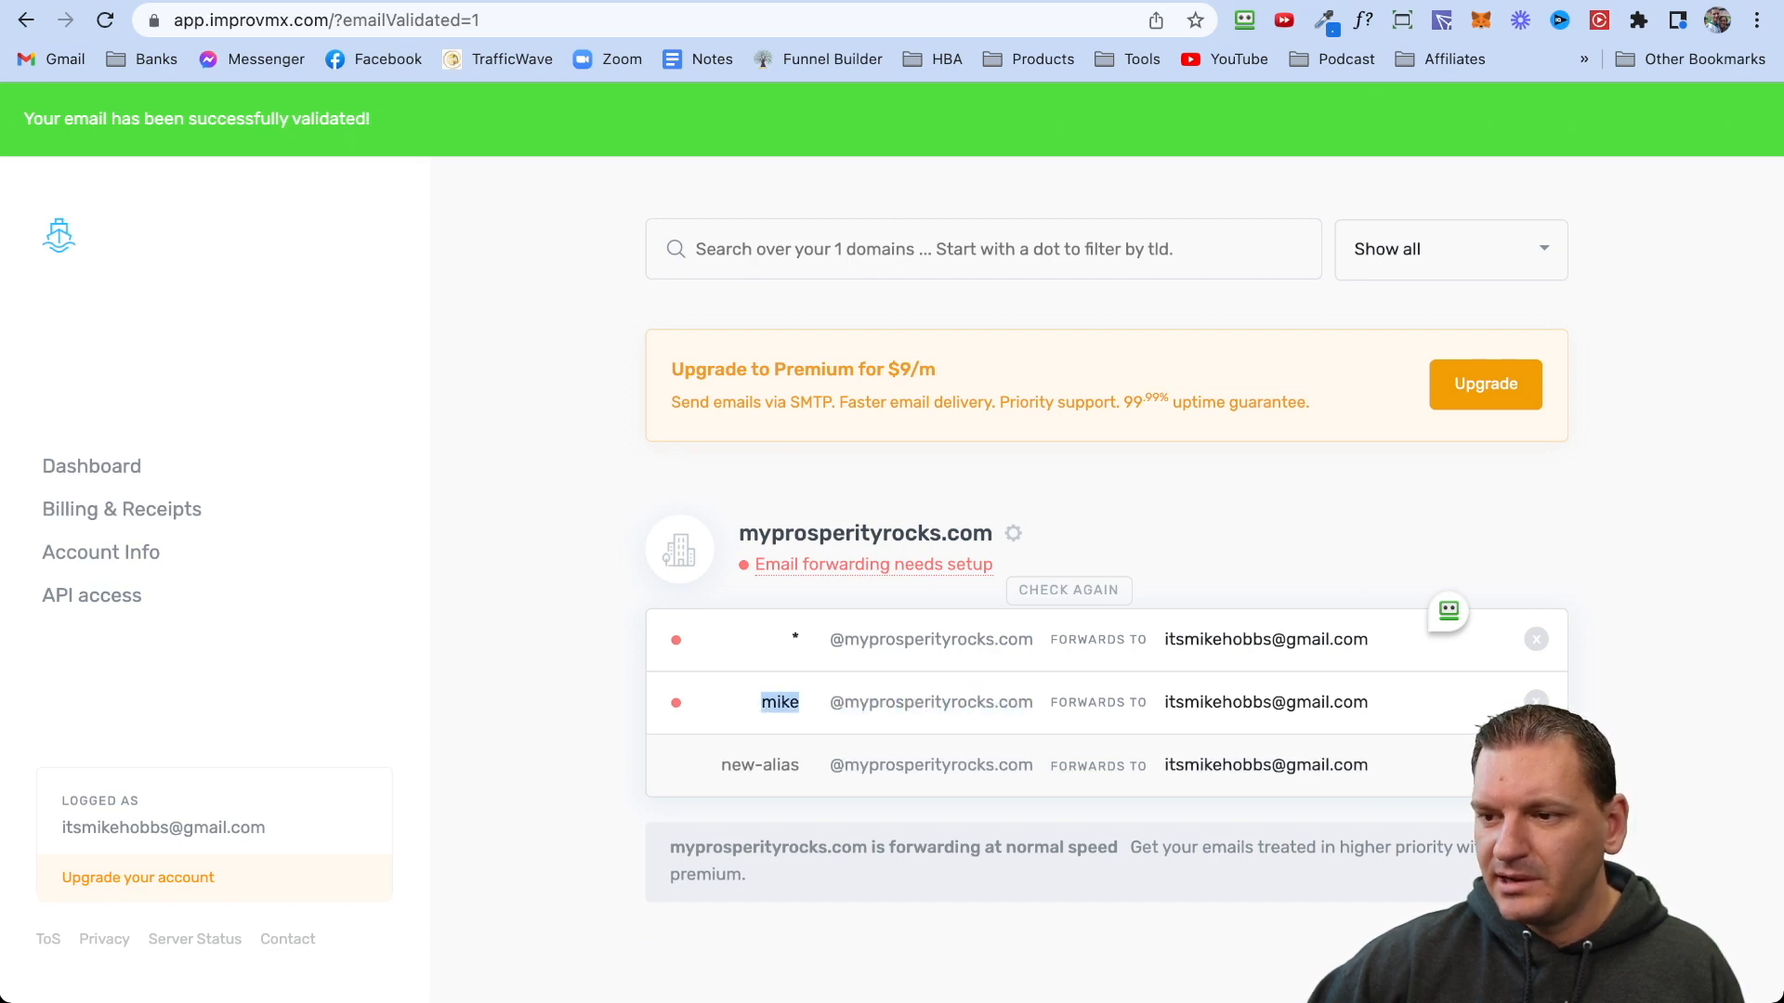
drag(1373, 704, 1233, 703)
click(1228, 734)
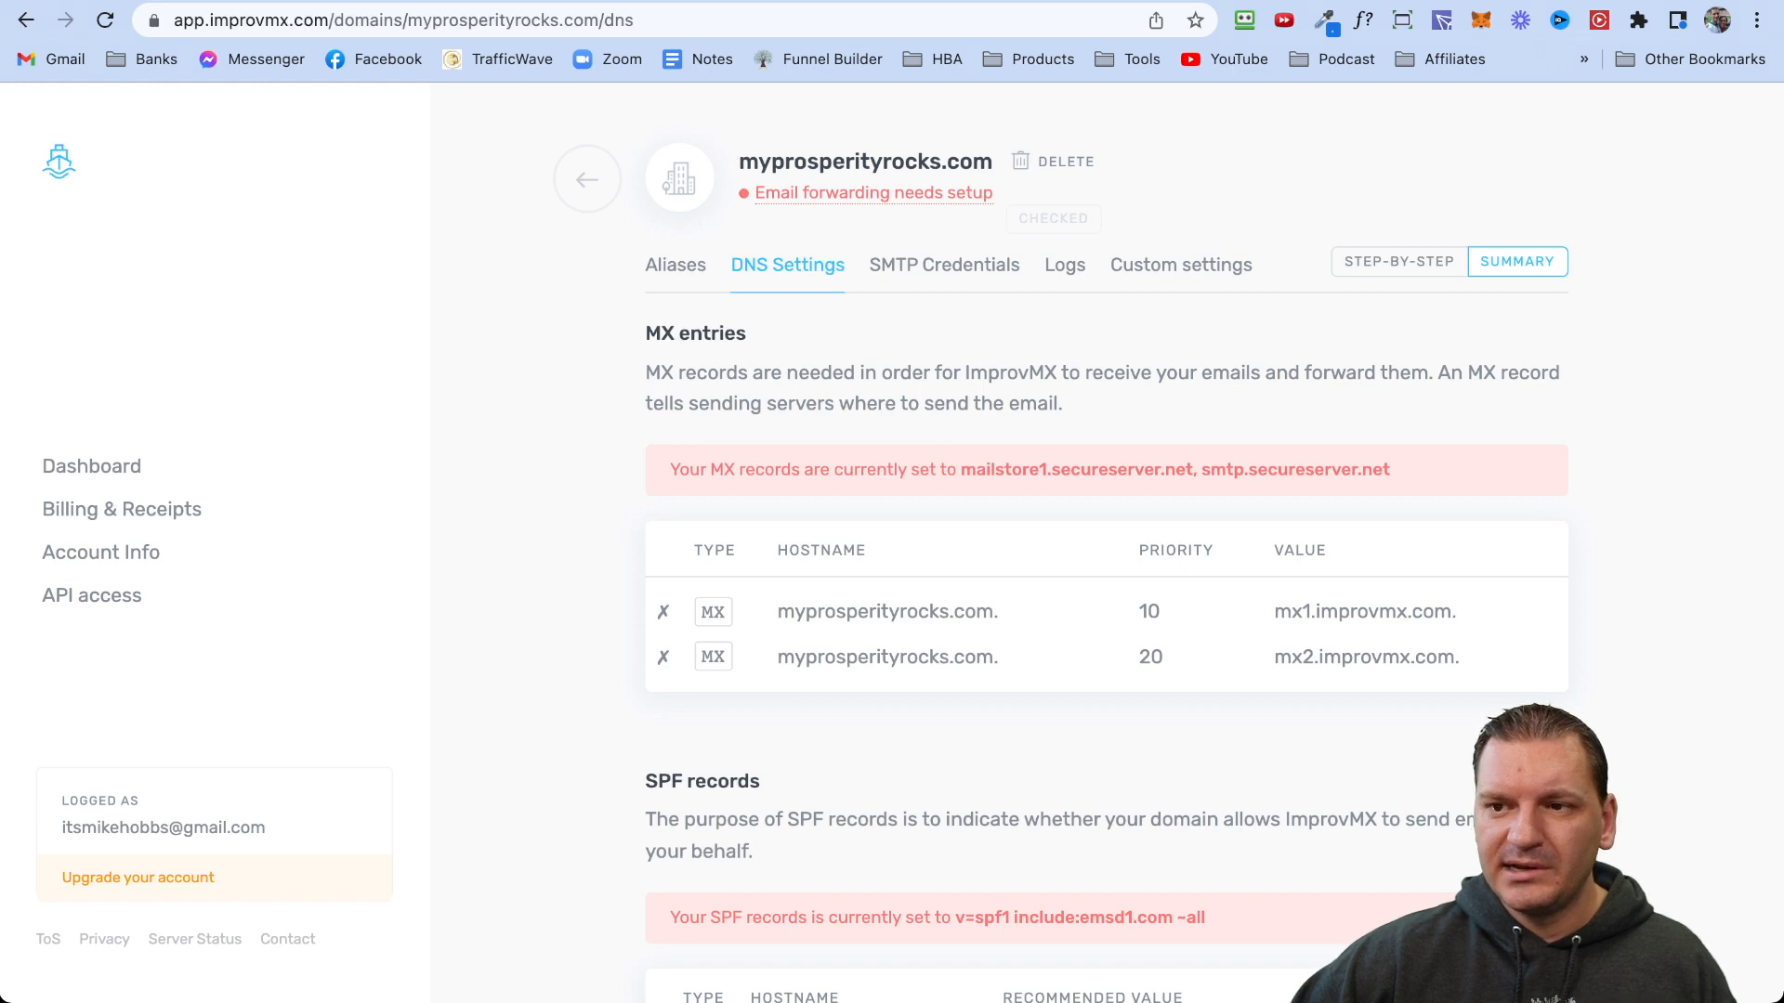
drag(646, 323, 1062, 404)
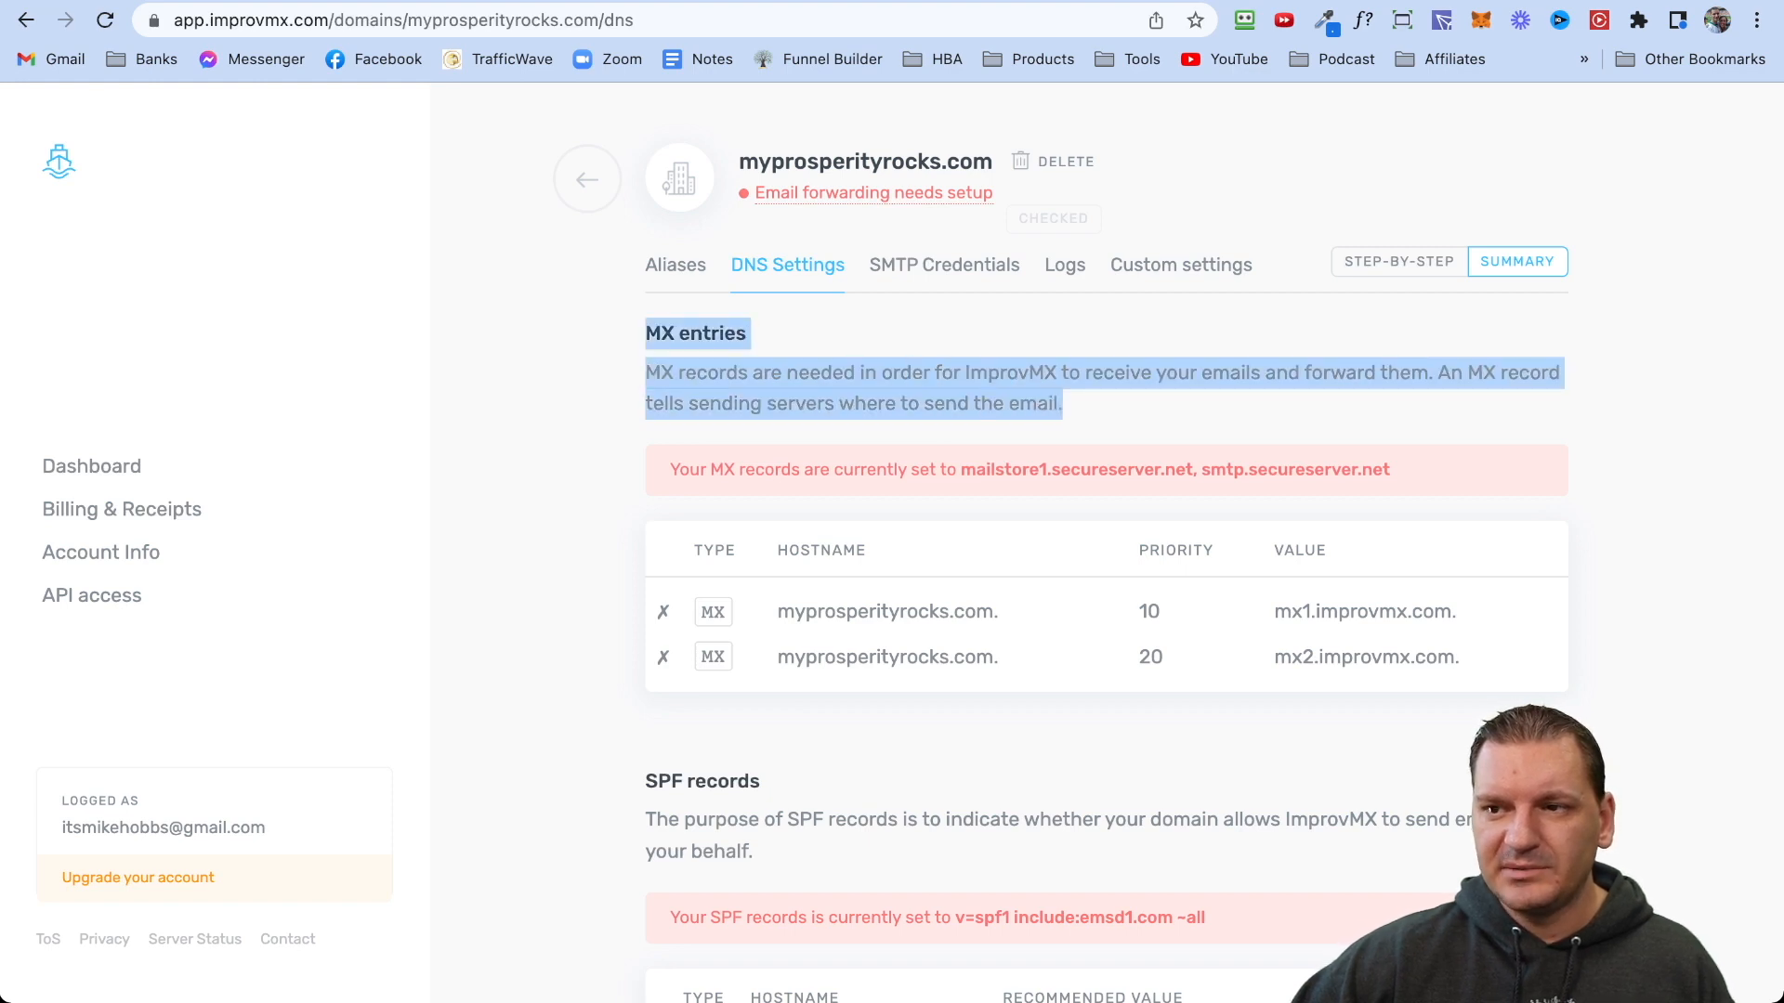
click(1069, 407)
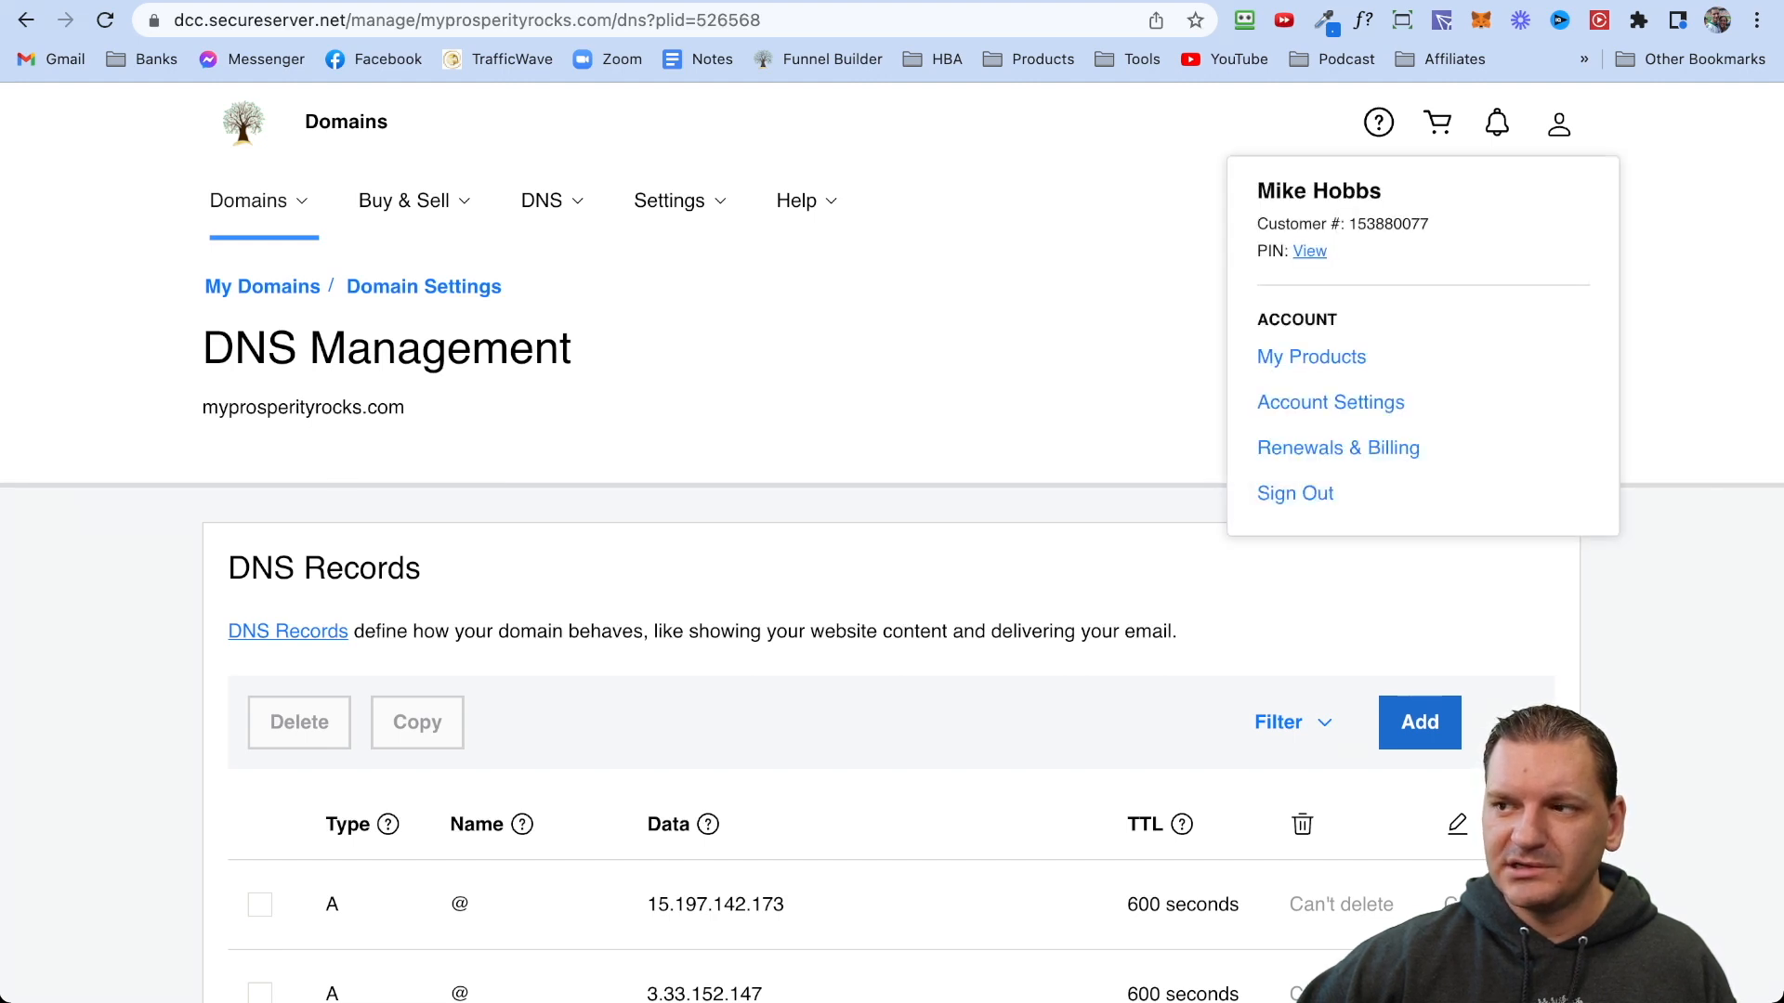
Go to My Products from the Domain Manager account menu.
click(1559, 125)
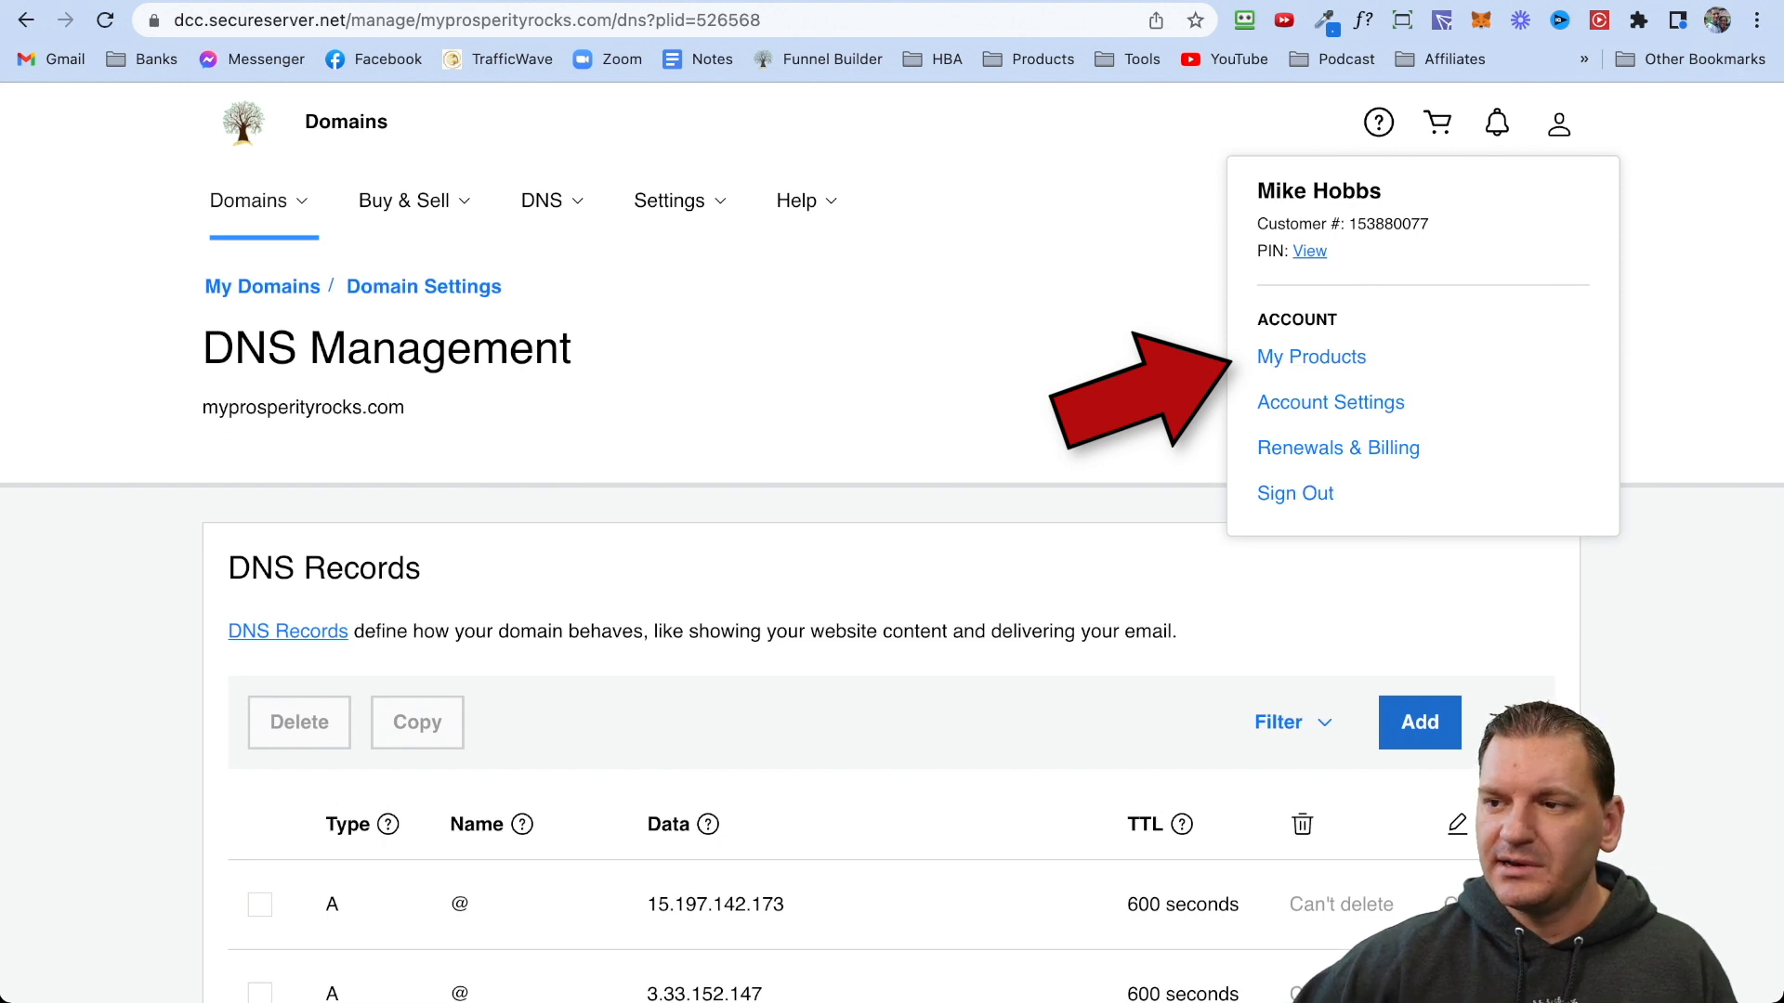
click(1311, 357)
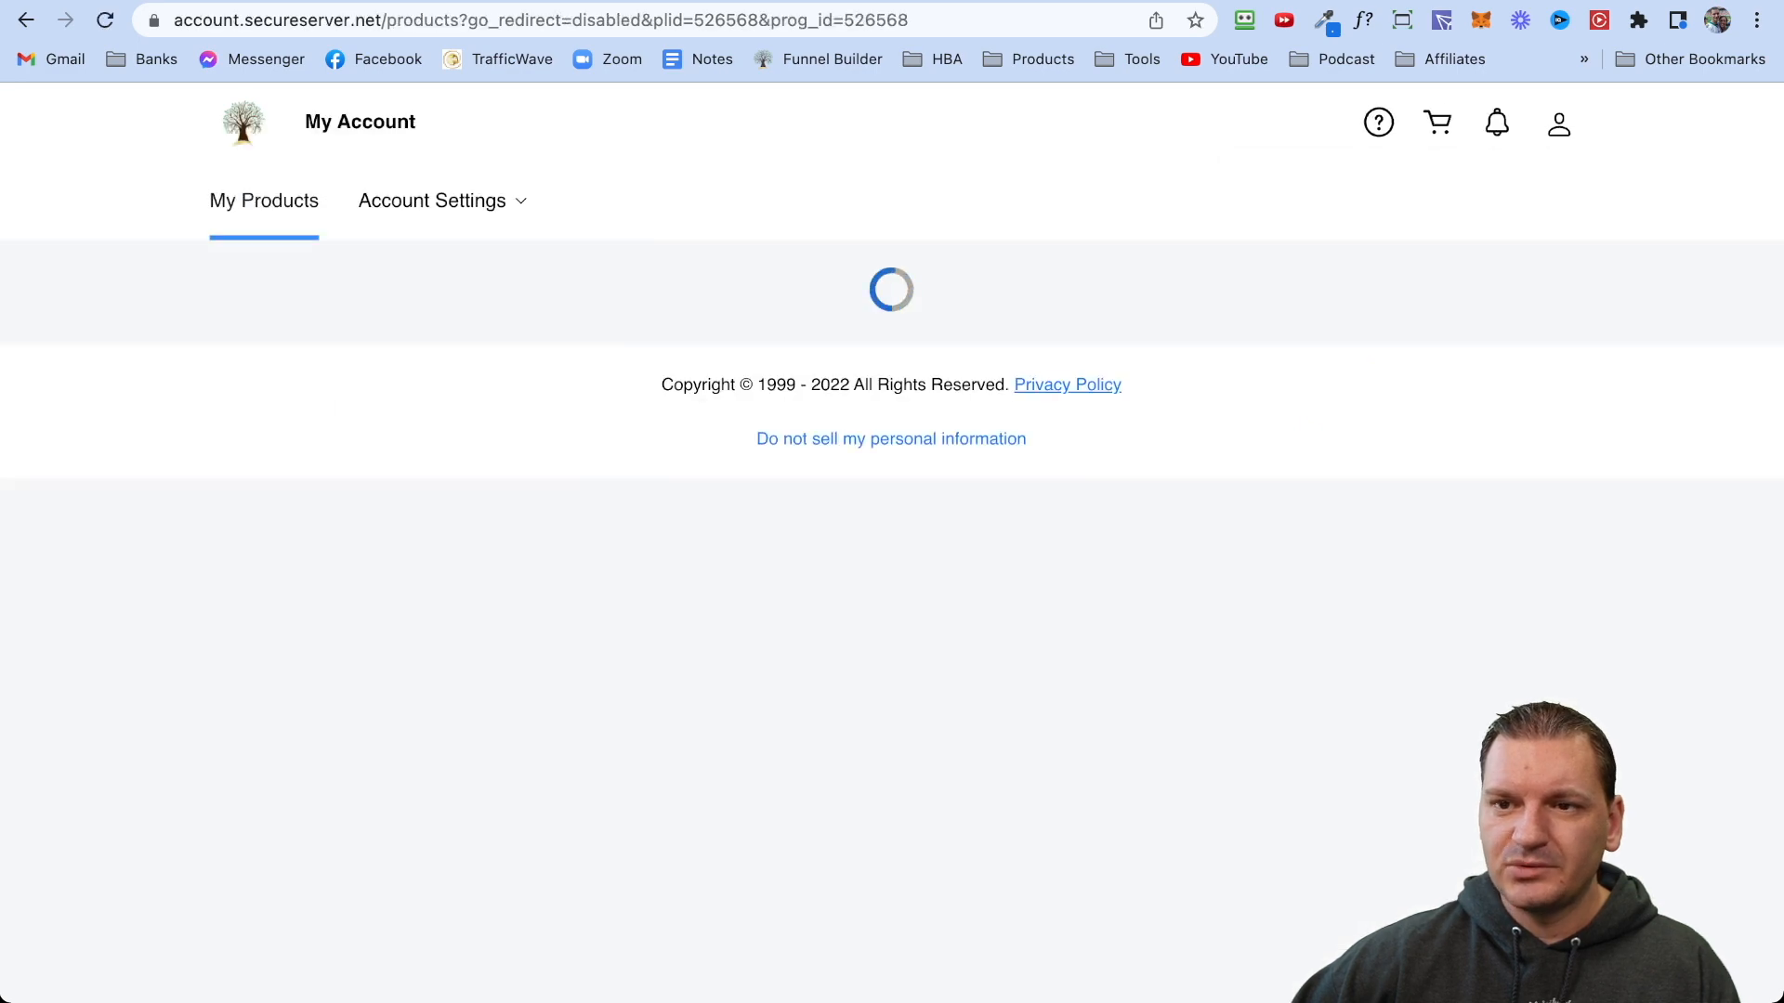
Find myprosperityrocks.com in the domains list and open its settings.
scroll(892, 539, down, 7)
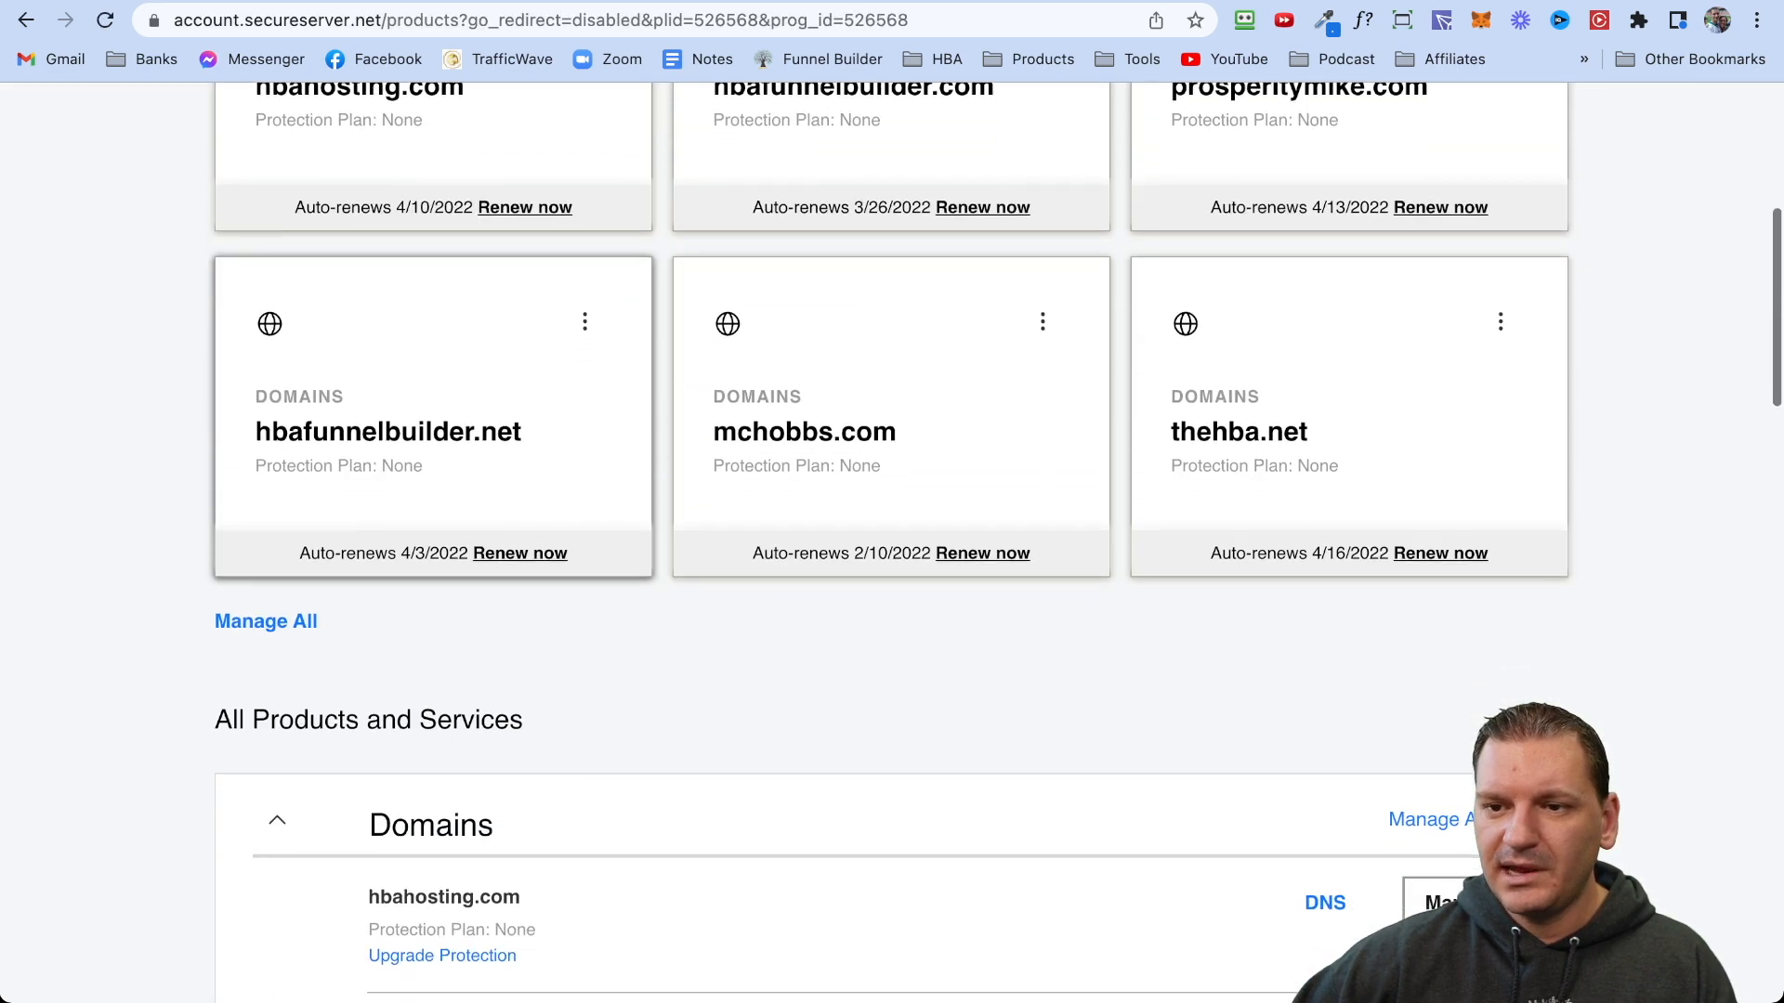
scroll(892, 538, down, 10)
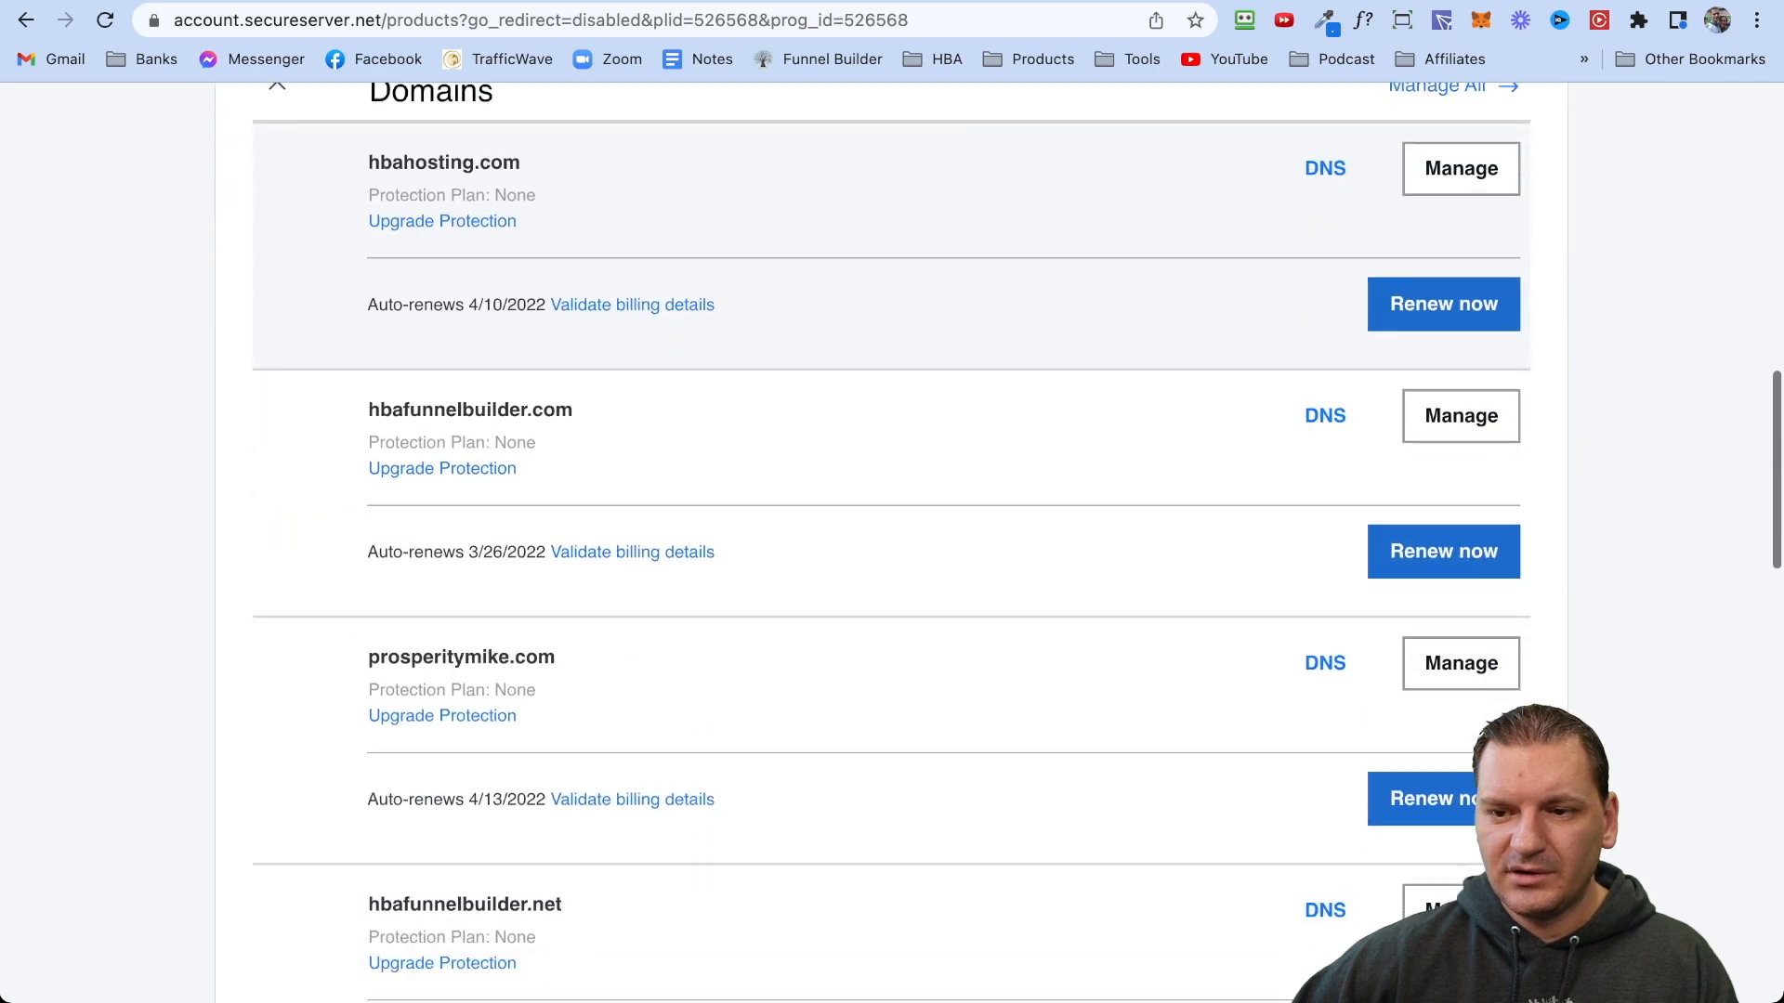
scroll(892, 539, down, 7)
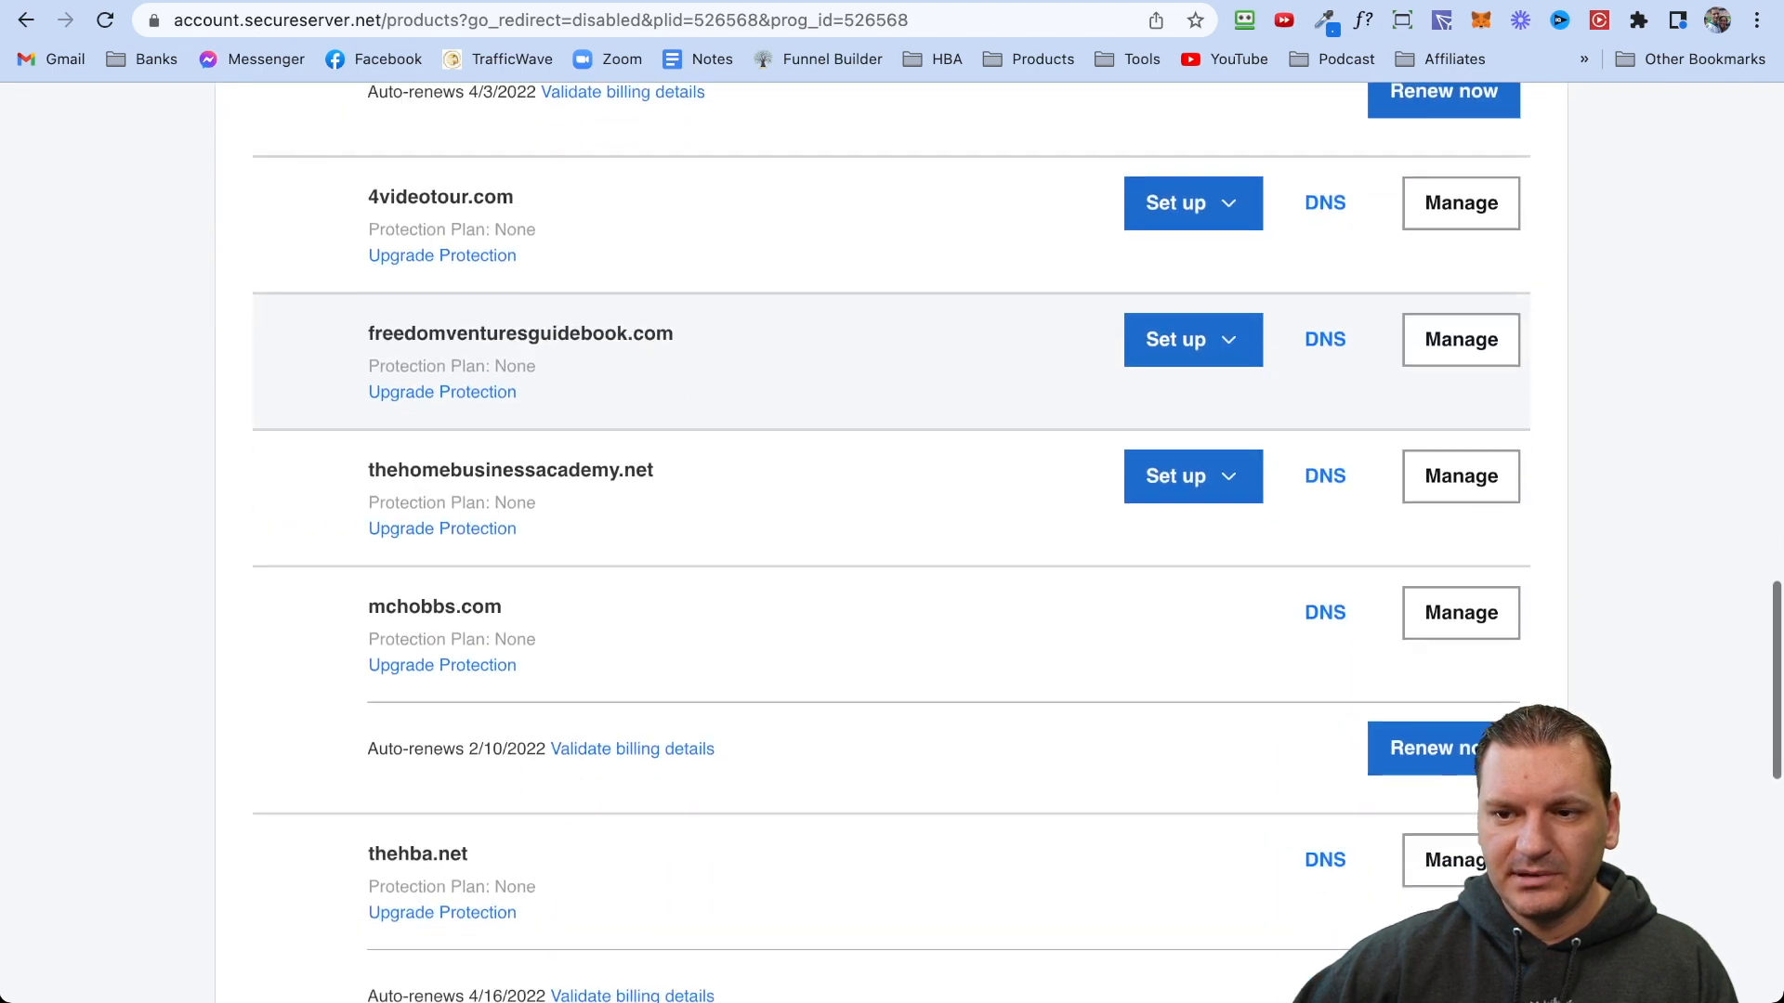
scroll(892, 539, up, 17)
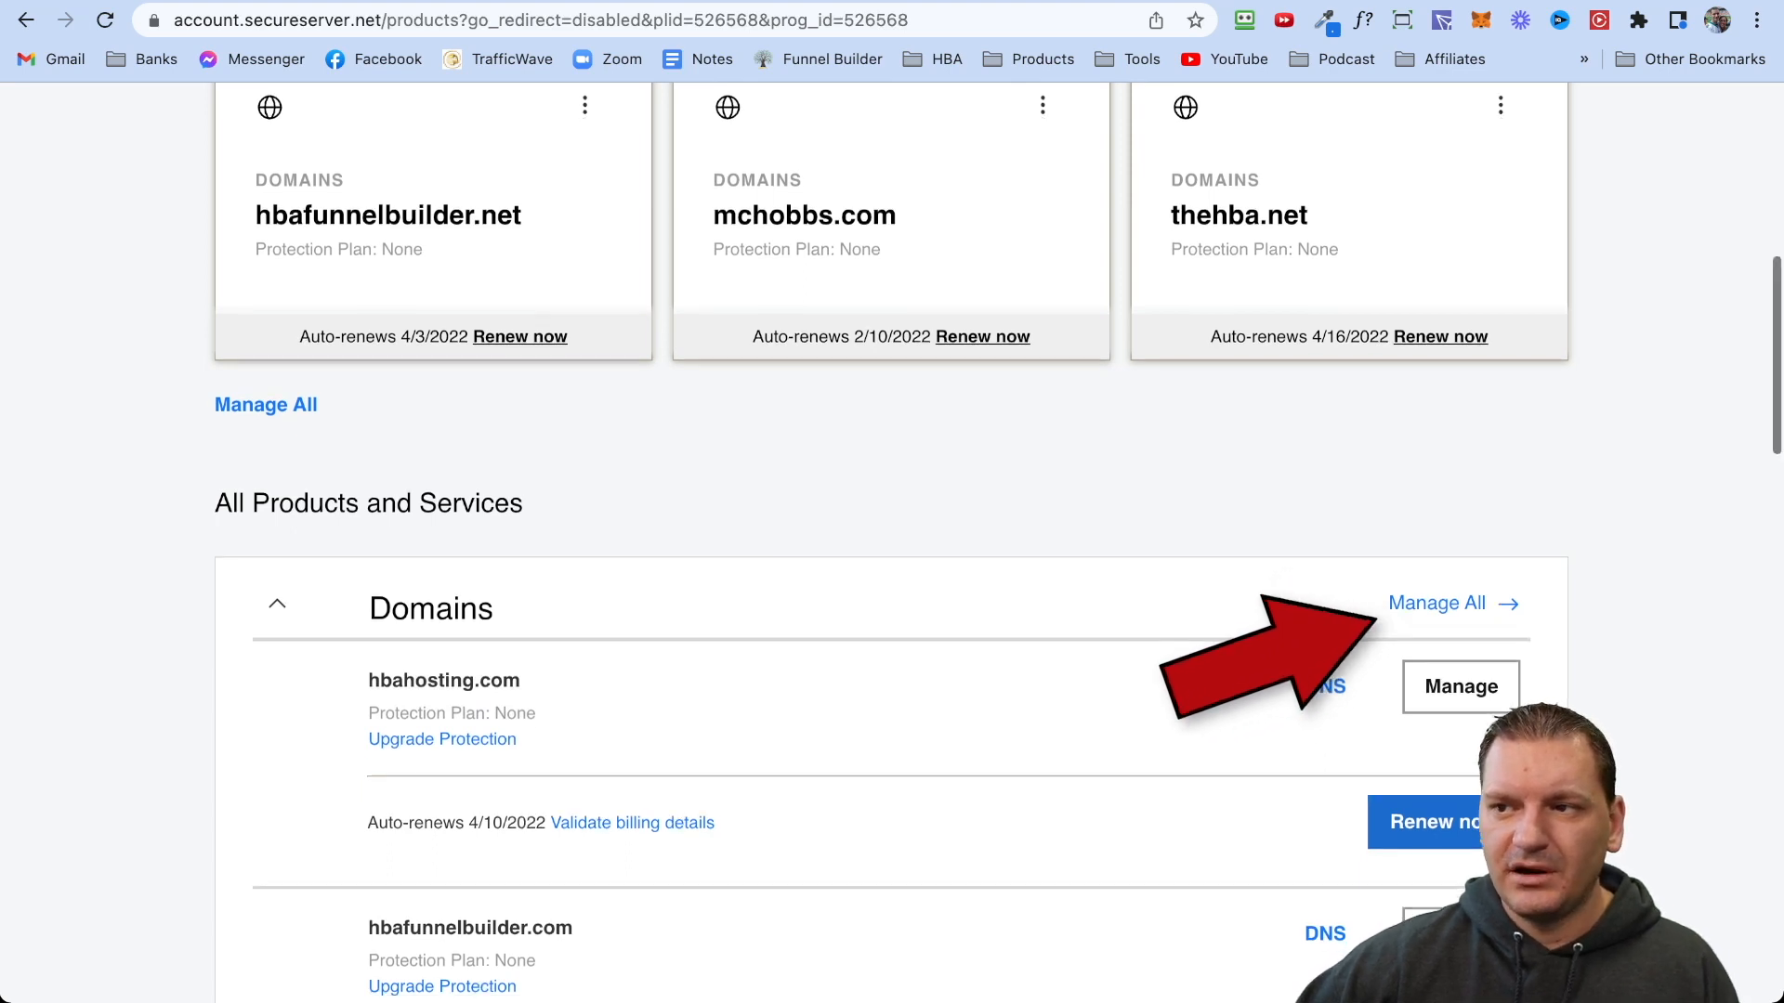
scroll(892, 539, down, 2)
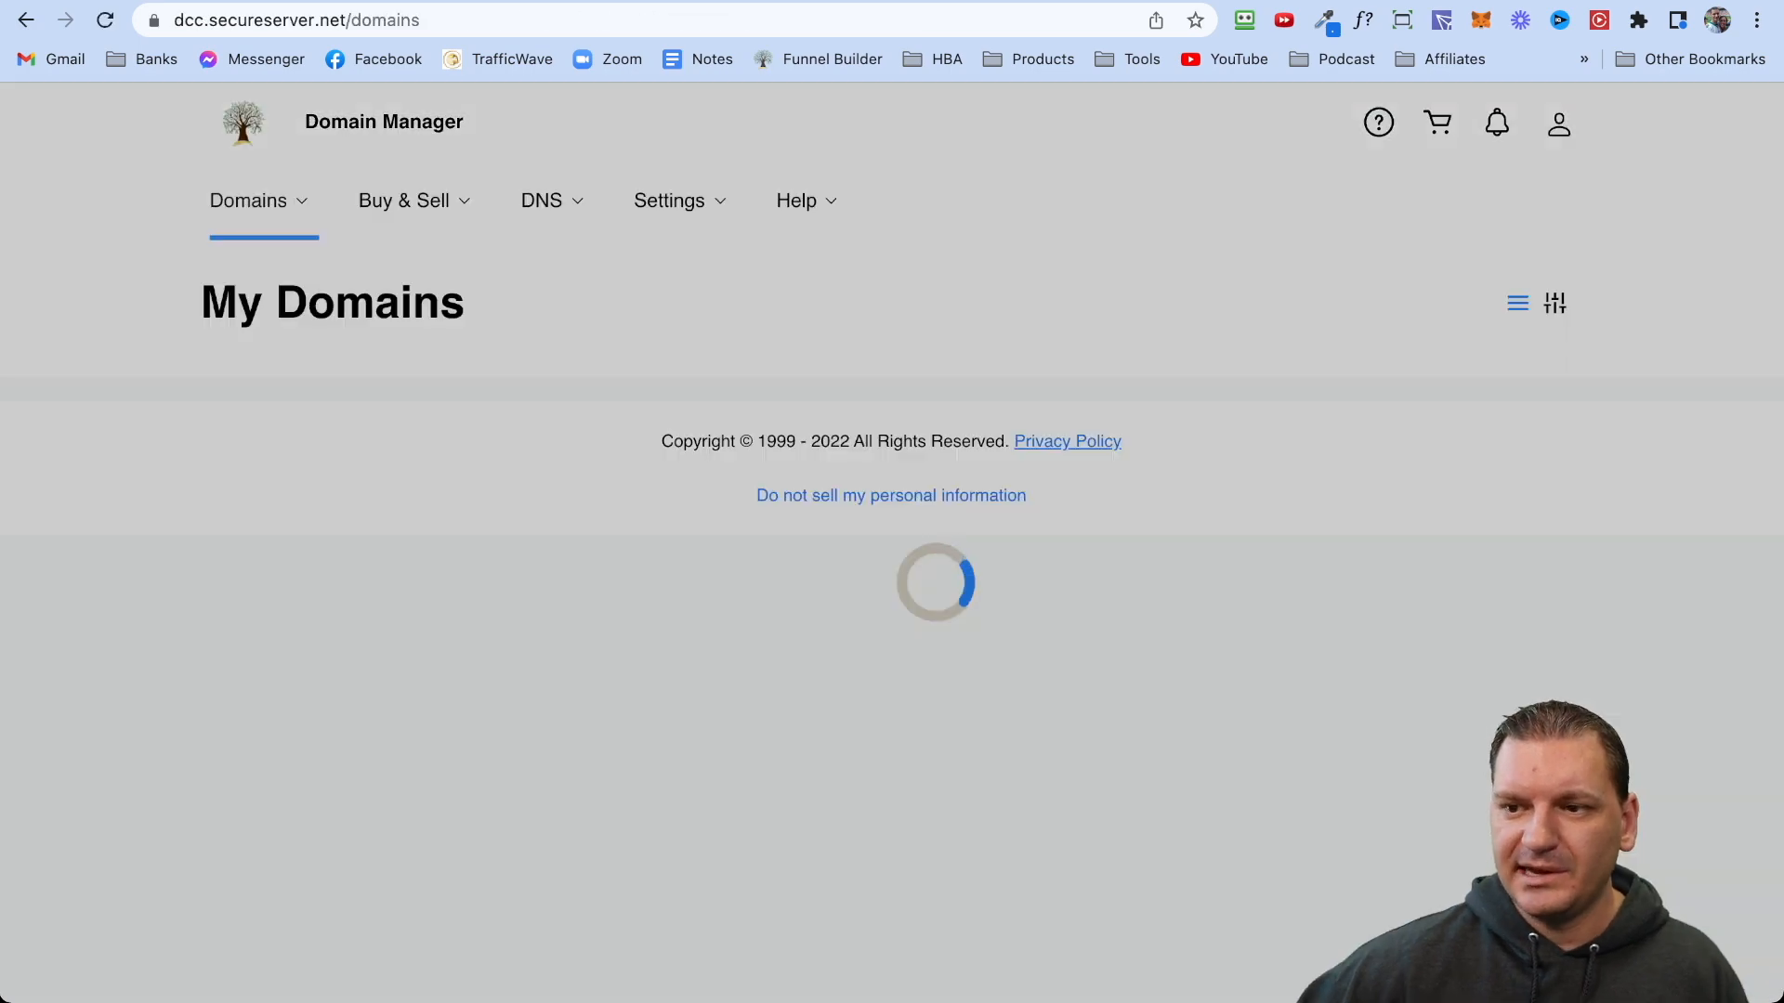
scroll(892, 567, down, 5)
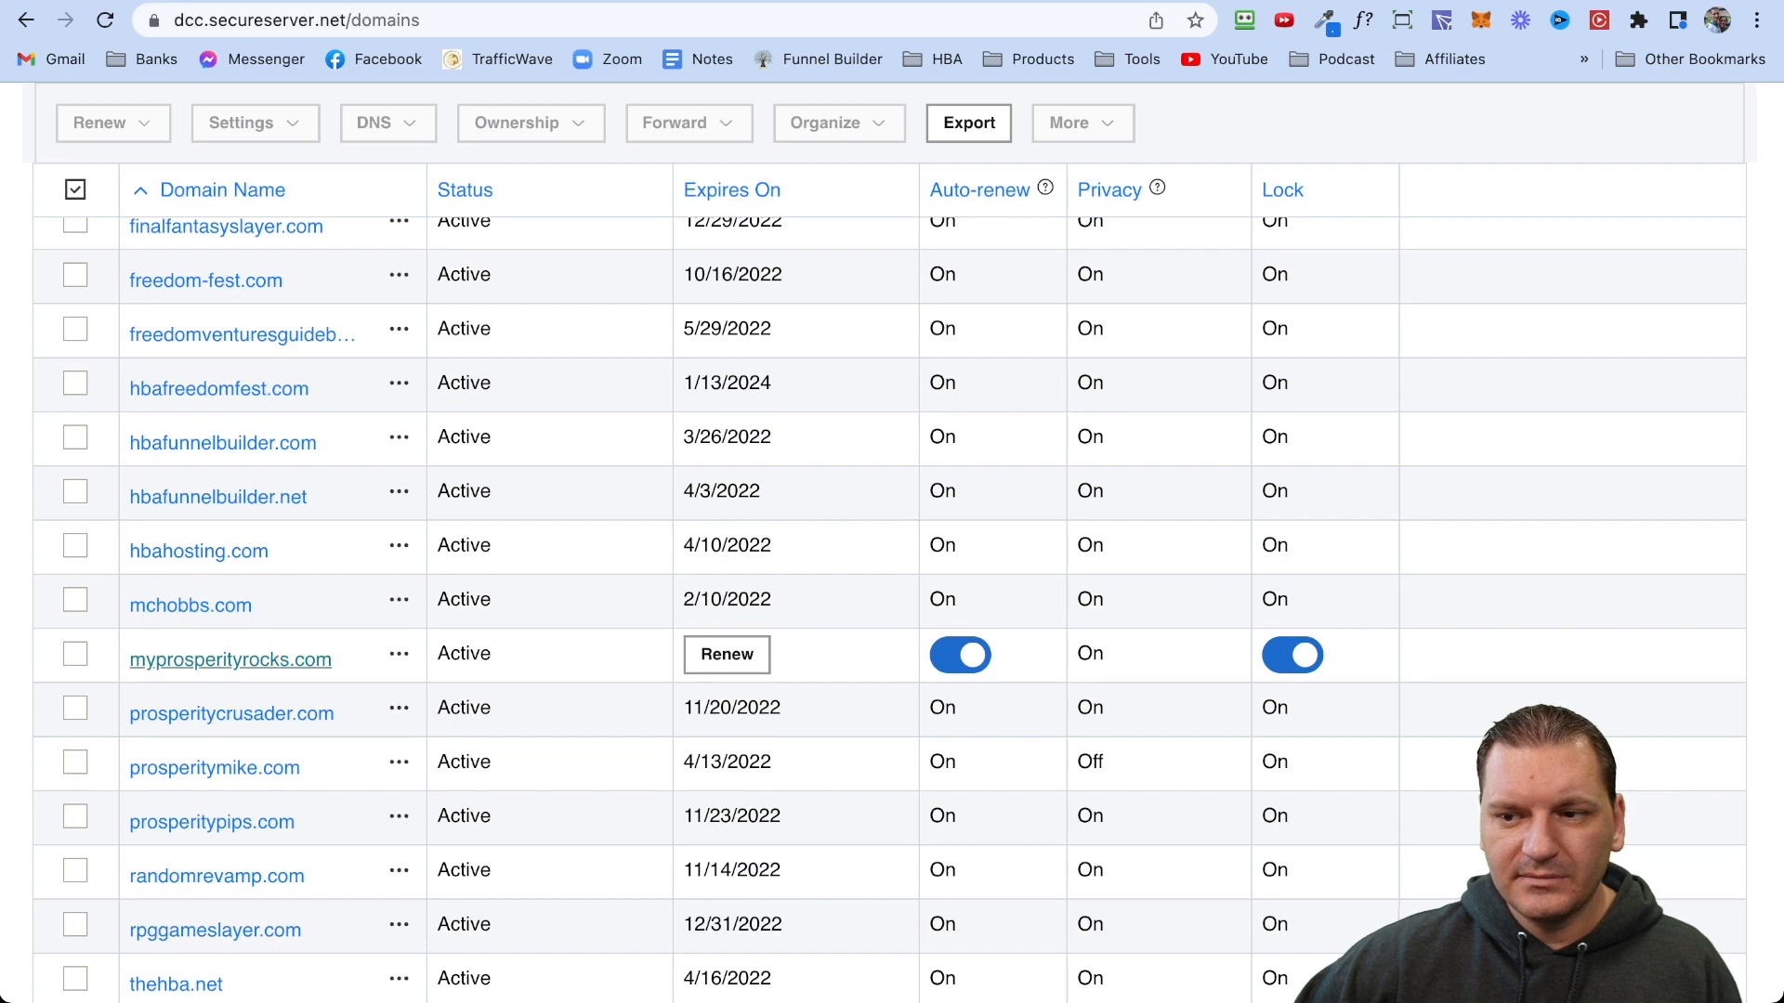
click(232, 651)
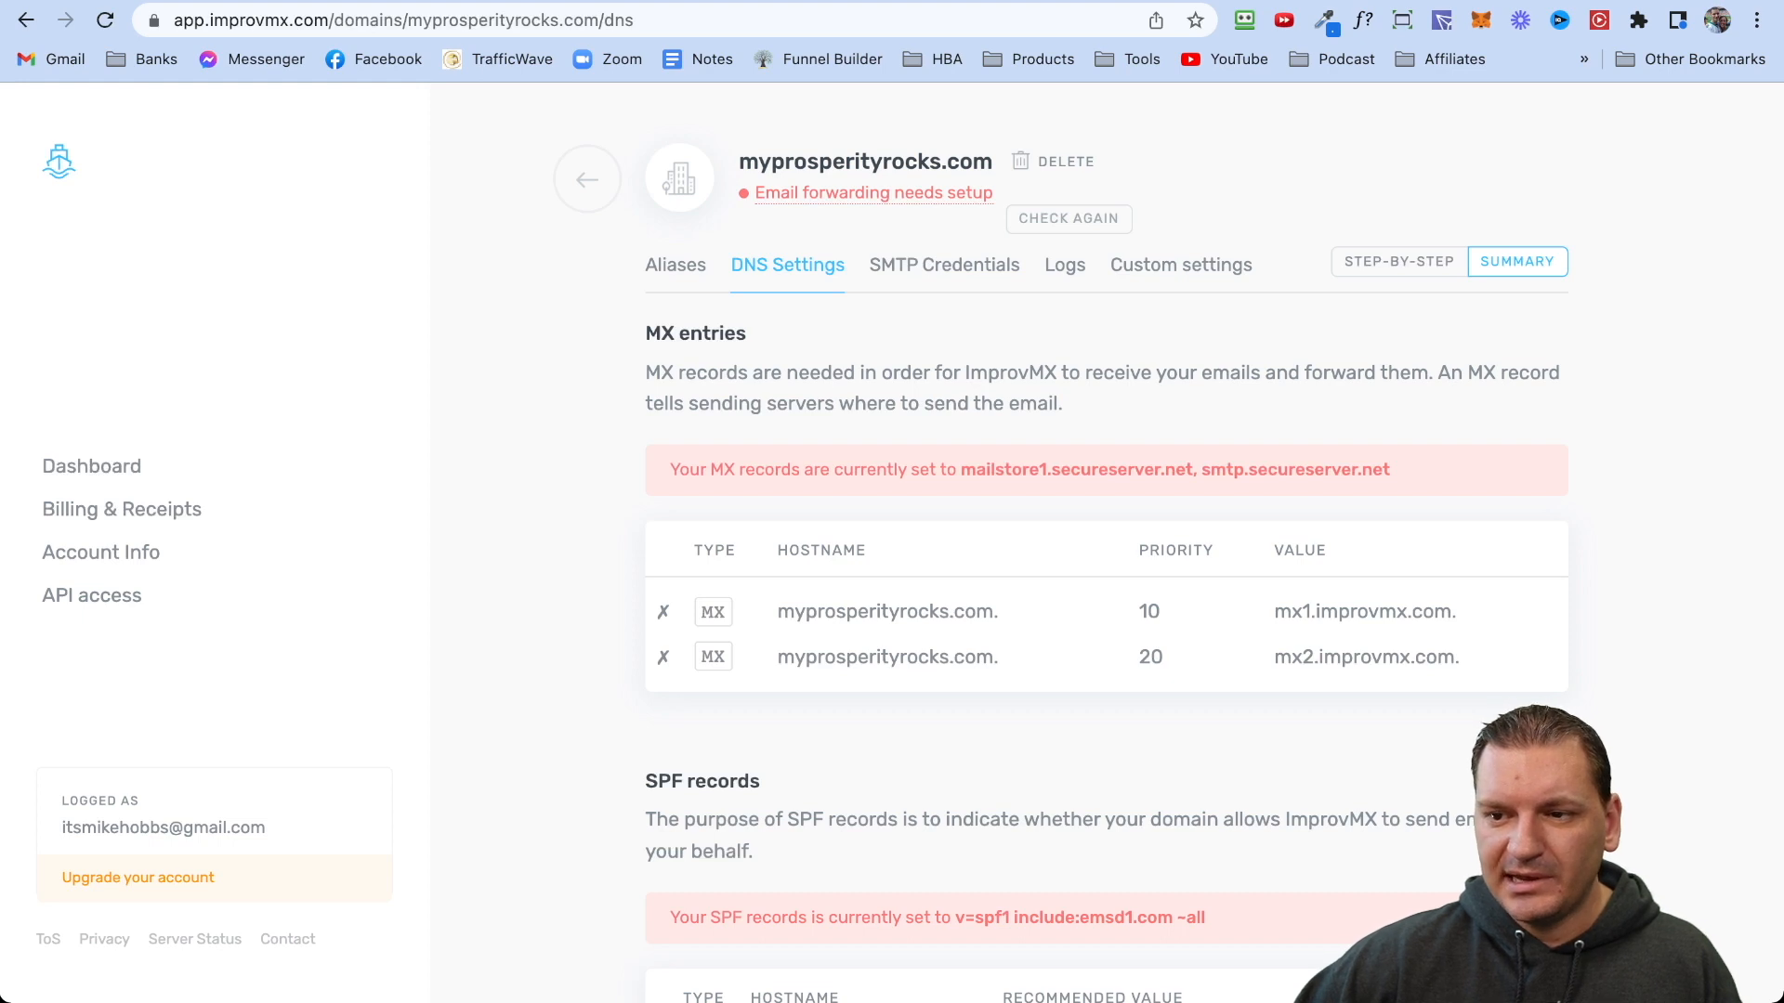
Highlight the MX record hostname on ImprovMX's DNS Settings page.
drag(777, 612, 999, 611)
key(ctrl+c)
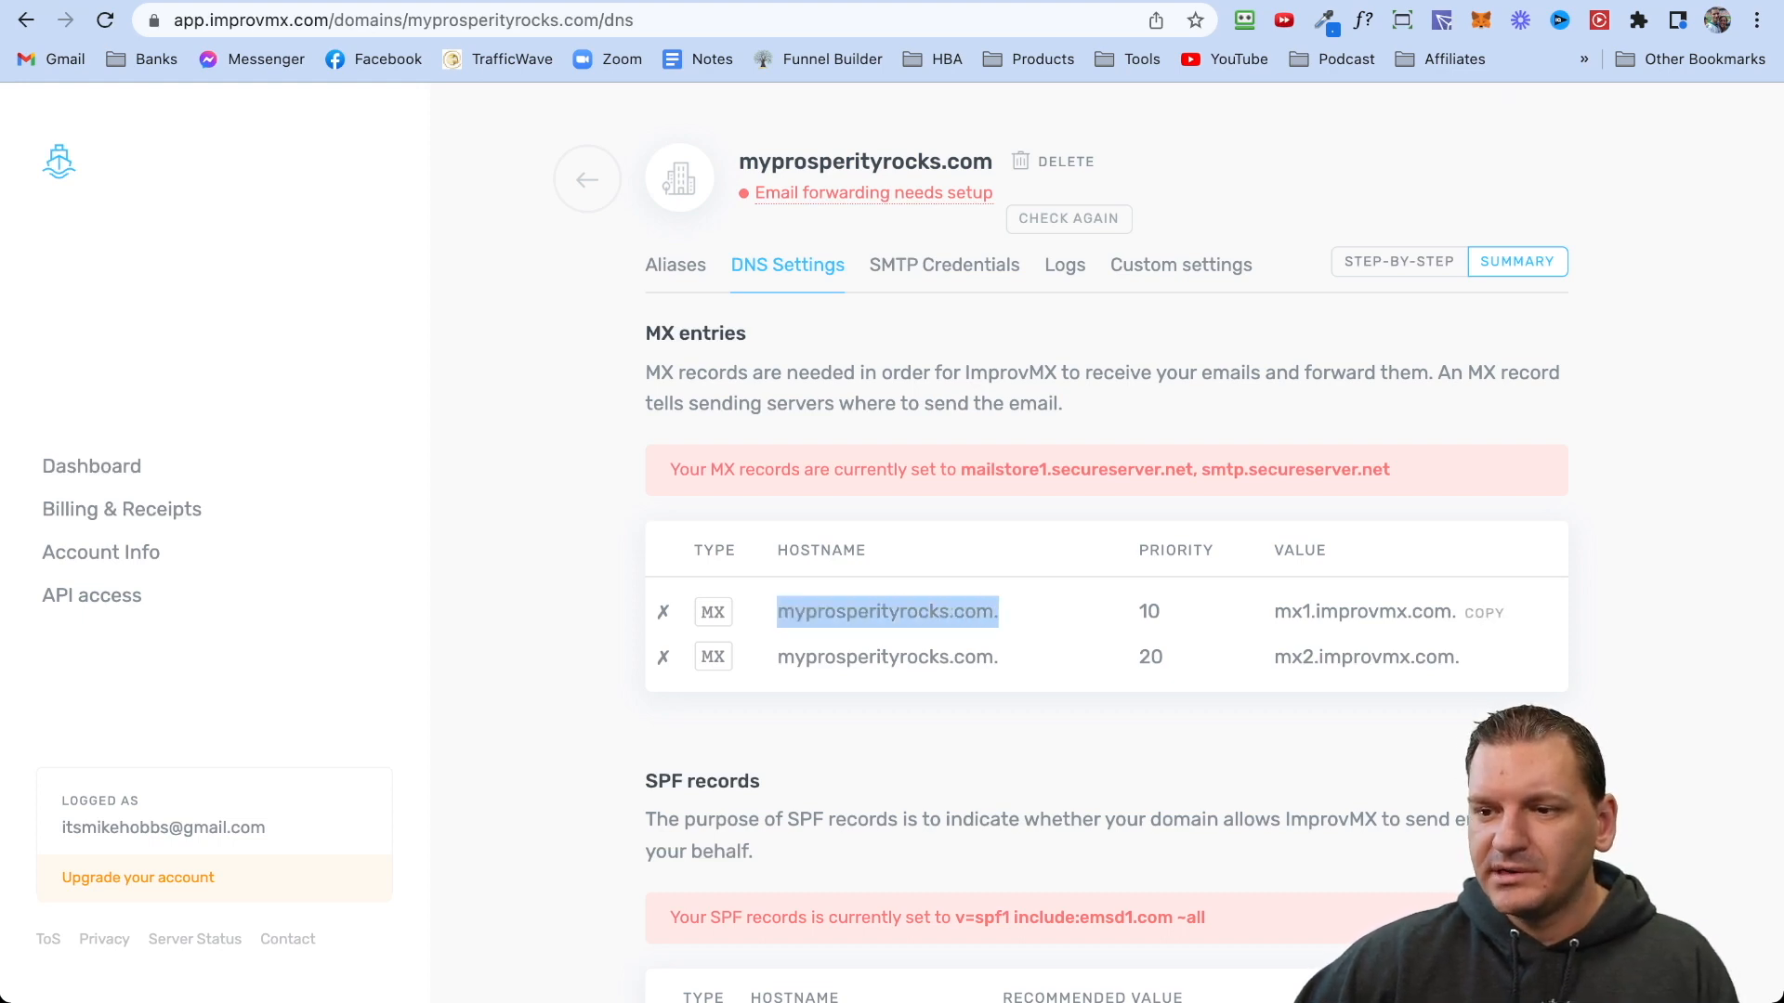
scroll(1106, 557, down, 1)
scroll(1105, 557, up, 1)
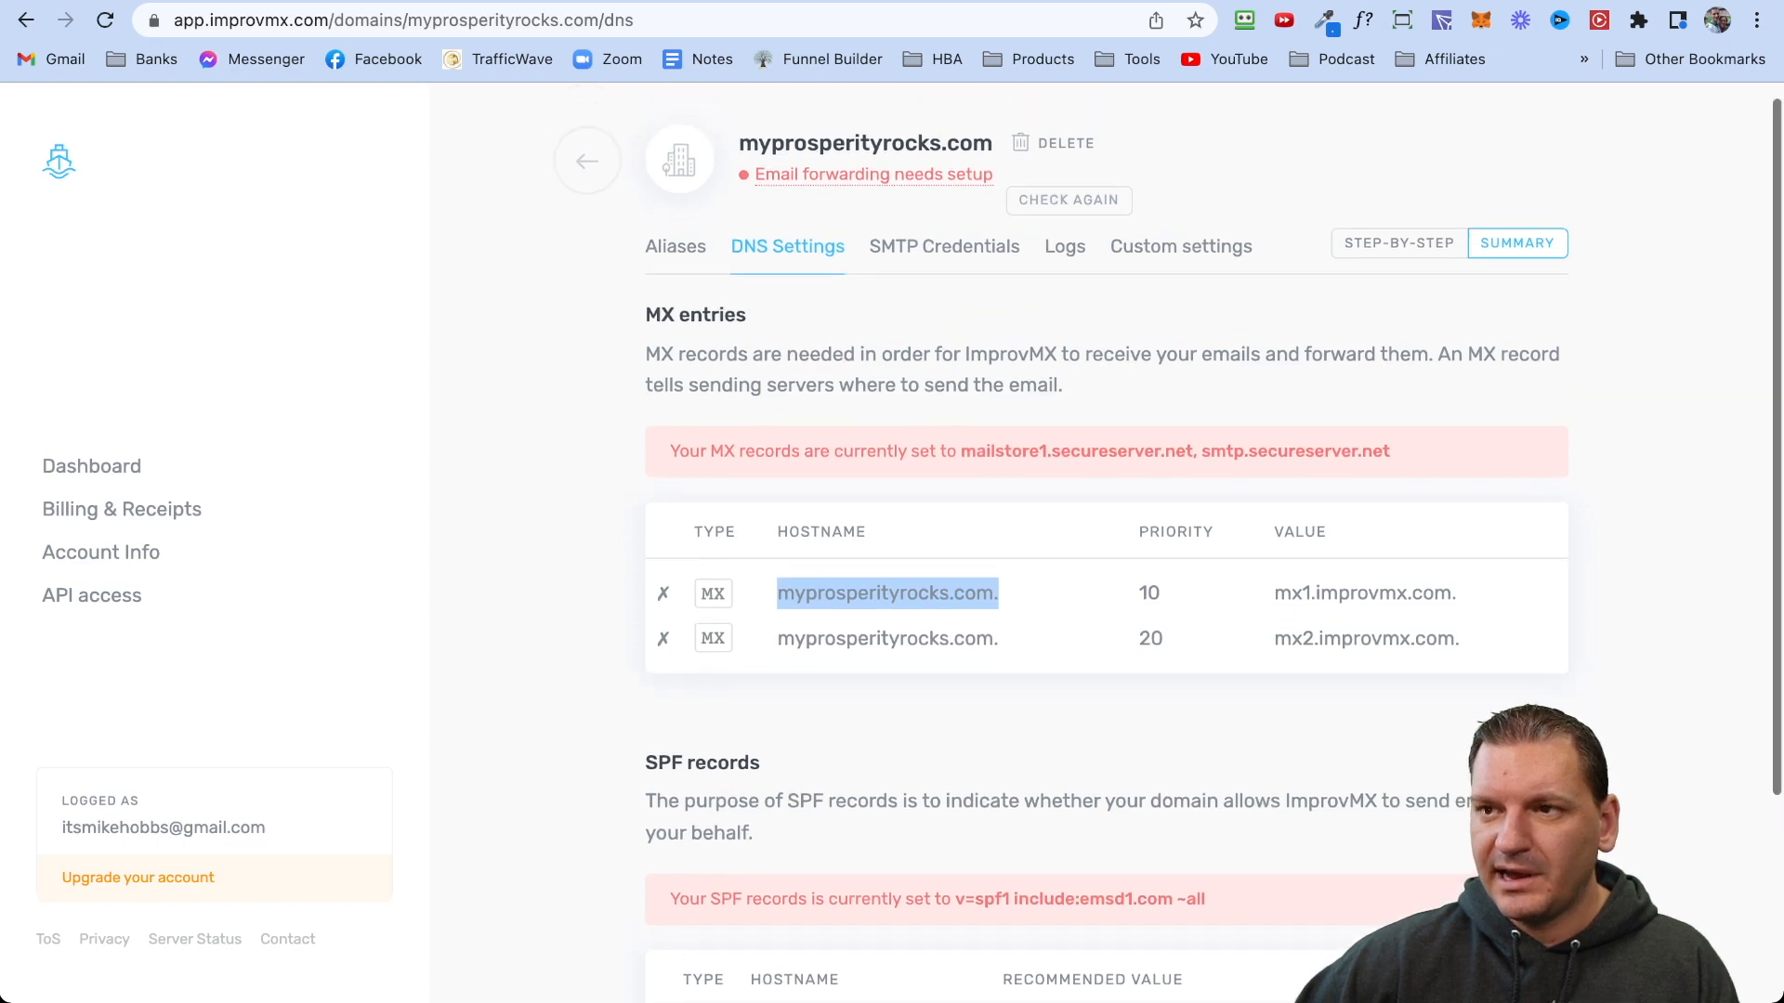
Open DNS management for myprosperityrocks.com at the registrar and start a new record.
key(ctrl+Tab)
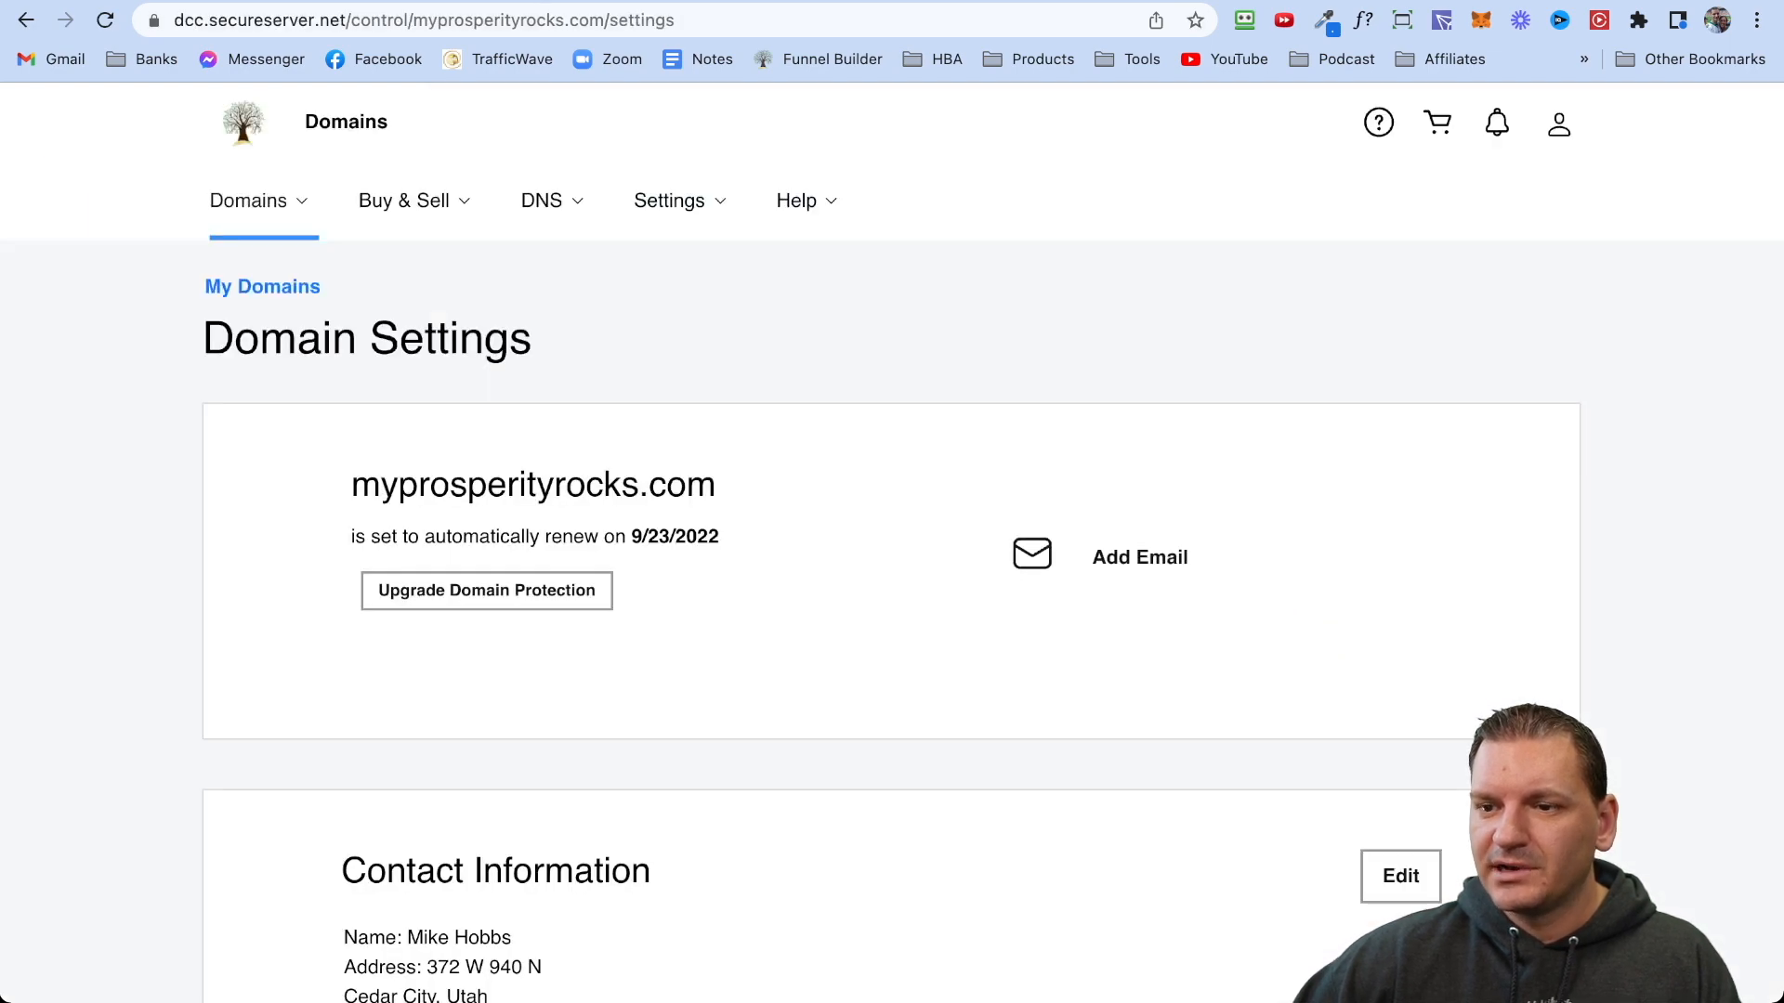
scroll(890, 537, down, 9)
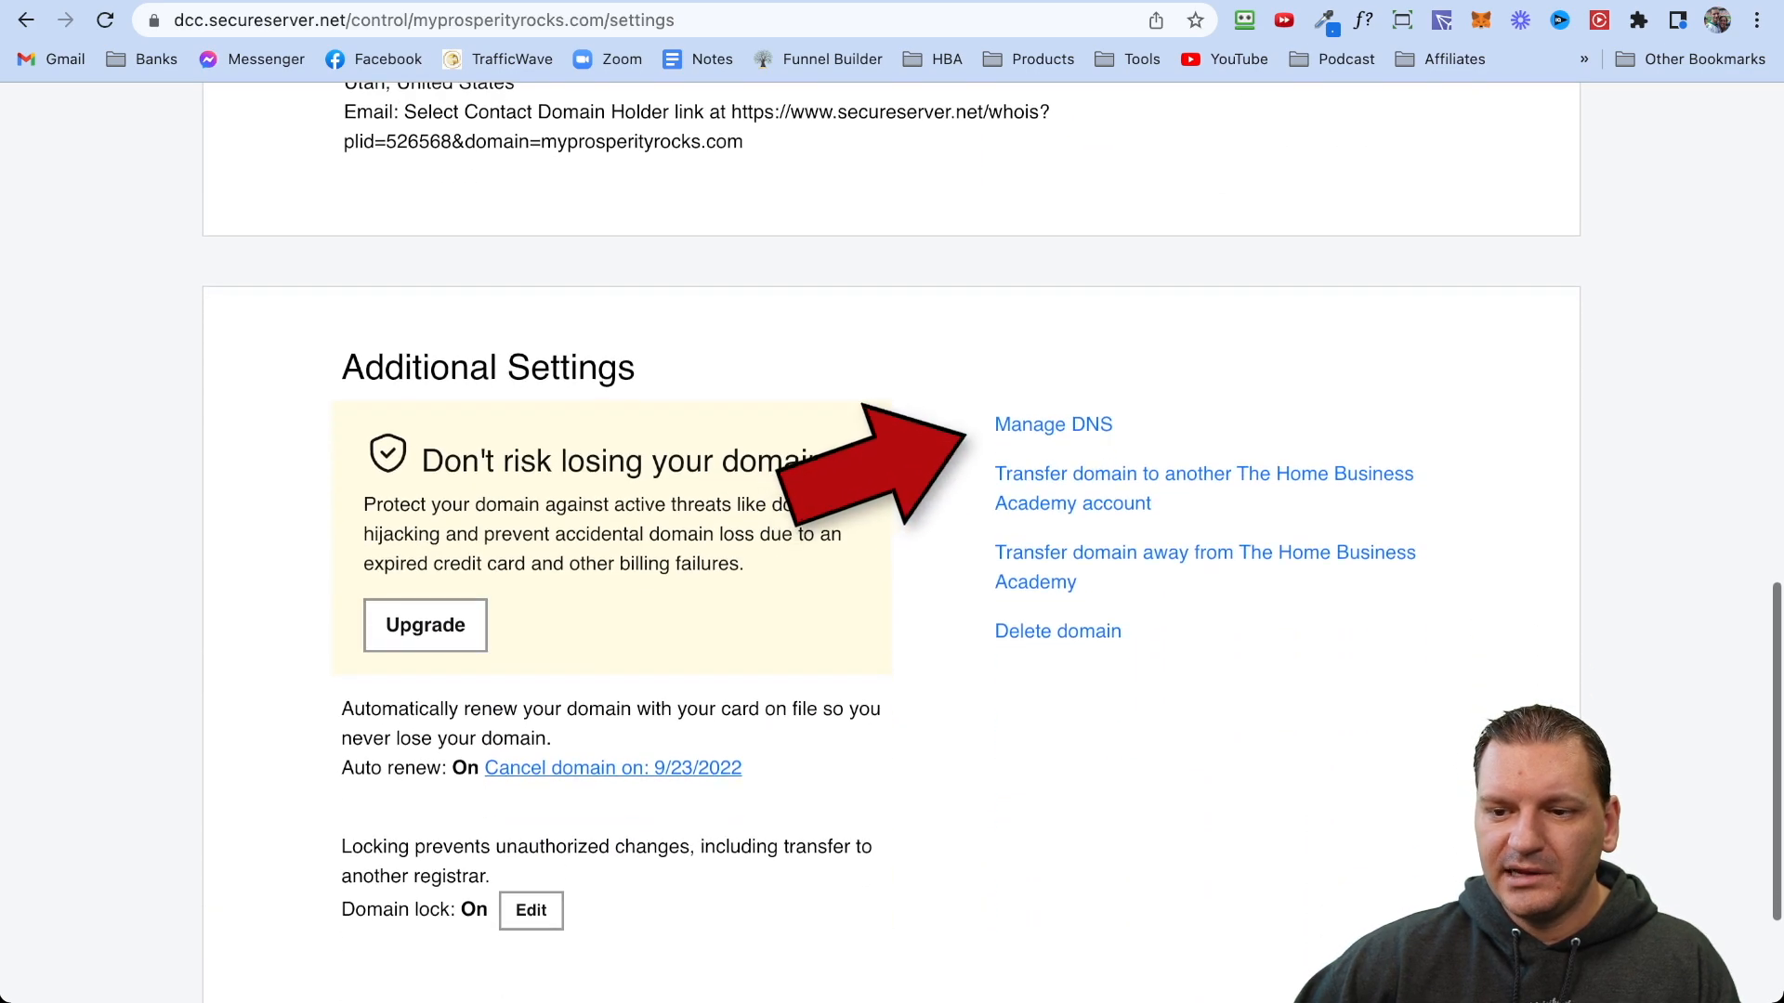
click(1054, 425)
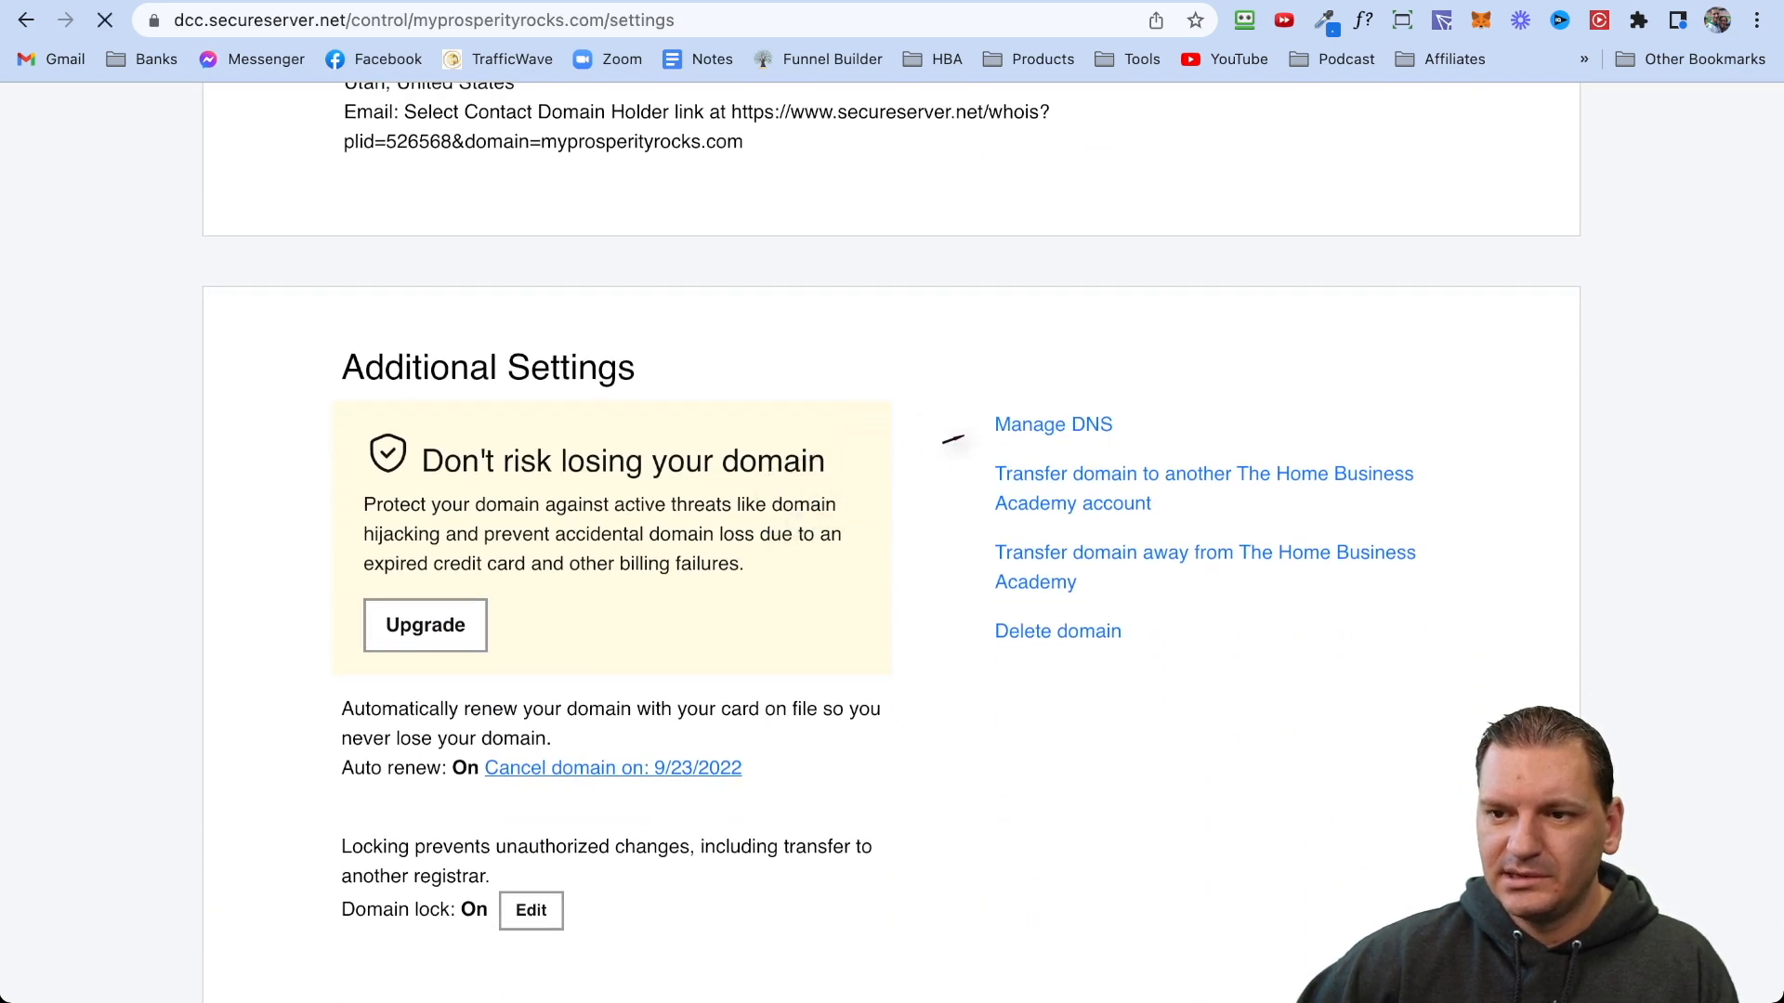
scroll(890, 537, down, 1)
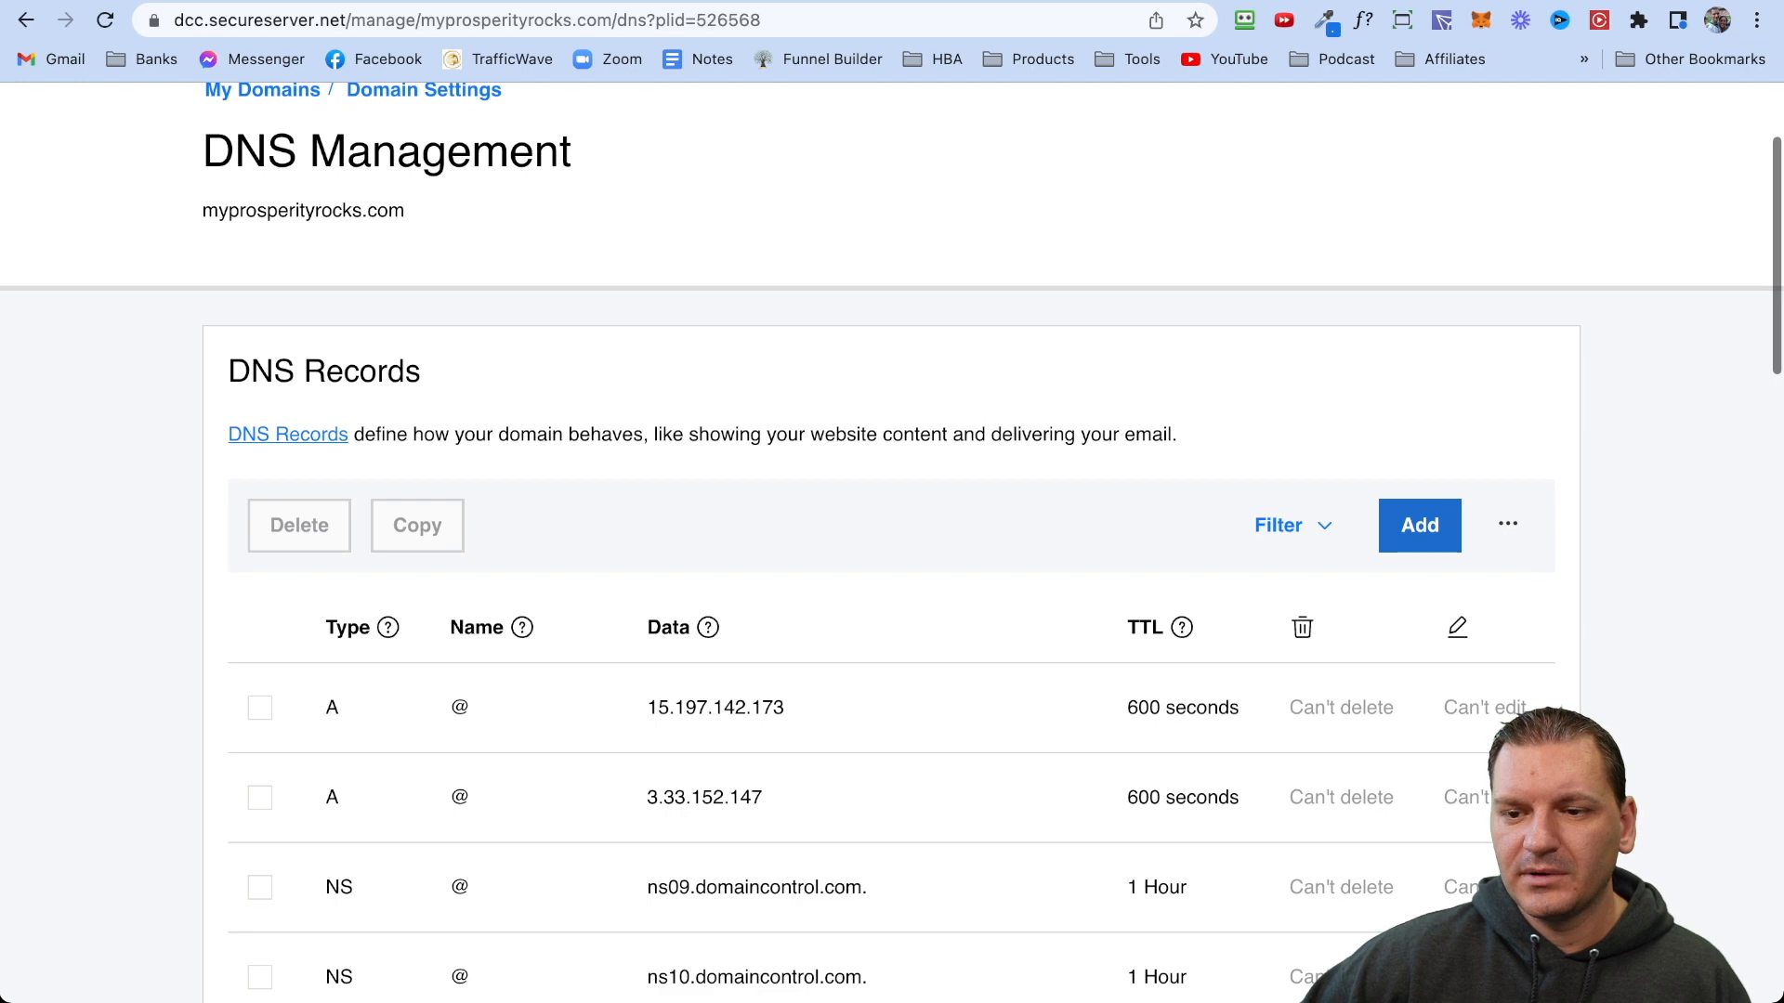
scroll(890, 537, down, 4)
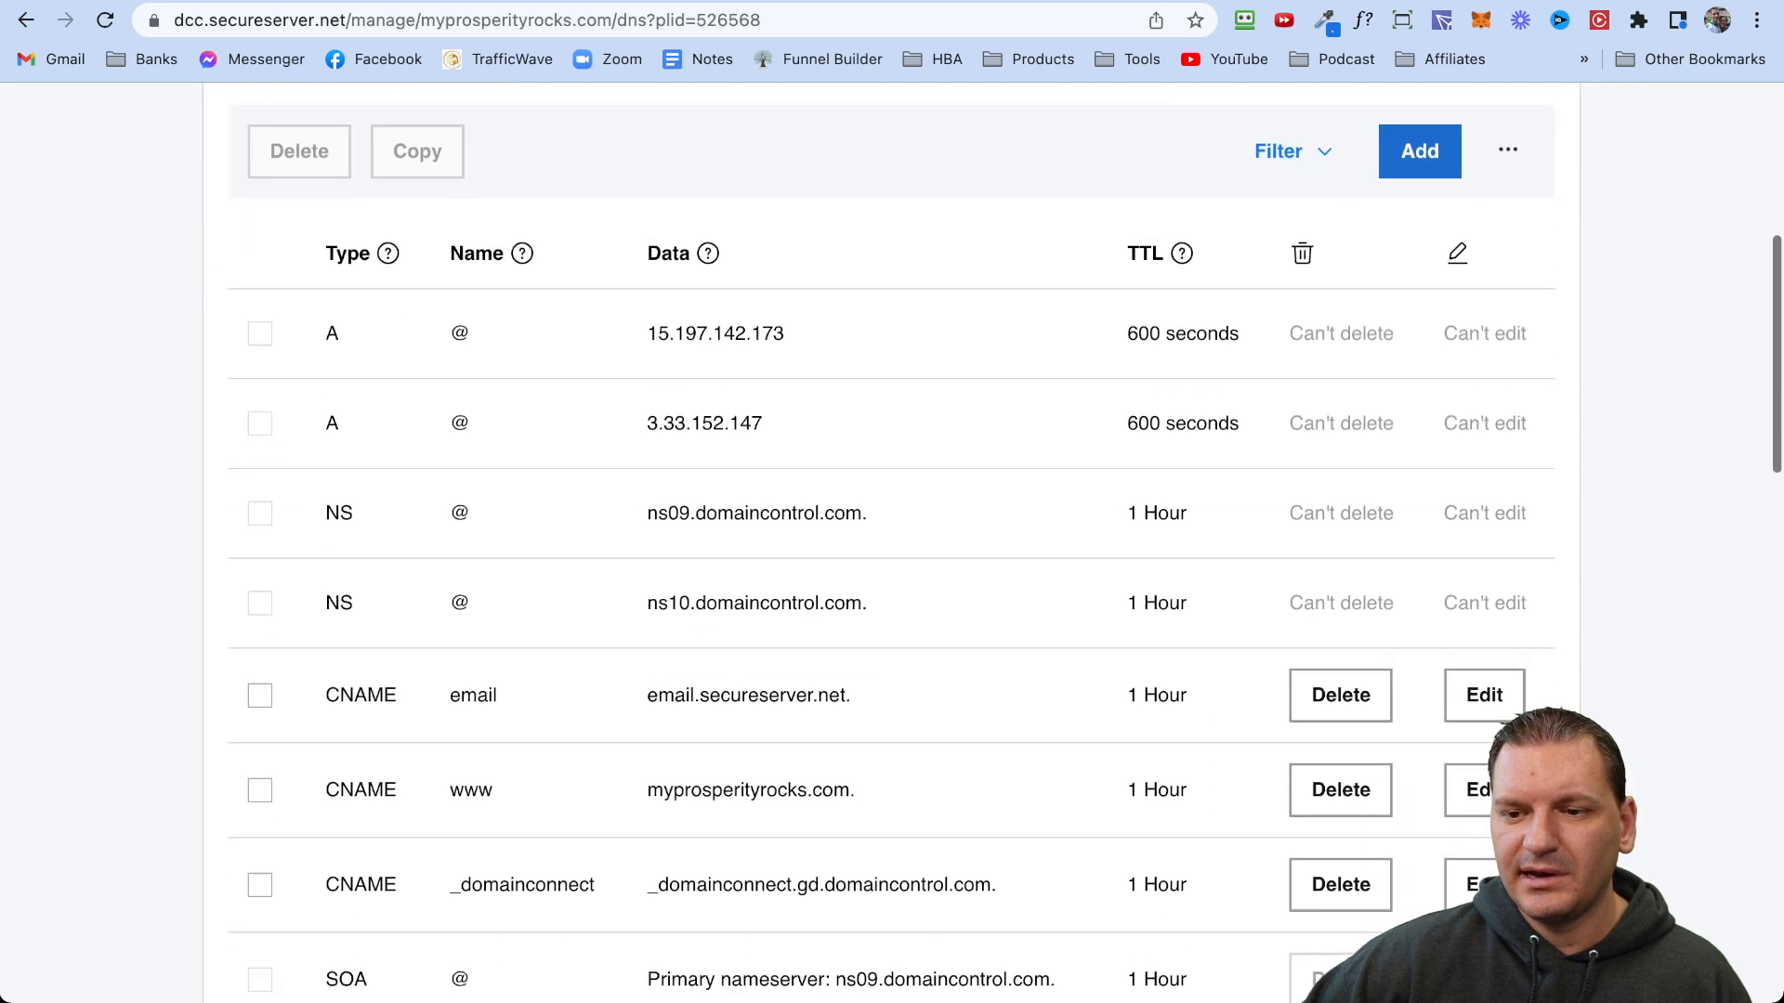
scroll(890, 537, up, 2)
scroll(890, 537, up, 2)
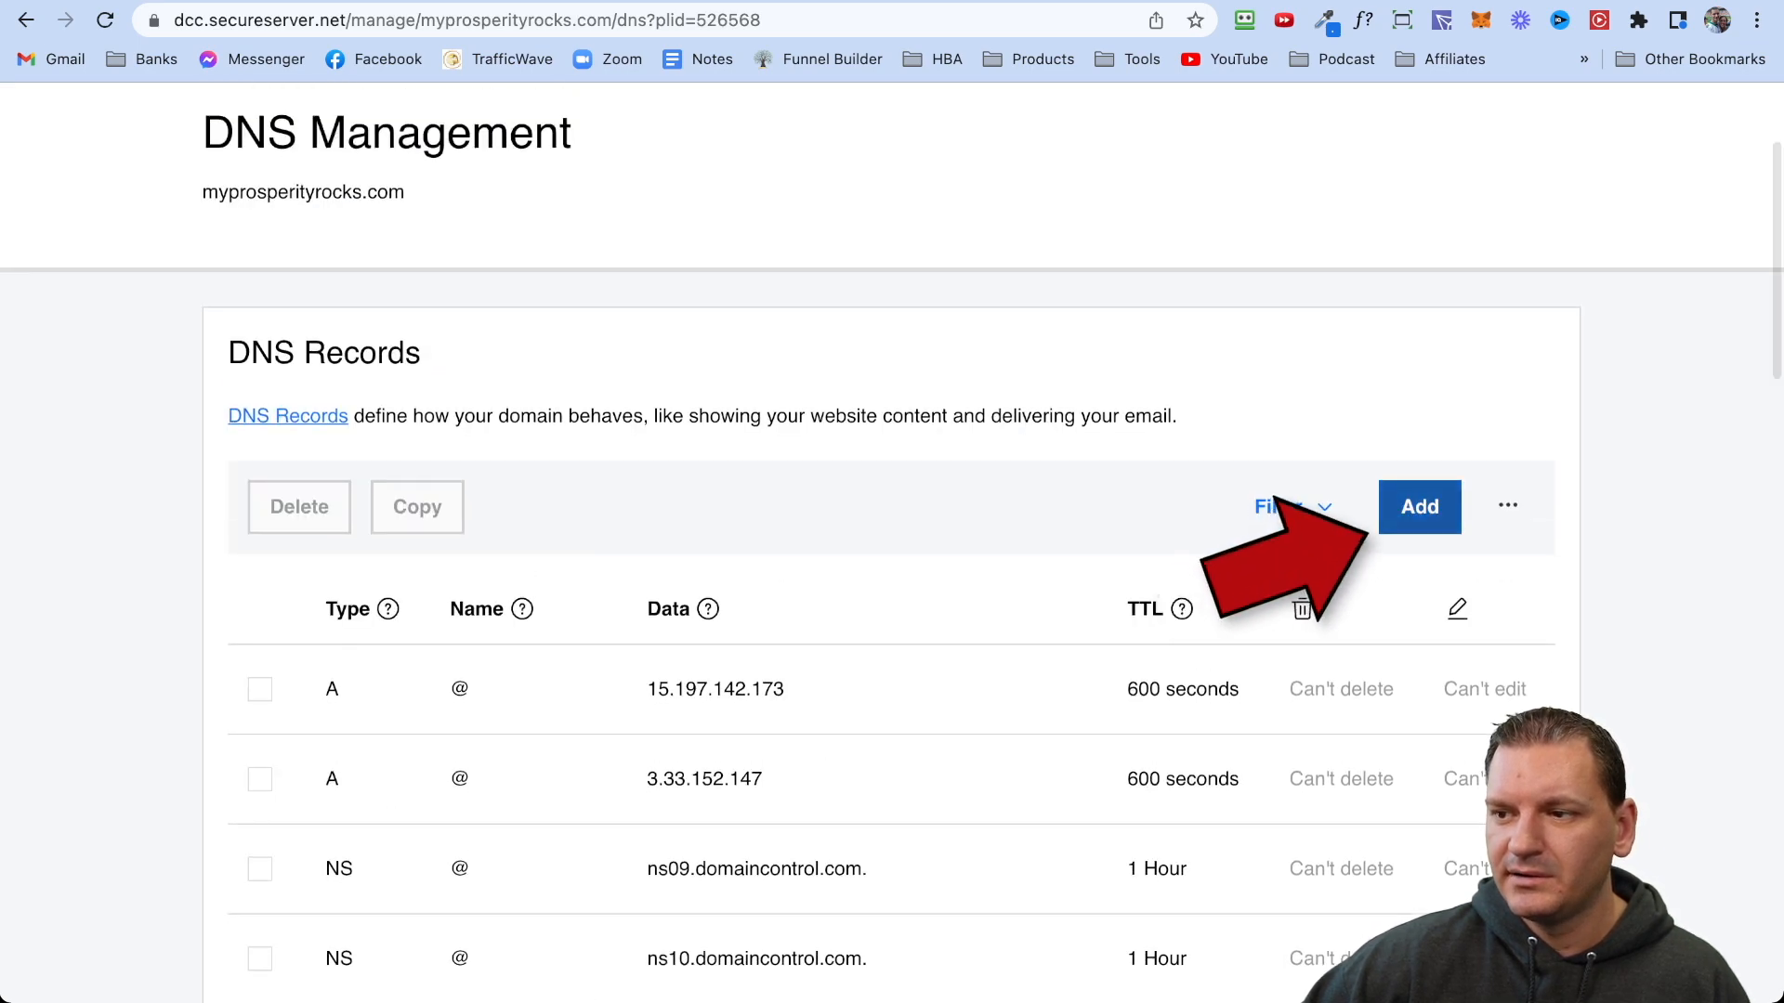
click(1420, 507)
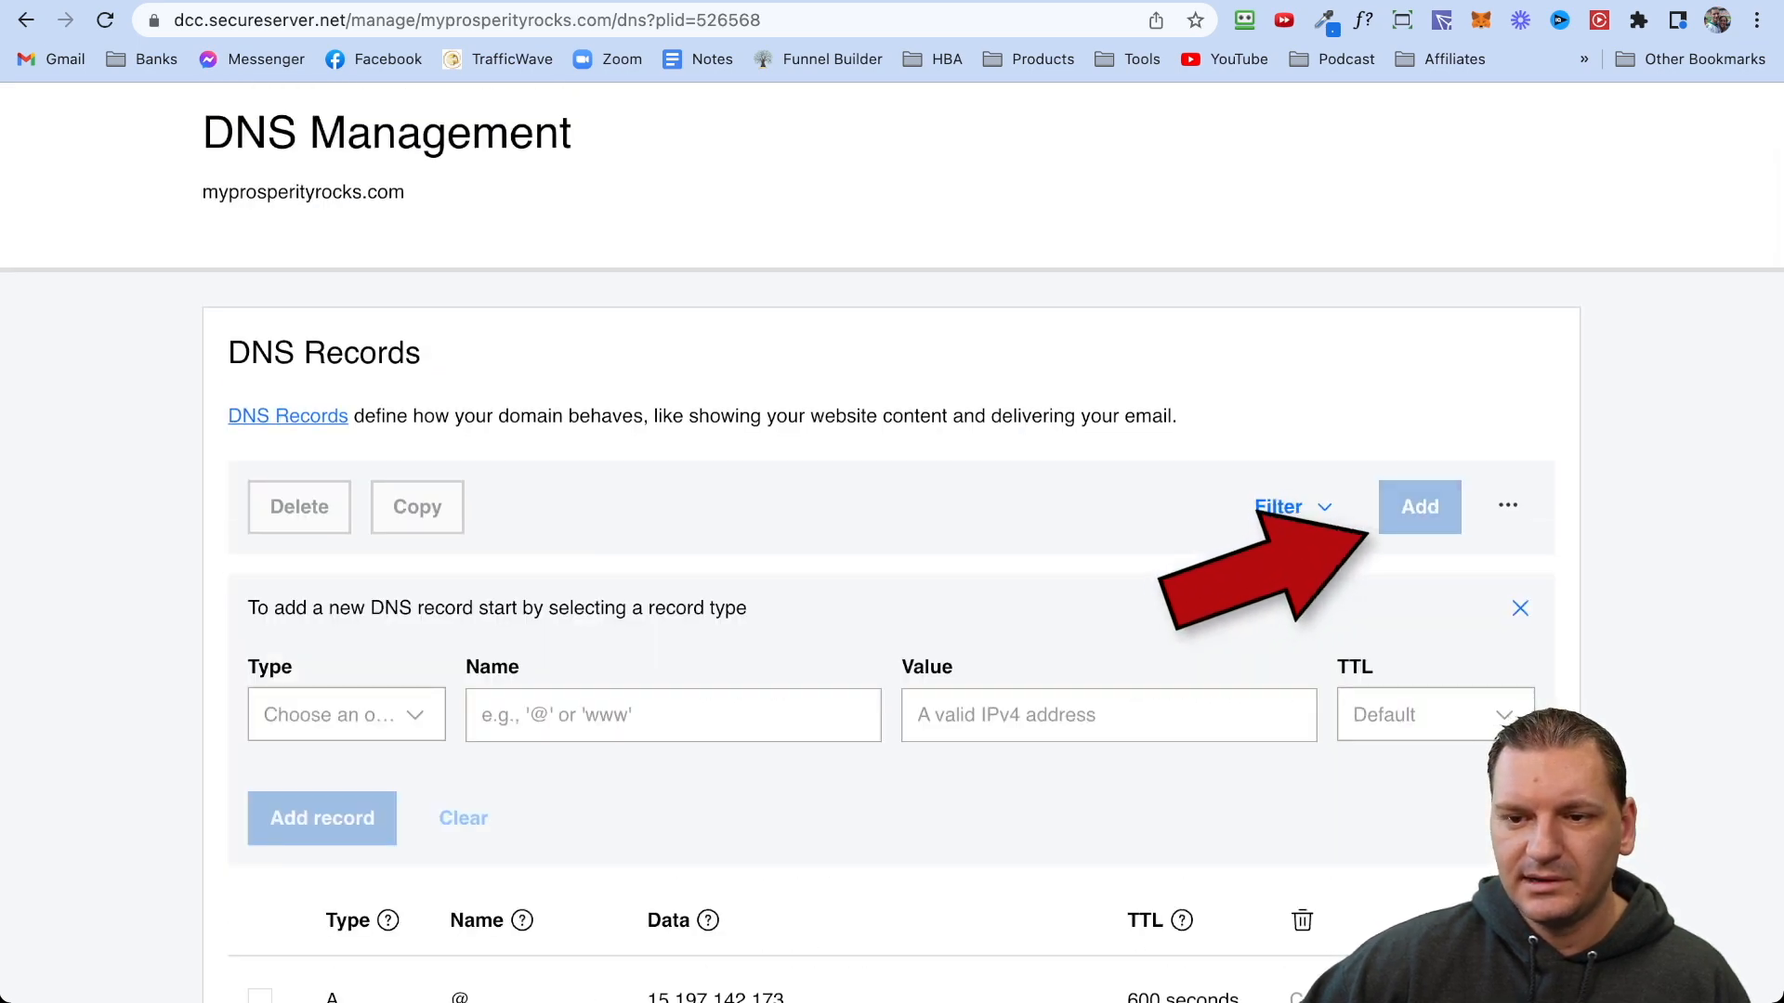
Make the new record type MX with name myprosperityrocks.com.
click(346, 714)
click(284, 530)
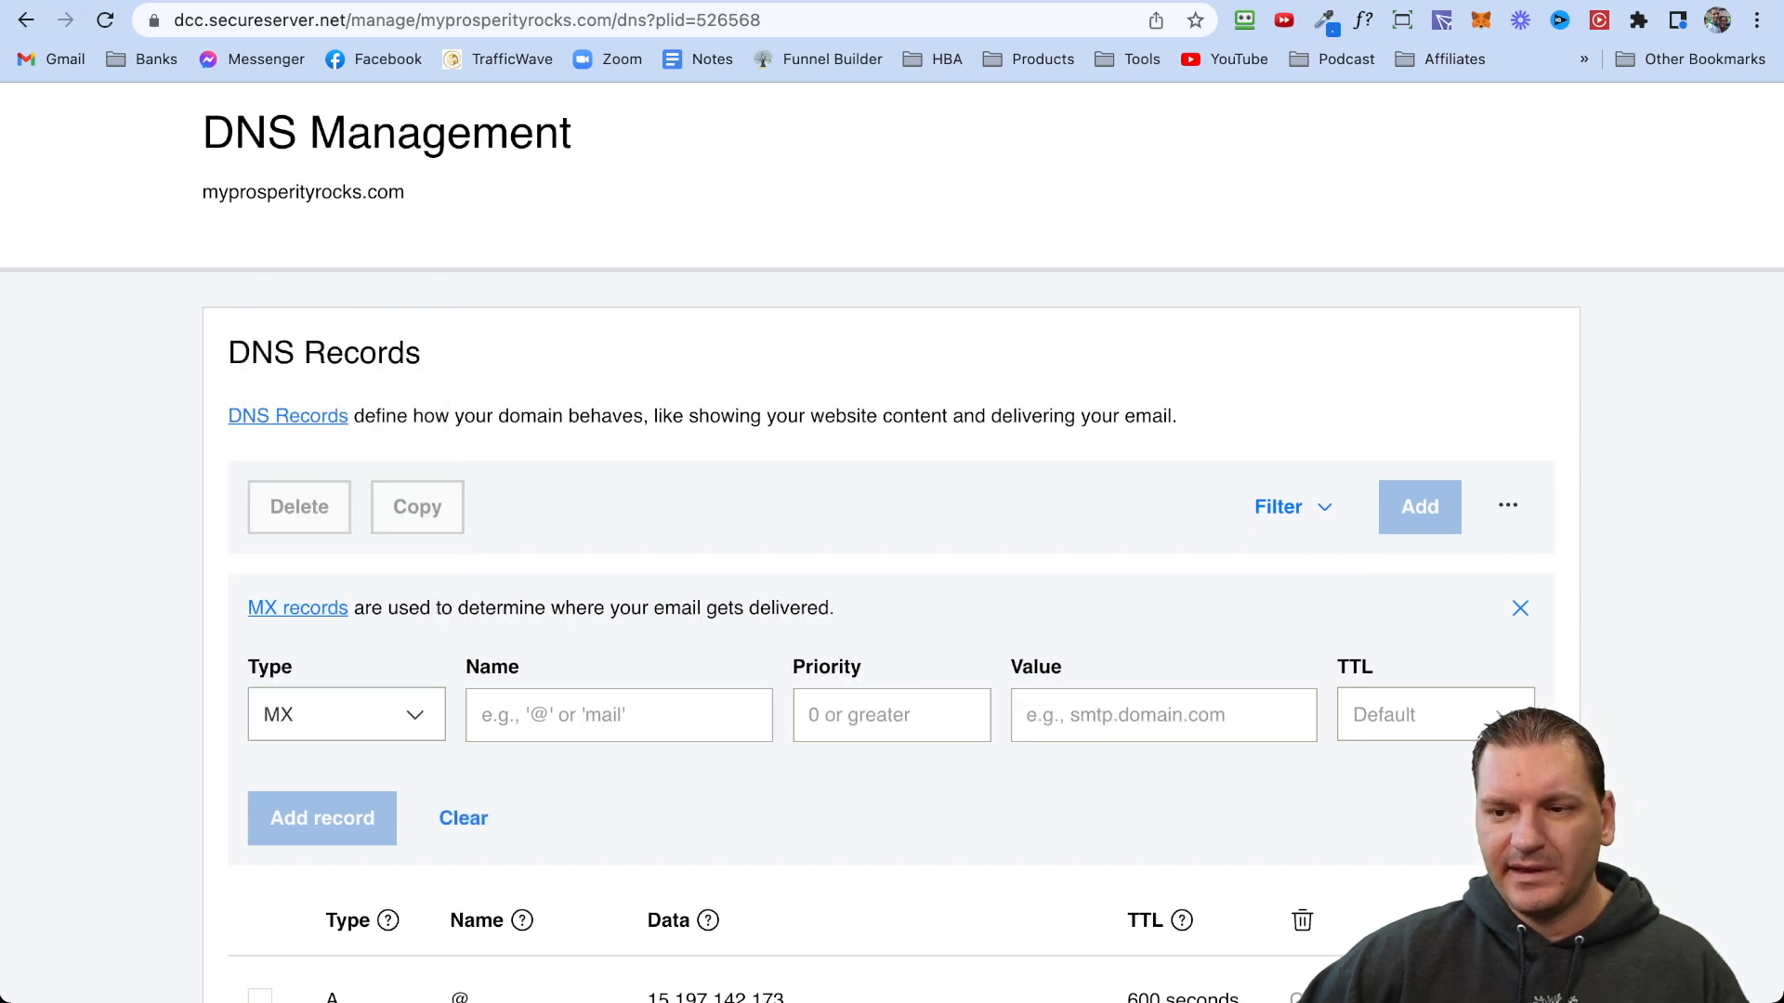
key(ctrl+Tab)
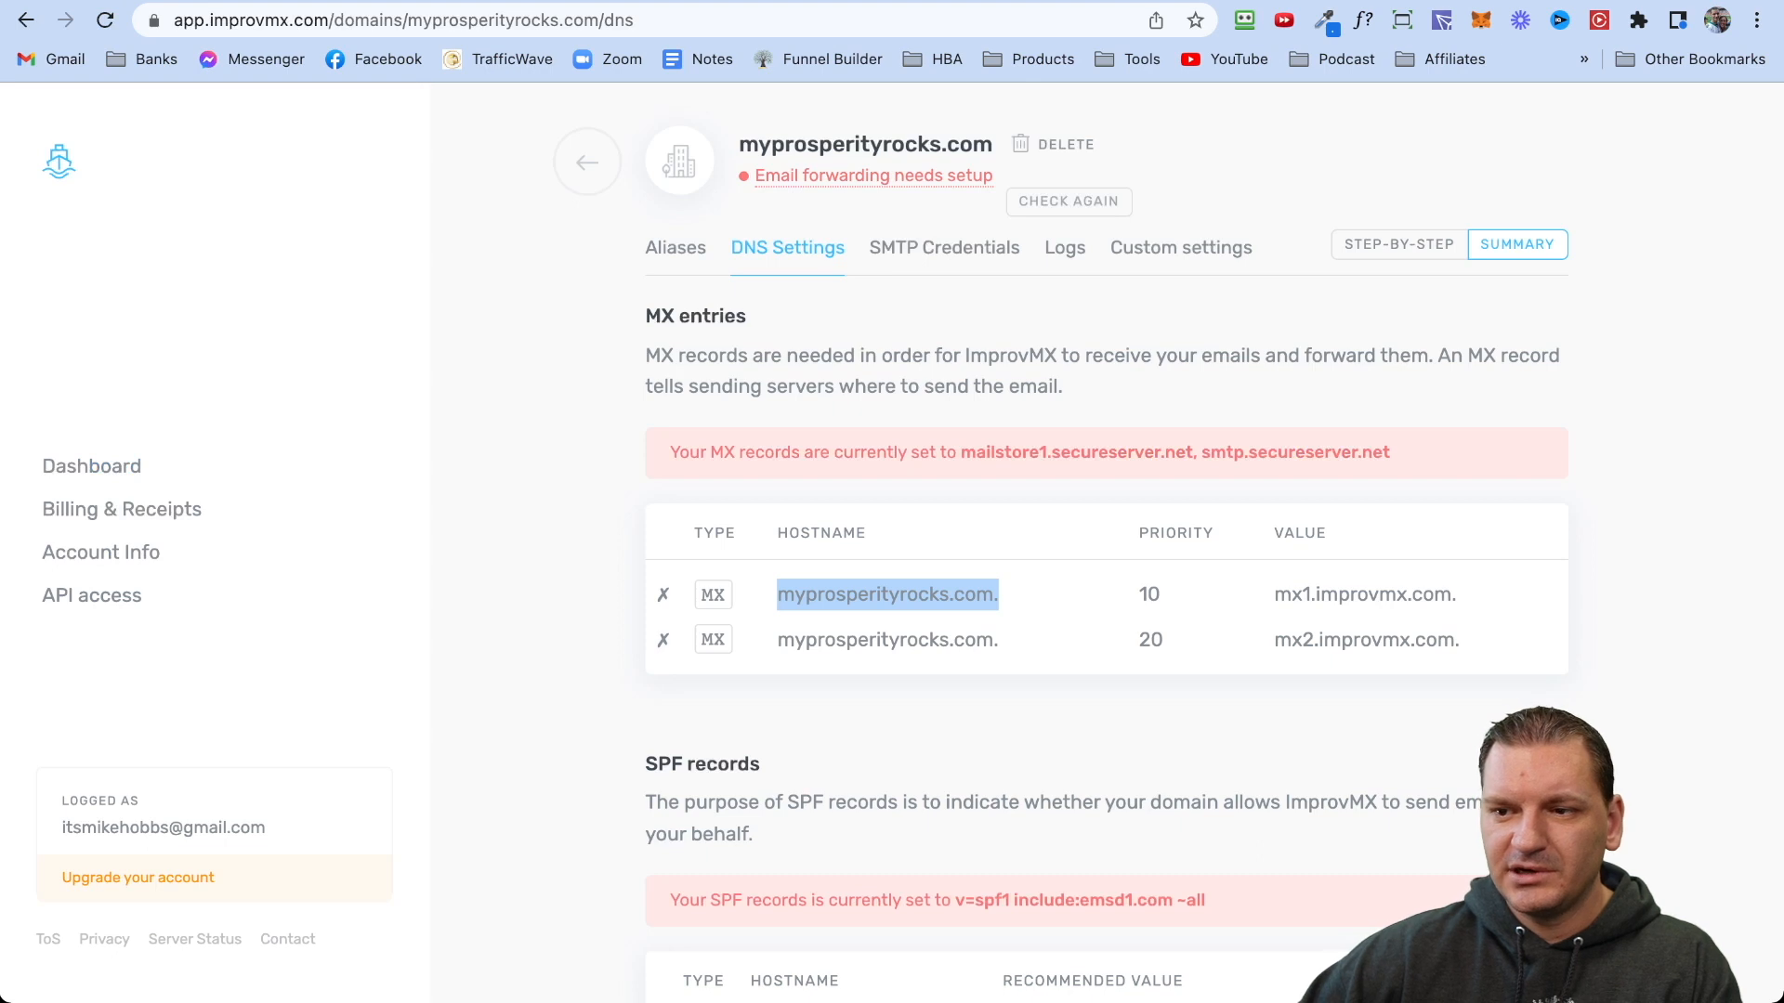
key(ctrl+shift+Tab)
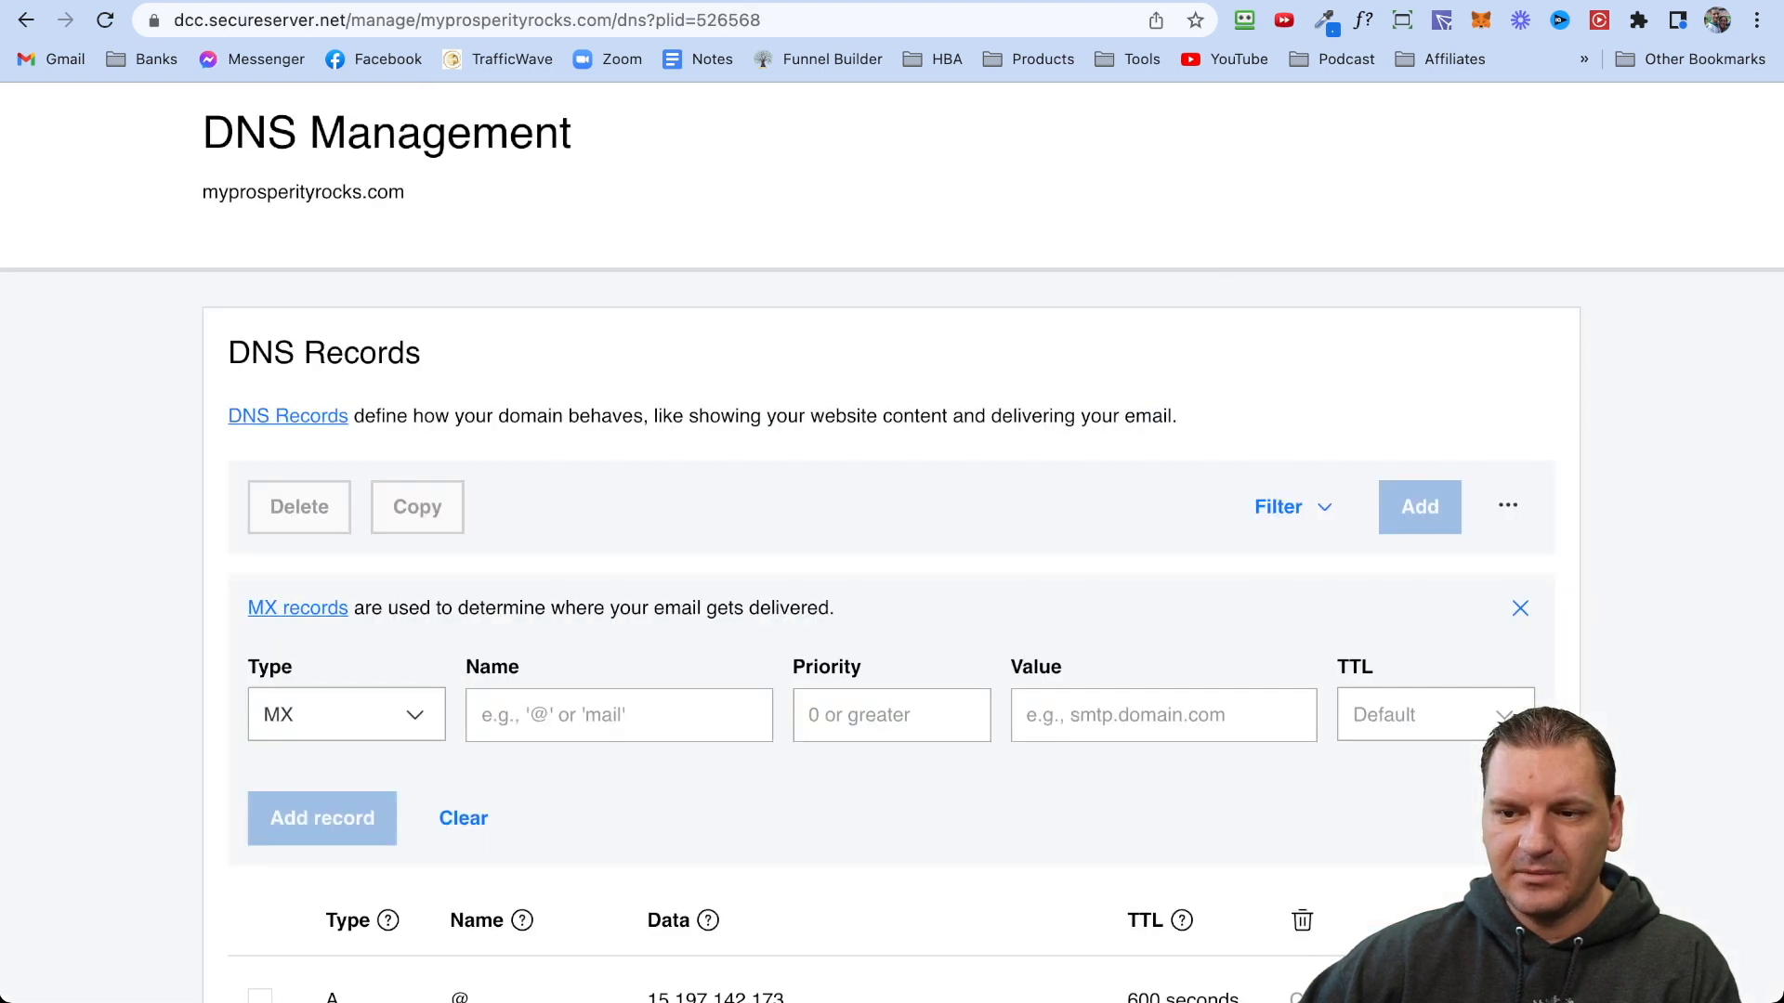
click(619, 714)
key(ctrl+v)
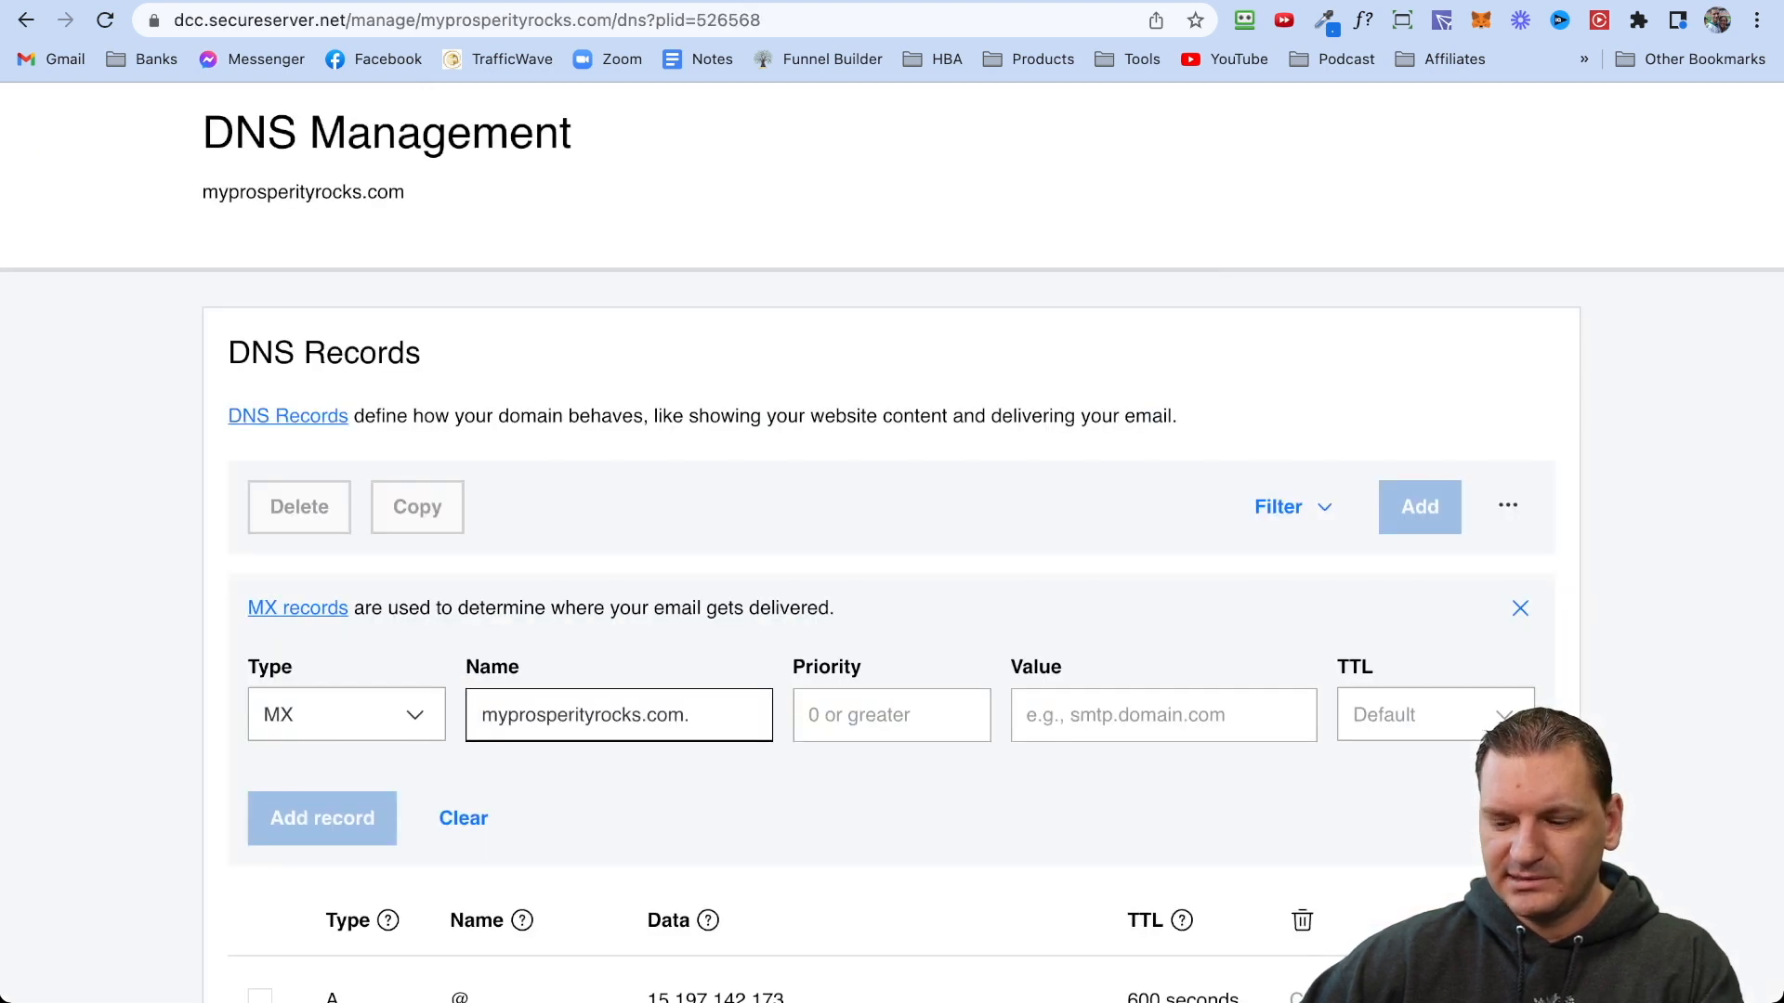
Give it priority 10 and value mx1.improvmx.com., keep the default TTL, and save.
key(ctrl+Tab)
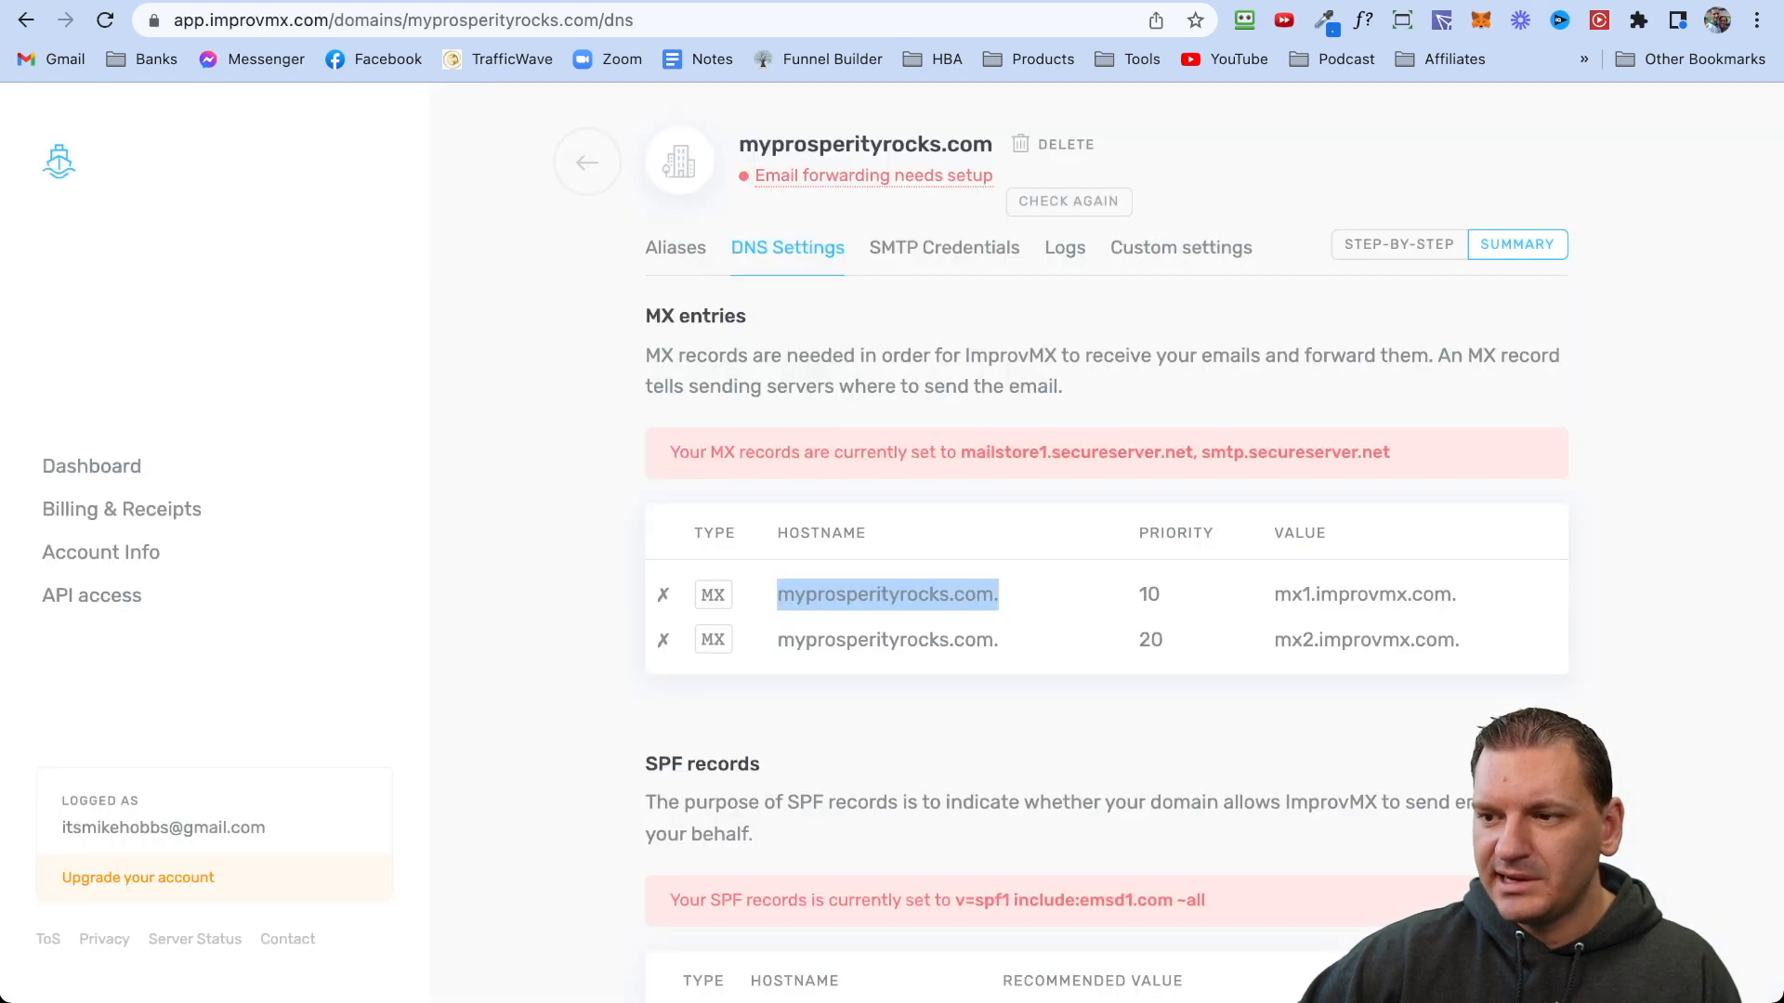
mouse_move(1365, 594)
click(1488, 595)
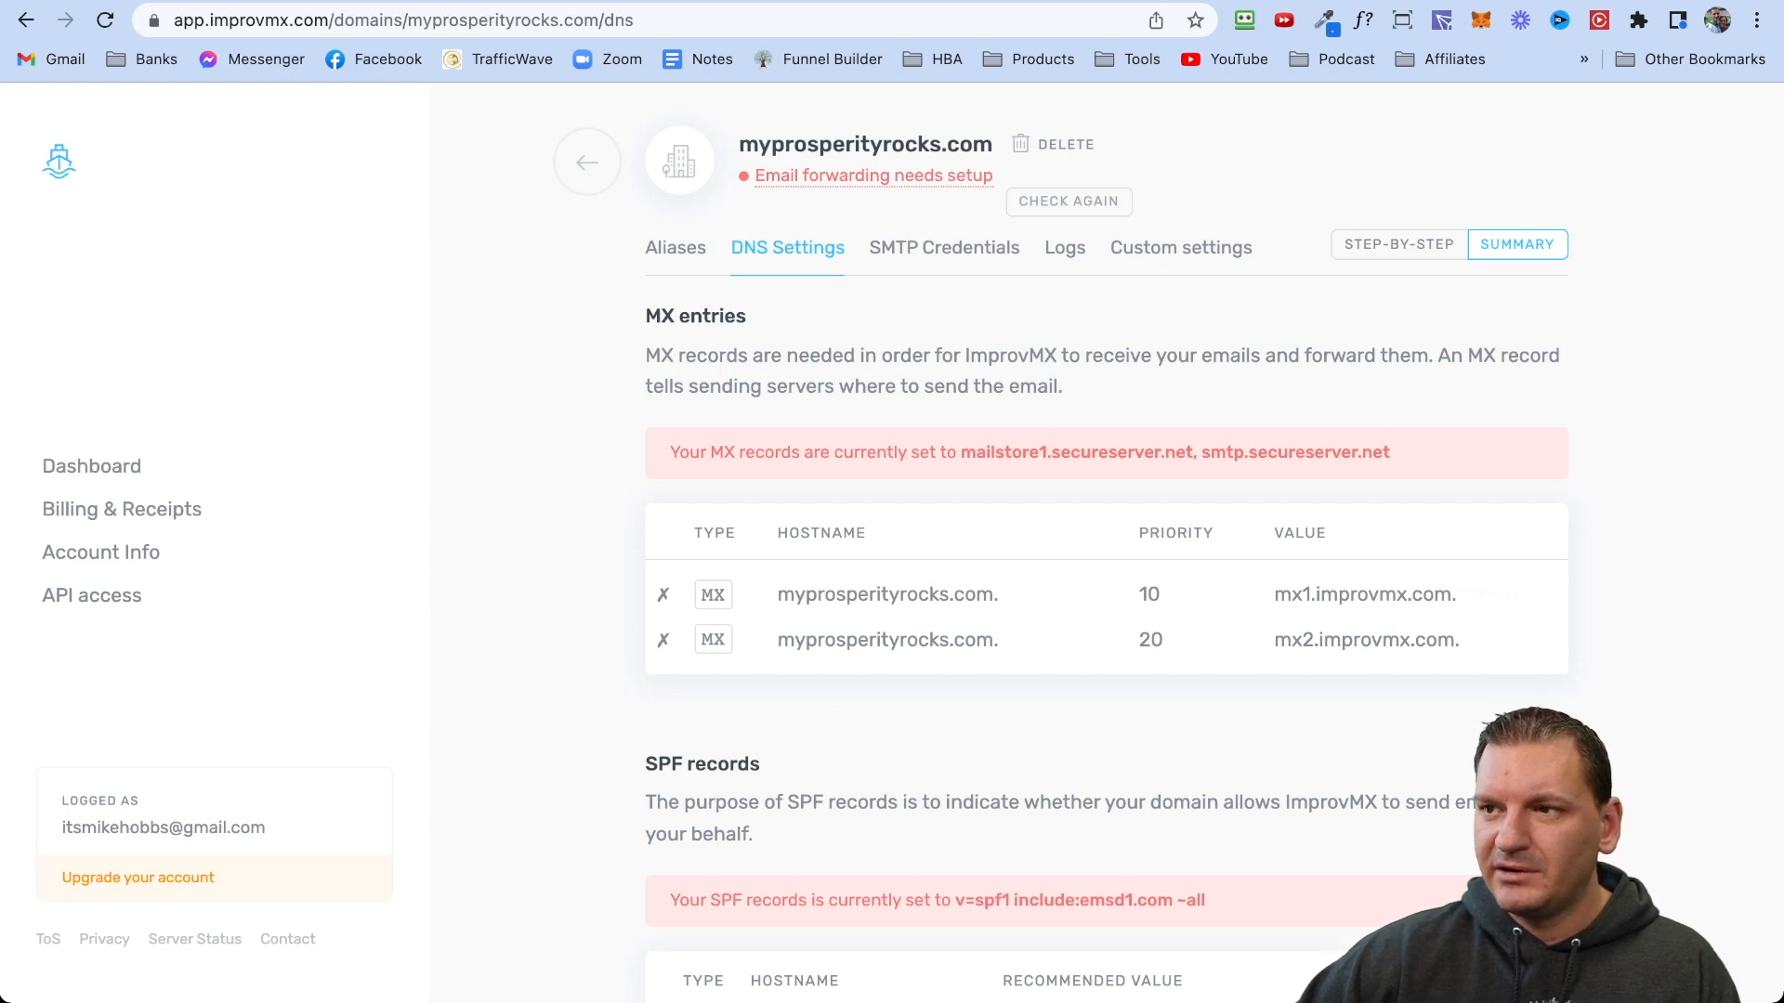
key(ctrl+Tab)
key(Tab)
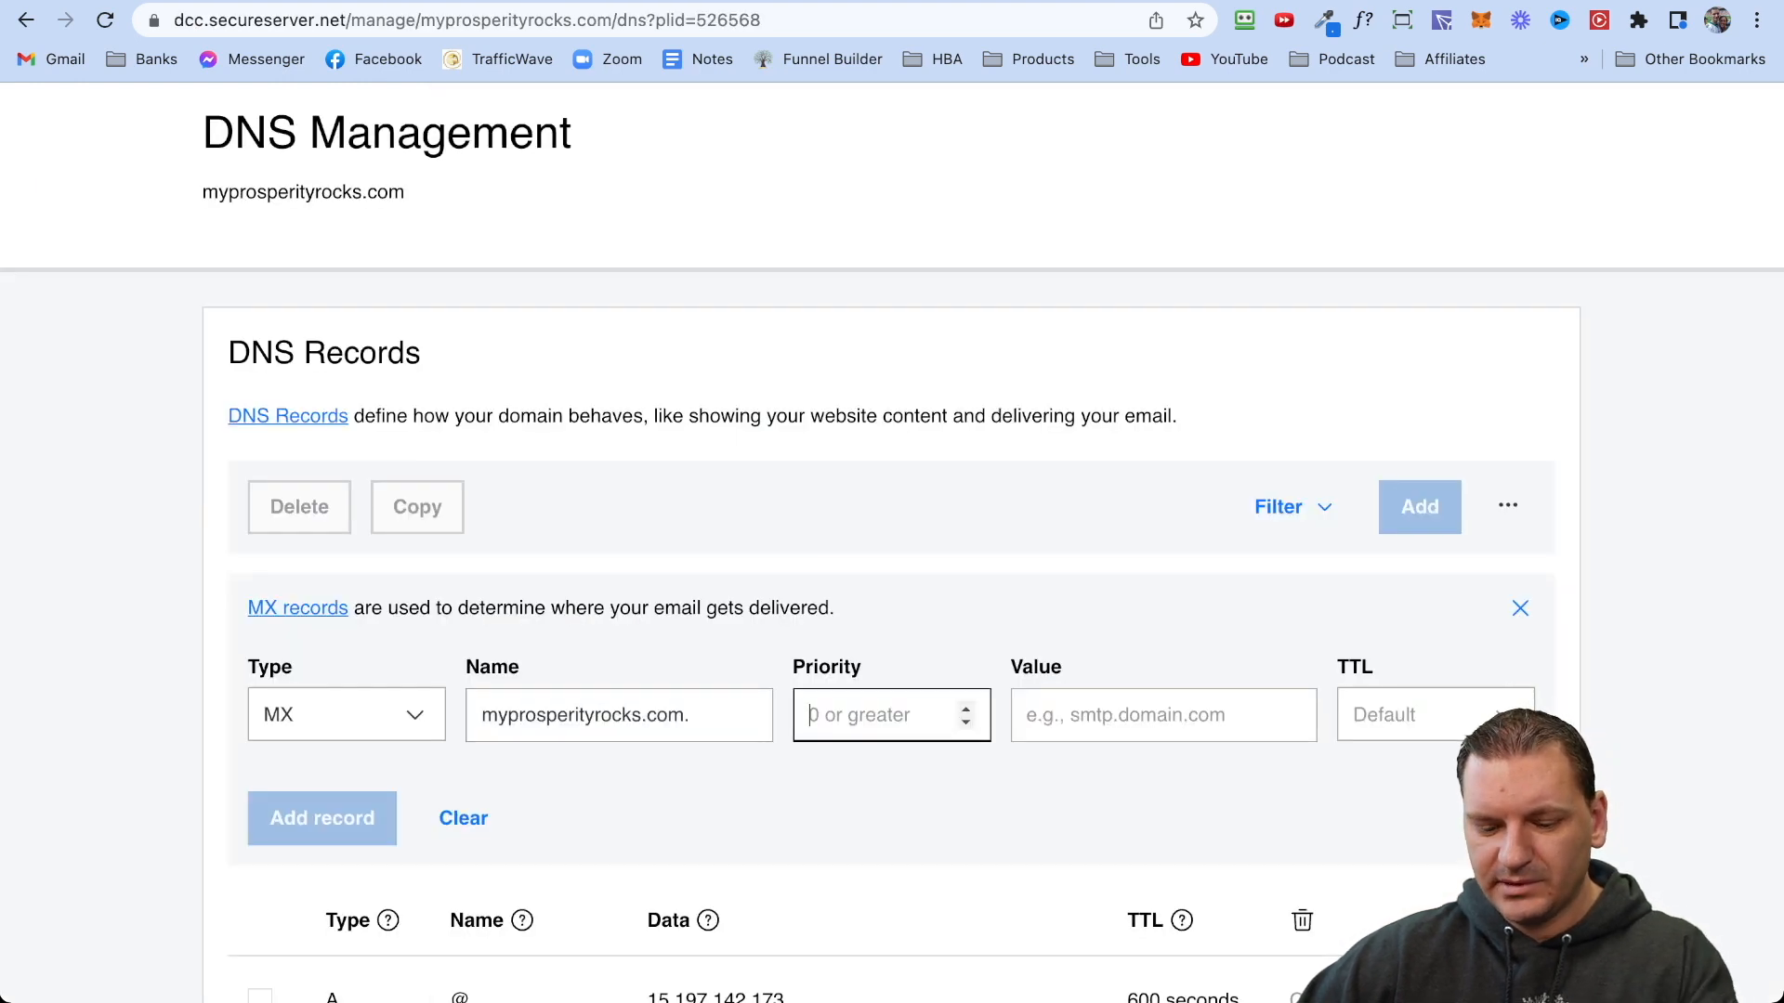
text(10)
key(Tab)
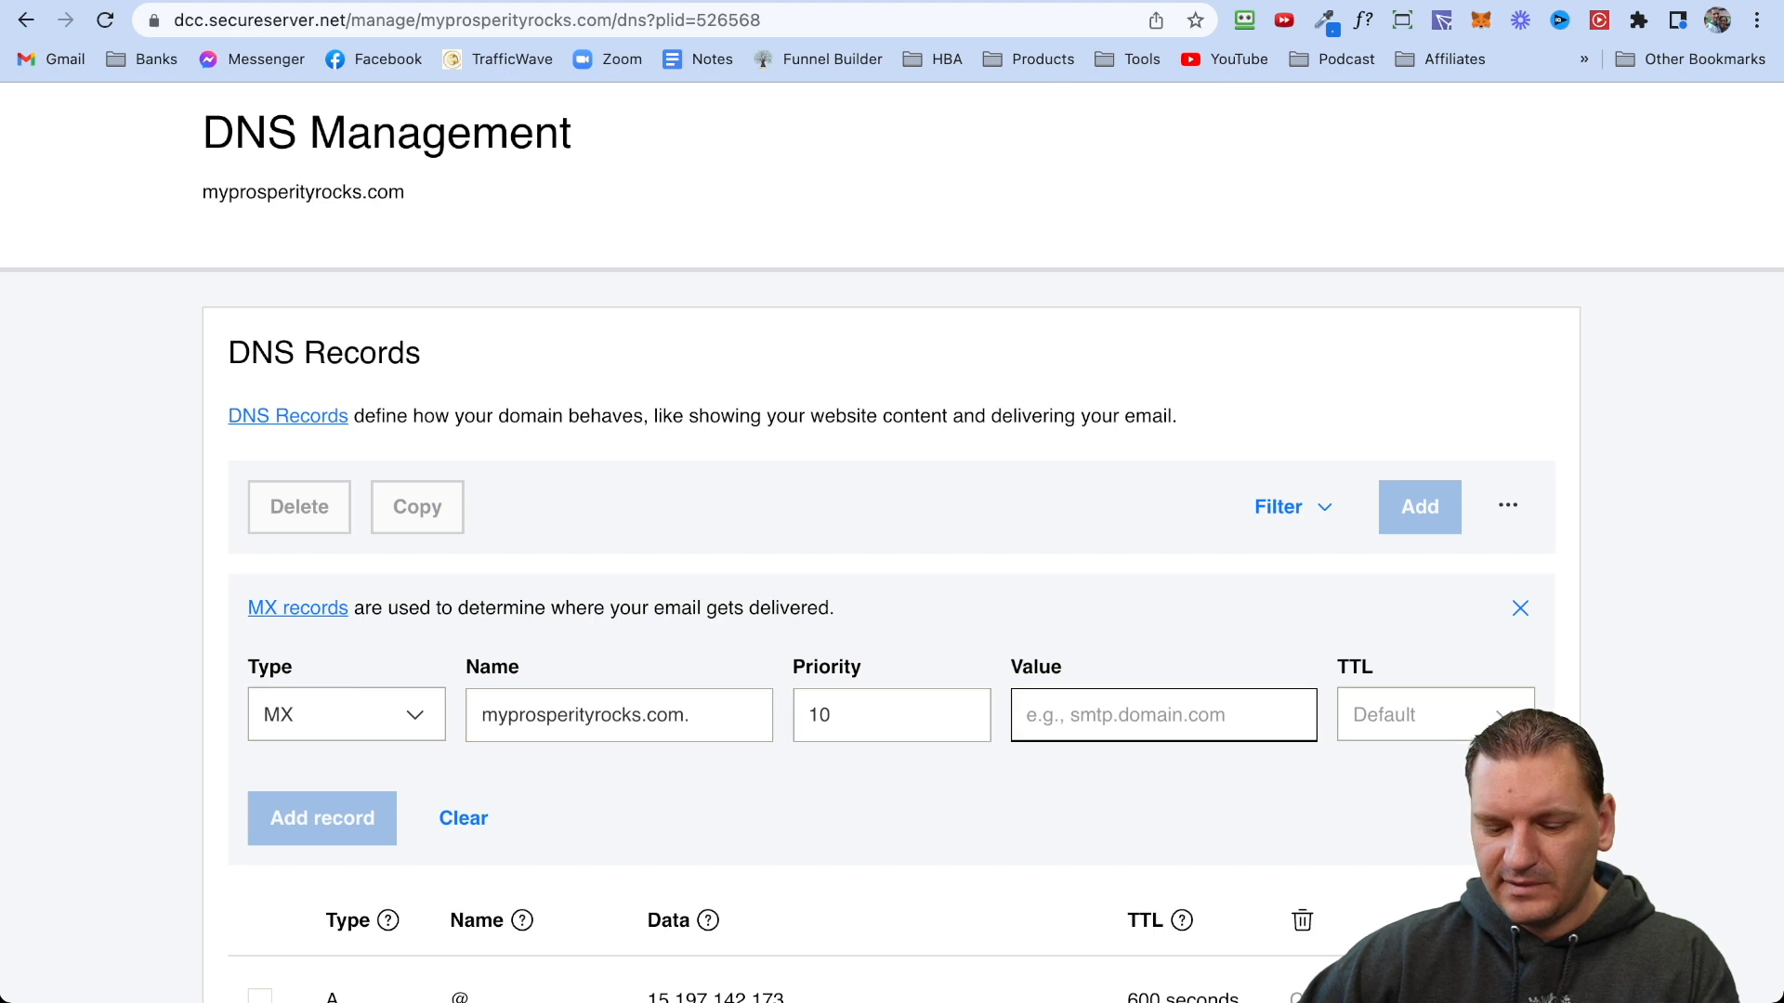
key(super+v)
key(Tab)
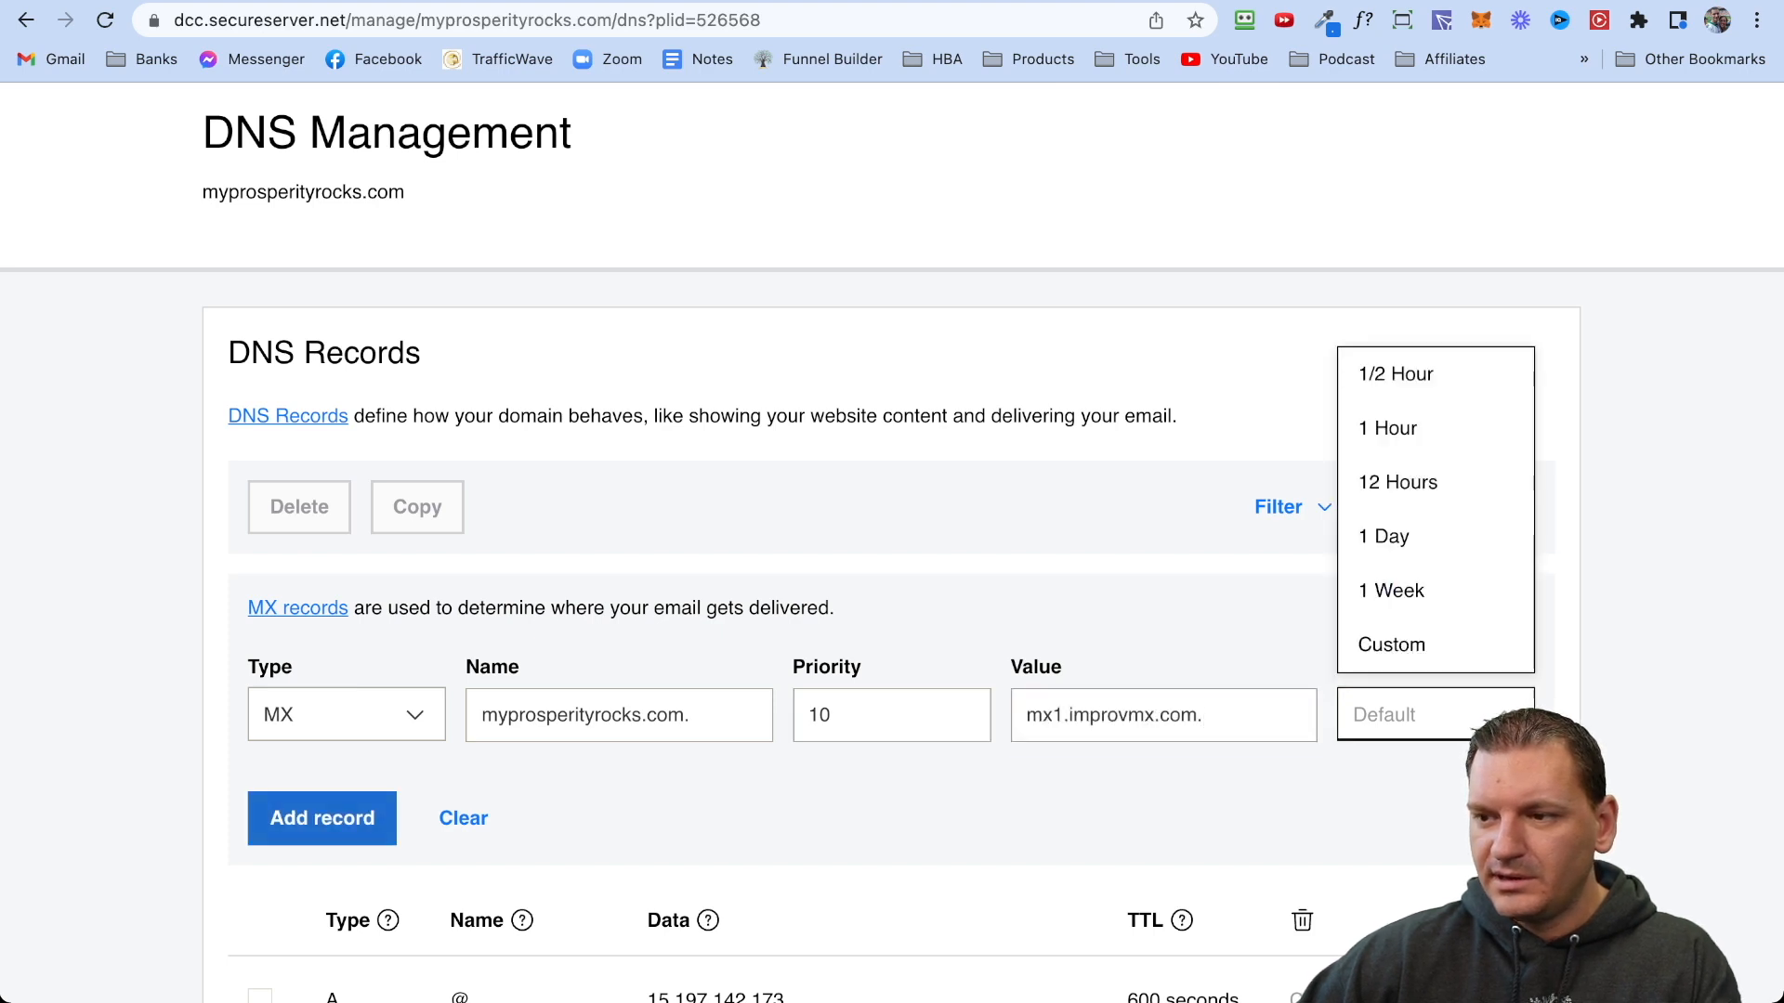
key(Escape)
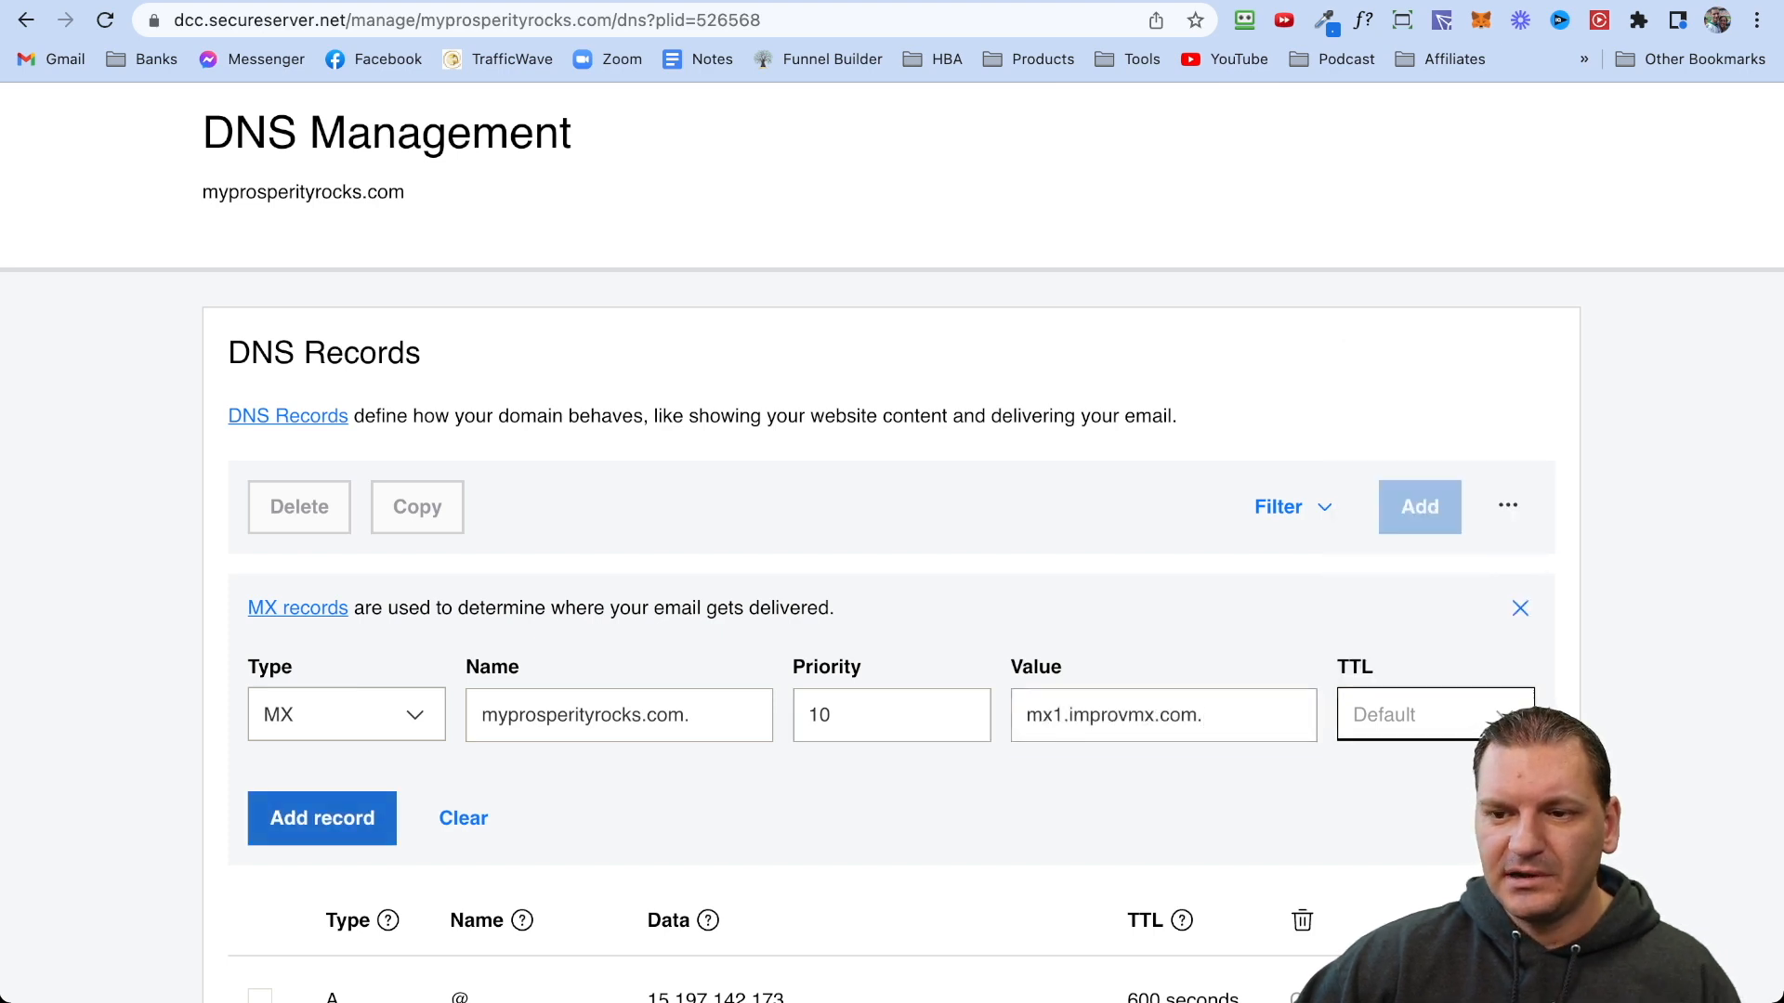
key(Tab)
key(Return)
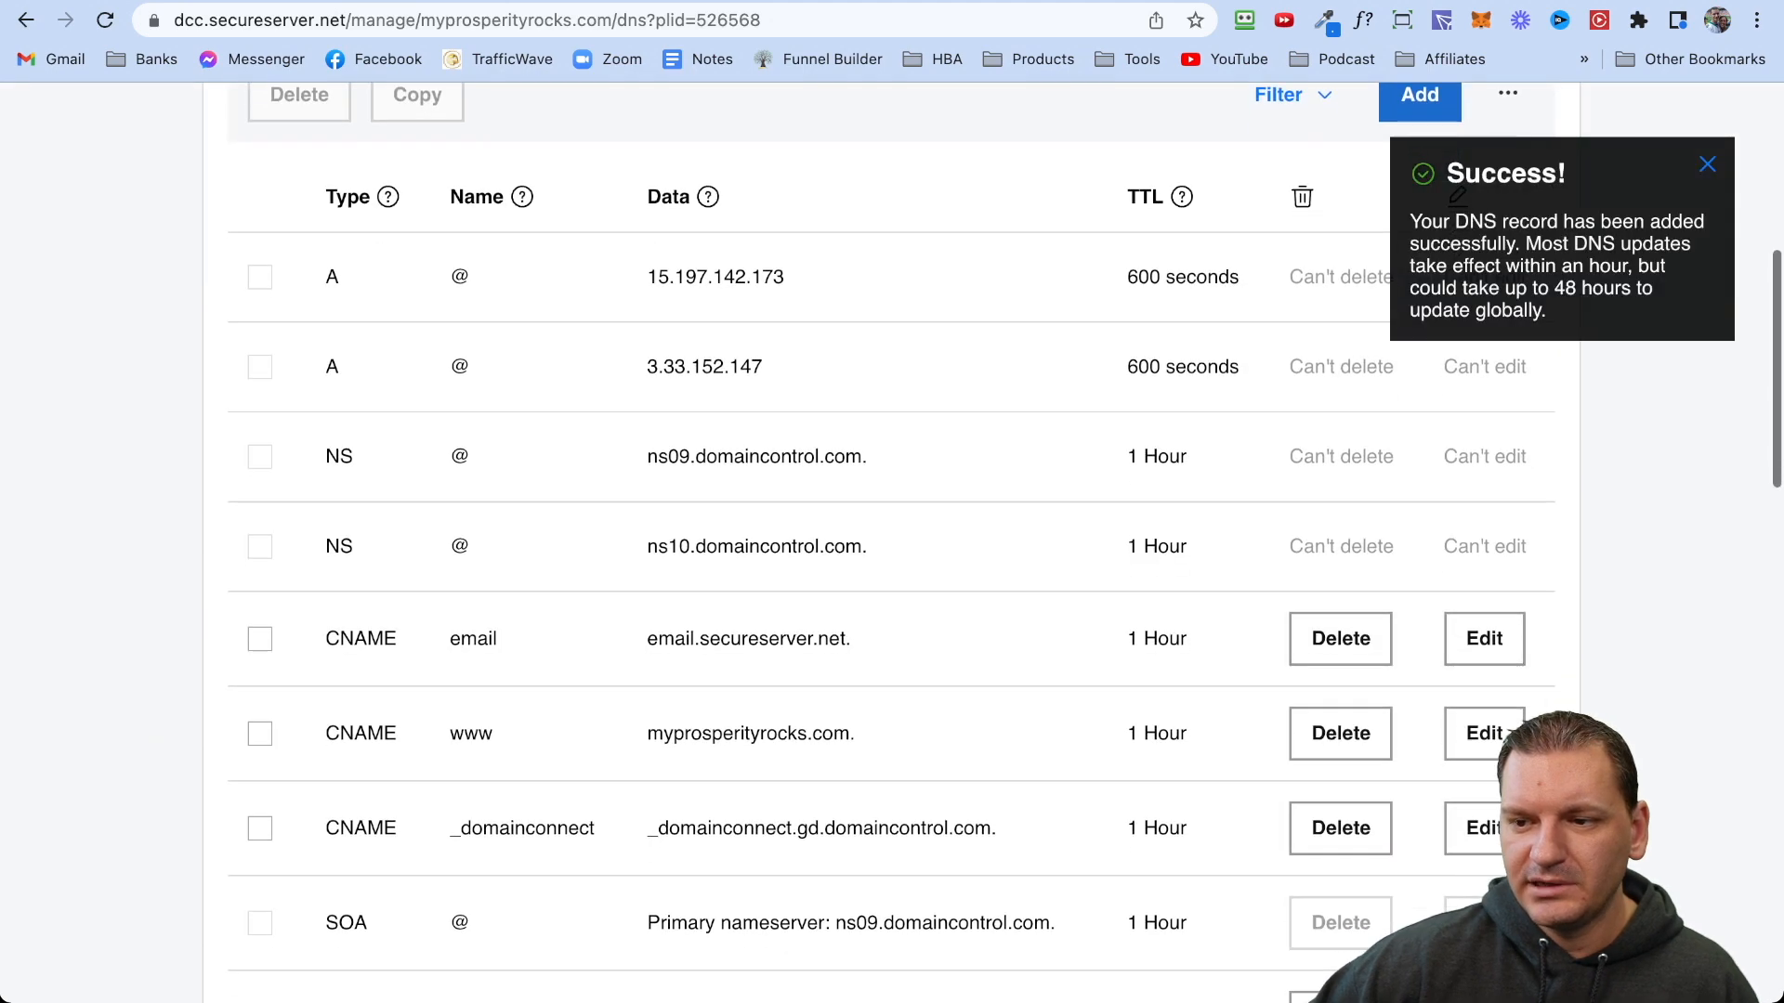
Page through the DNS records to confirm the mx1.improvmx.com. MX entry.
scroll(892, 539, down, 5)
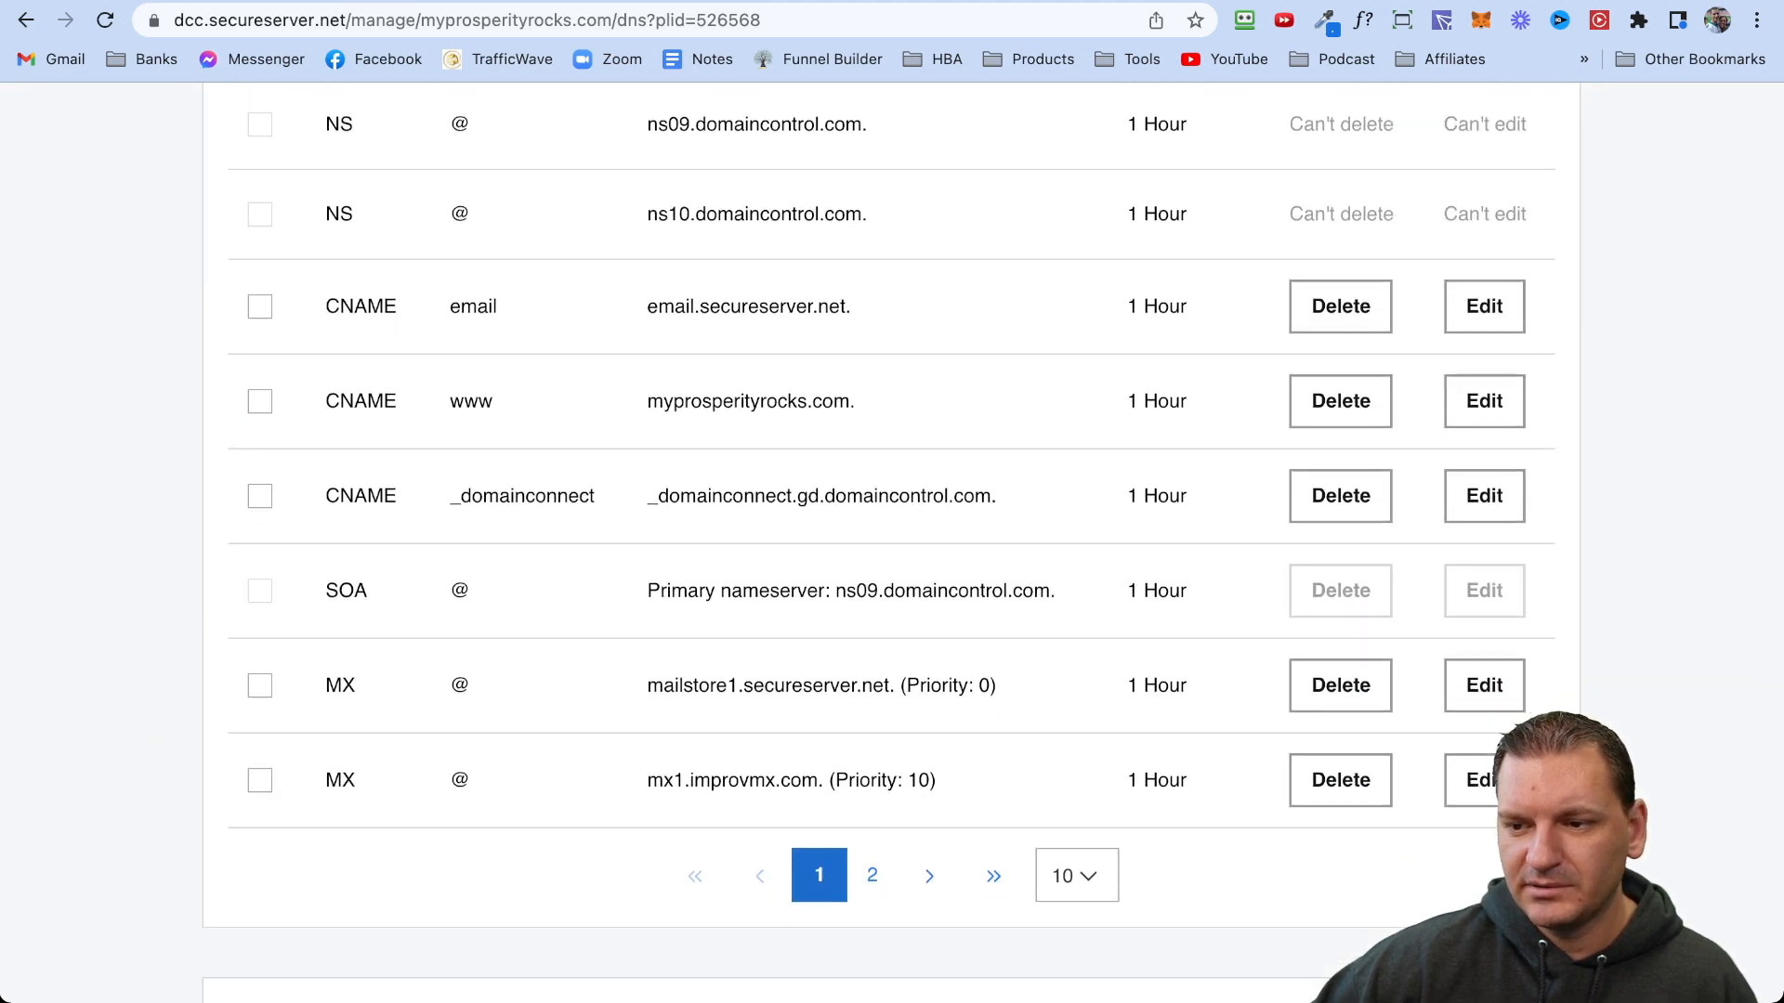
click(872, 875)
scroll(892, 539, up, 5)
scroll(891, 539, up, 5)
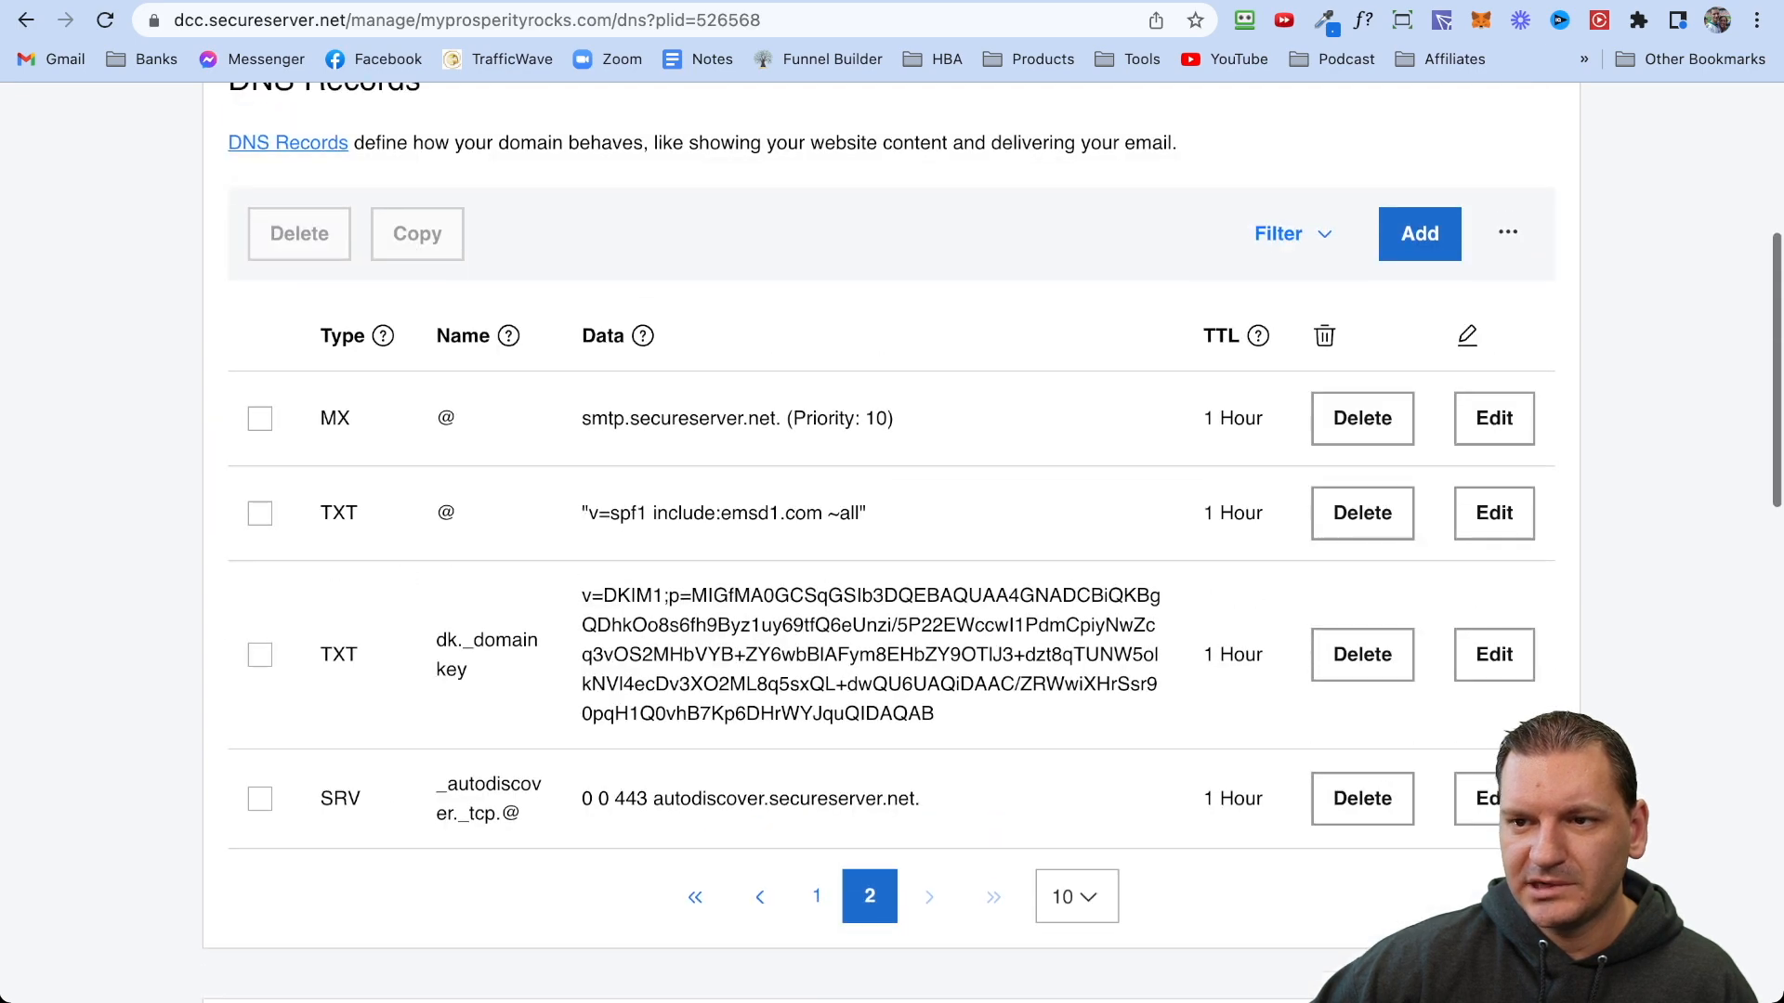
click(816, 896)
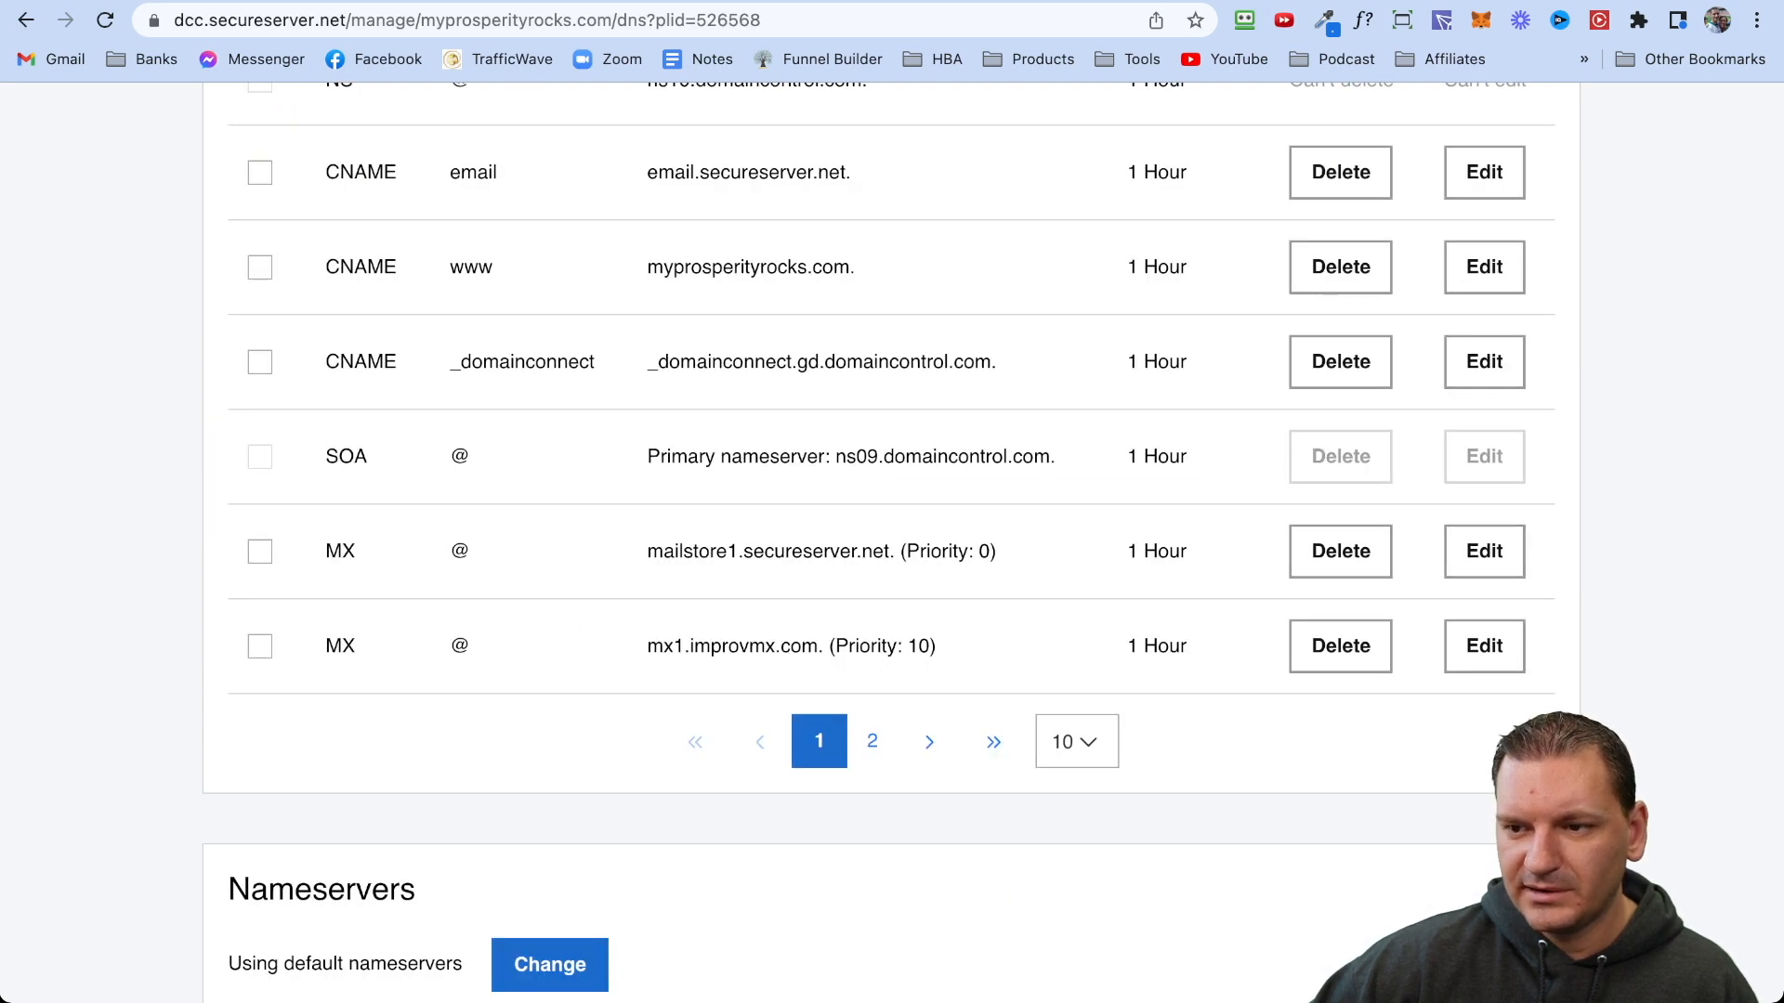
scroll(892, 539, up, 2)
Start another DNS record and set its type to MX.
key(ctrl+Tab)
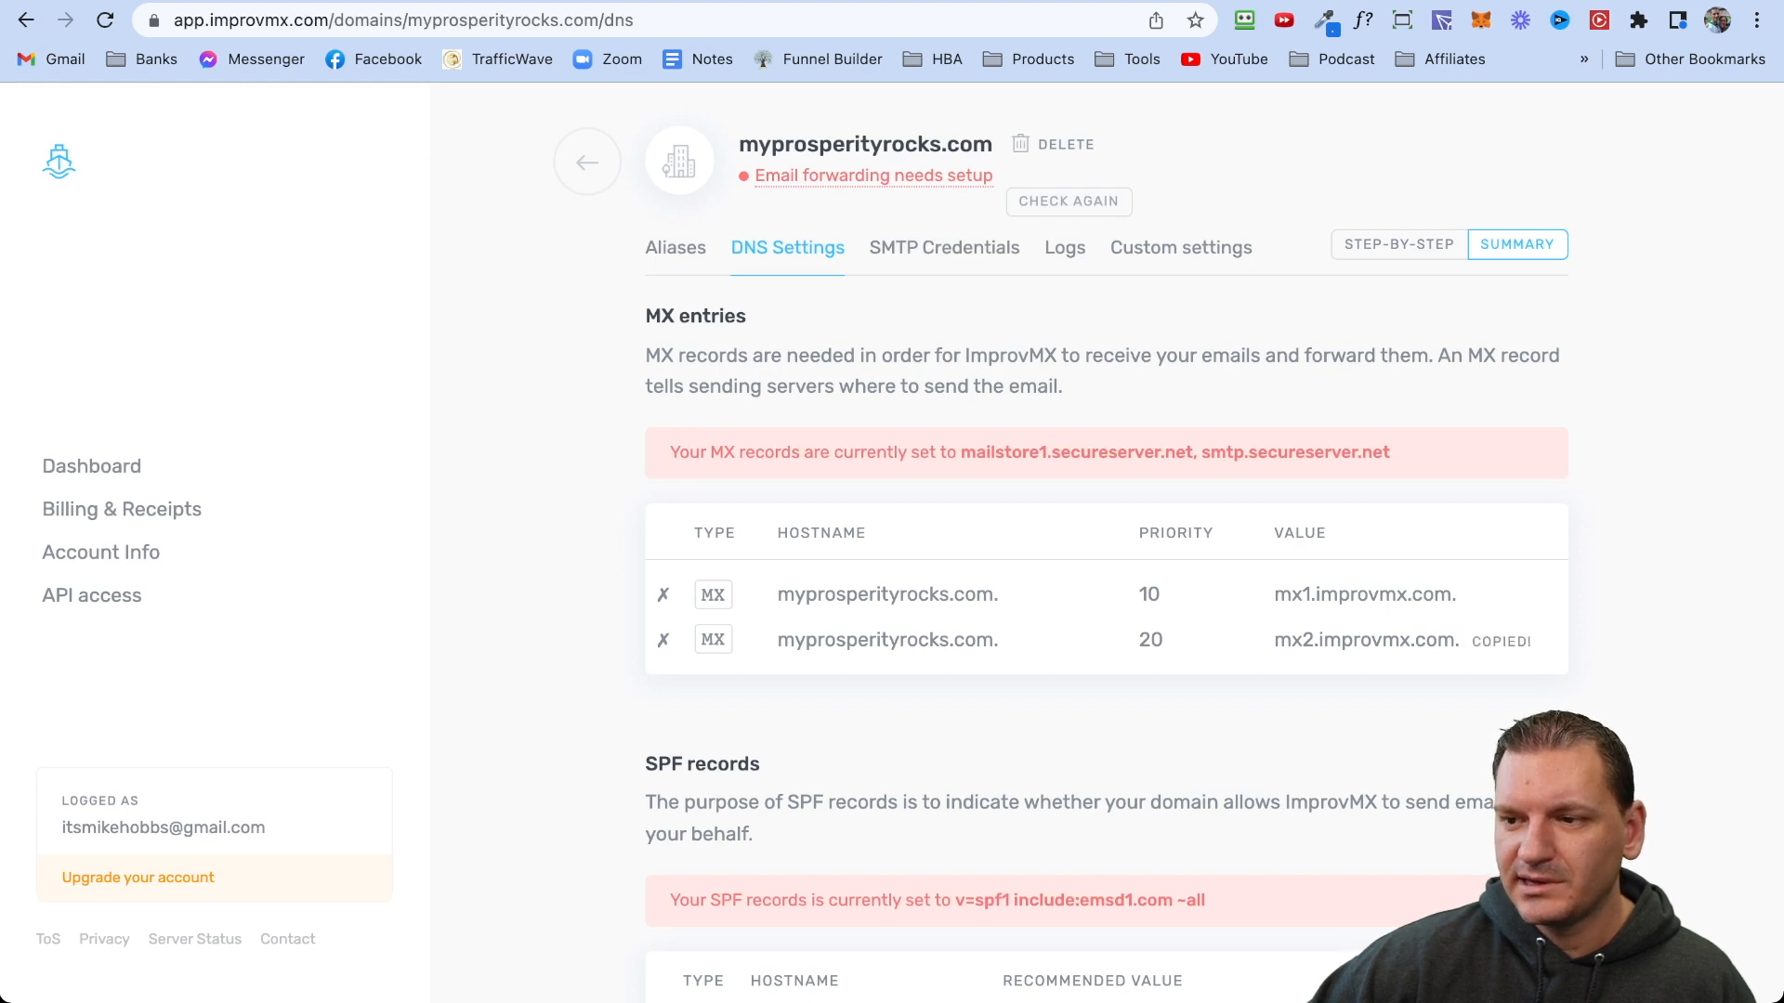
key(ctrl+shift+Tab)
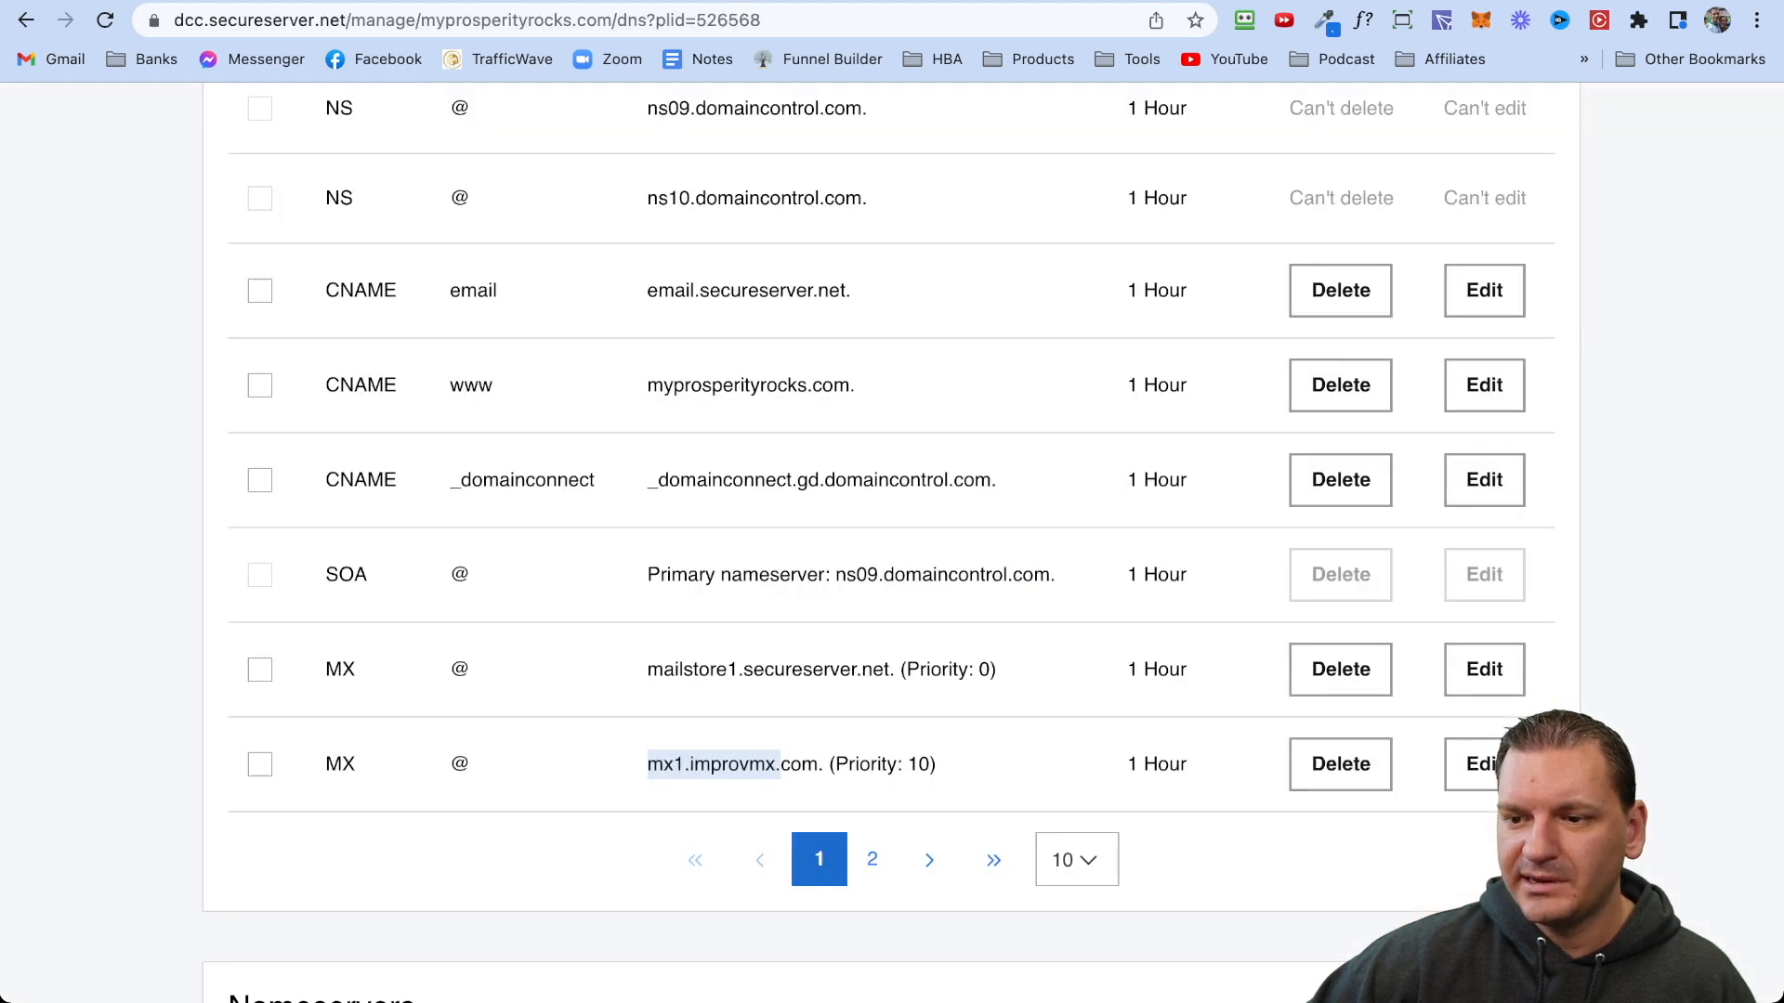
scroll(892, 539, up, 6)
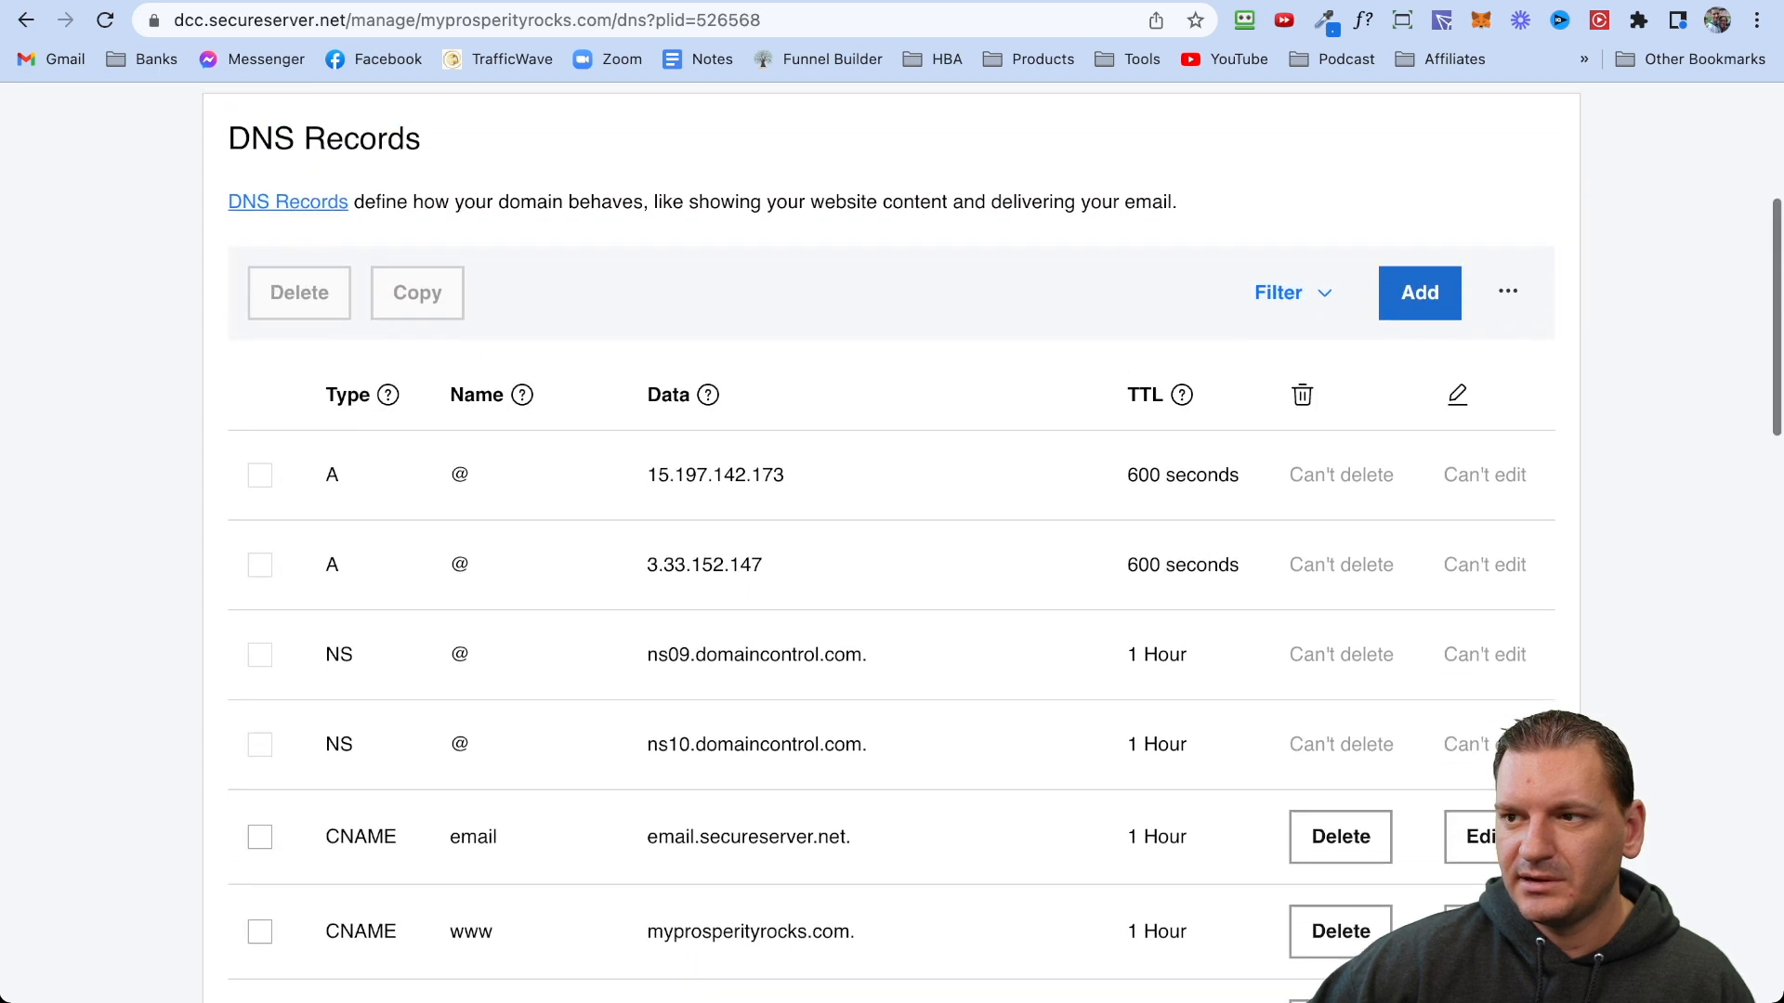
click(1419, 332)
click(346, 540)
click(282, 810)
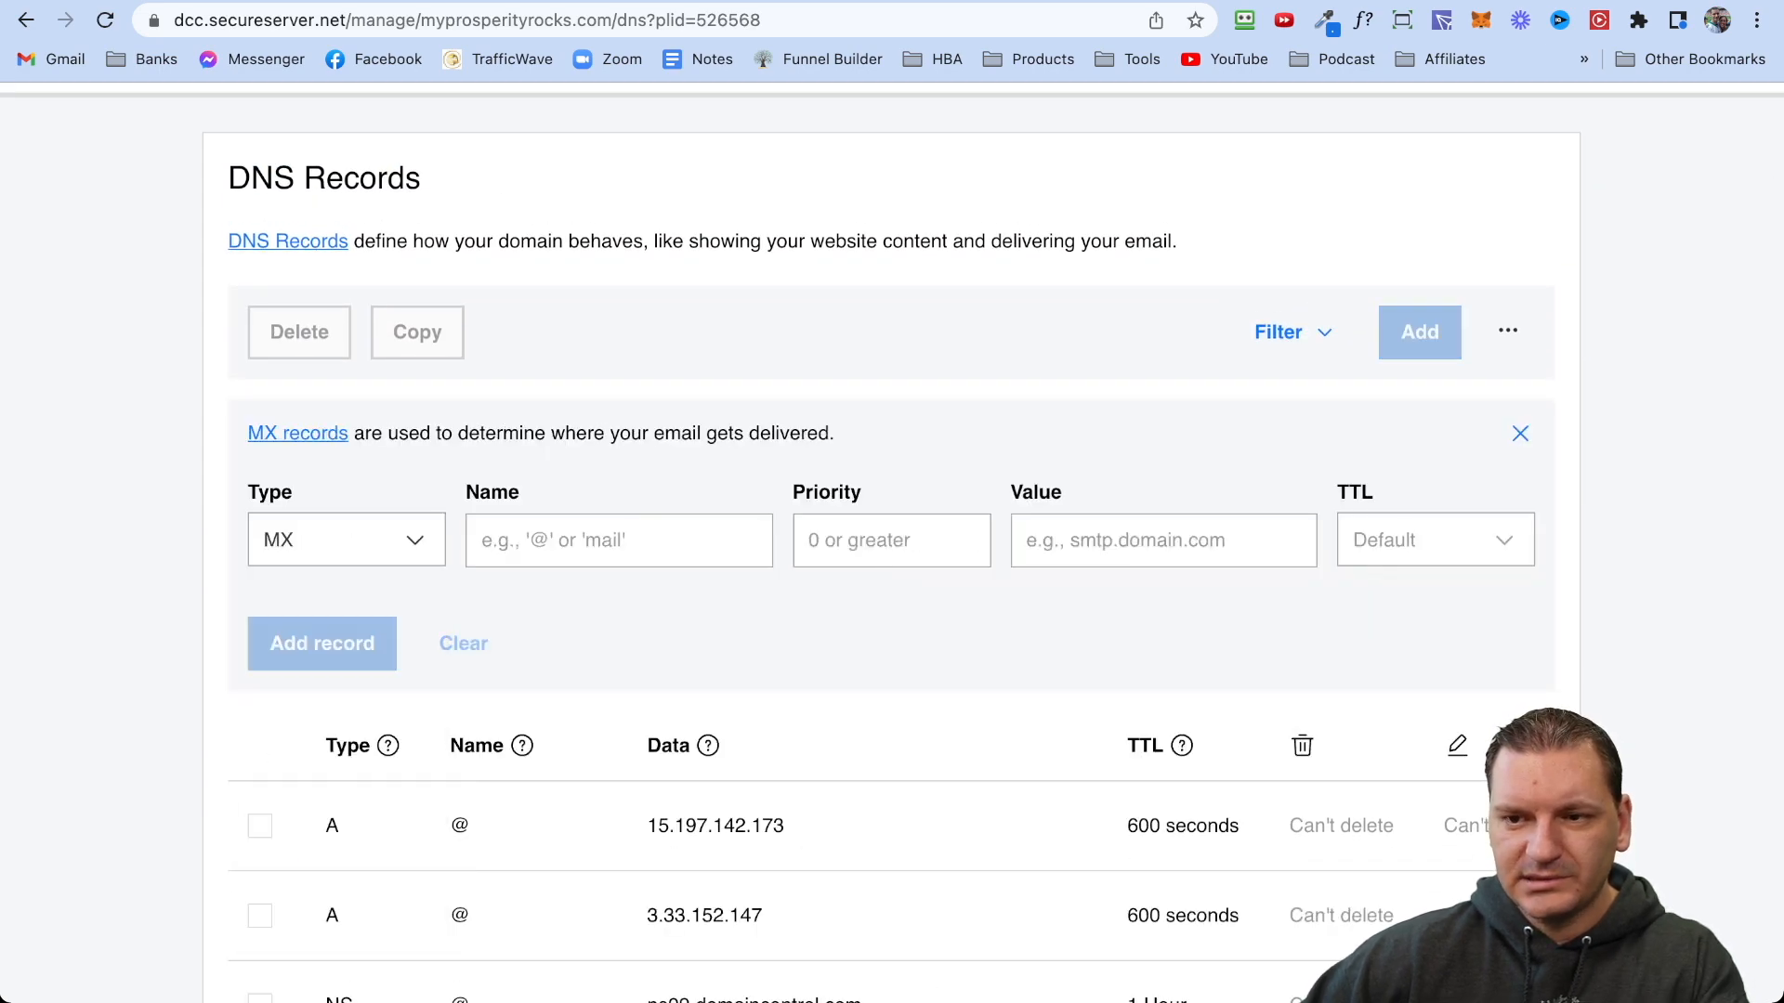
Save an MX record: name myprosperityrocks.com., value mx2.improvmx.com., priority 20.
click(619, 541)
key(super+v)
key(super+a)
click(1164, 541)
key(super+v)
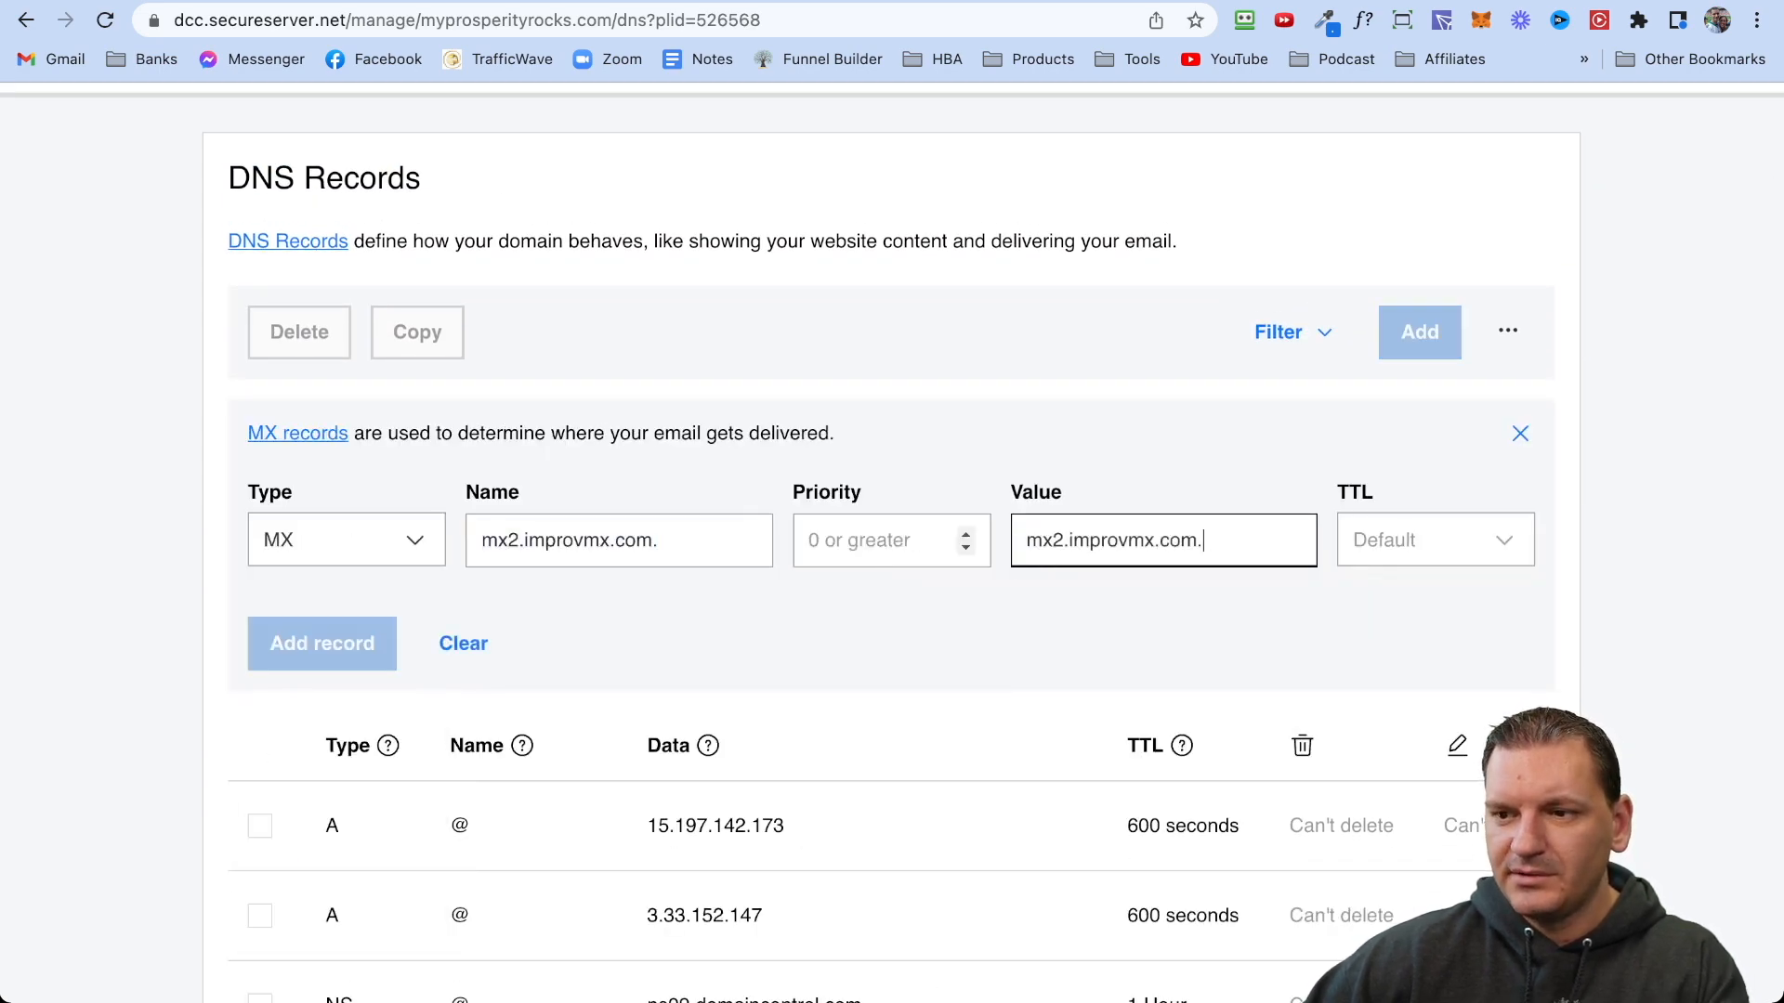
click(883, 540)
text(20)
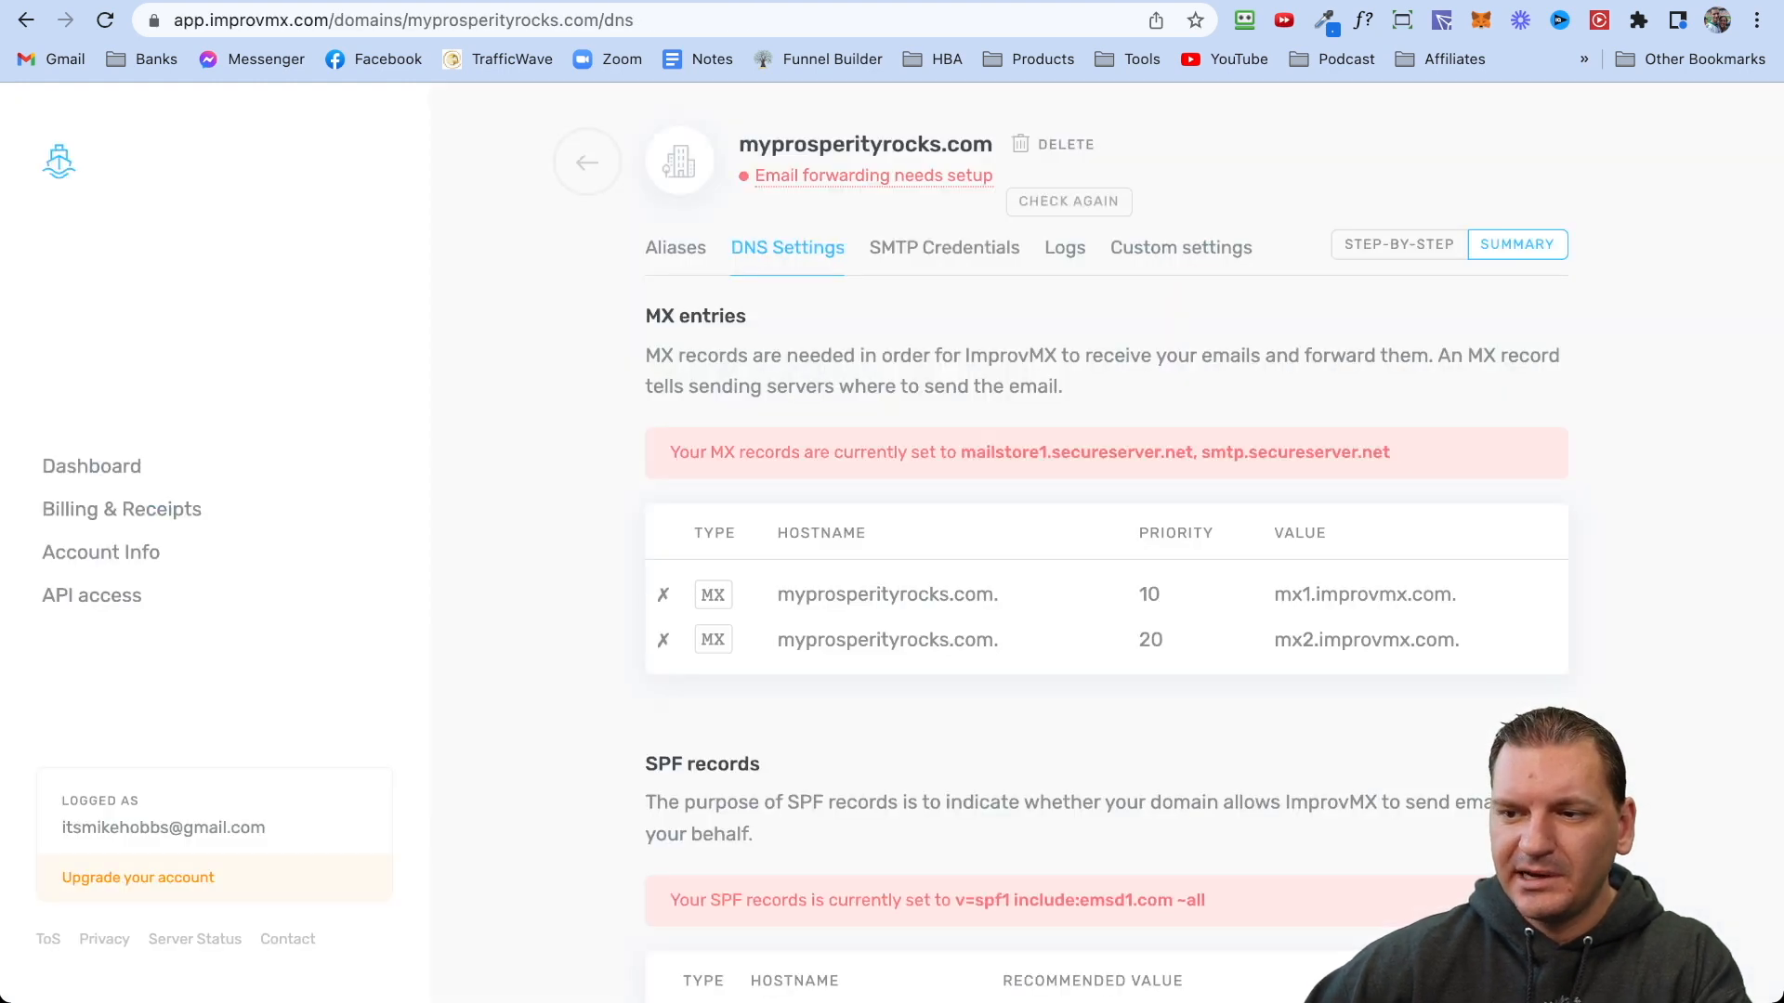
drag(998, 640, 776, 641)
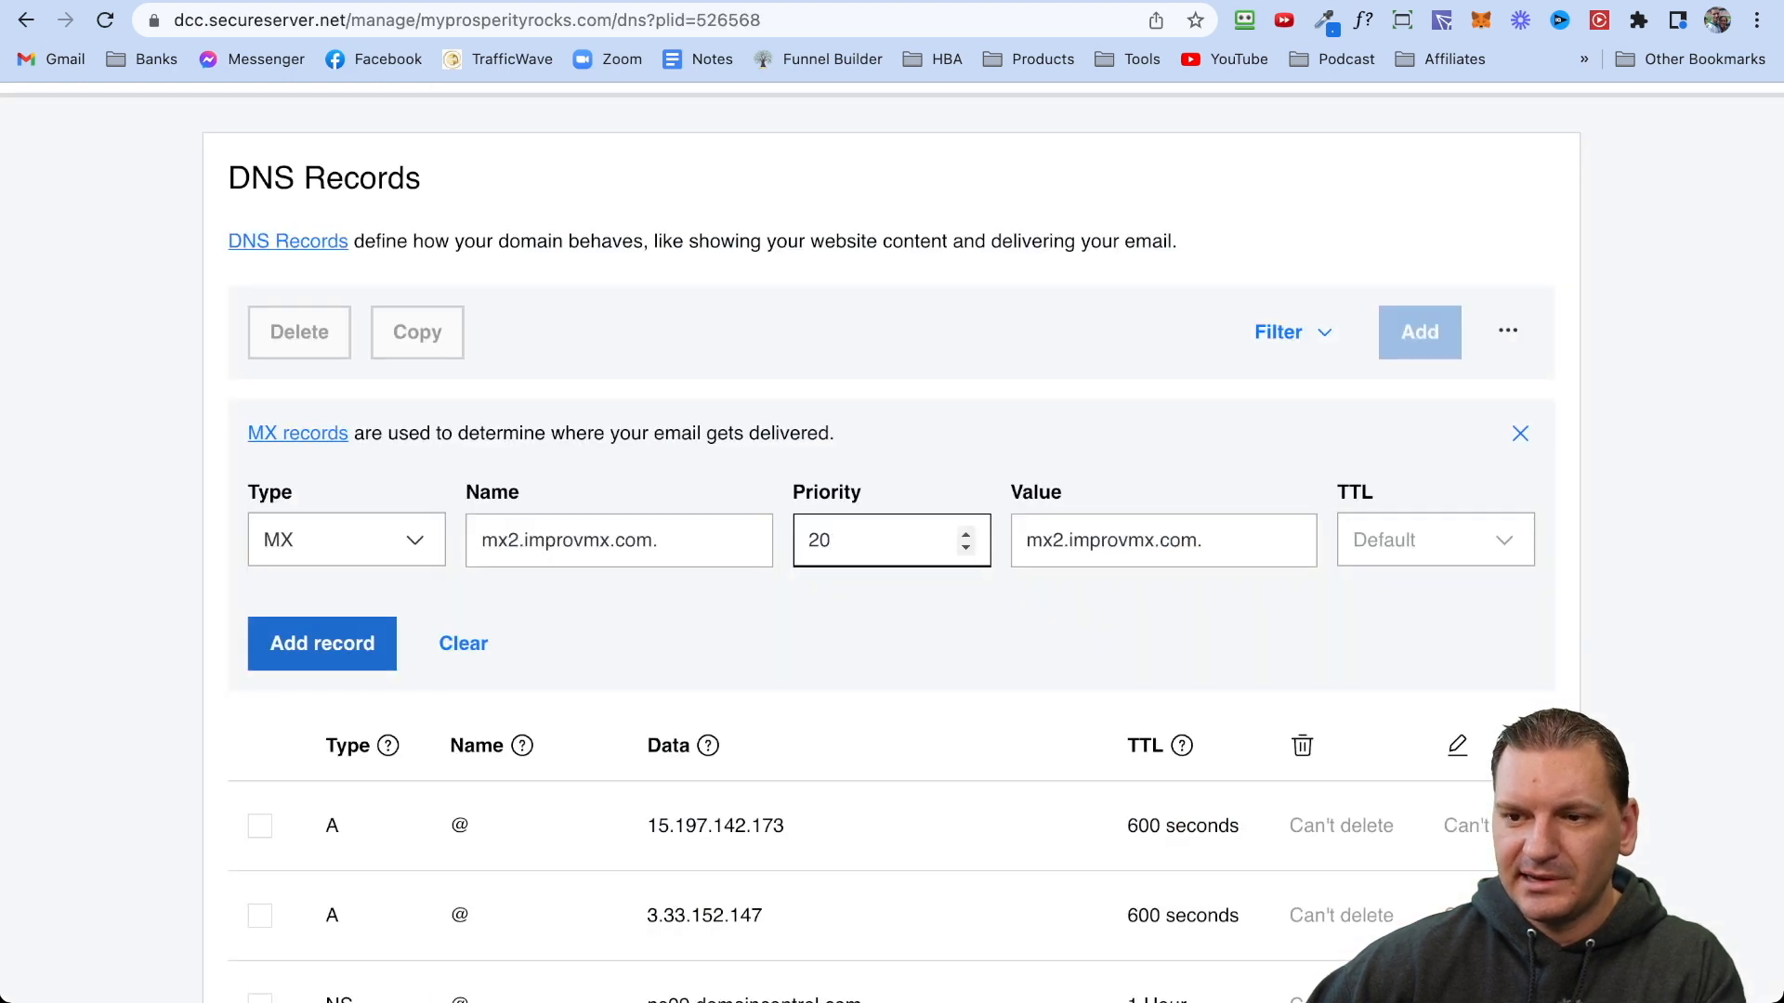
key(shift+Tab)
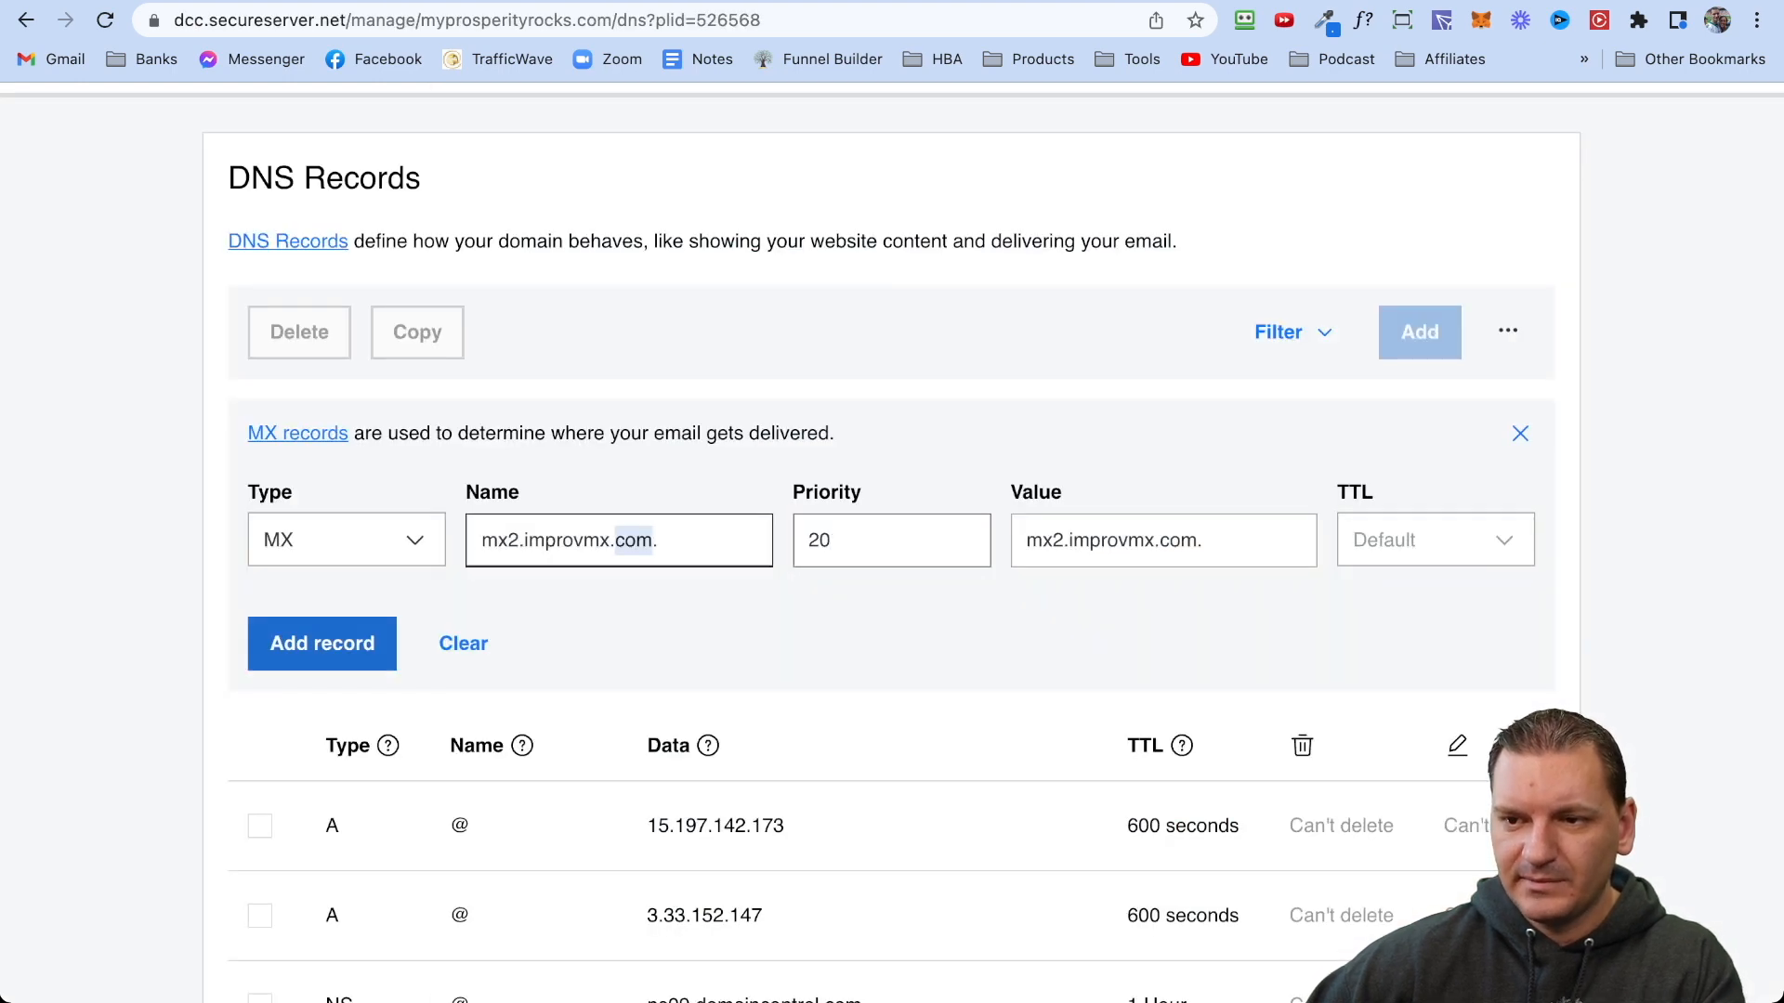
key(BackSpace)
key(super+v)
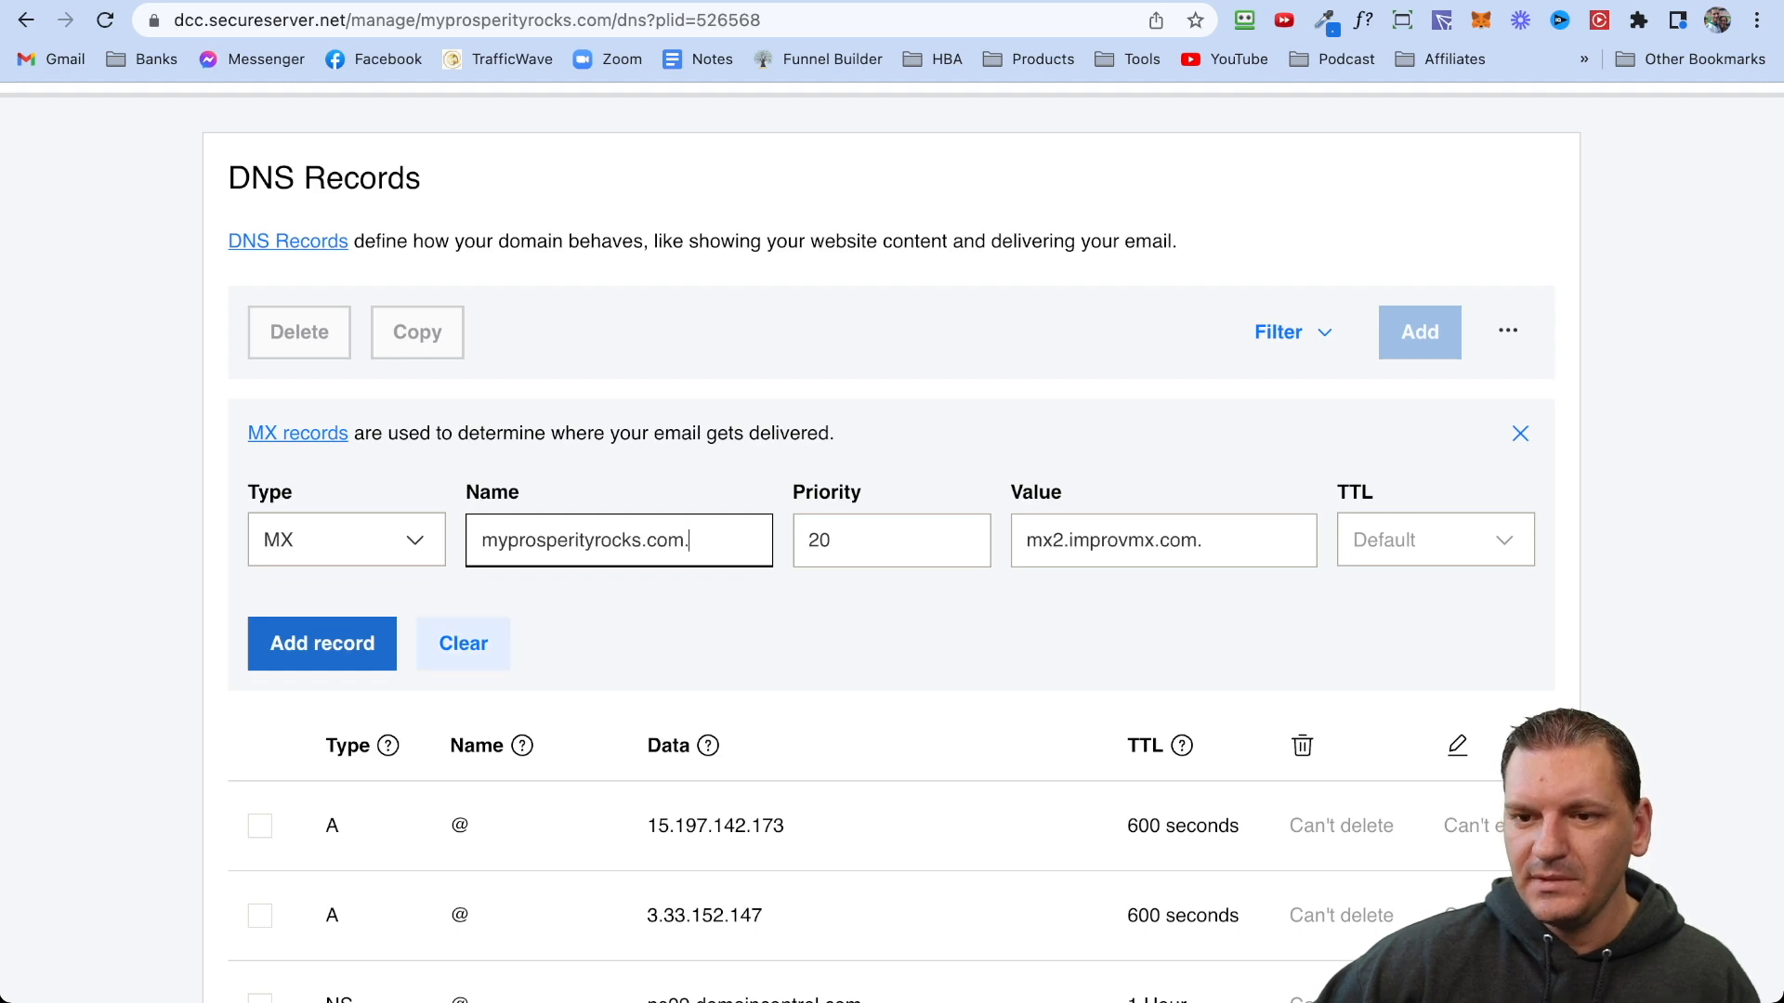
click(323, 643)
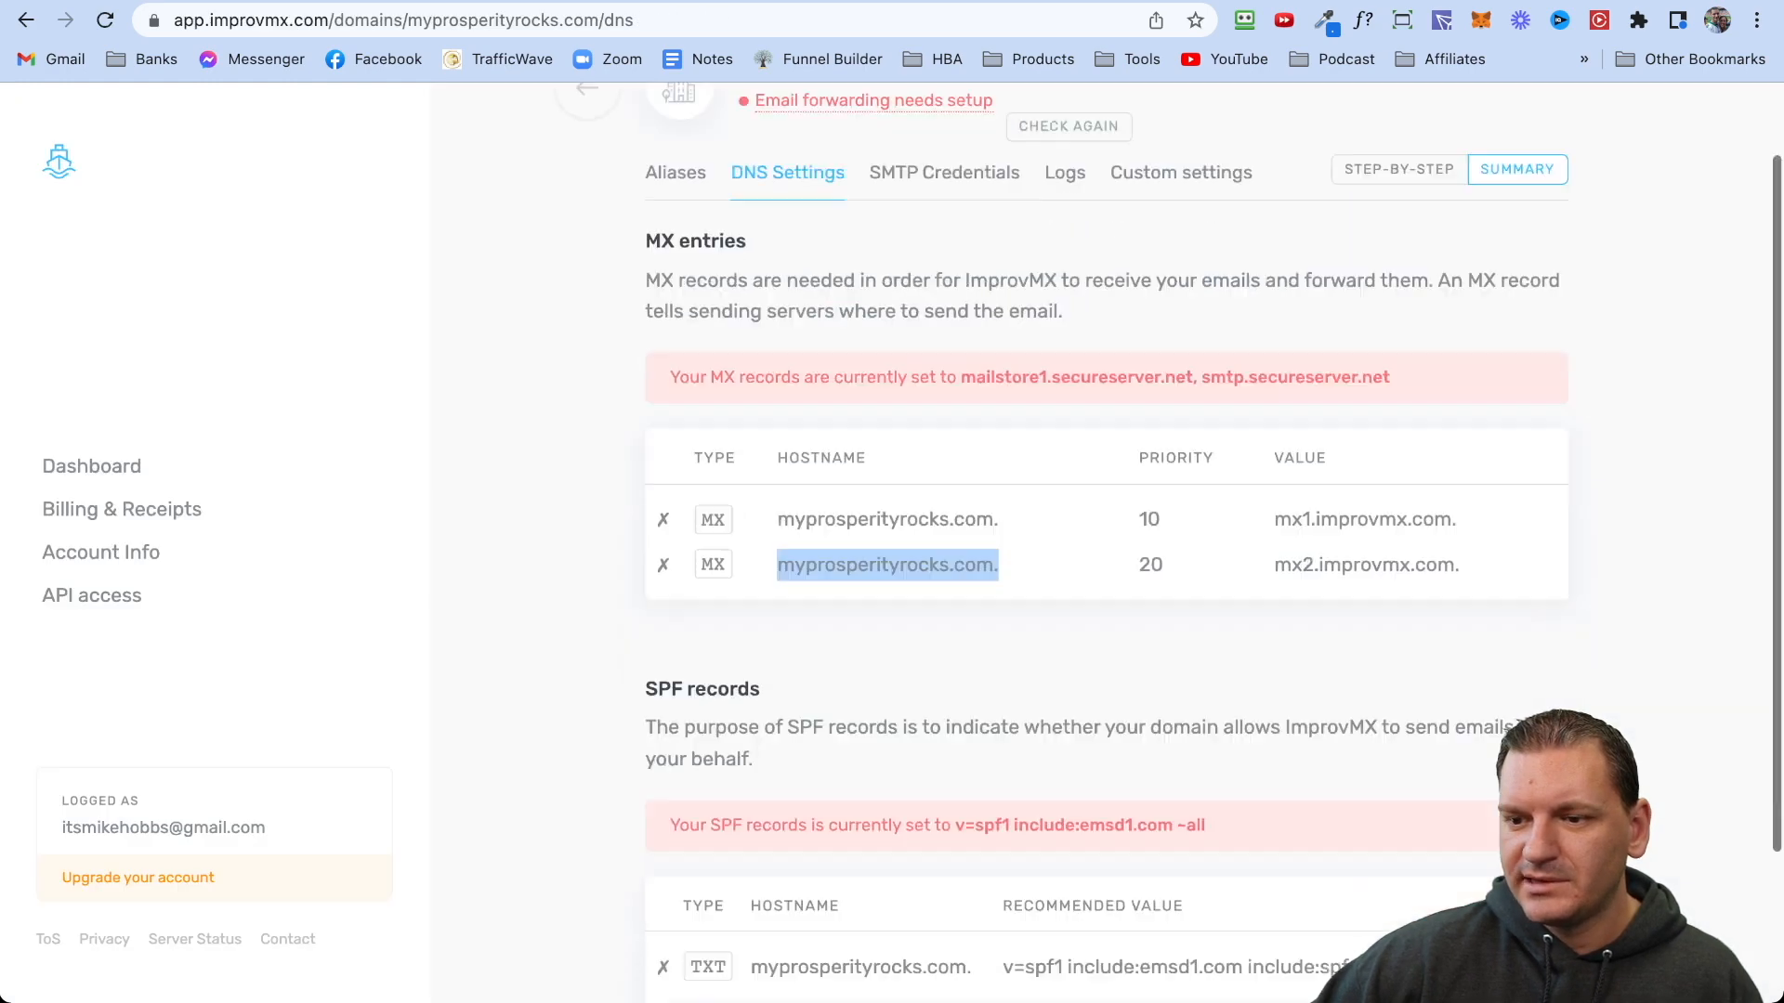
Copy the SPF TXT record's hostname from ImprovMX's DNS settings.
scroll(1105, 539, down, 3)
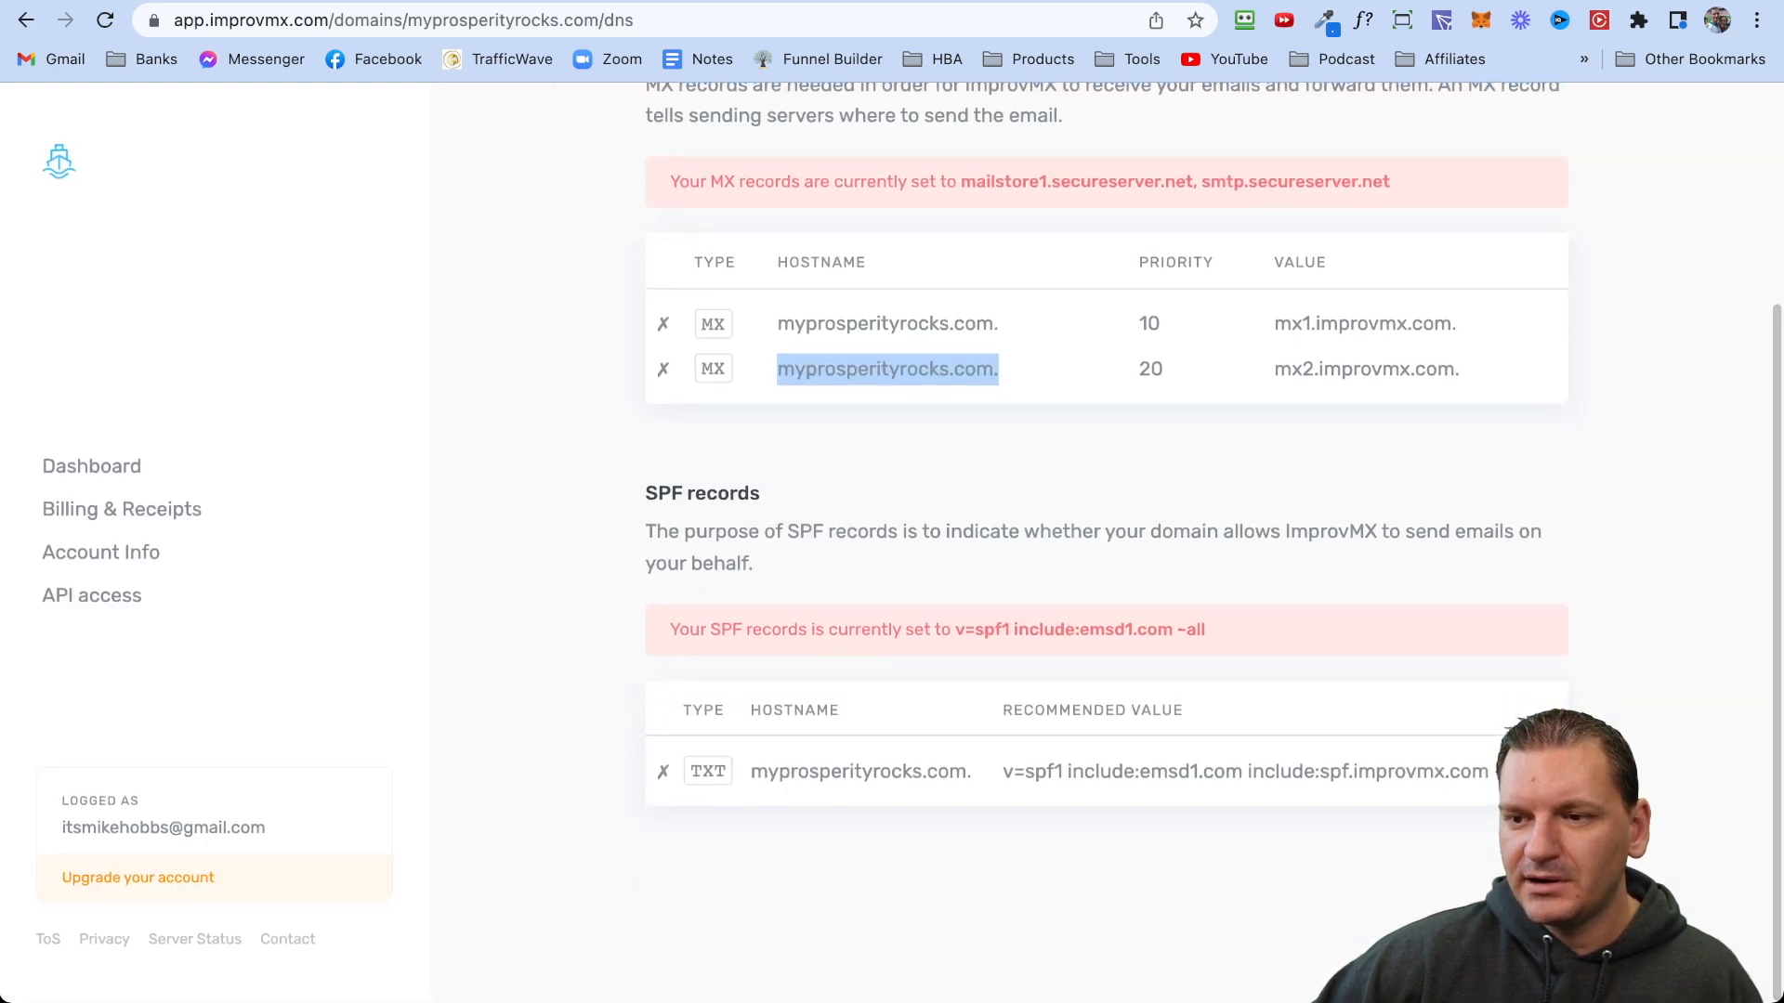
drag(670, 629, 1205, 630)
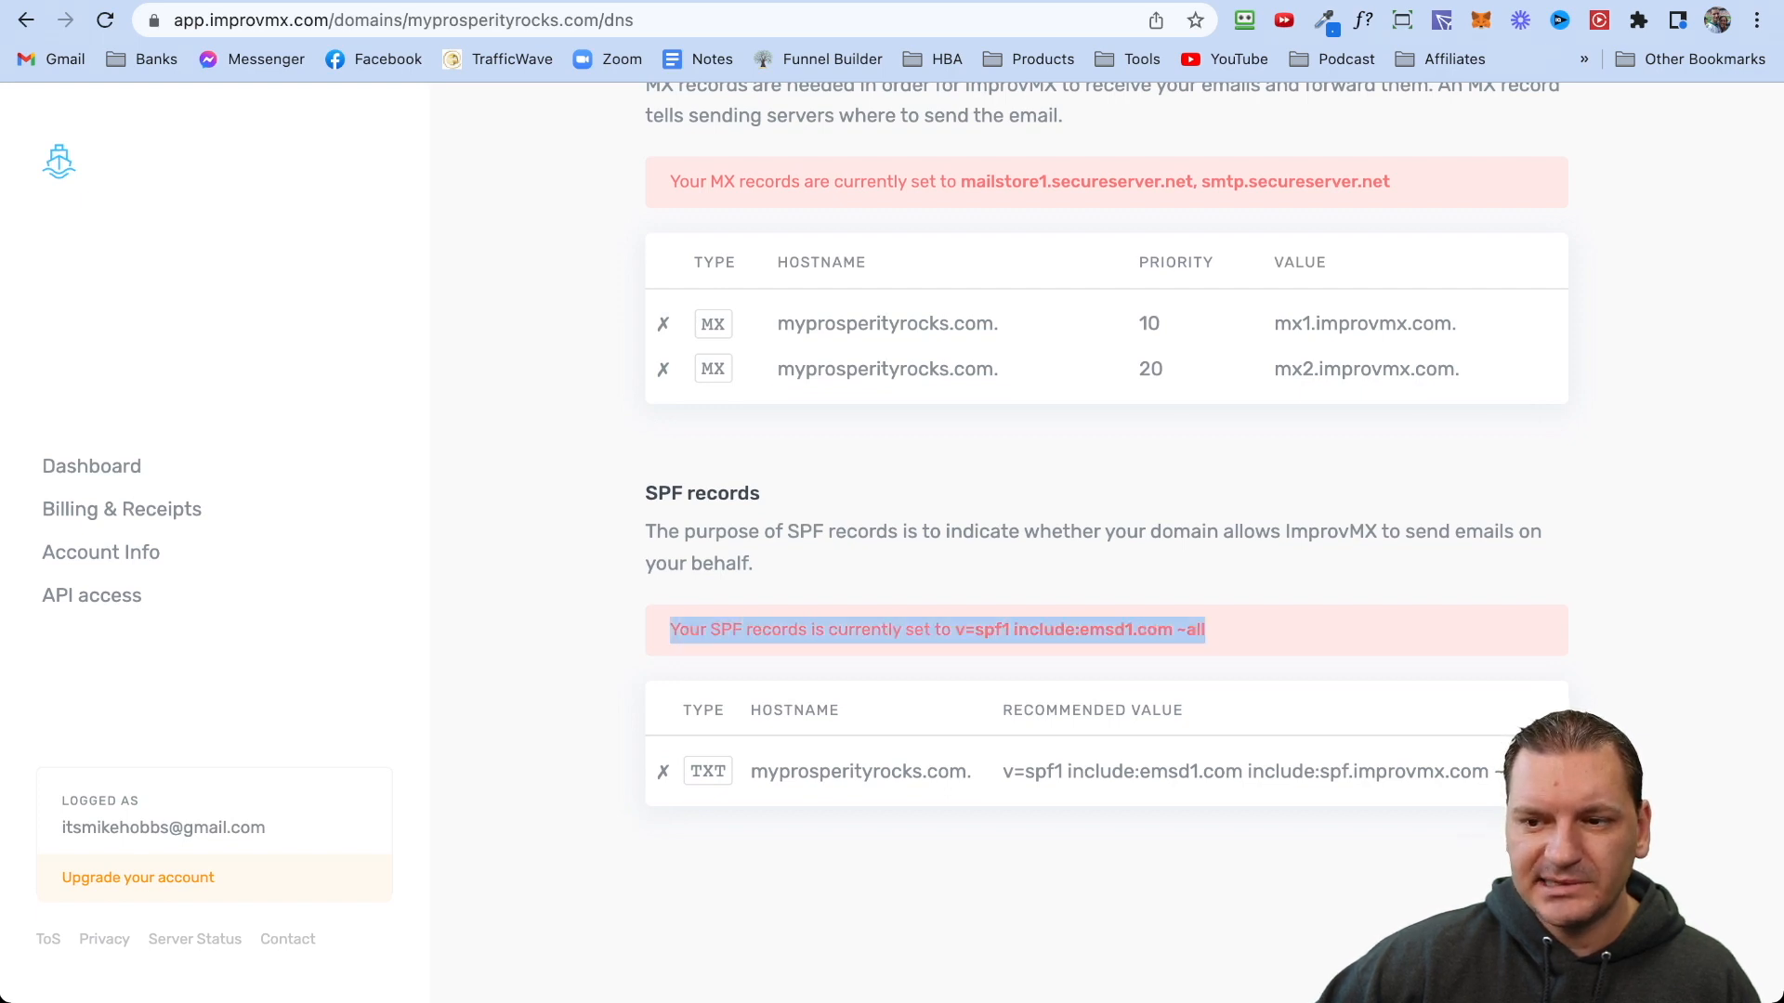
click(1205, 632)
drag(971, 772, 749, 772)
key(super+c)
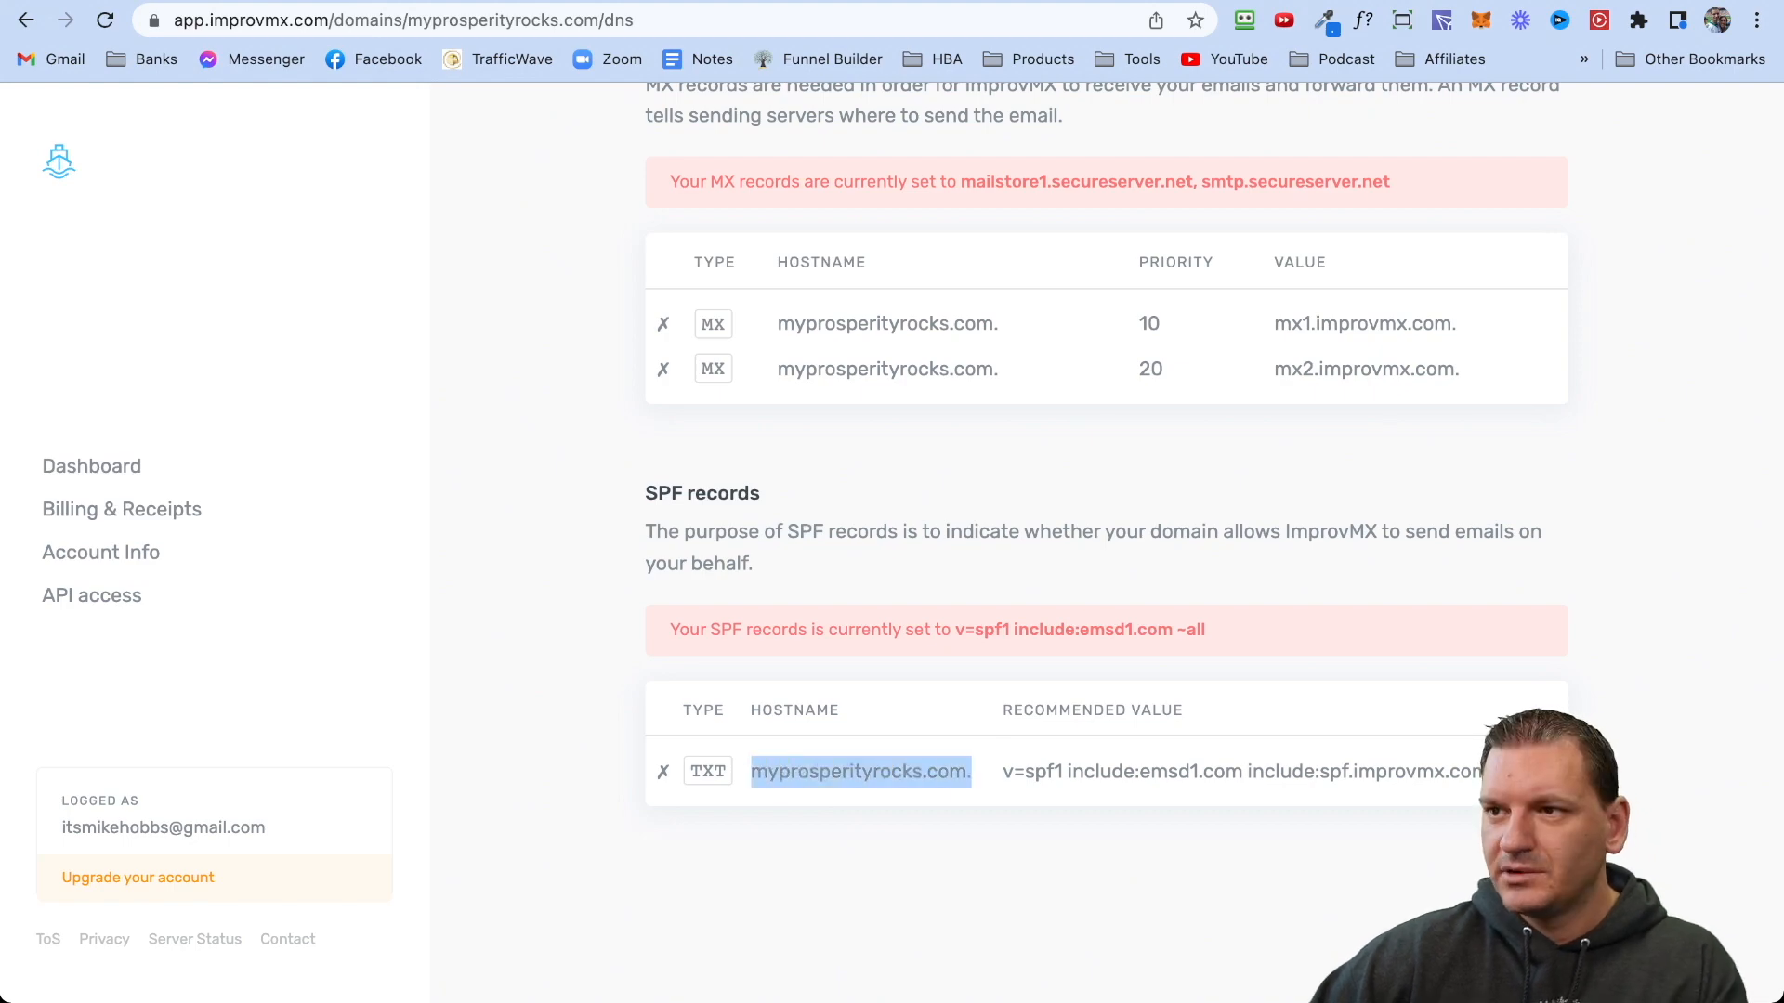
key(ctrl+Tab)
scroll(892, 539, up, 5)
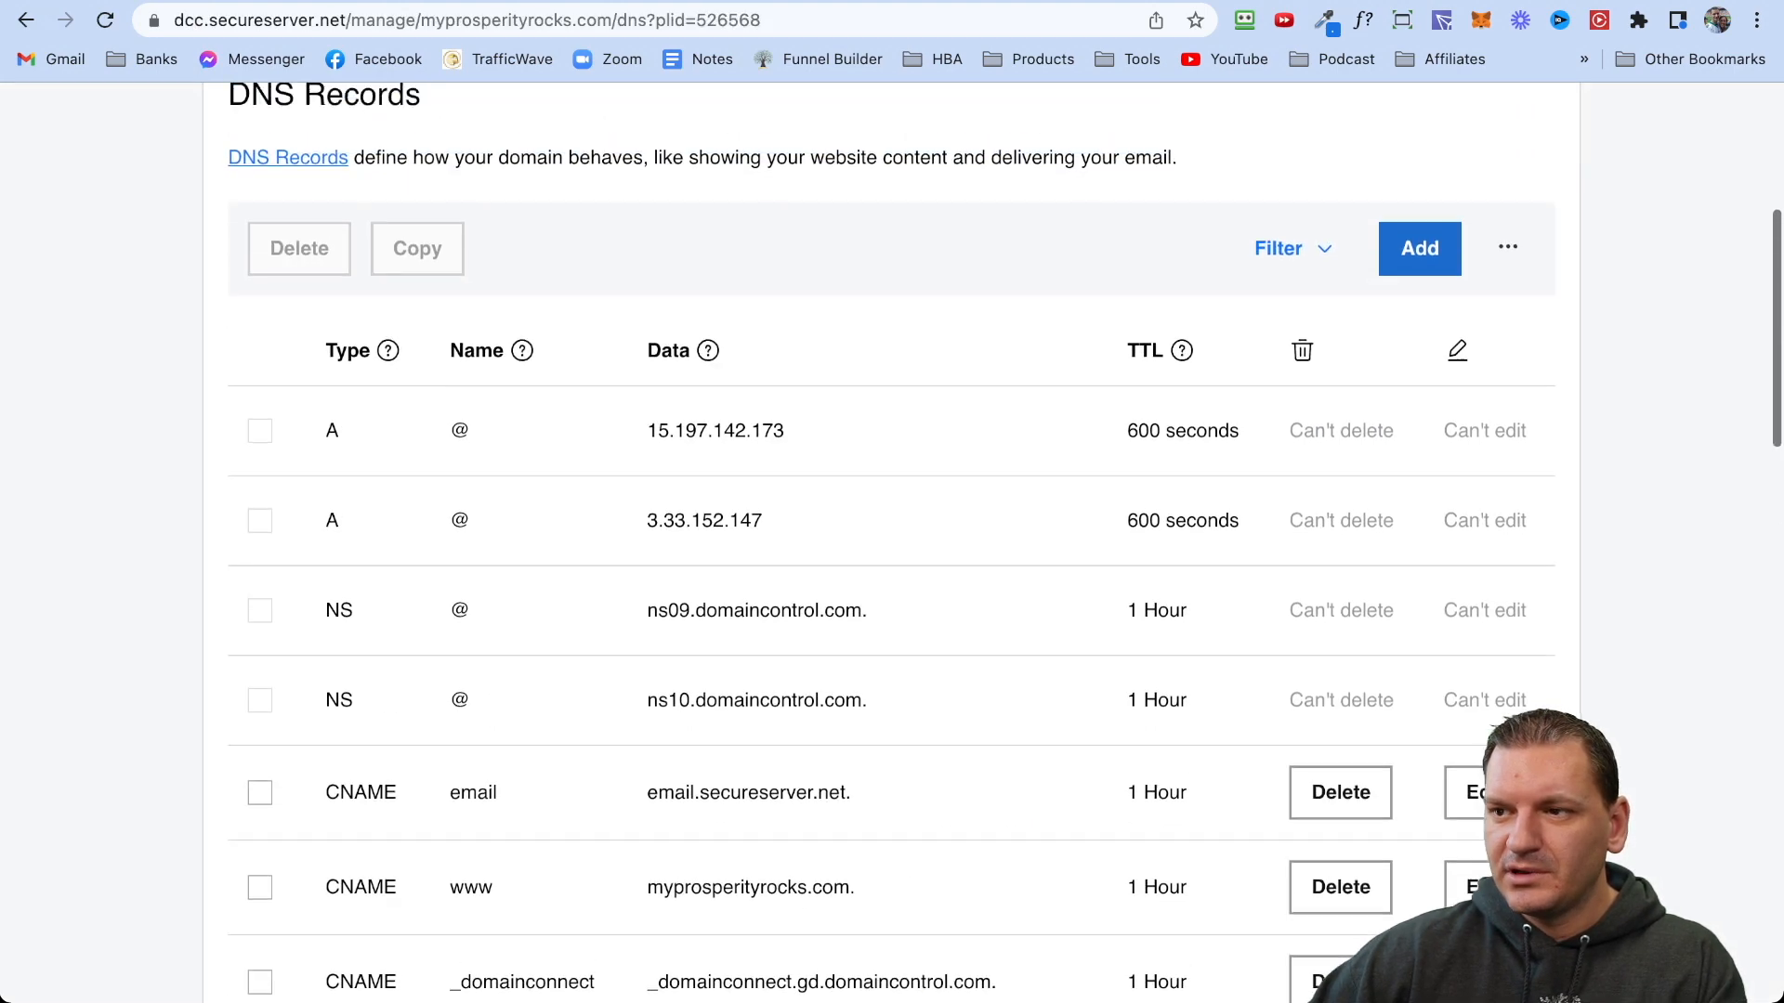
Start a new TXT record in the registrar with name myprosperityrocks.com.
click(1419, 286)
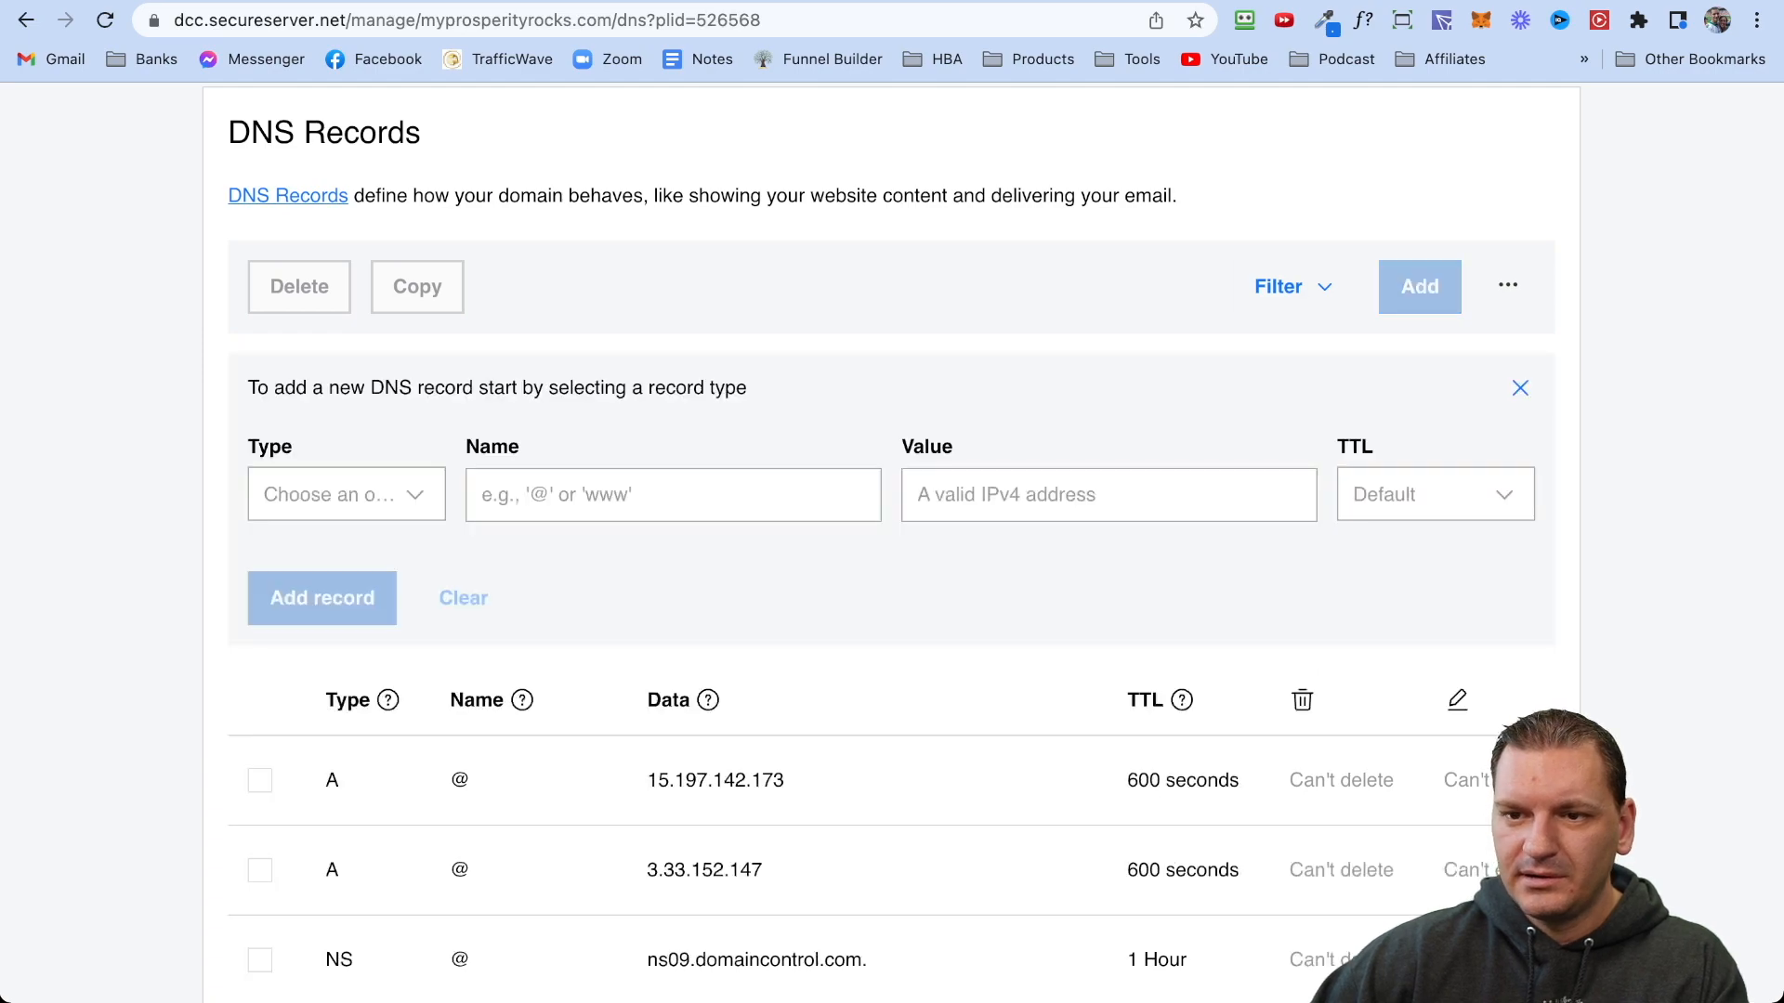
click(346, 494)
scroll(339, 810, down, 1)
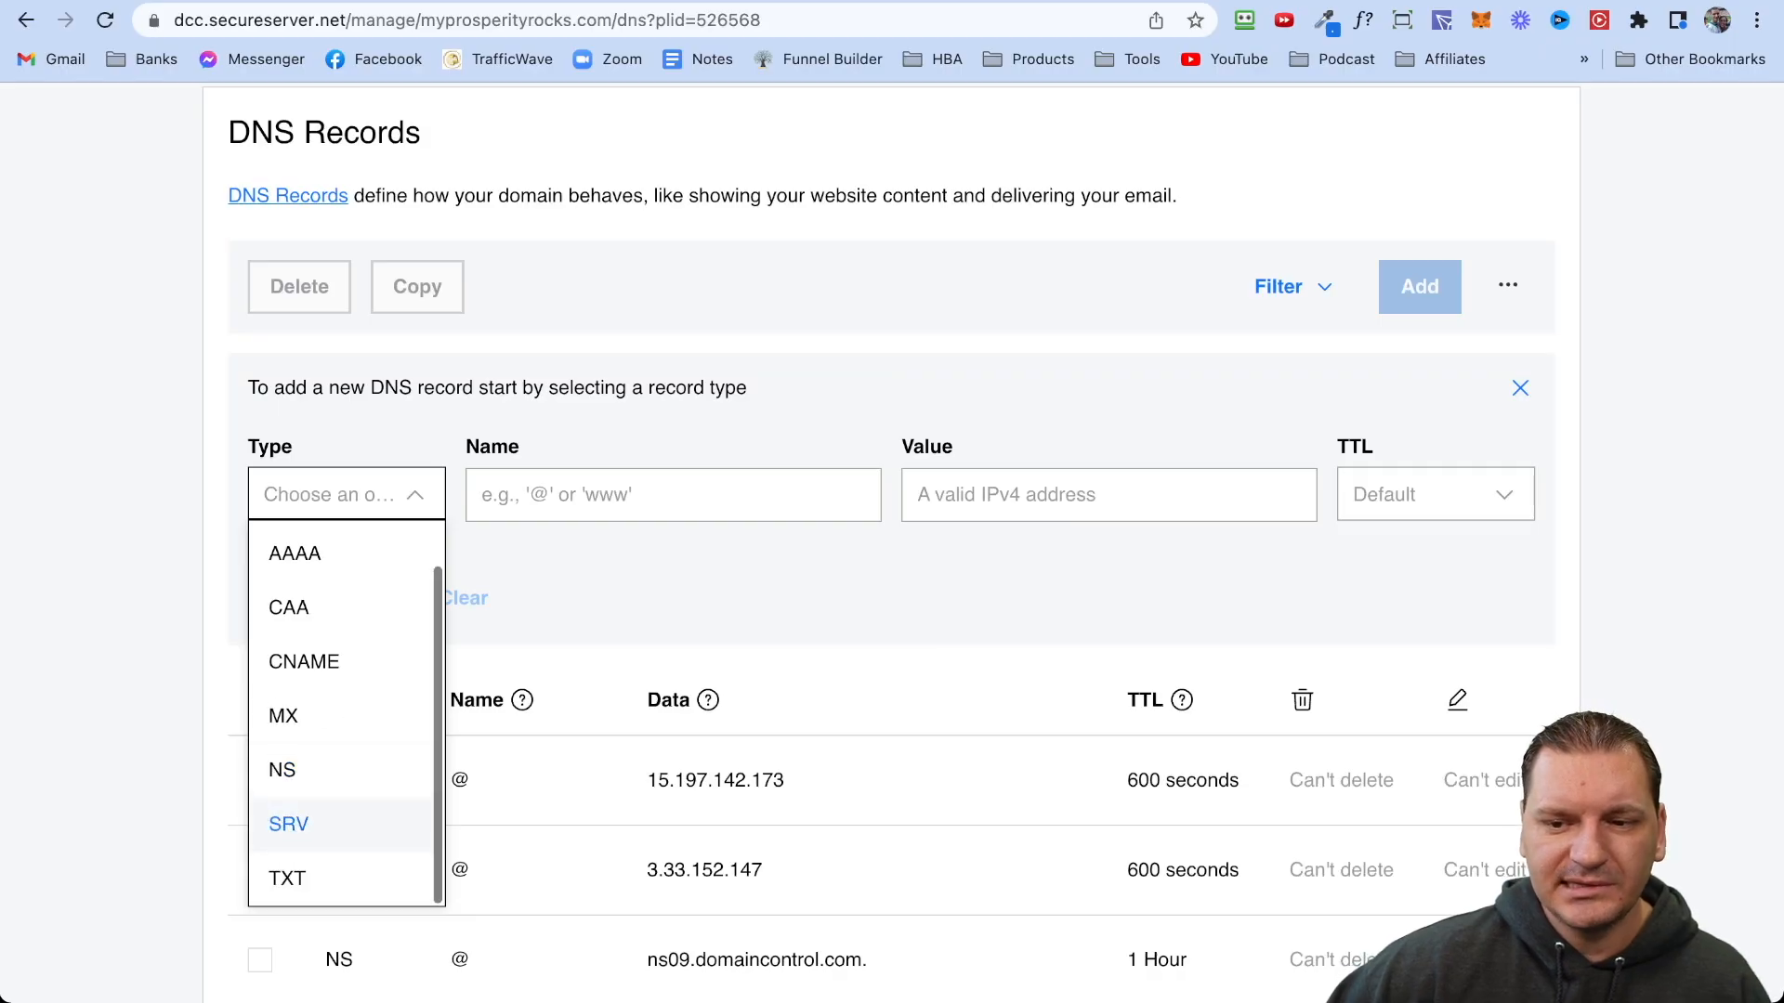
click(287, 878)
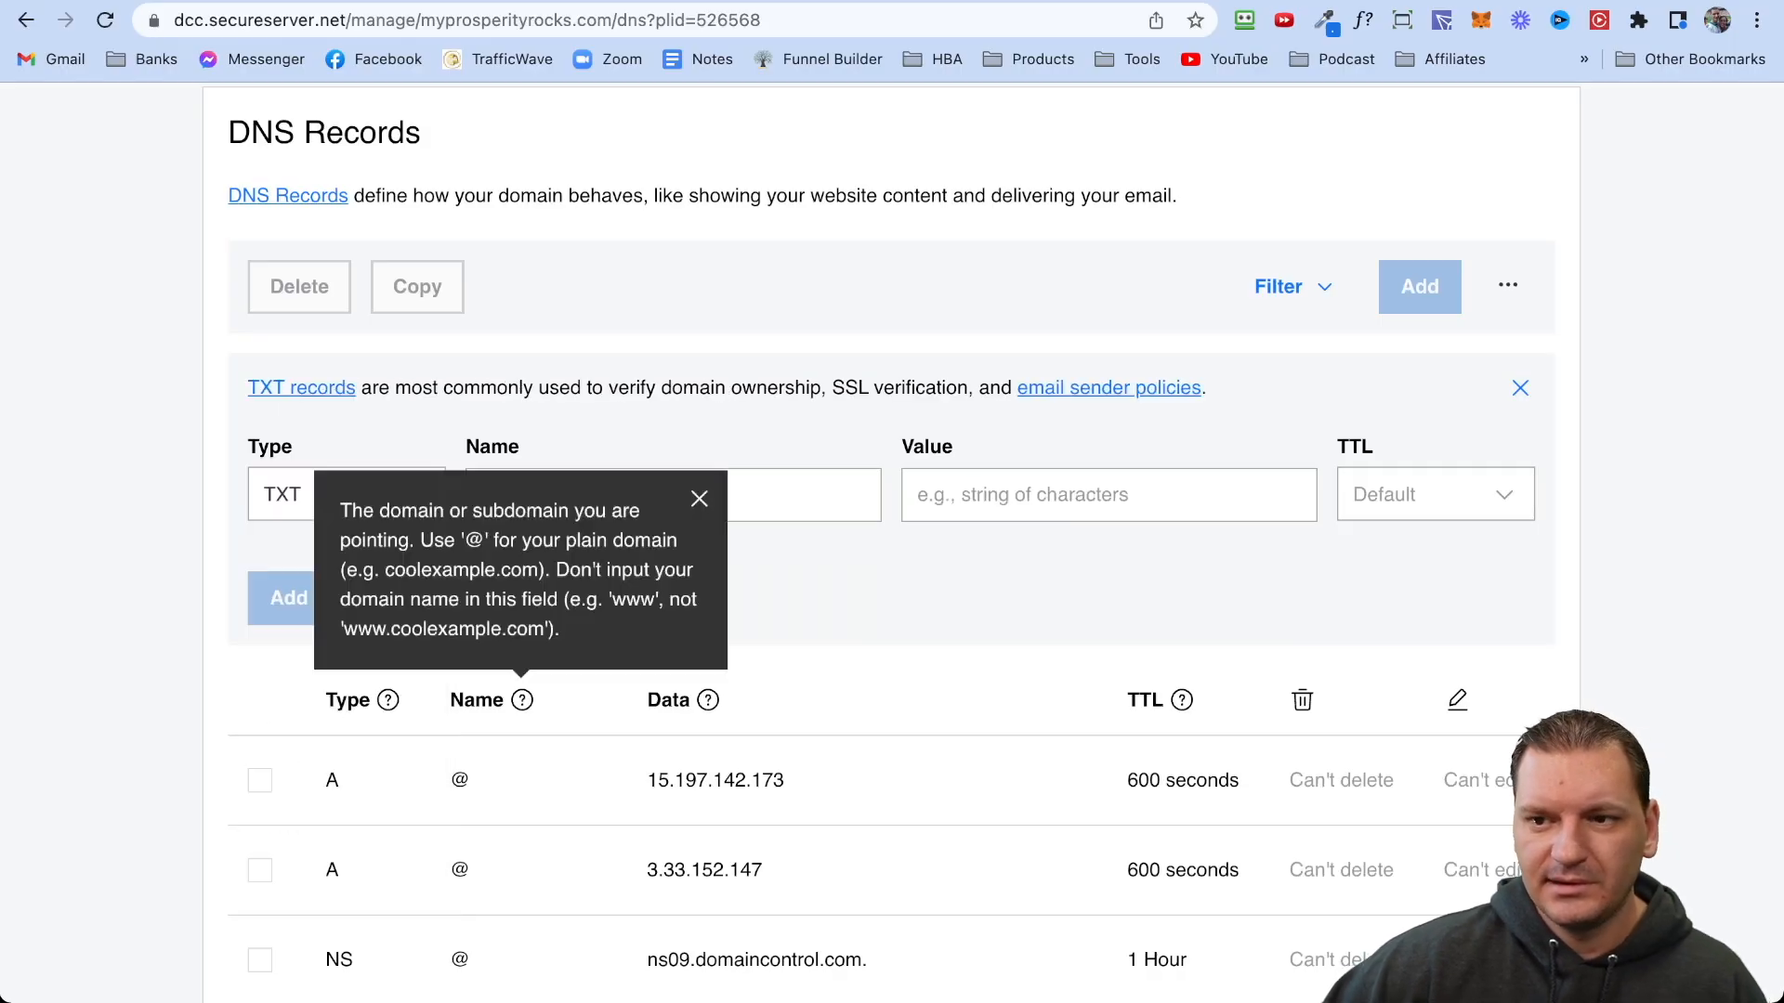
click(595, 495)
key(super+v)
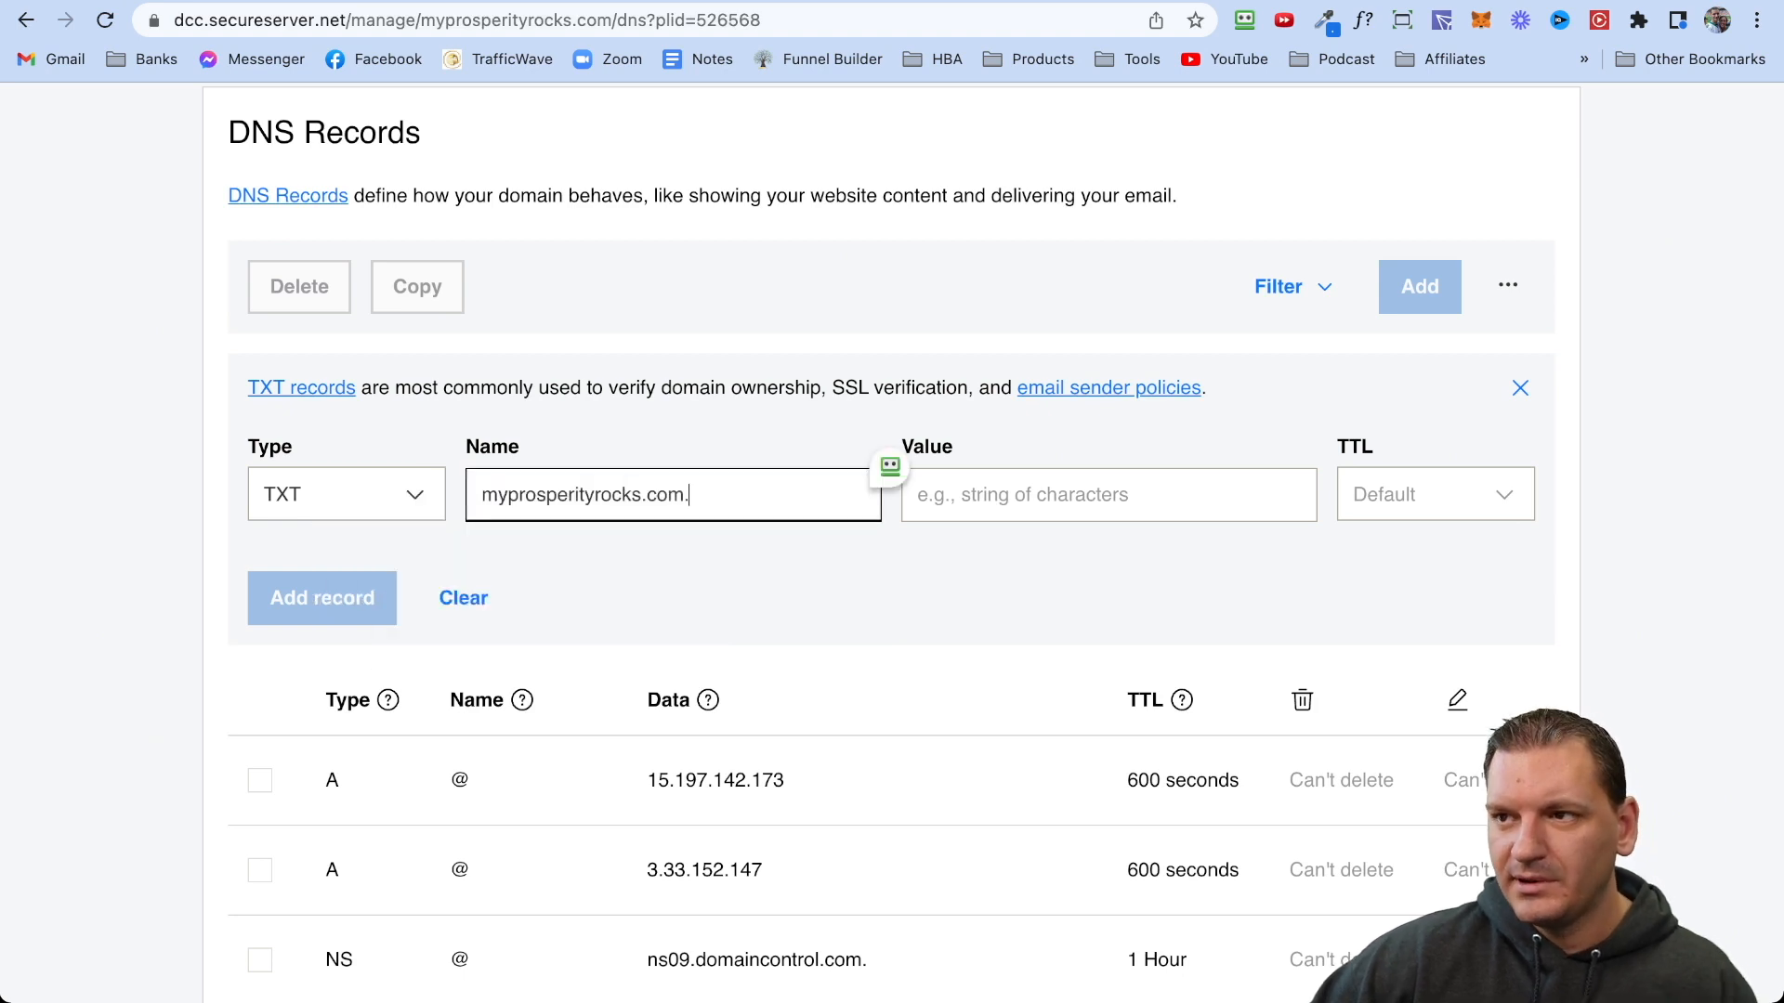
Give the TXT record the value v=spf1 include:emsd1.com include:spf.improvmx.com ~all and save it.
click(1521, 2)
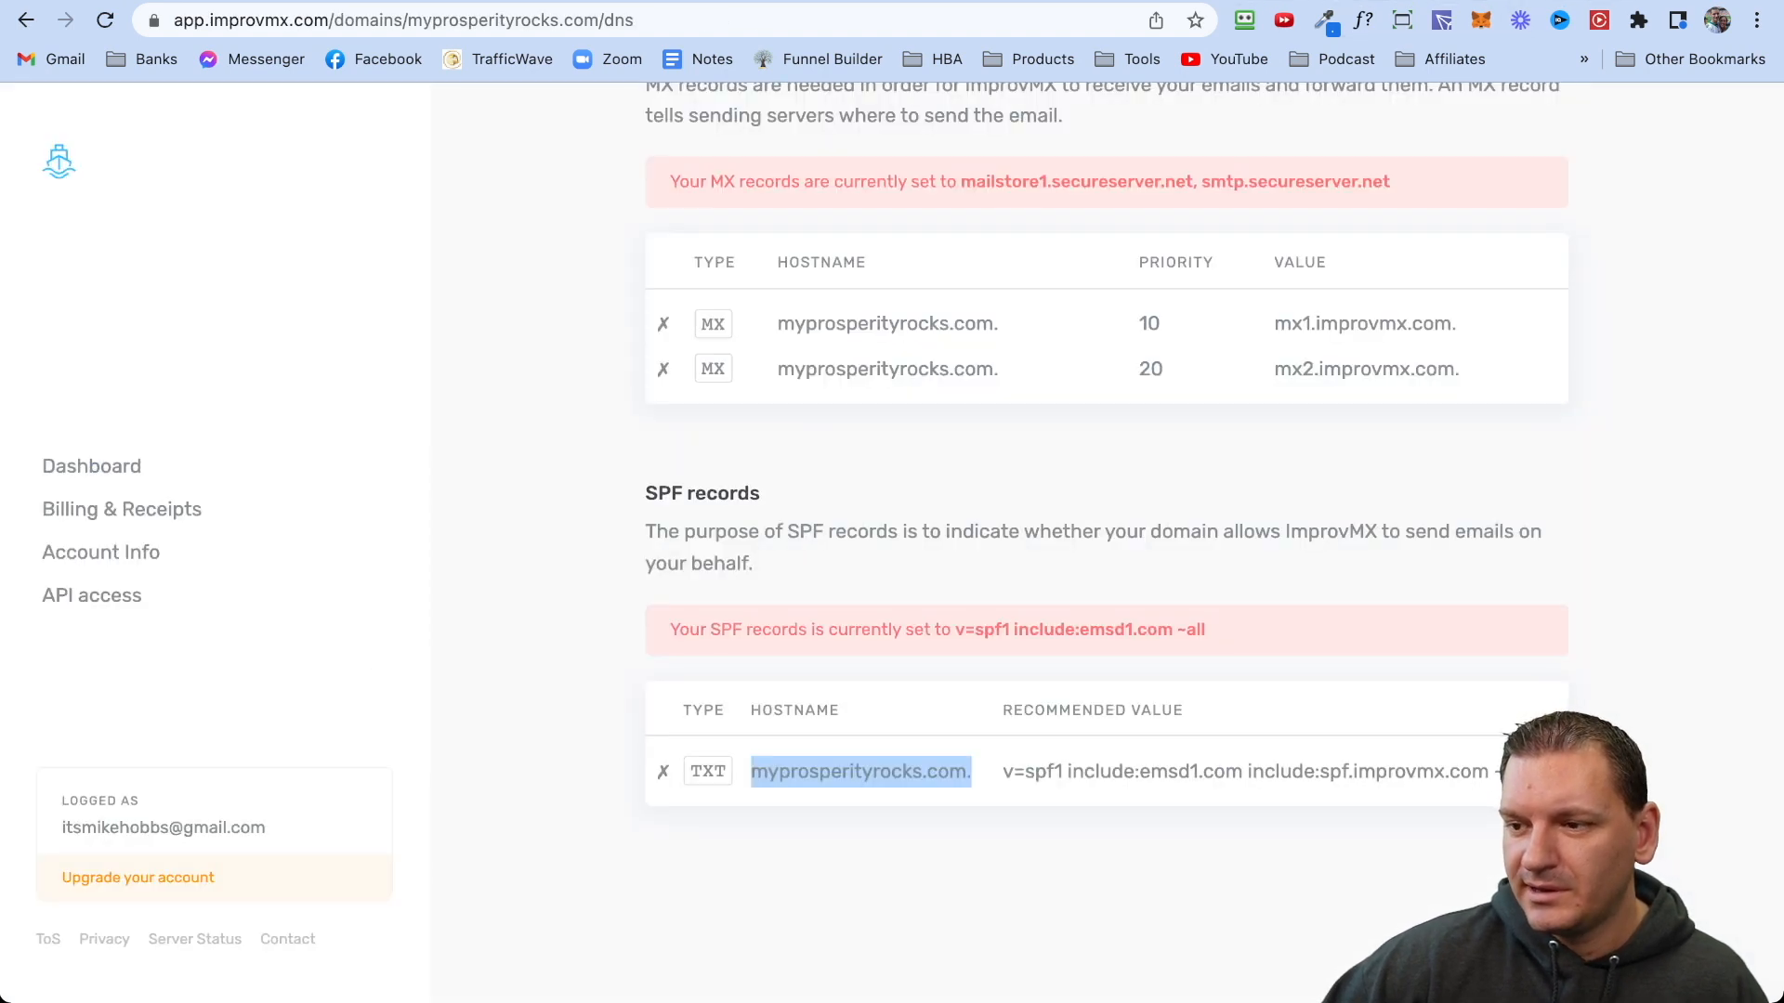
click(1533, 772)
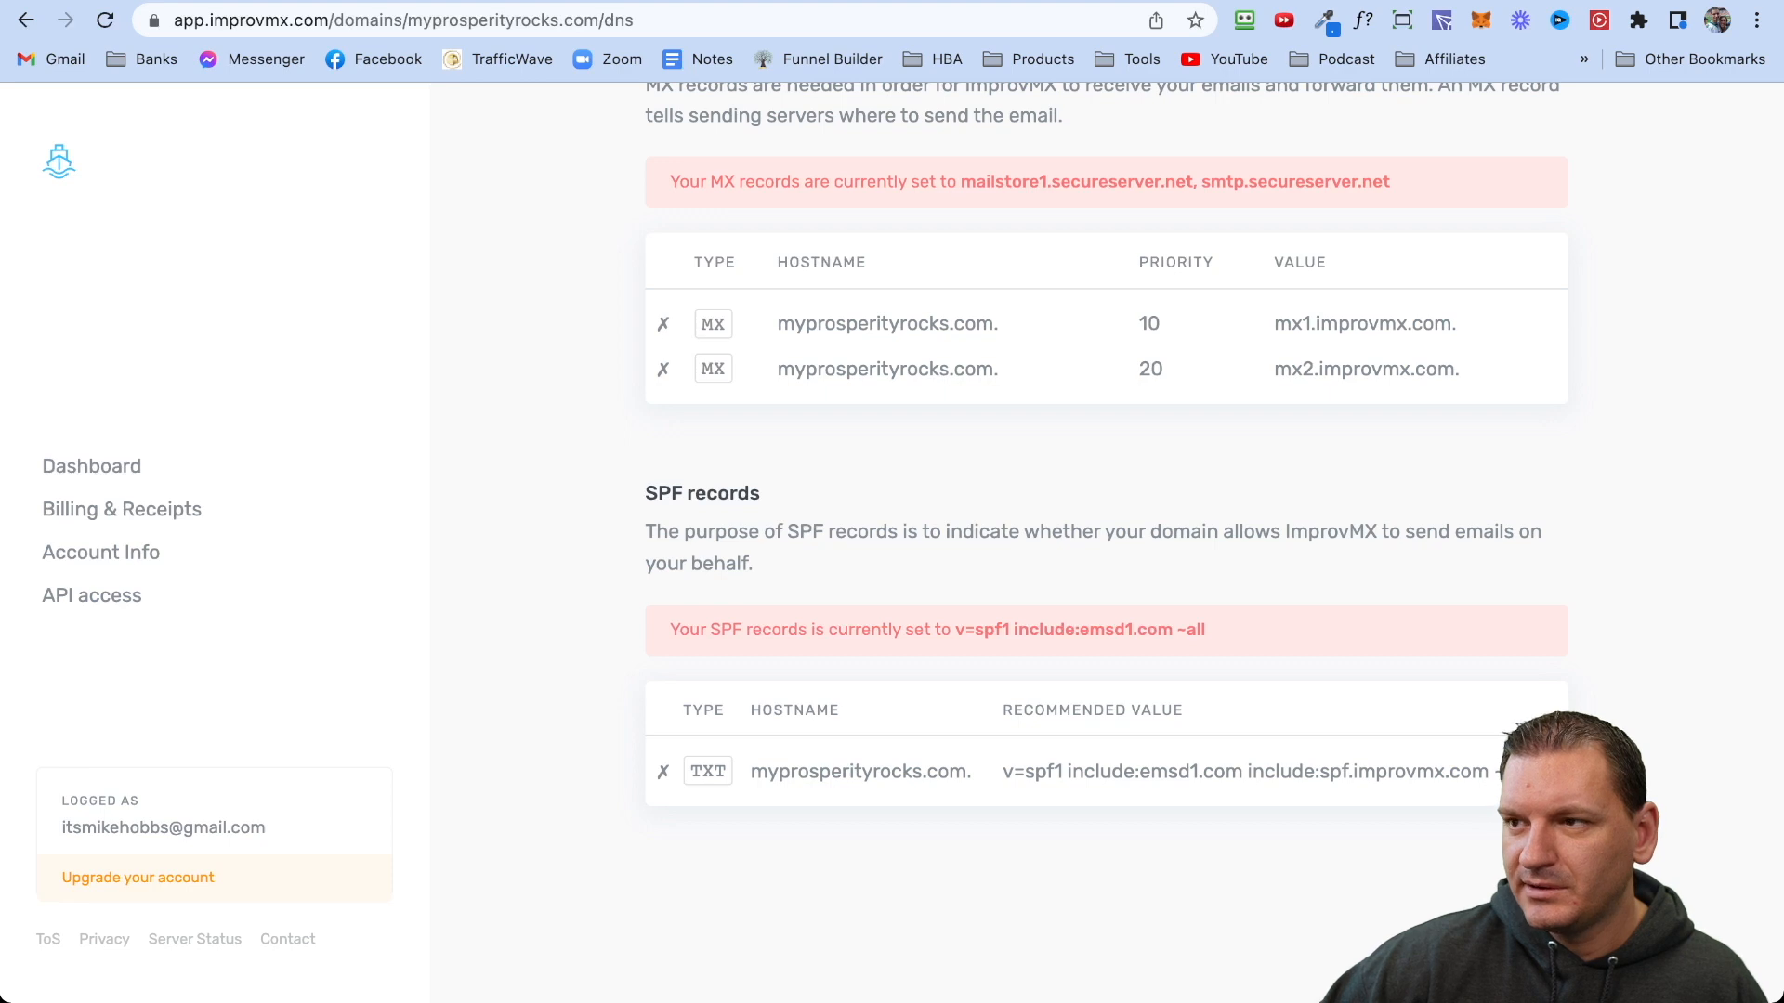
key(ctrl+shift+Tab)
key(Tab)
key(ctrl+v)
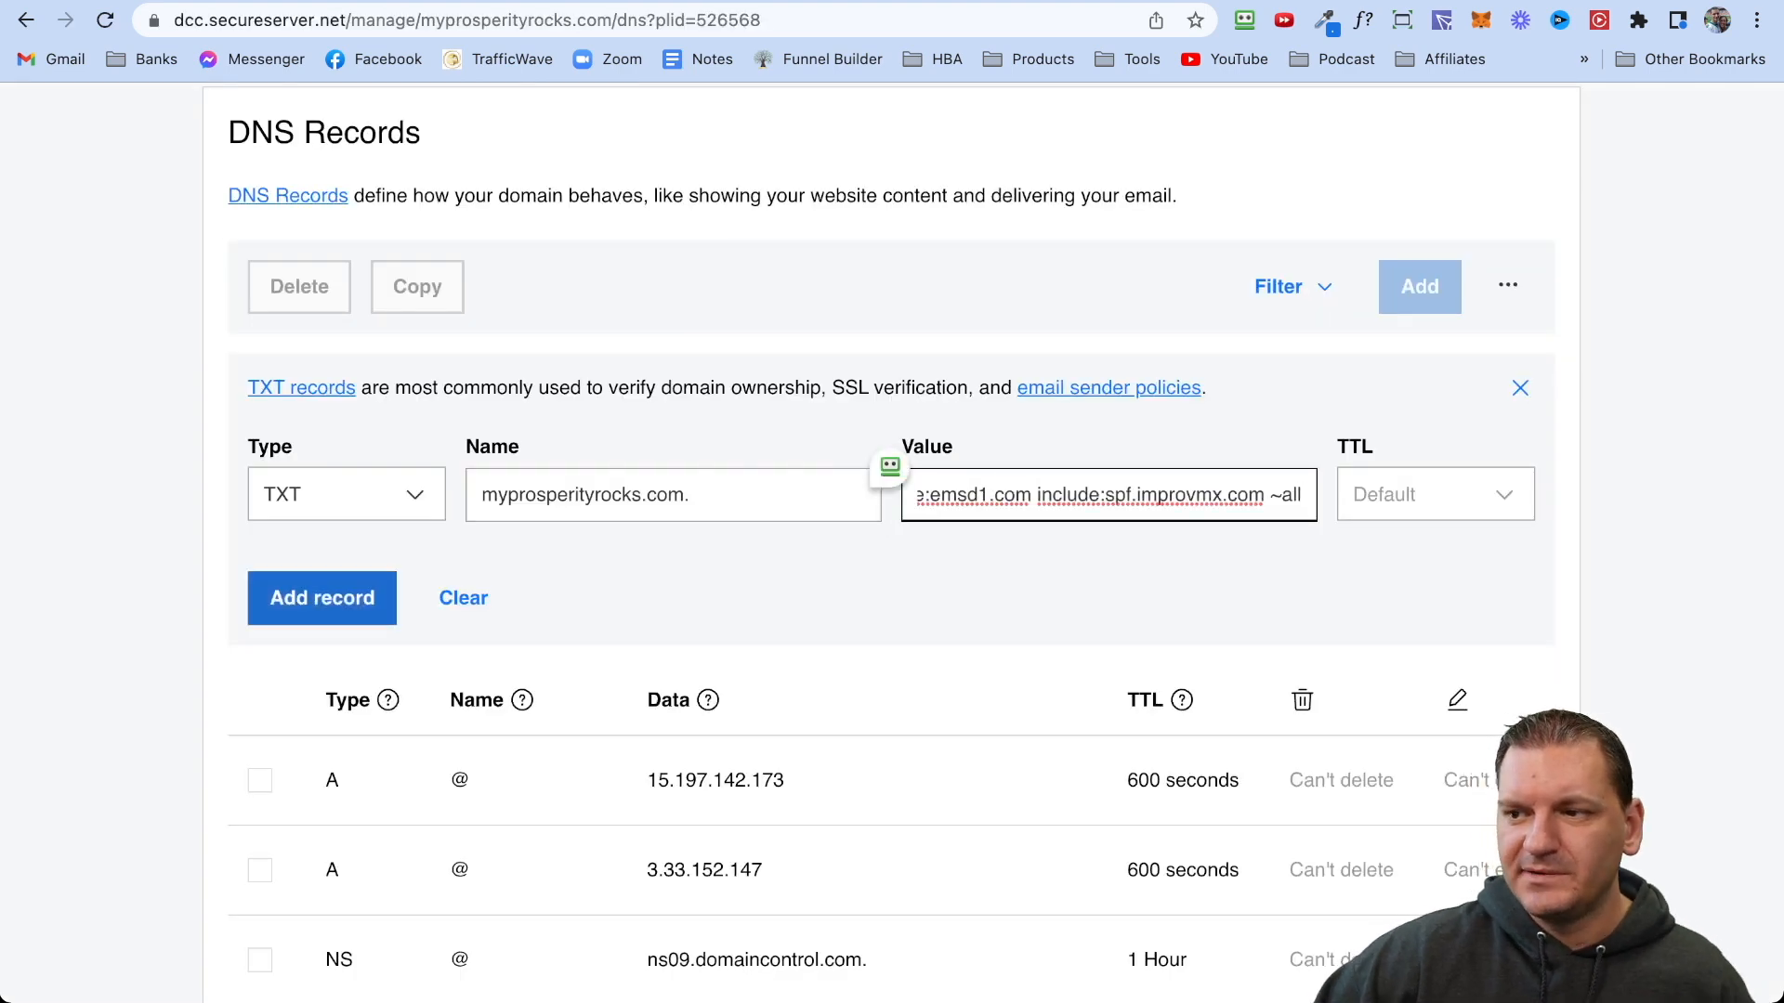
key(Tab)
key(Tab)
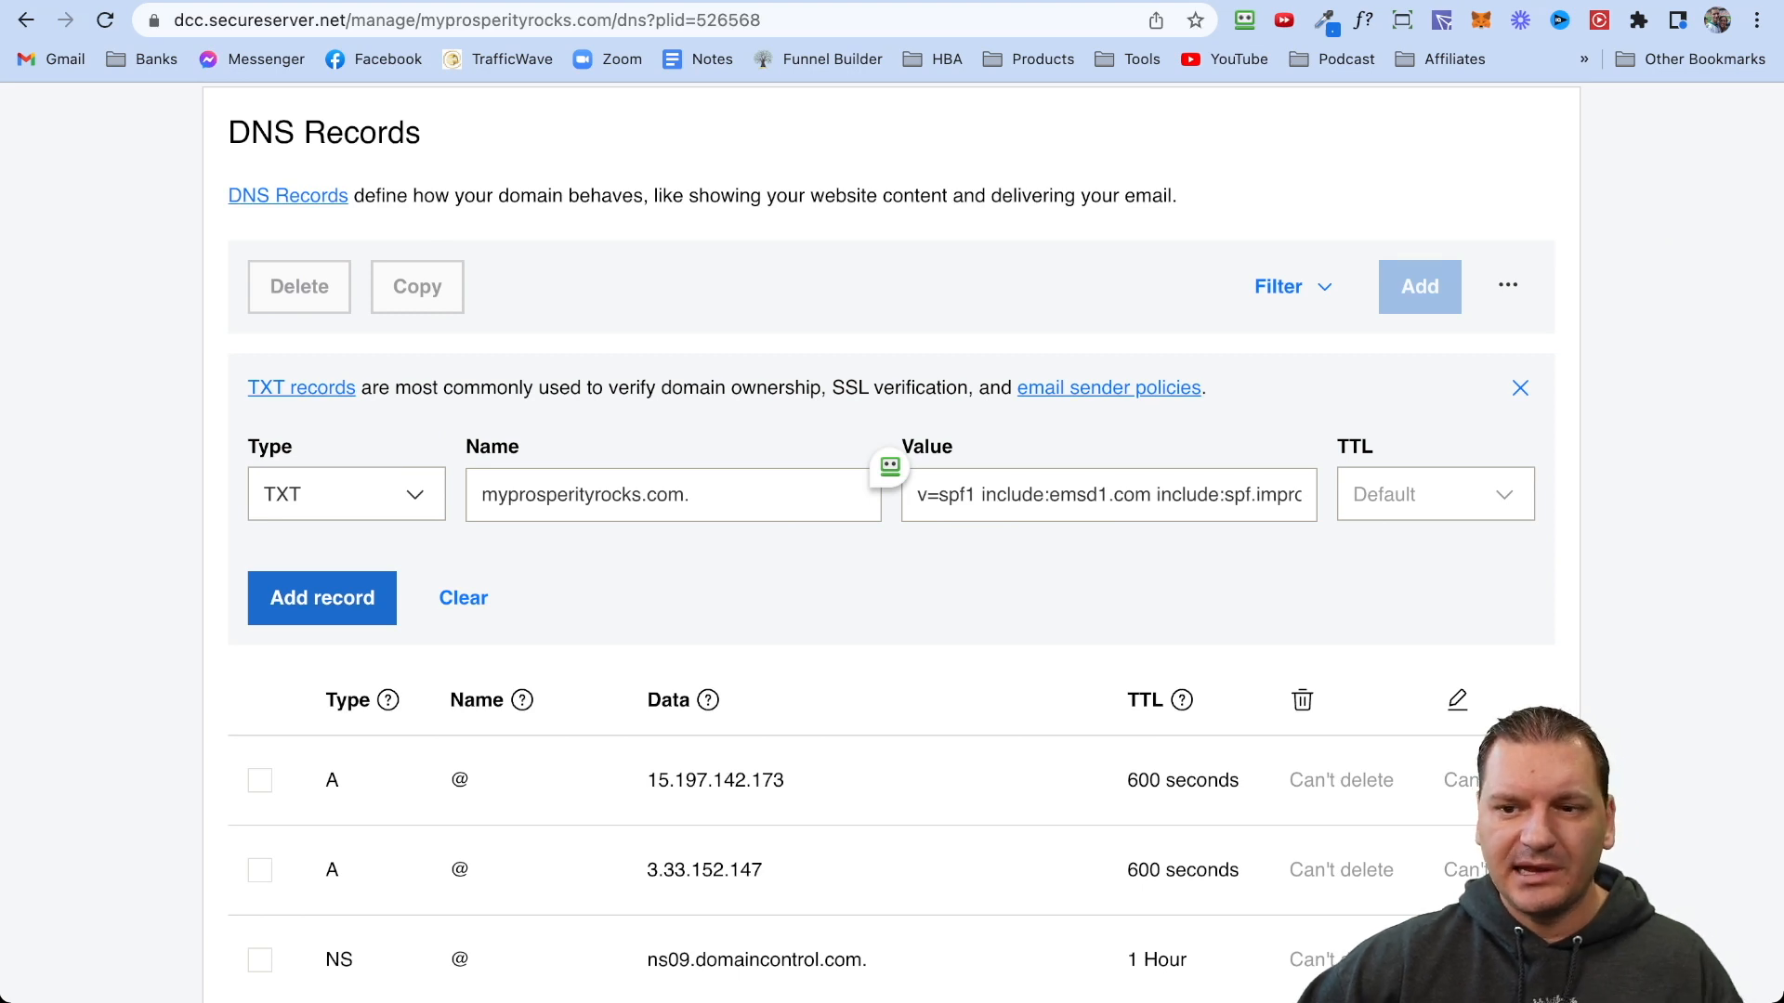
click(322, 597)
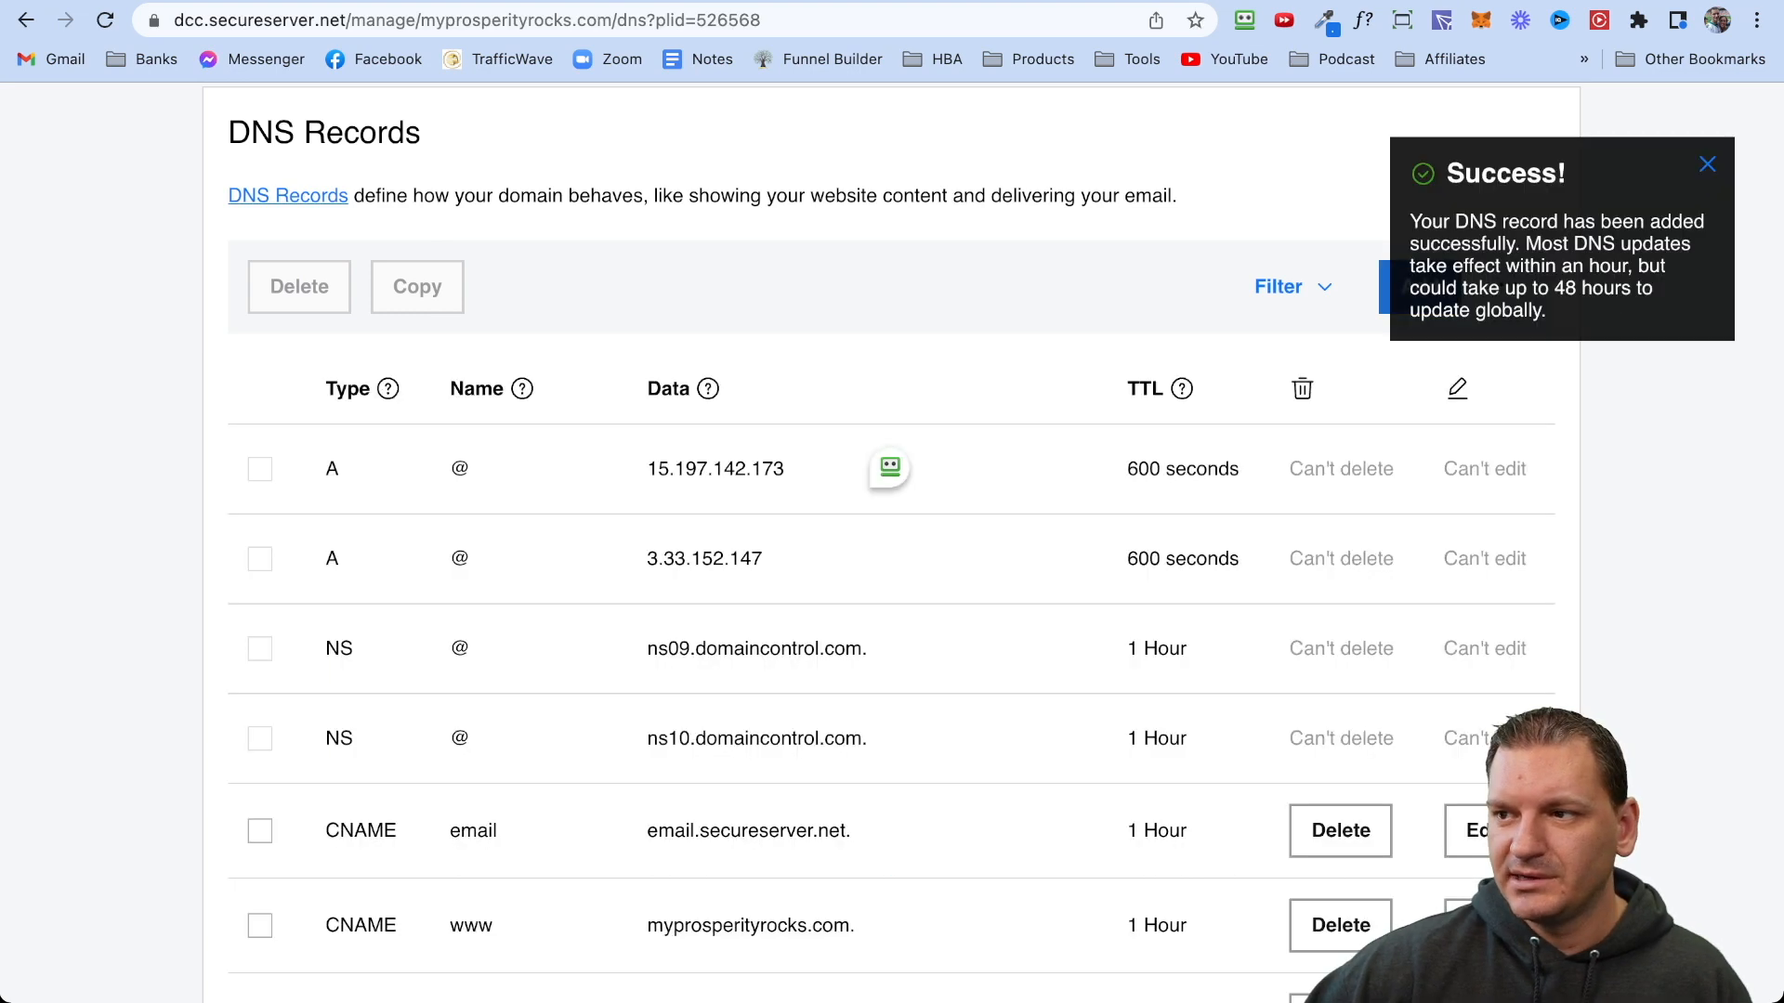
Scroll through the updated DNS records, then return to the top of ImprovMX's DNS Settings page.
scroll(892, 558, down, 2)
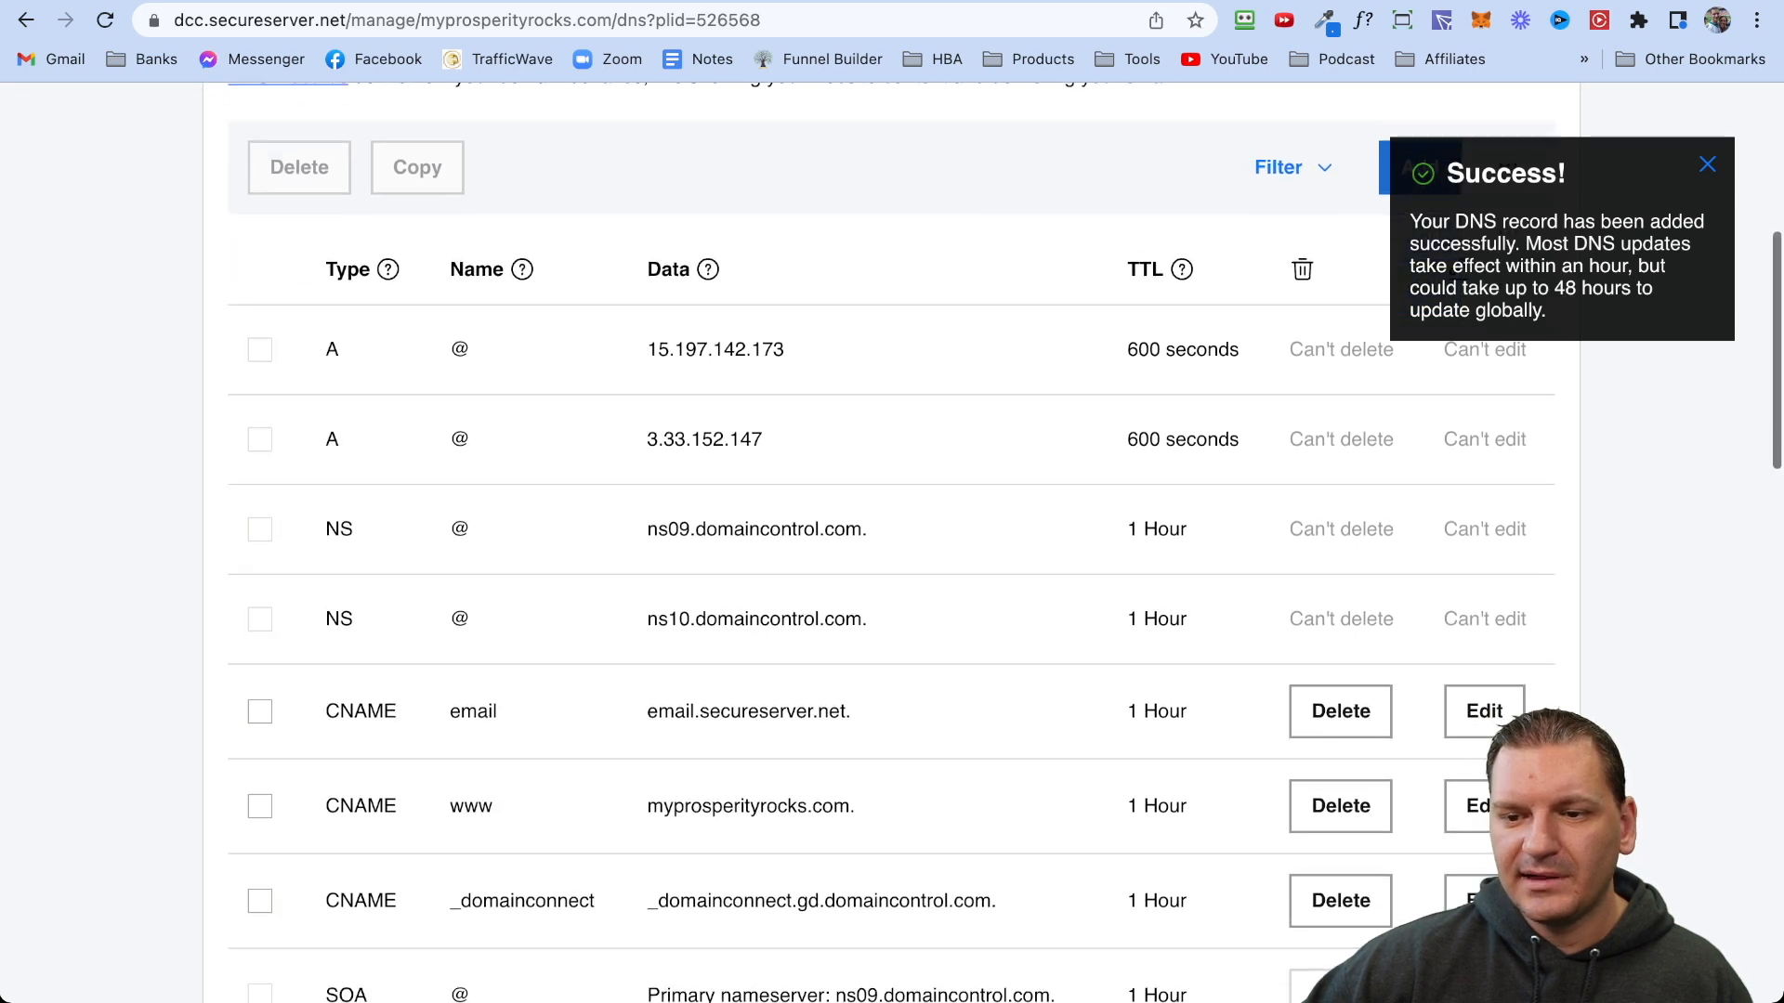
scroll(892, 529, down, 5)
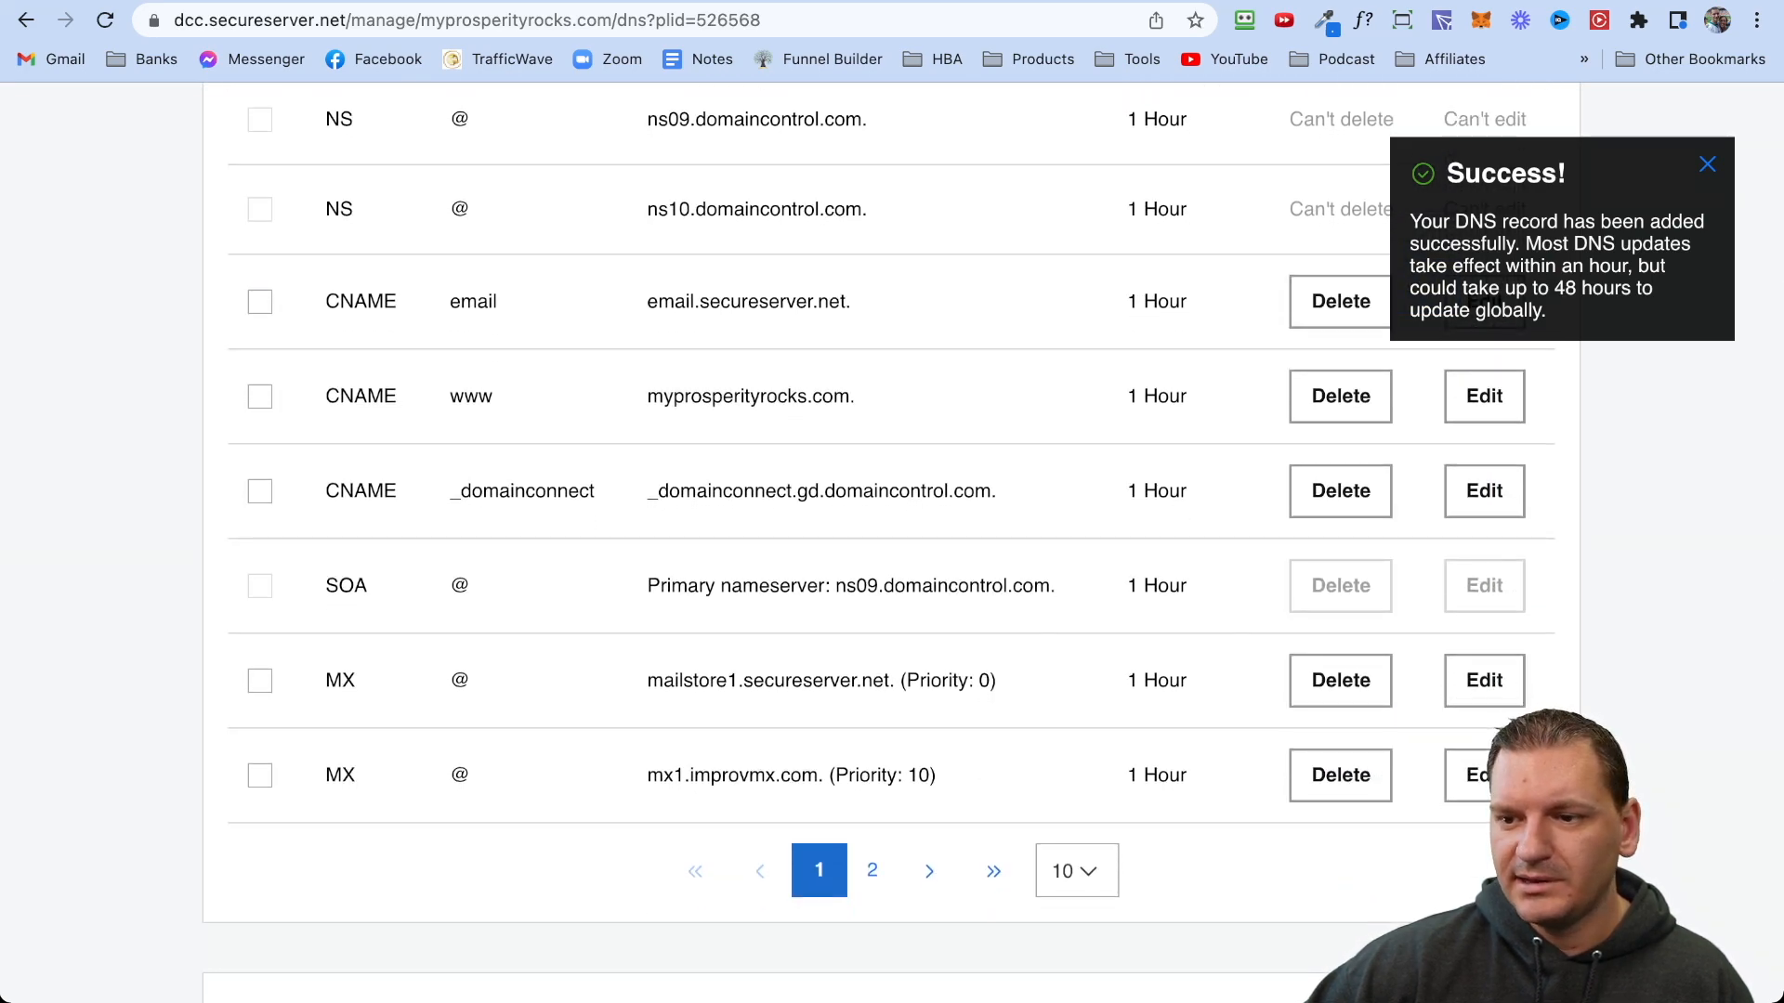
key(ctrl+Tab)
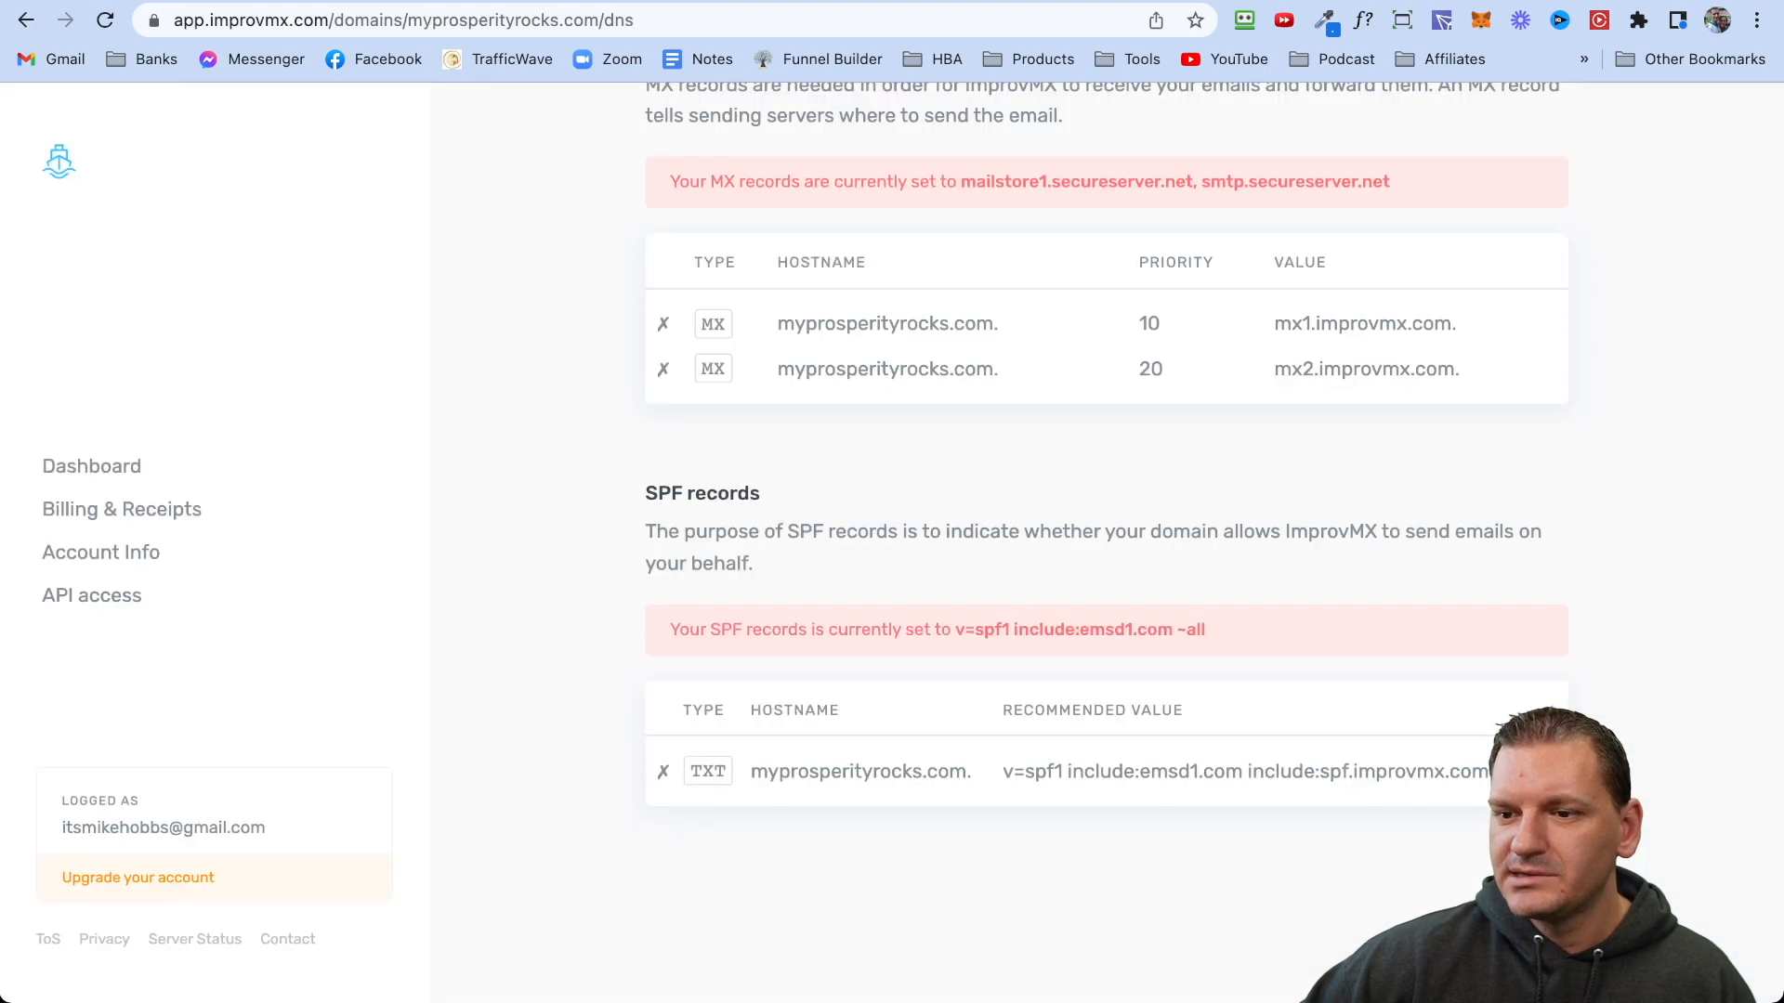
scroll(1105, 538, up, 3)
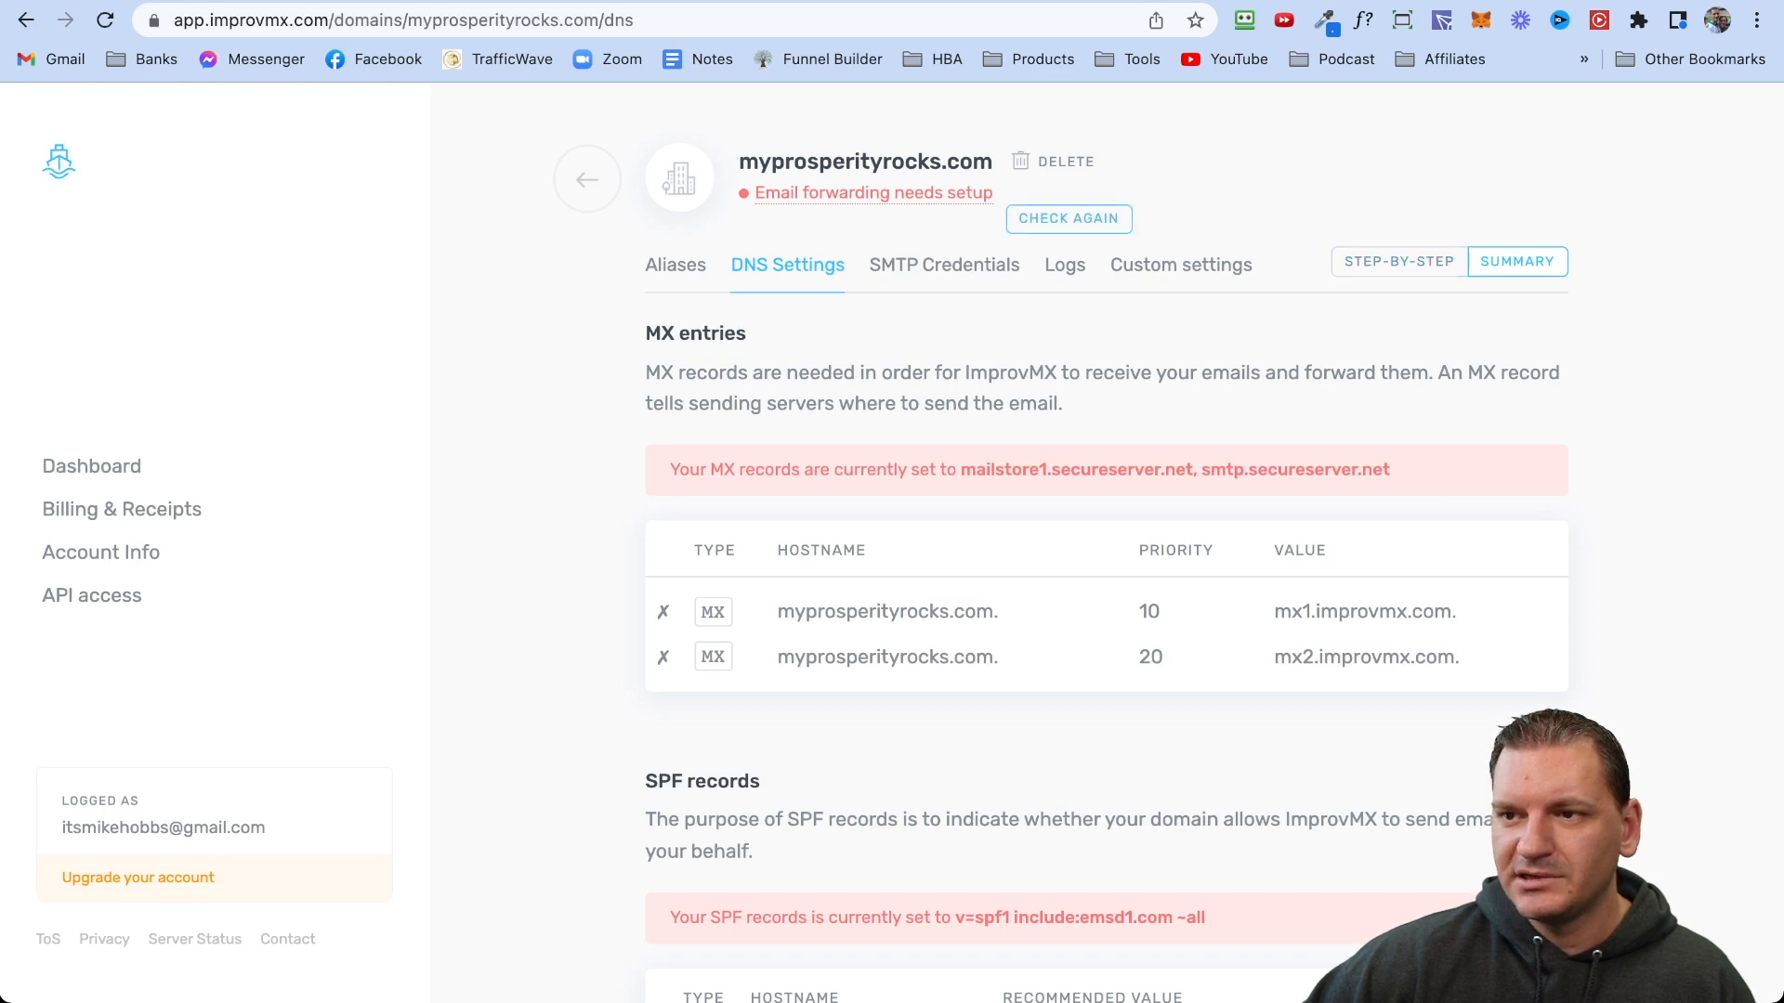
Run CHECK AGAIN in ImprovMX, review the detected MX servers, then go back to the registrar's records.
click(1069, 220)
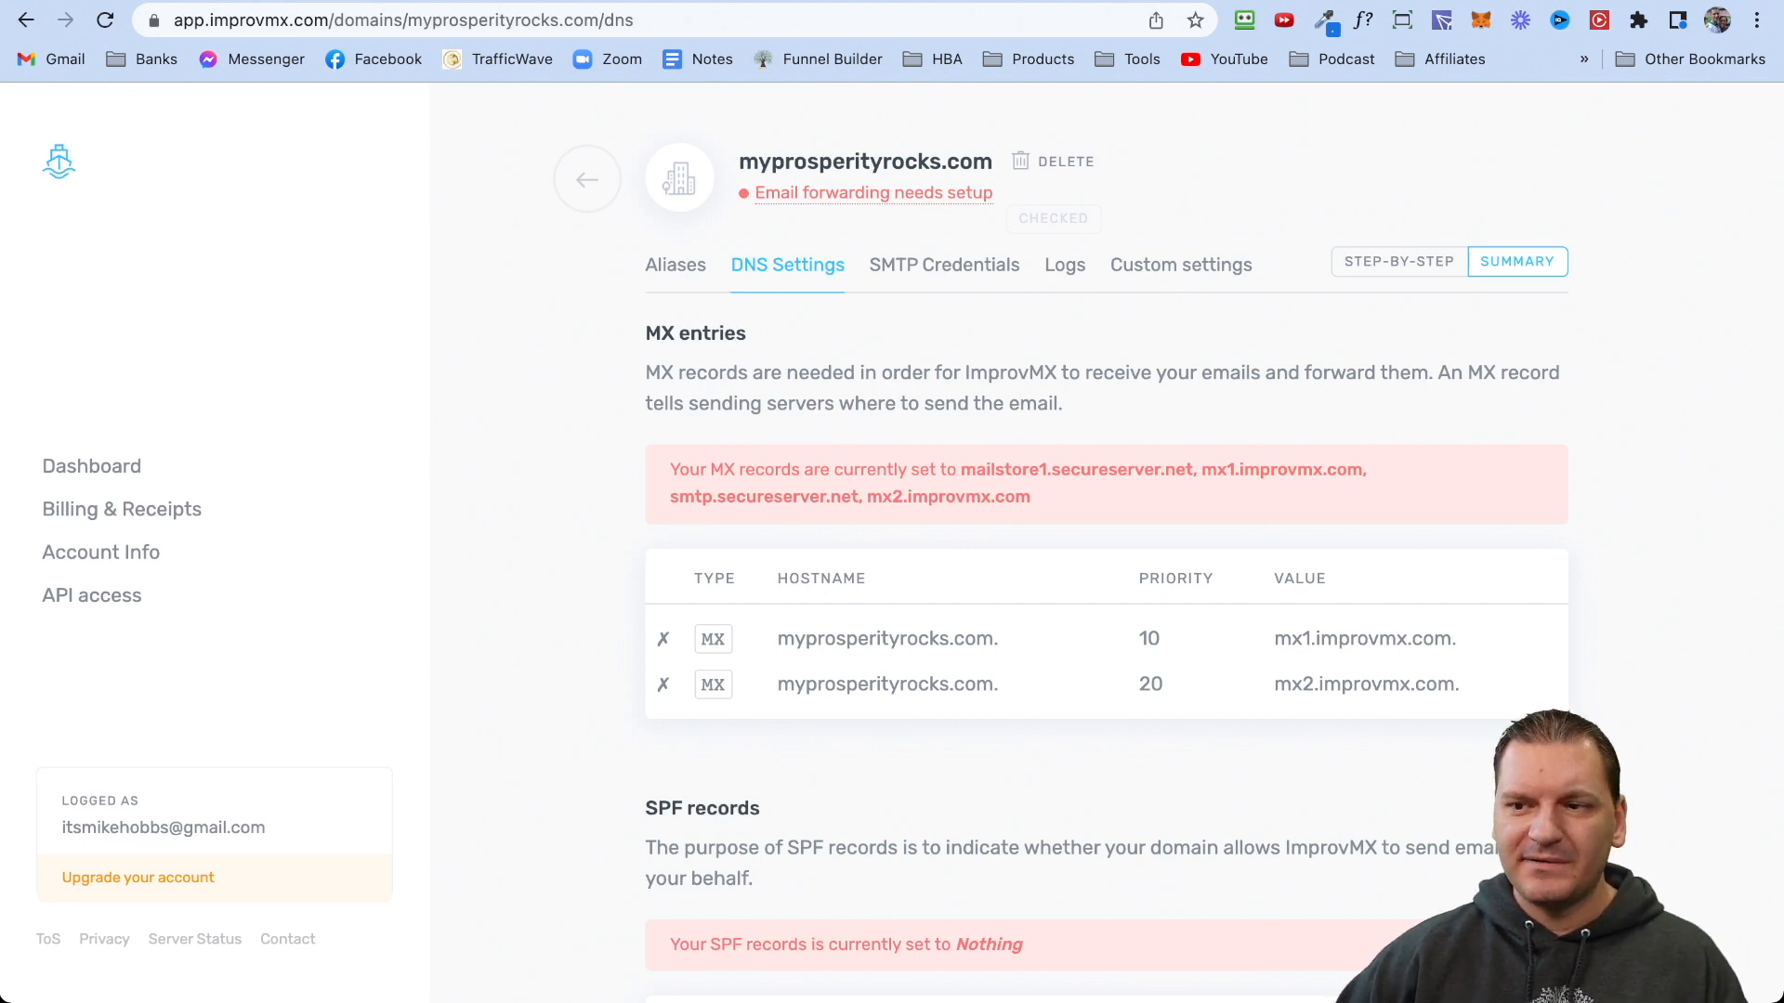
scroll(1106, 539, down, 3)
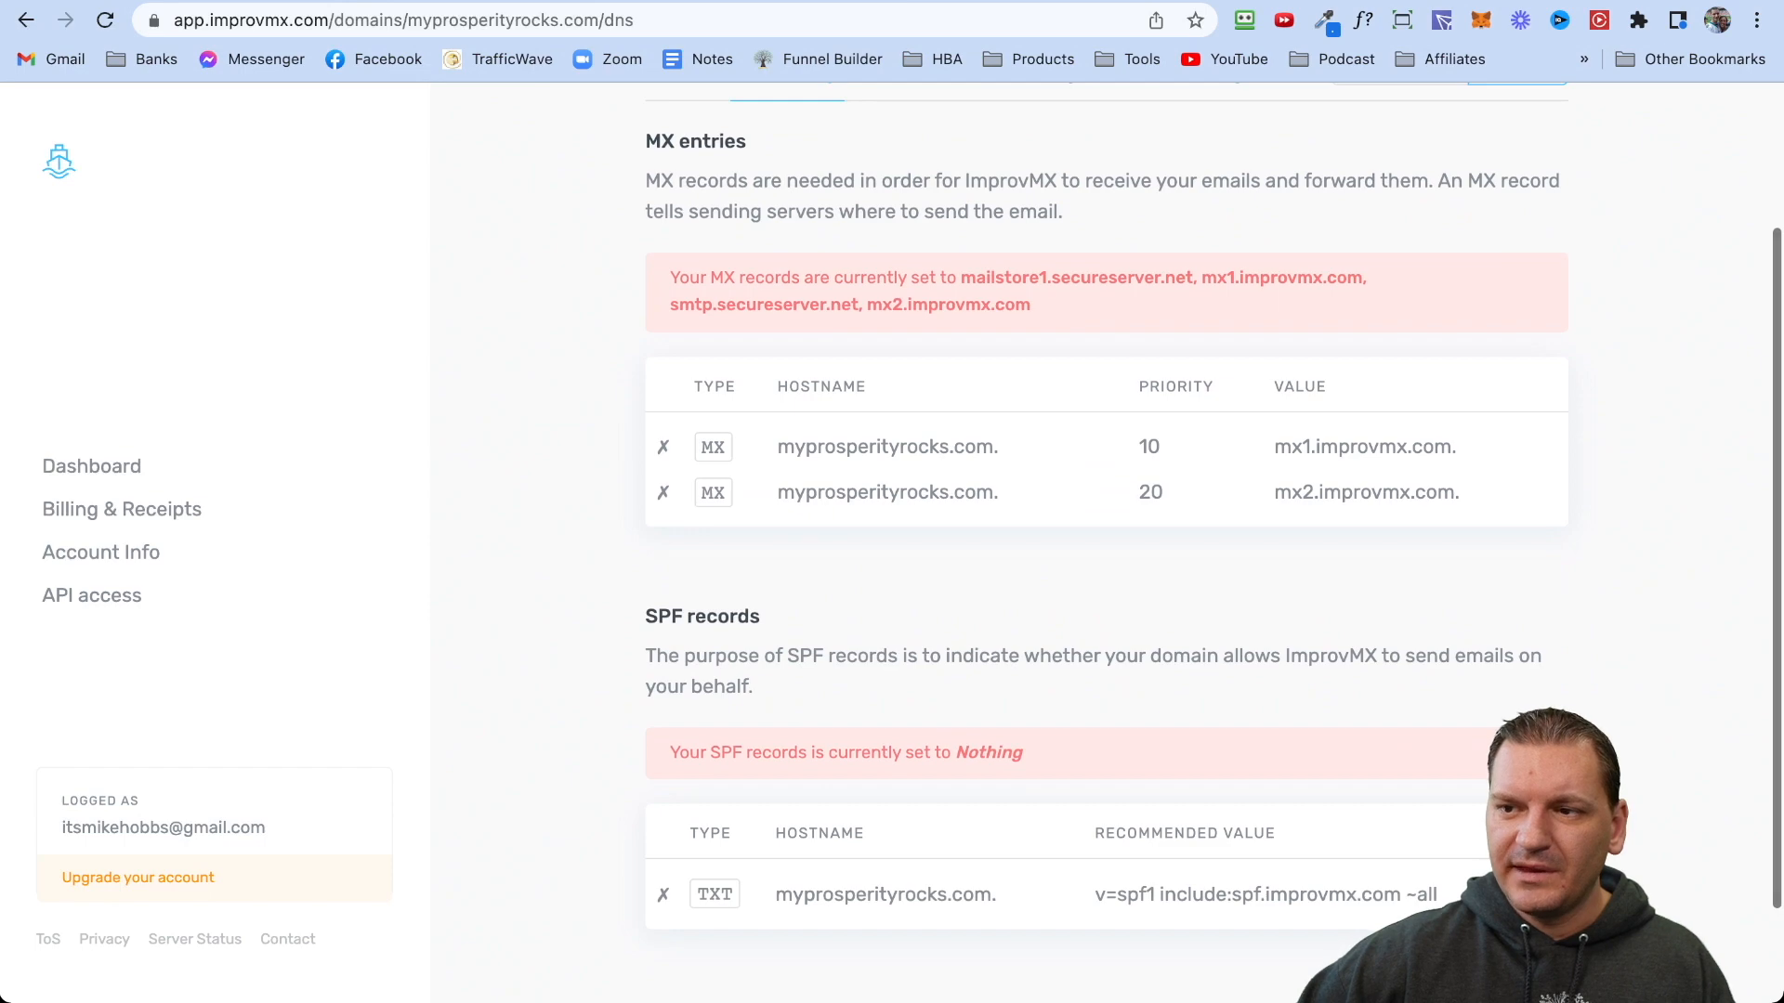
drag(958, 277, 1109, 276)
key(ctrl+Tab)
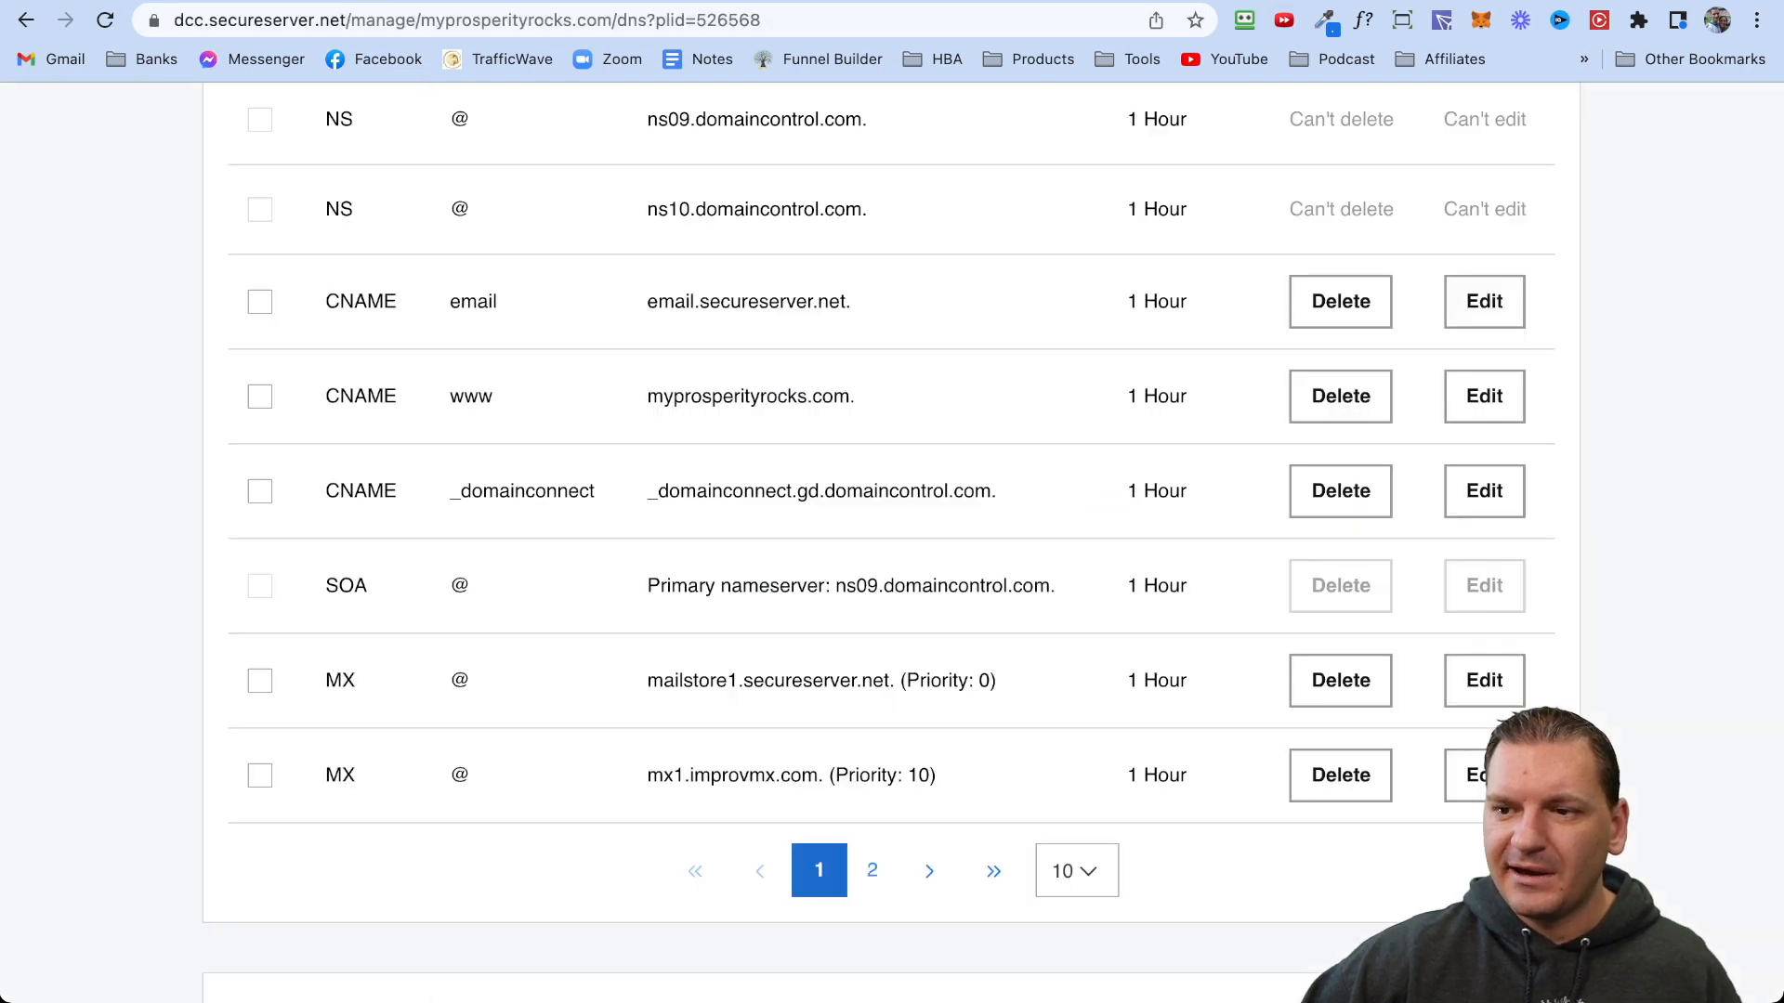
On page 2 of DNS records, delete the smtp.secureserver.net MX record and one other outdated record.
scroll(892, 539, up, 5)
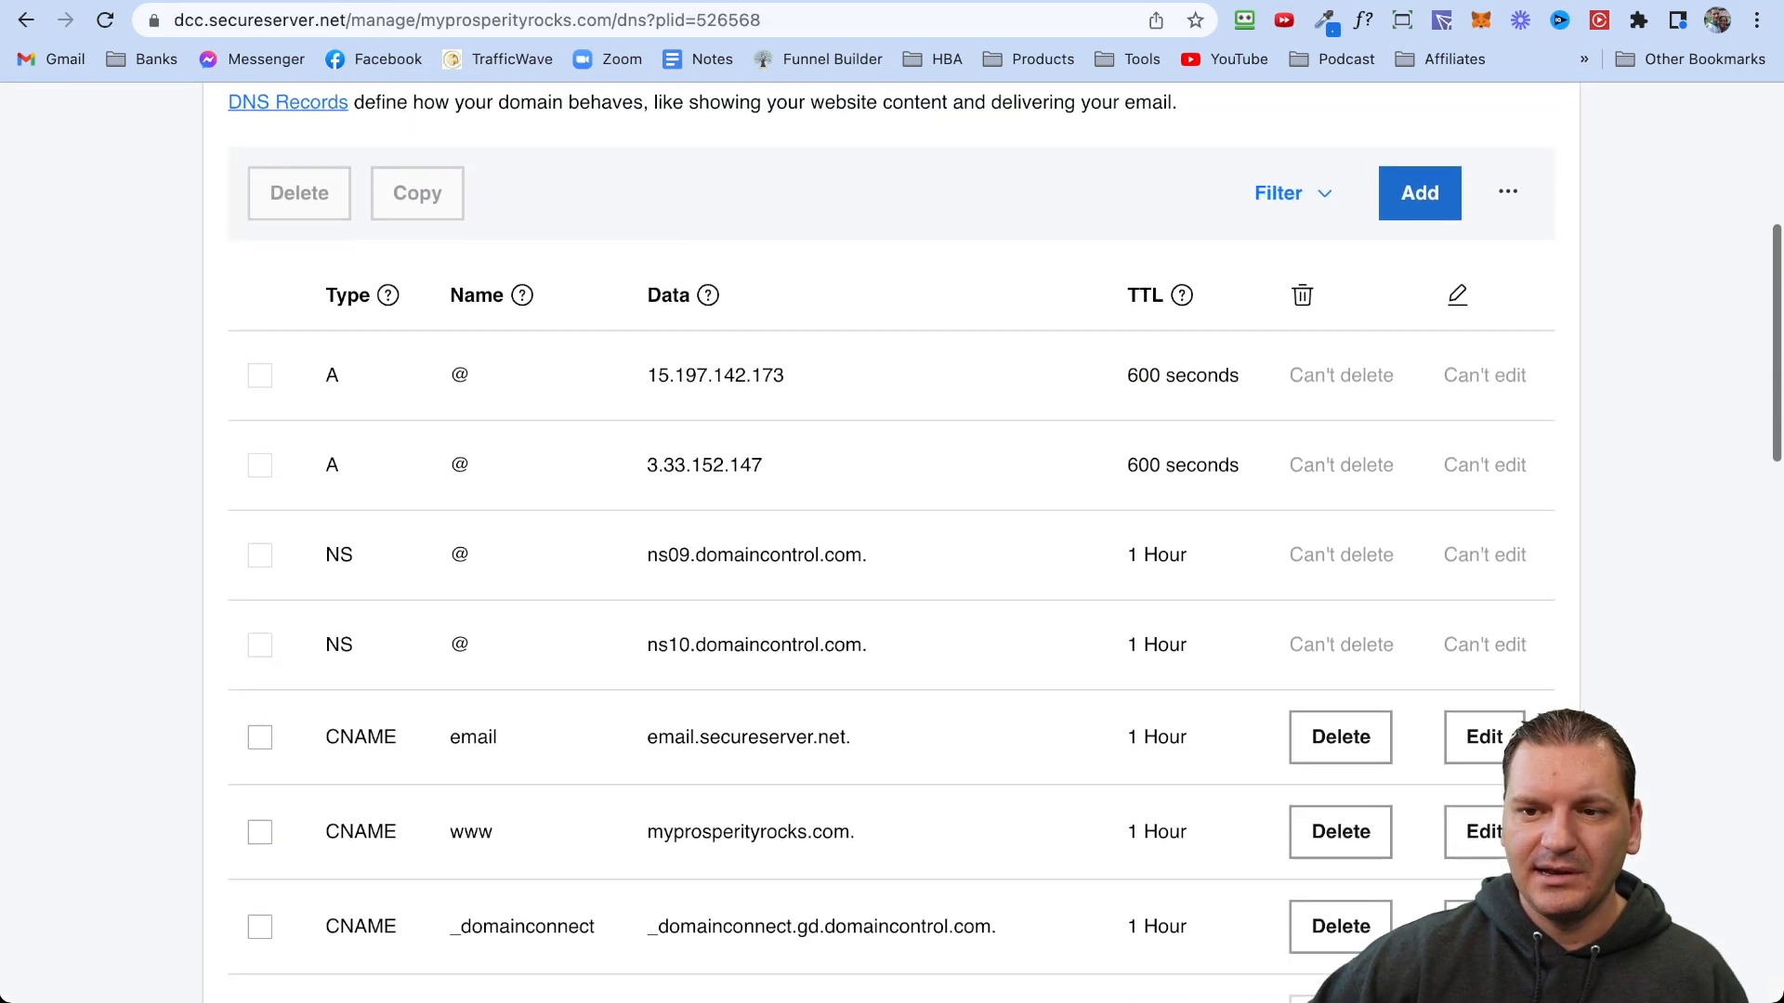
scroll(892, 539, down, 5)
scroll(892, 539, down, 1)
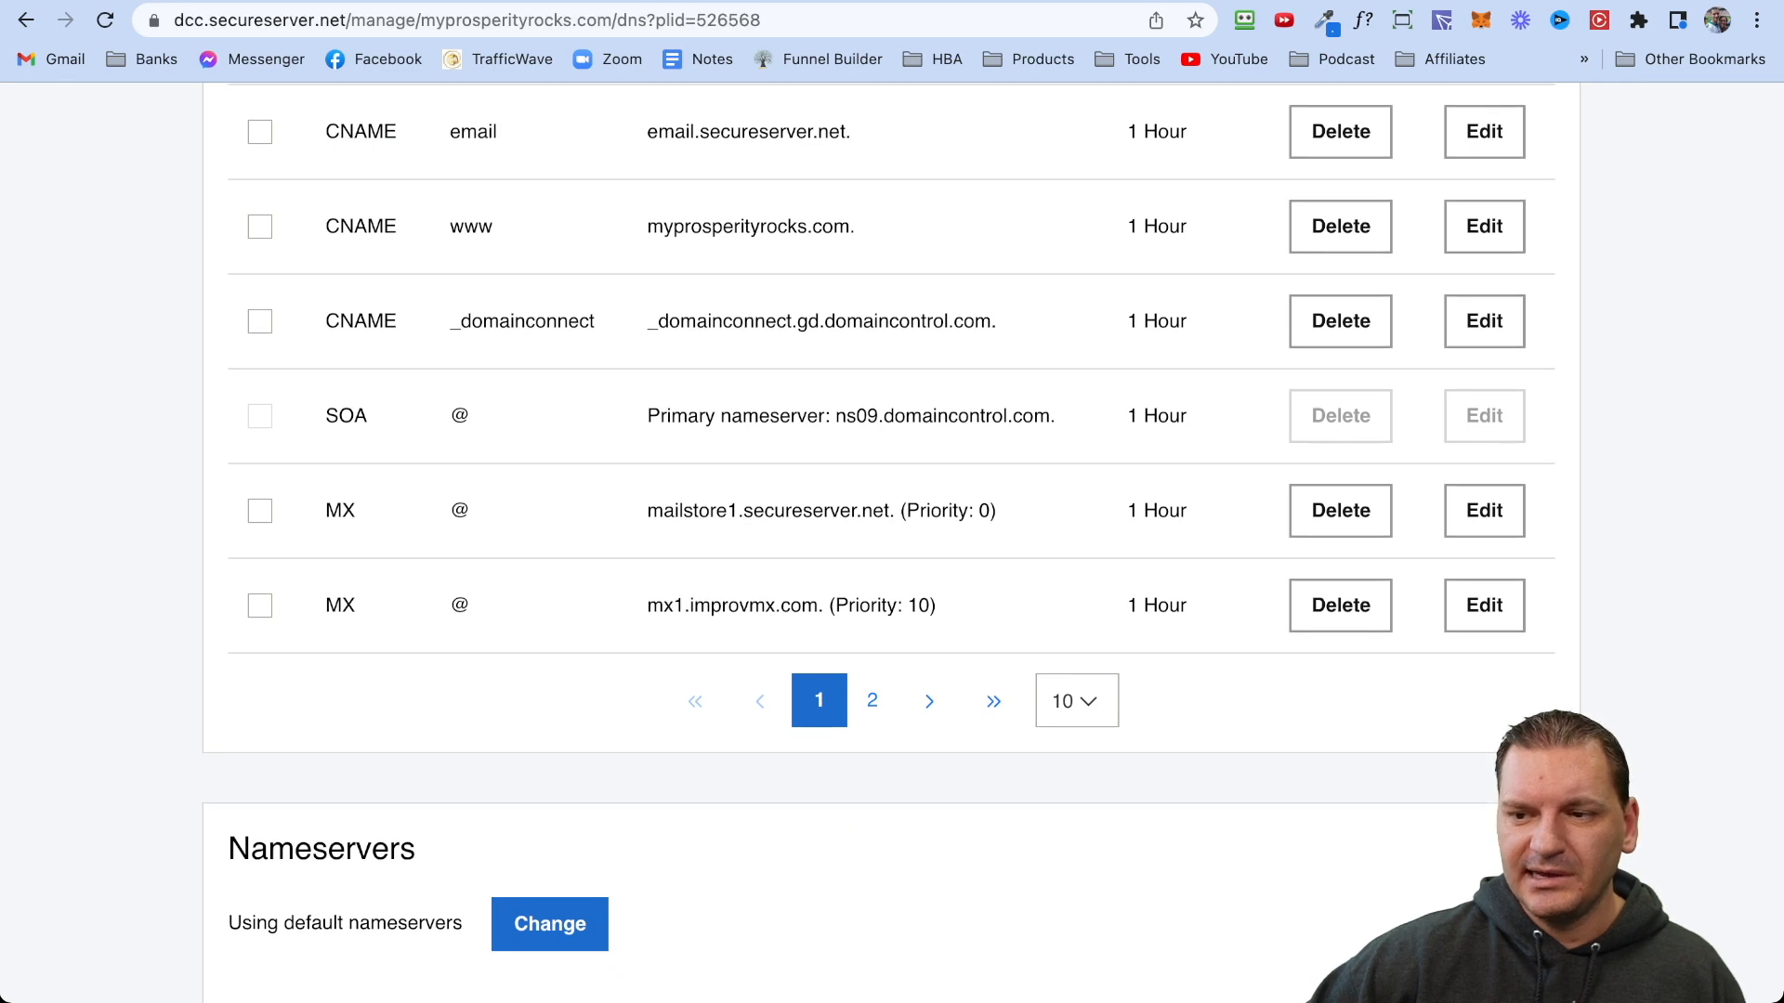
click(871, 700)
scroll(872, 700, down, 2)
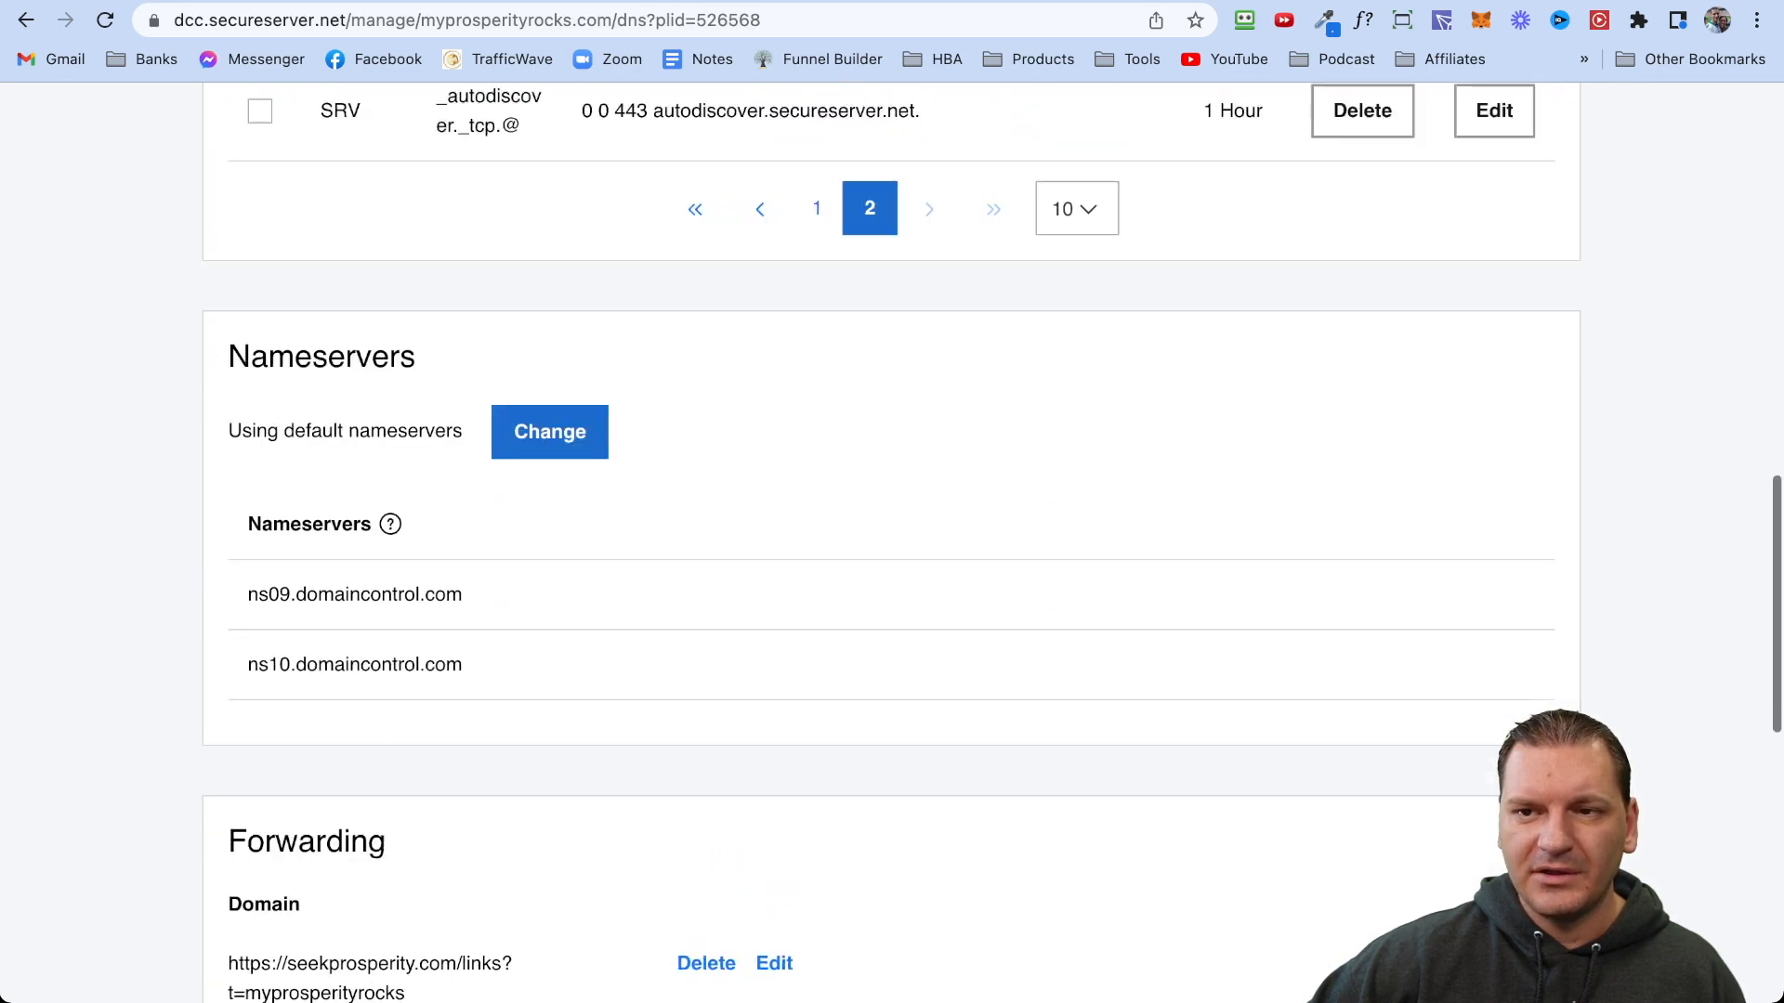
scroll(892, 539, up, 8)
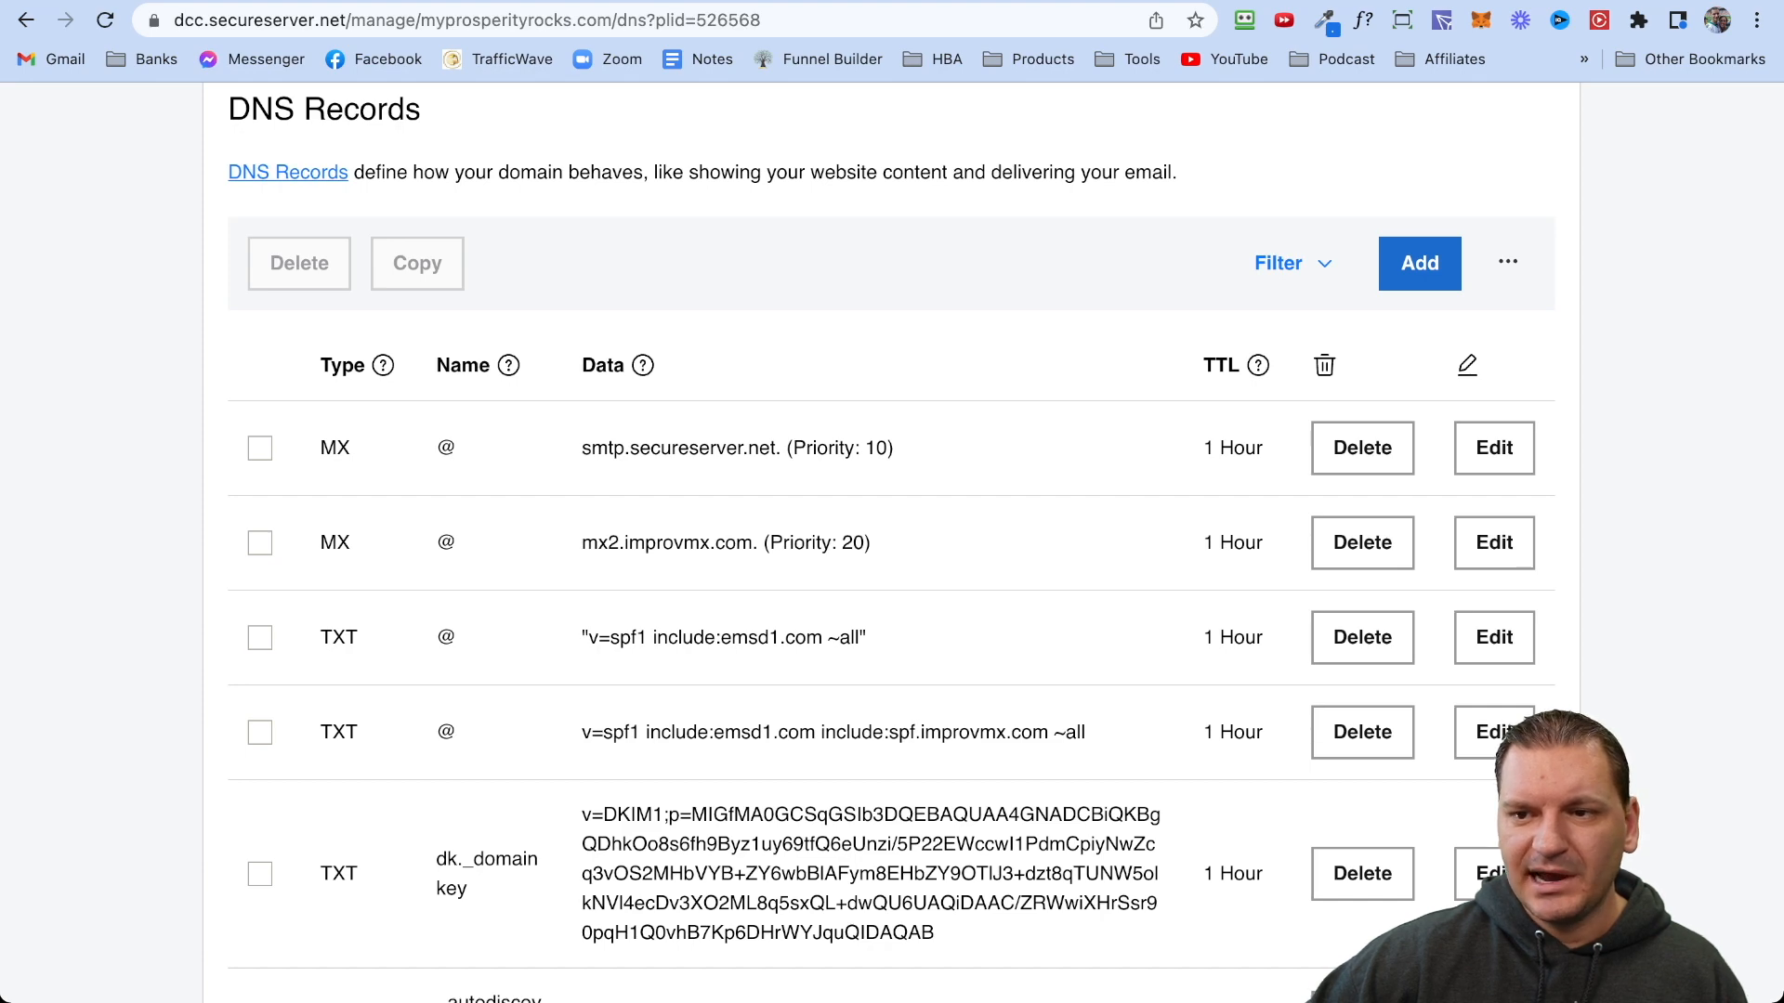
click(1362, 448)
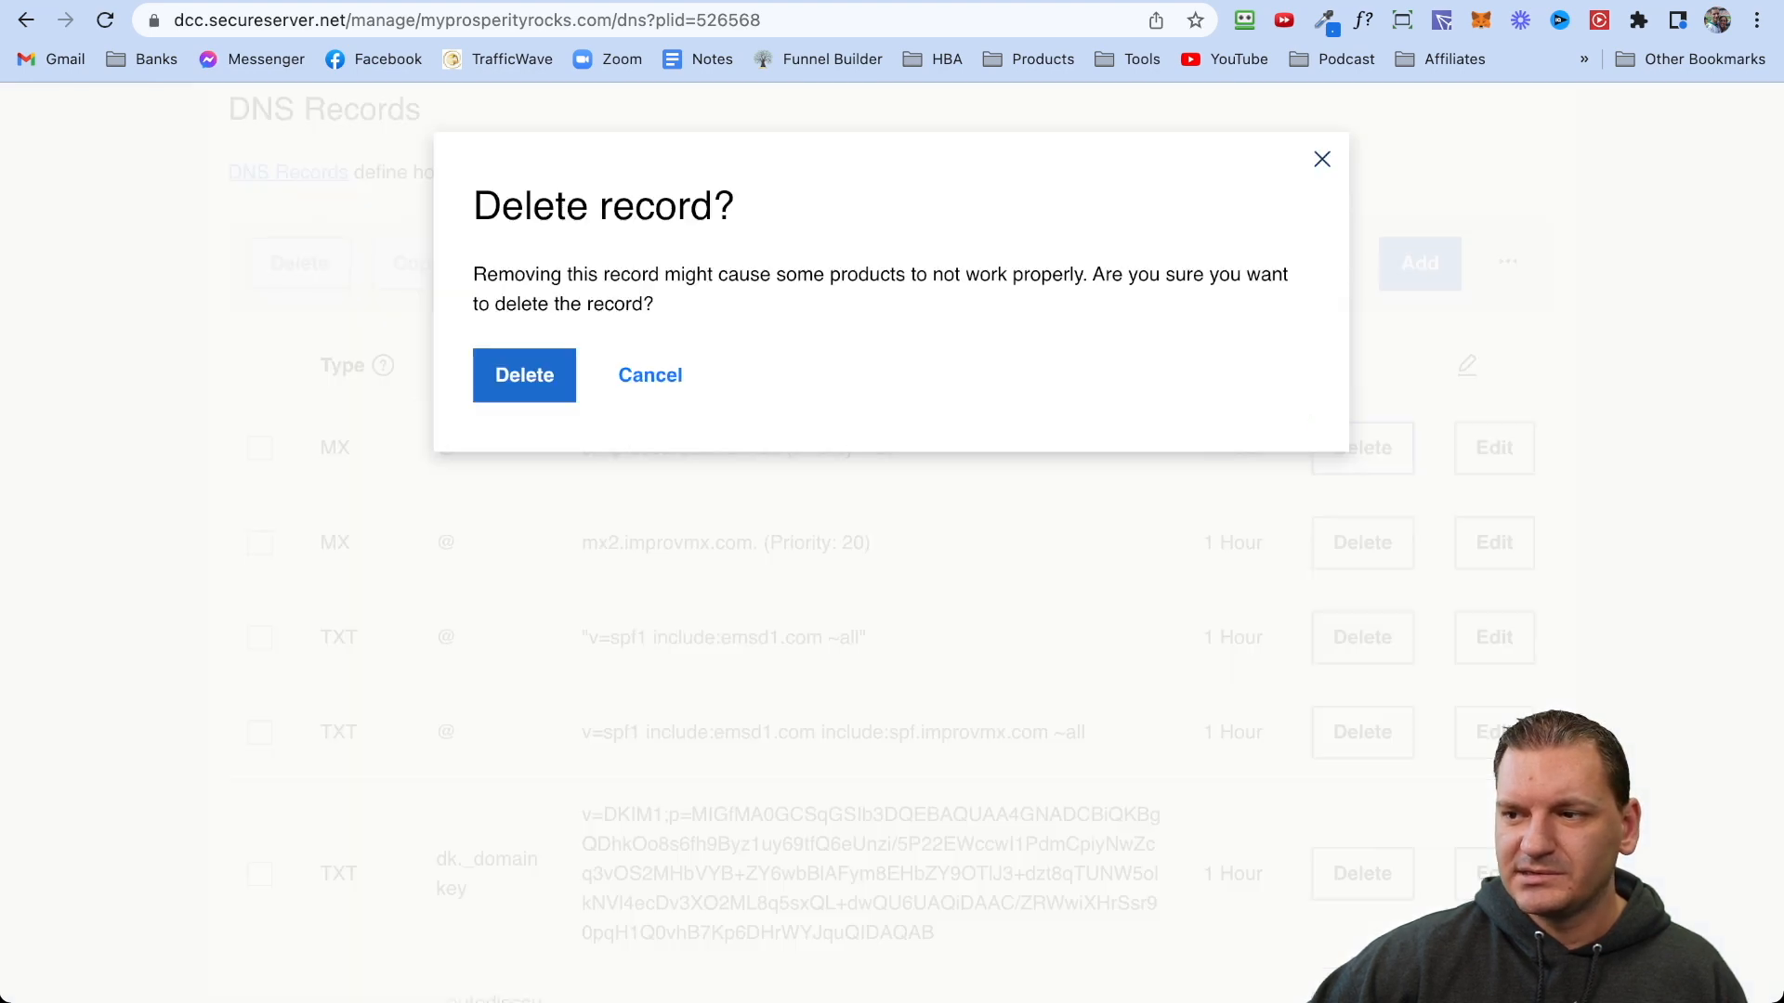
click(525, 376)
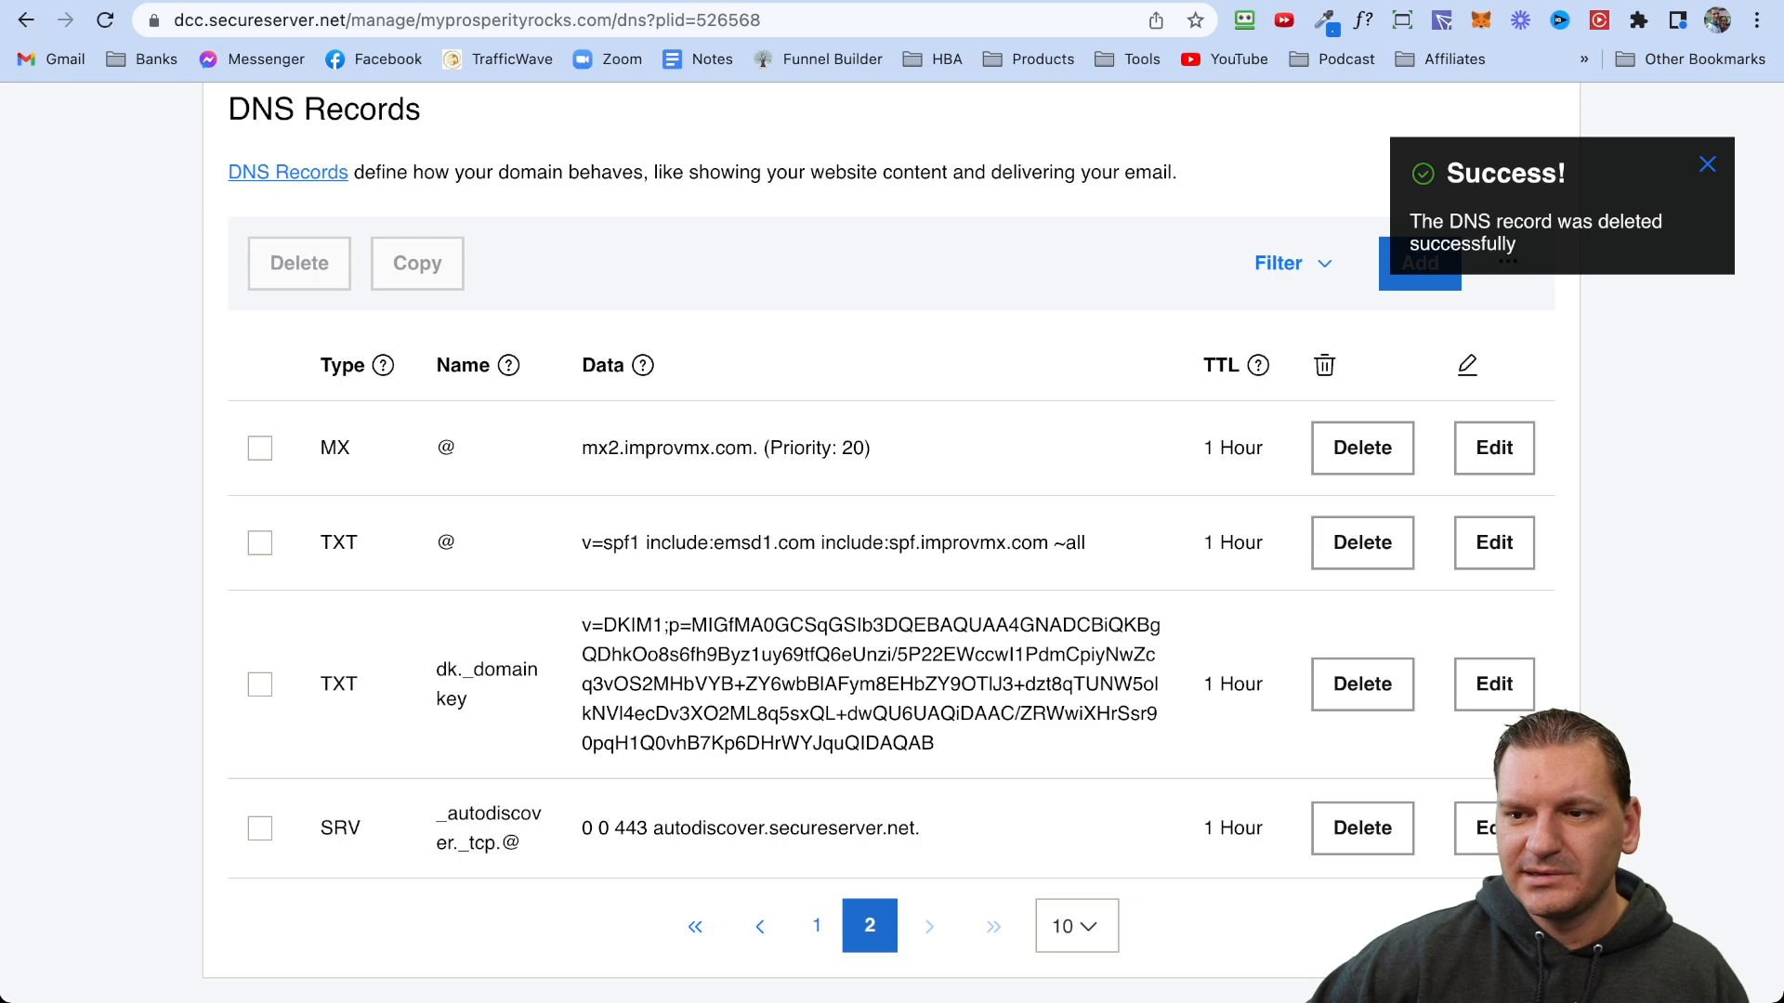
scroll(892, 542, down, 1)
click(1363, 390)
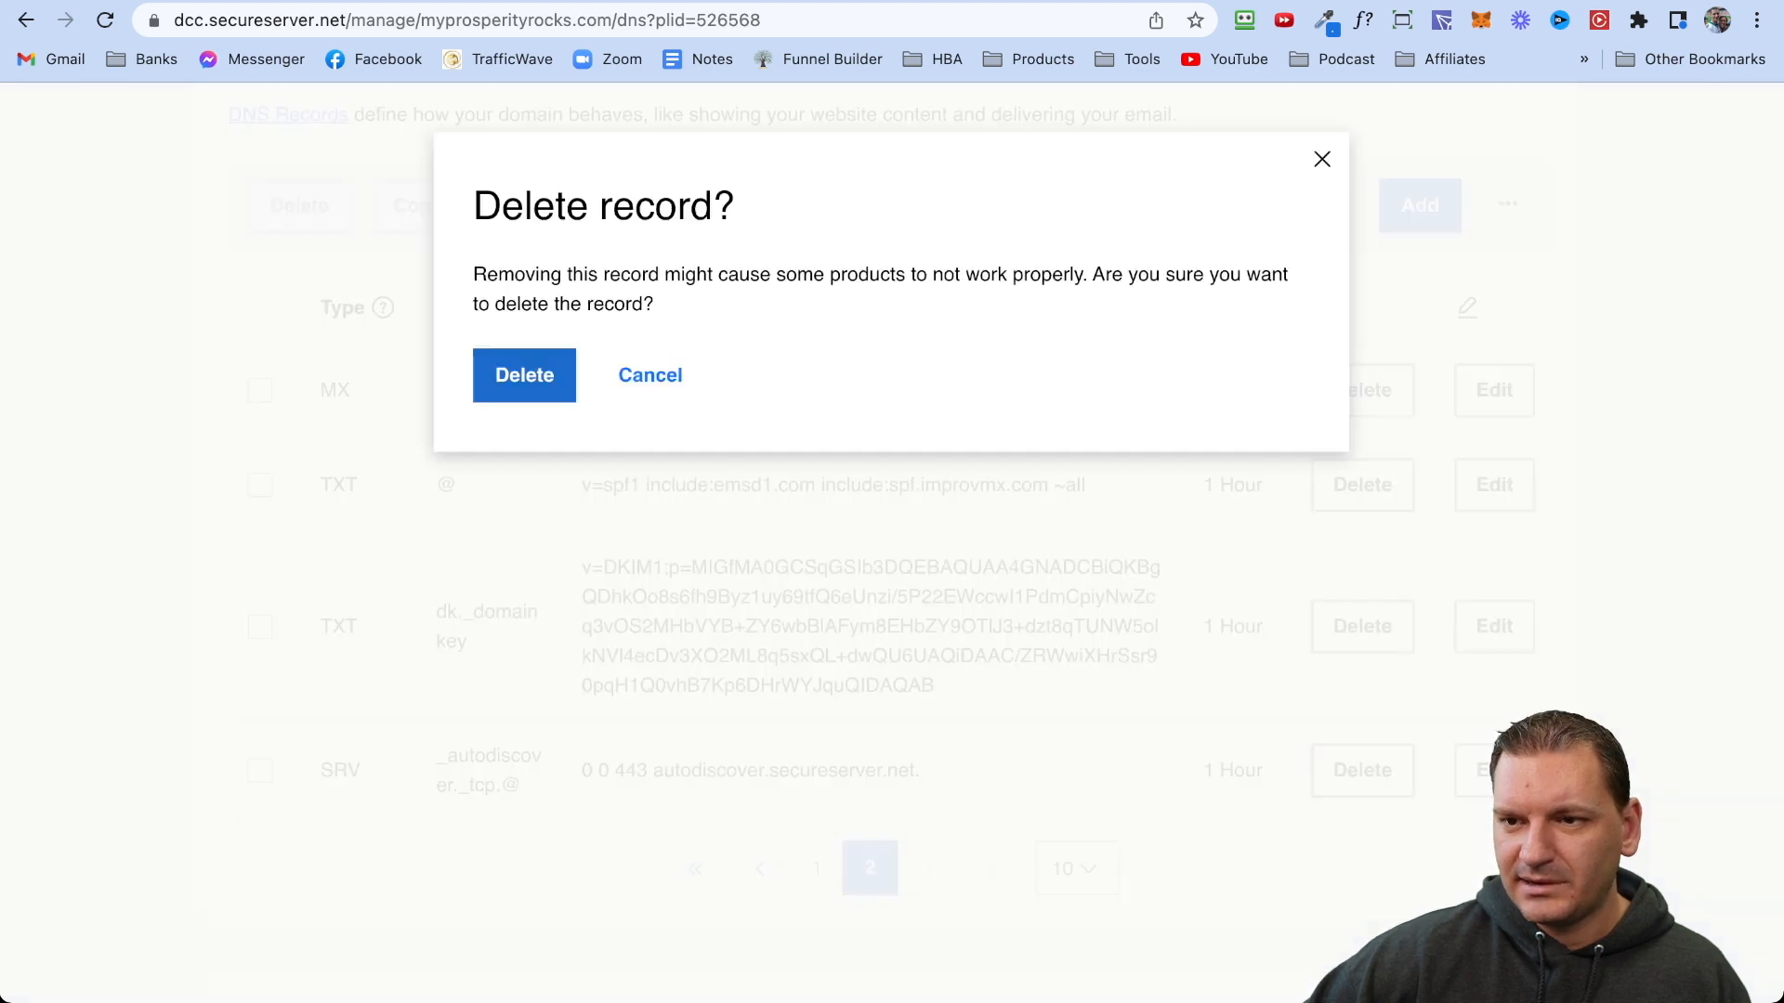
click(524, 375)
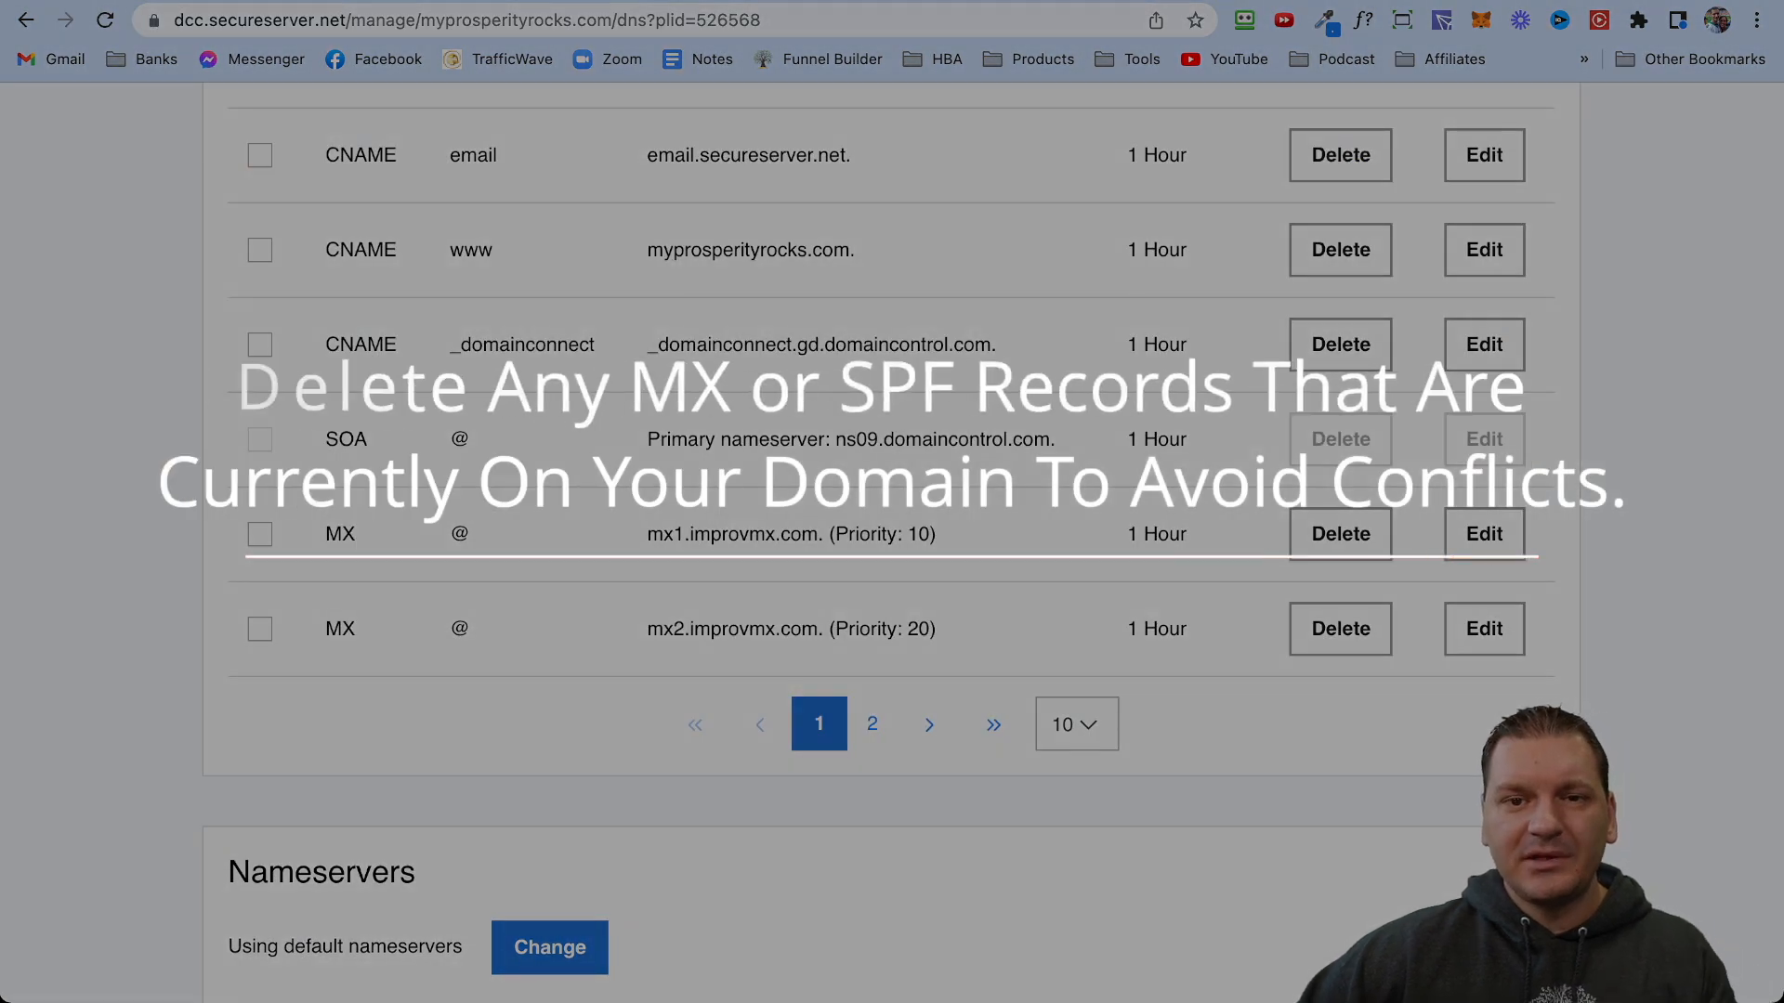
Verify the mx1 and mx2.improvmx.com MX records remain, then switch back to ImprovMX.
scroll(892, 543, up, 3)
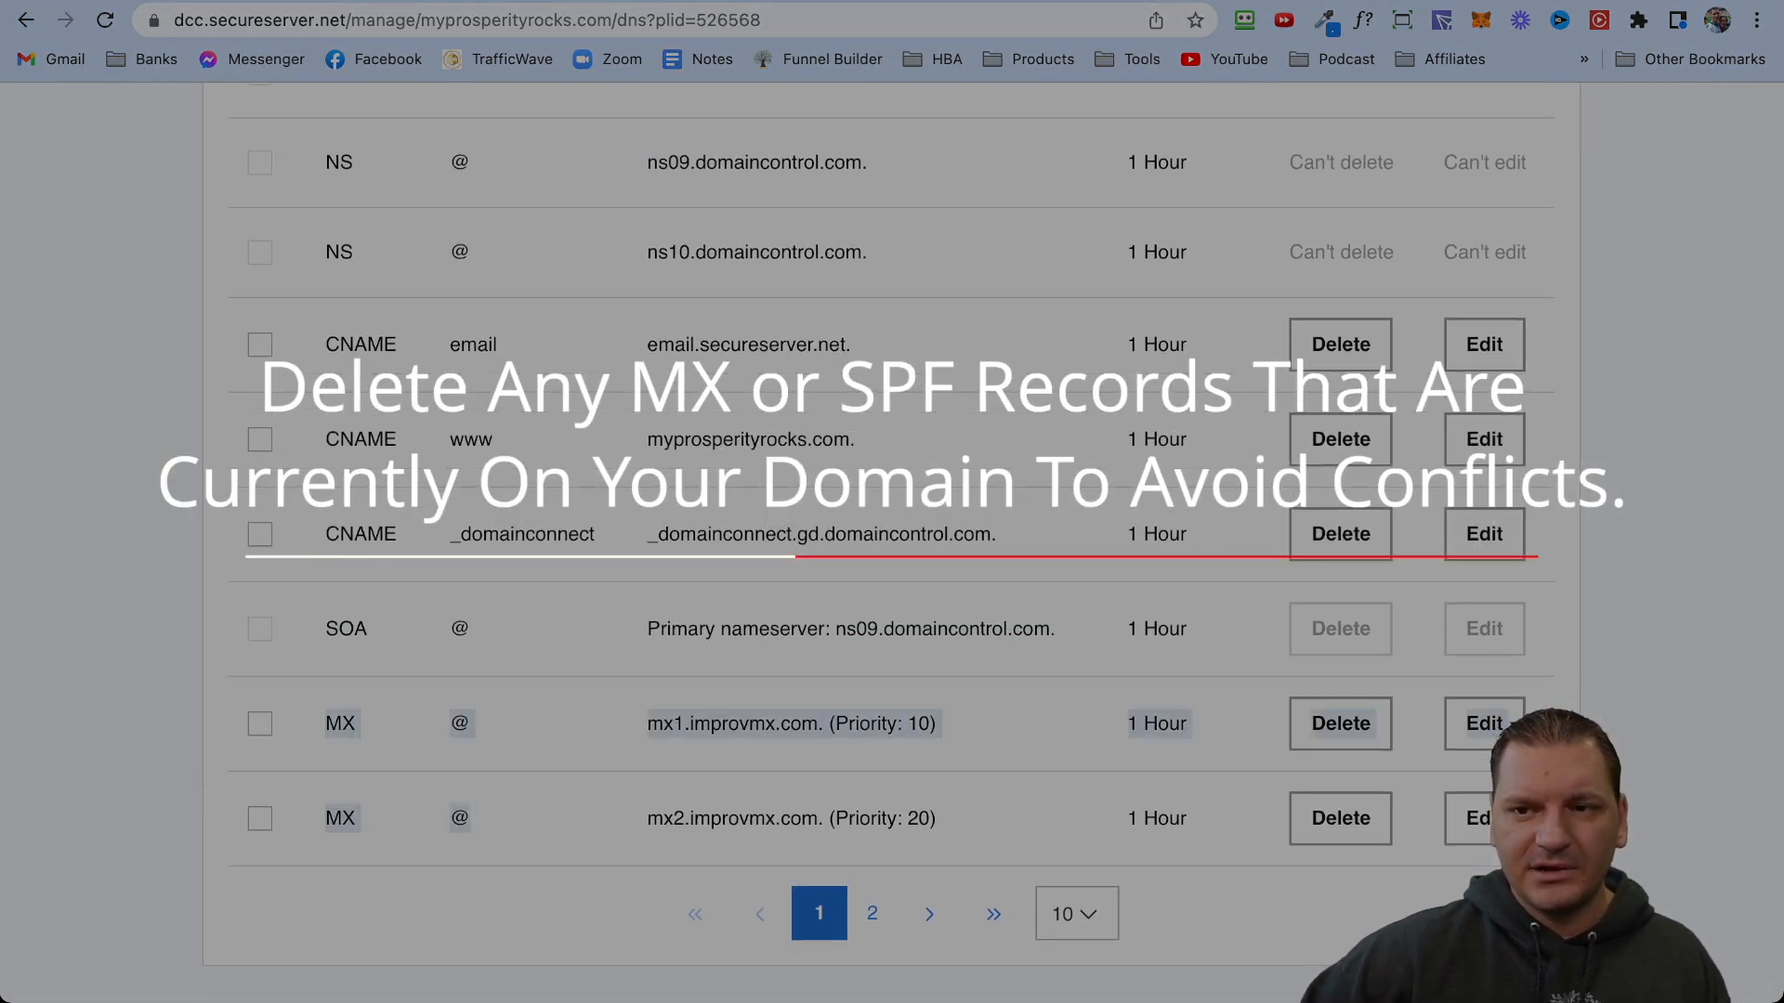
scroll(892, 543, up, 4)
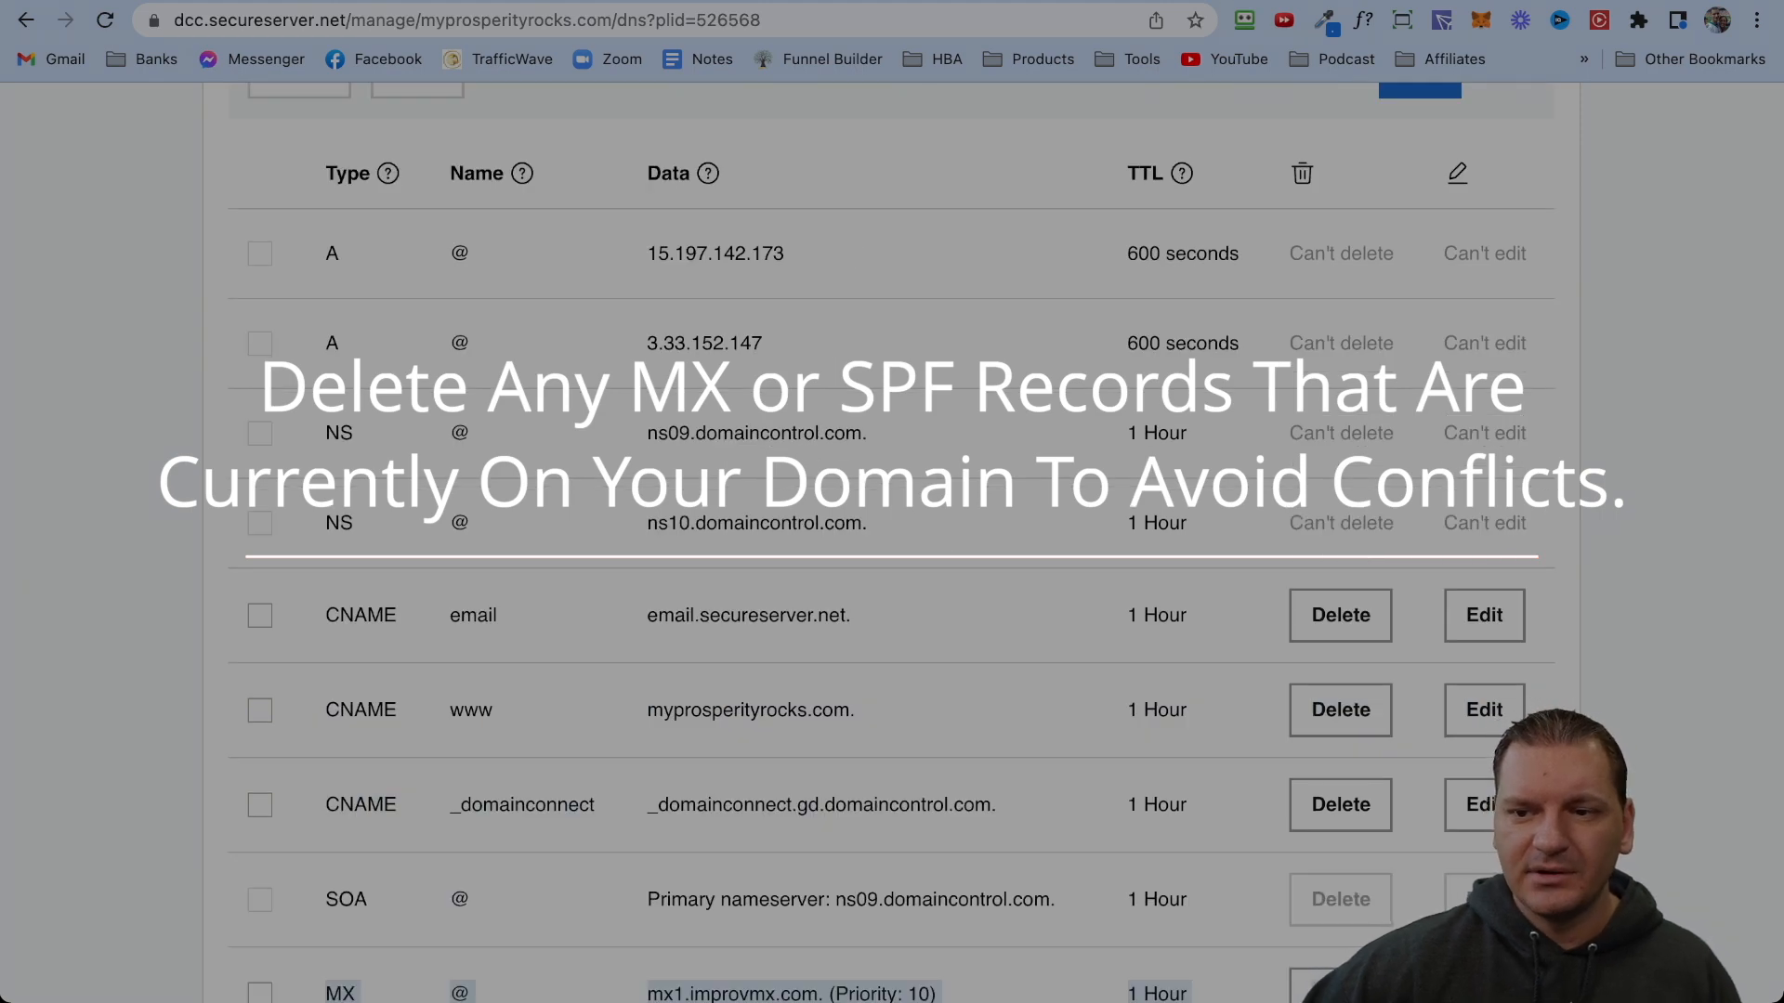
scroll(892, 543, down, 5)
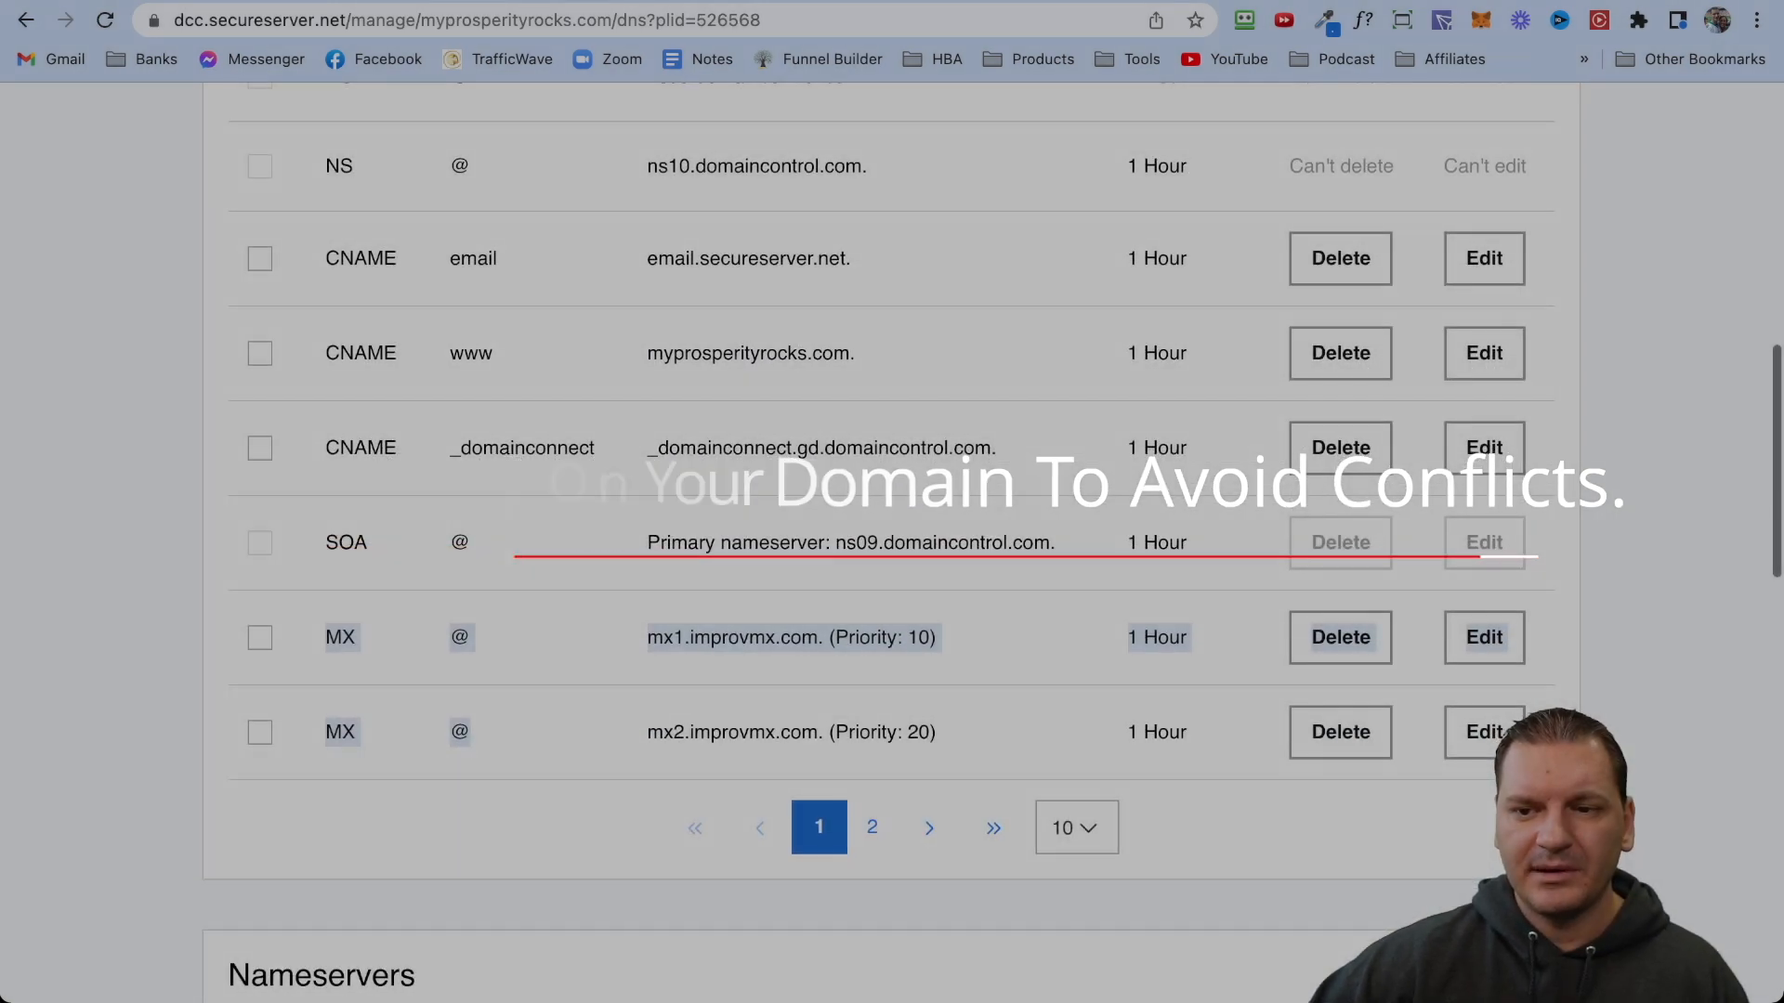
drag(324, 637, 937, 733)
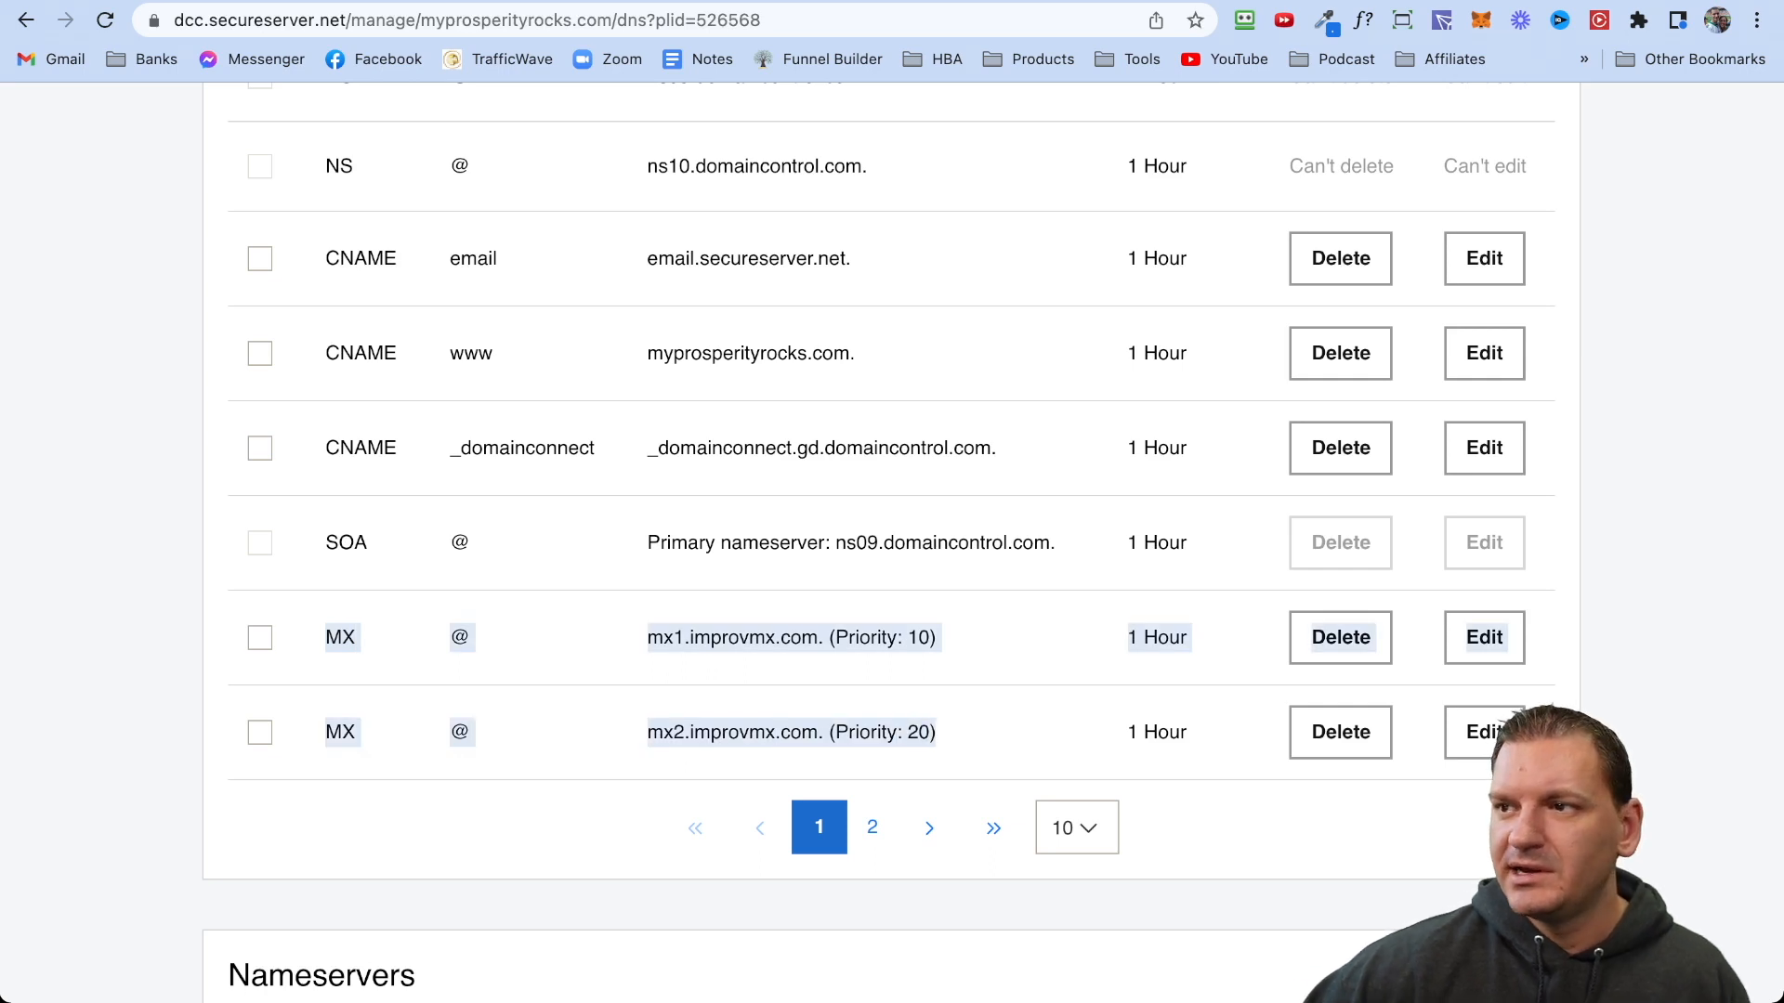
key(ctrl+Tab)
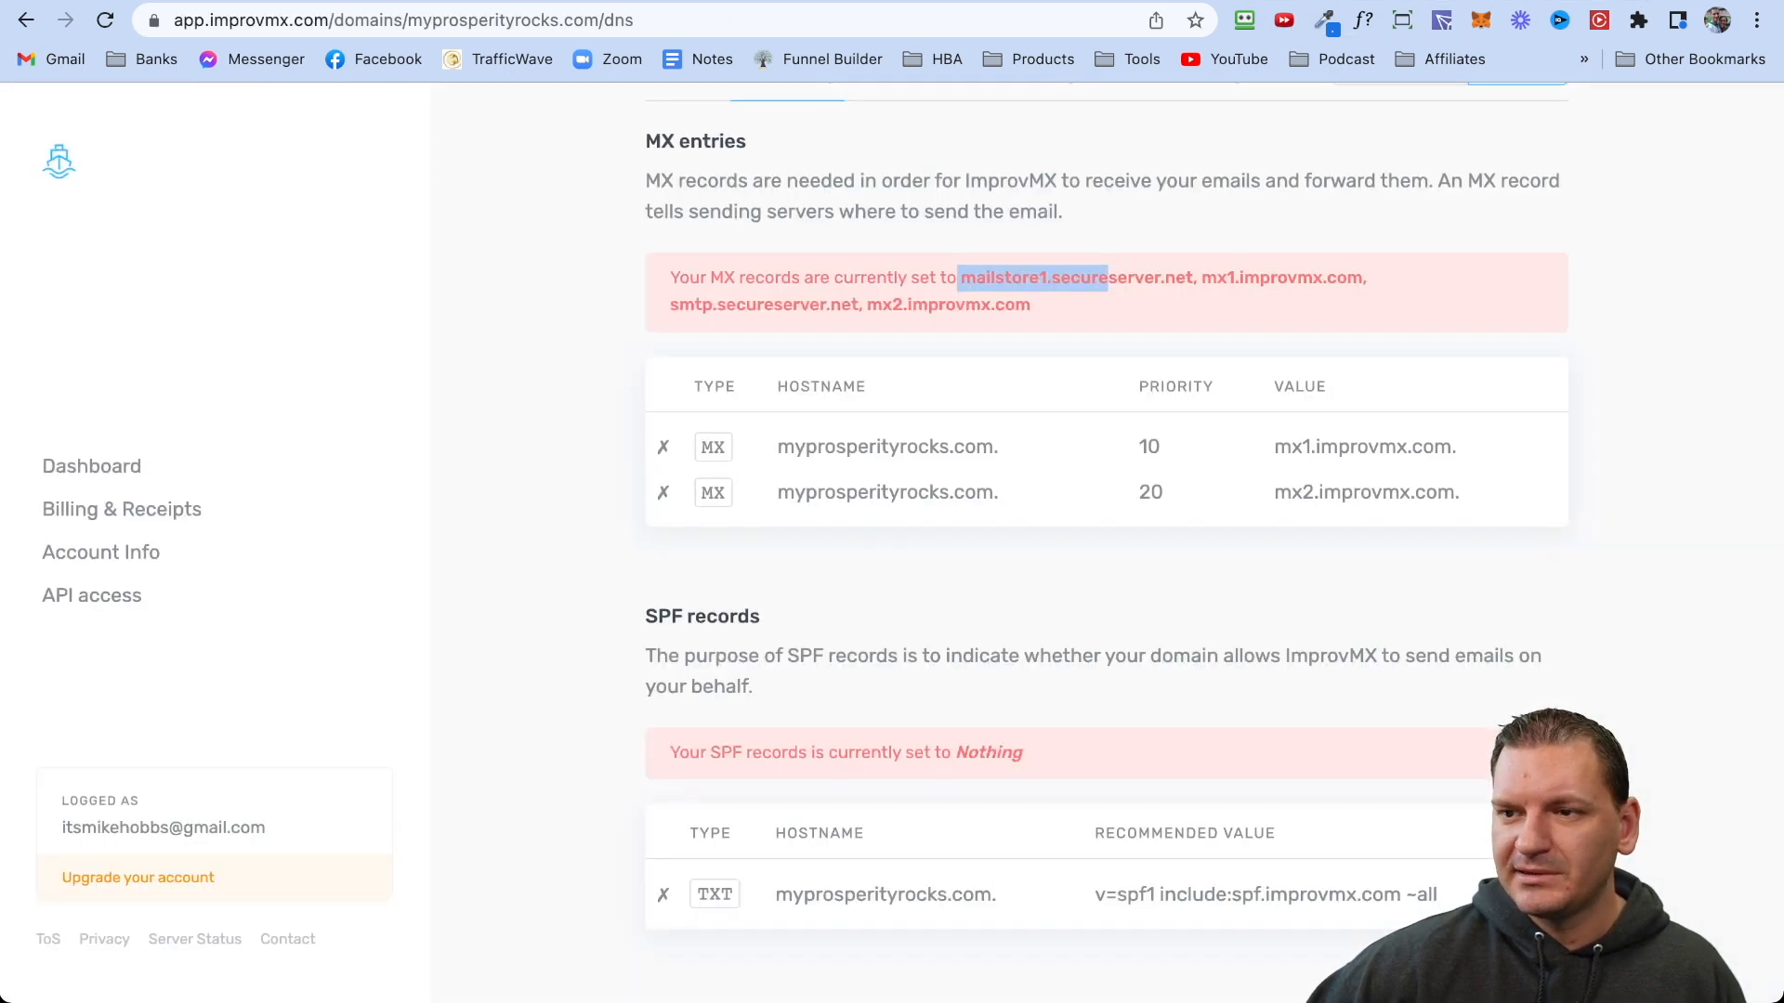
Re-run ImprovMX's DNS check and open the free 'Gmail SMTP technique' guide.
scroll(1105, 539, down, 2)
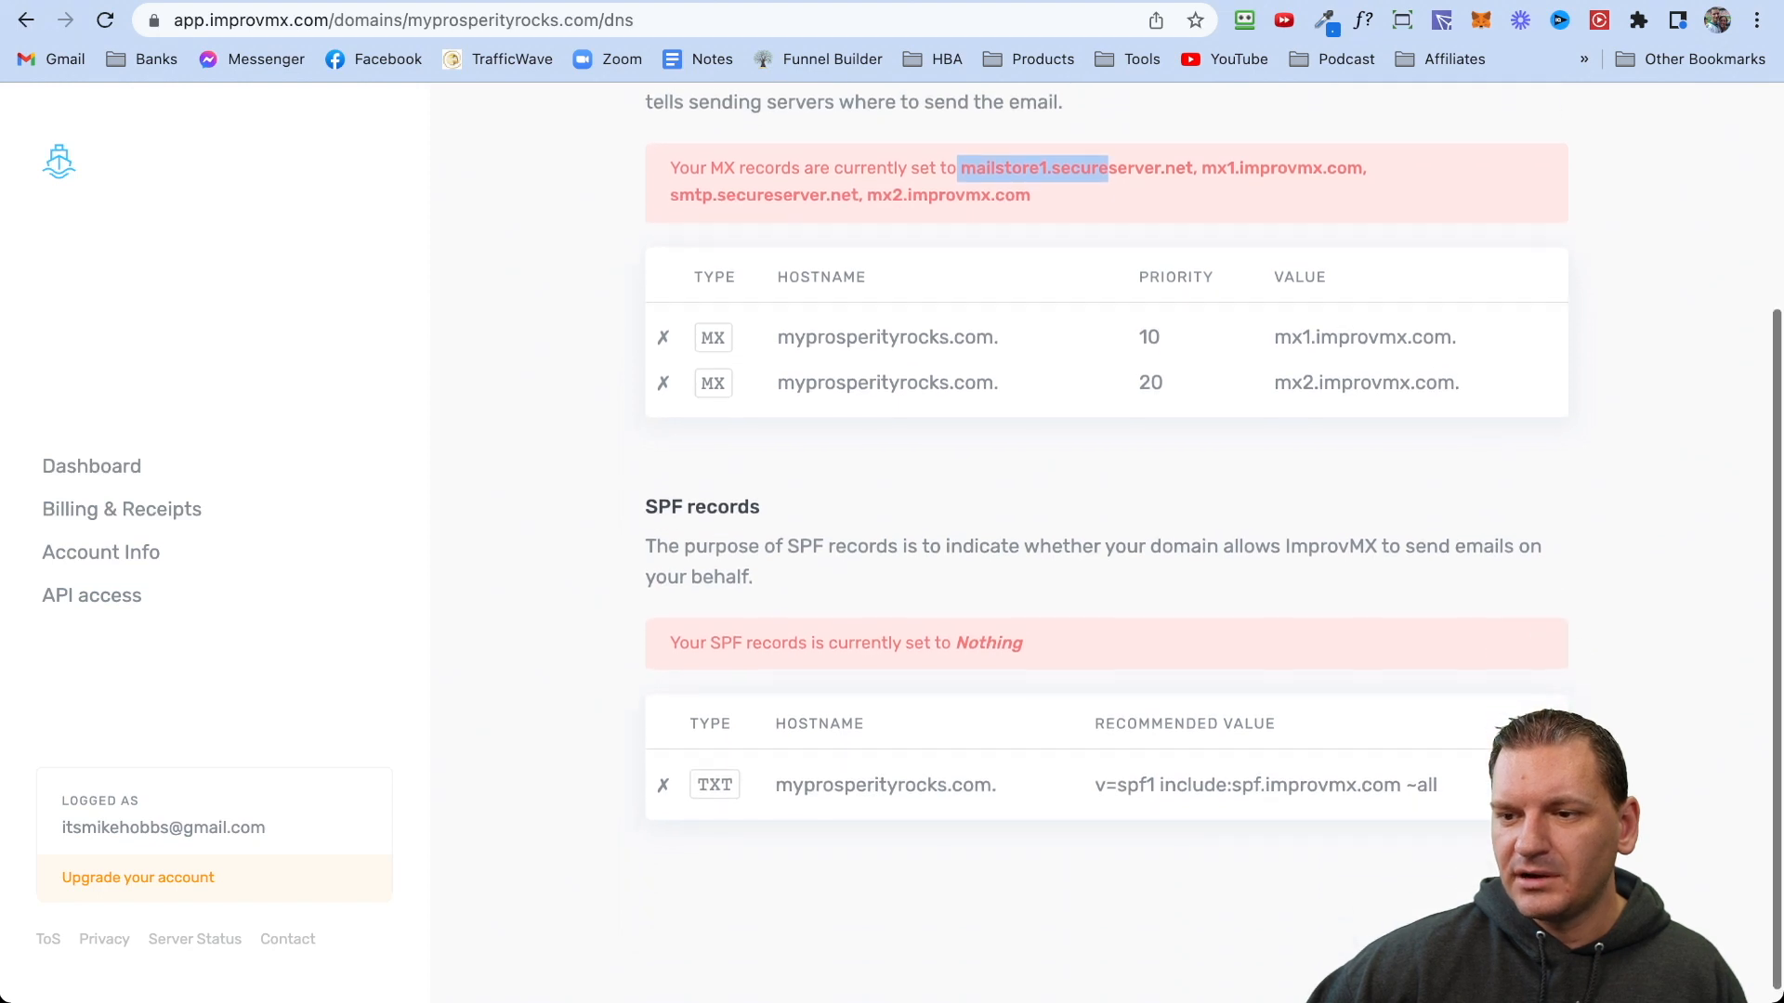
scroll(1106, 539, up, 5)
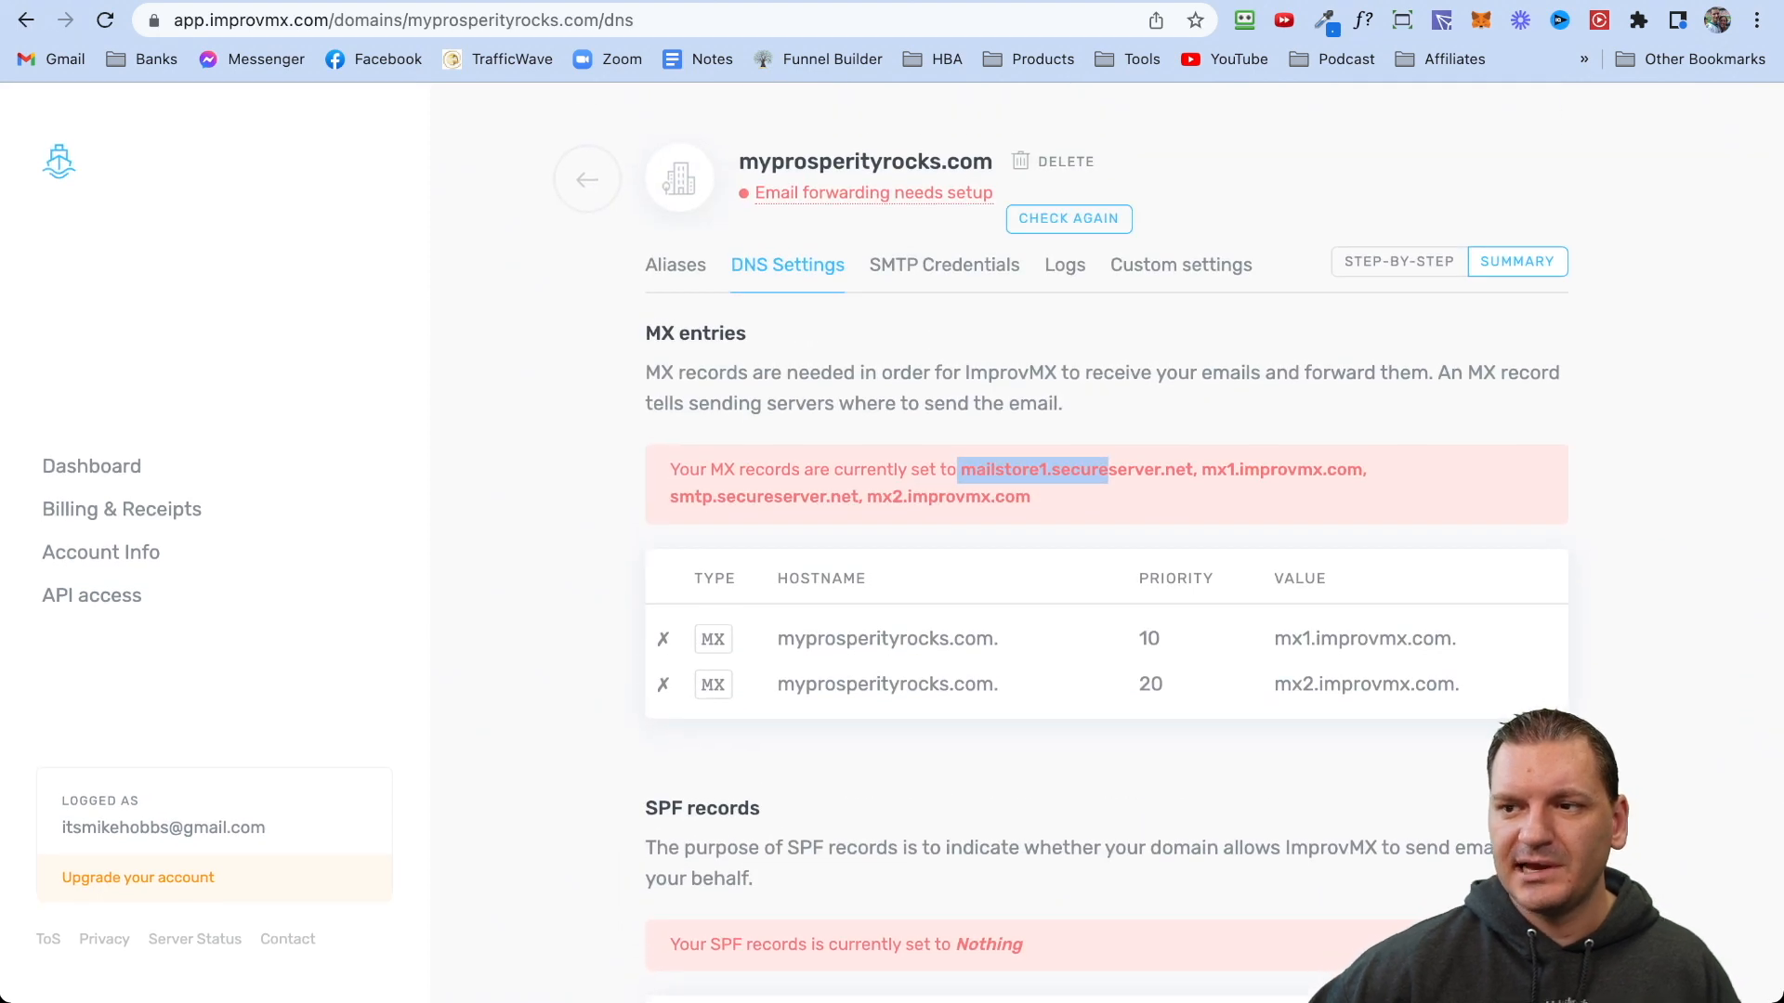
click(1068, 219)
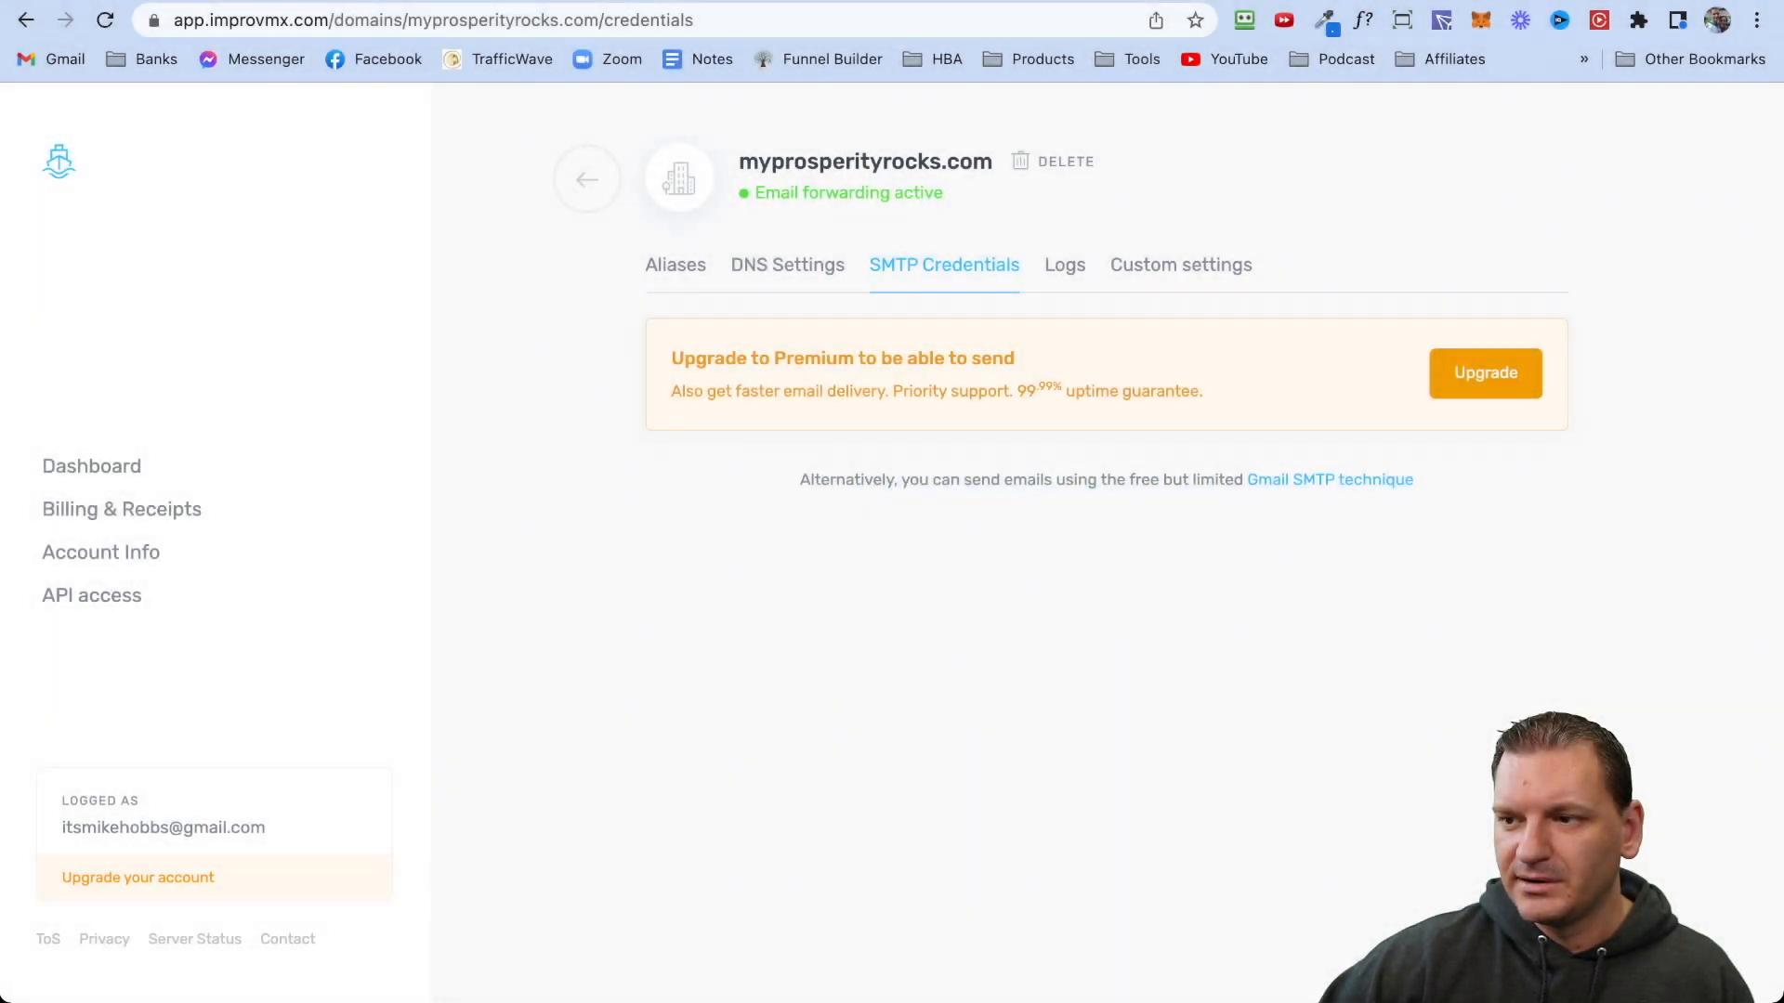
click(1329, 480)
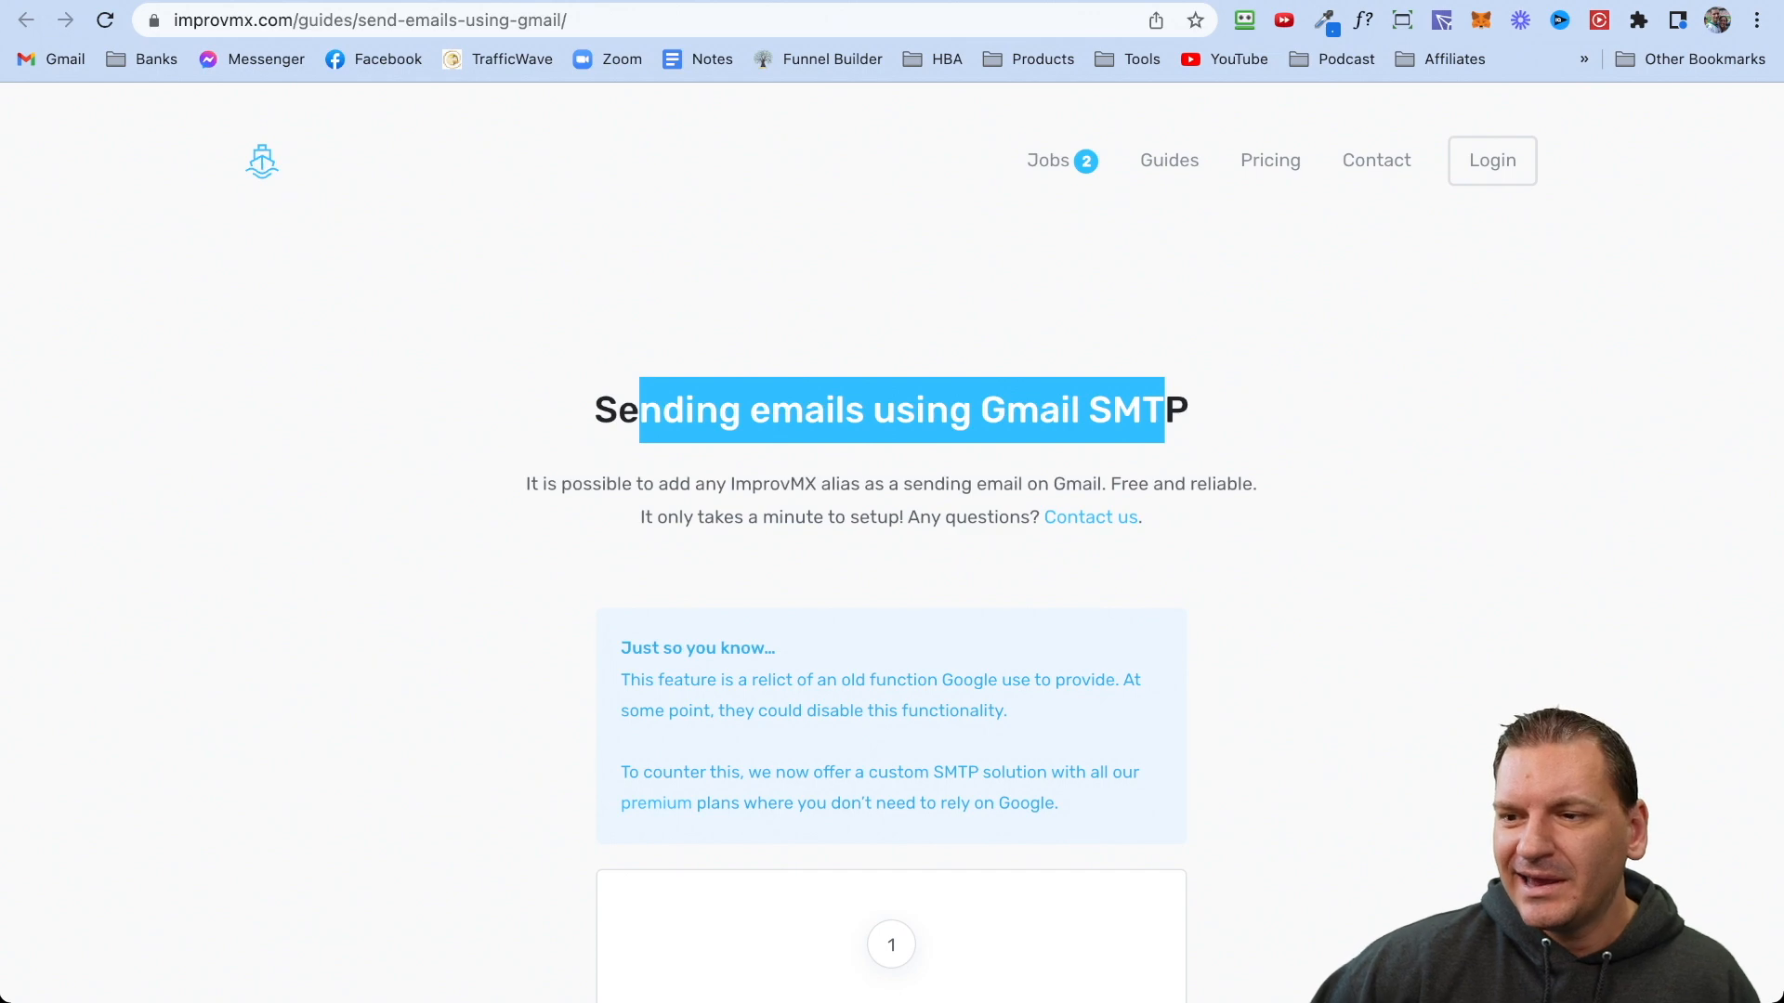
Re-verify the Google account password and read step 2: pick Mail and Mac, then Generate.
scroll(892, 552, down, 6)
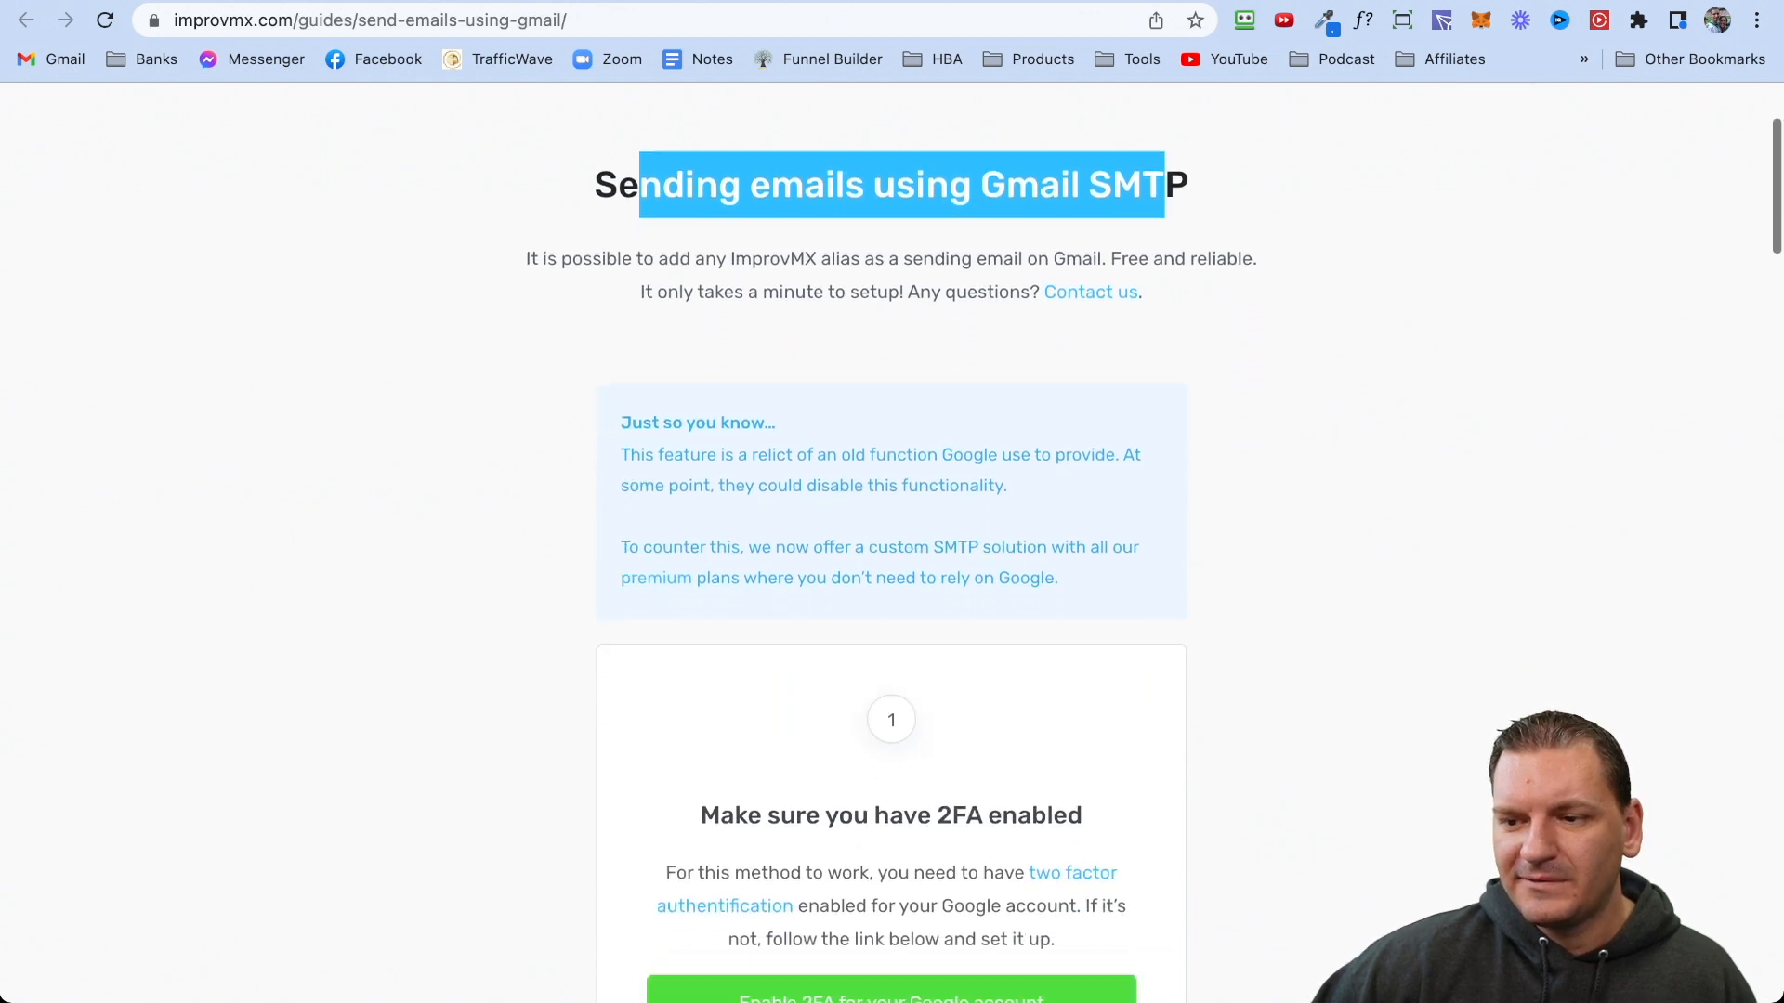
scroll(892, 552, down, 2)
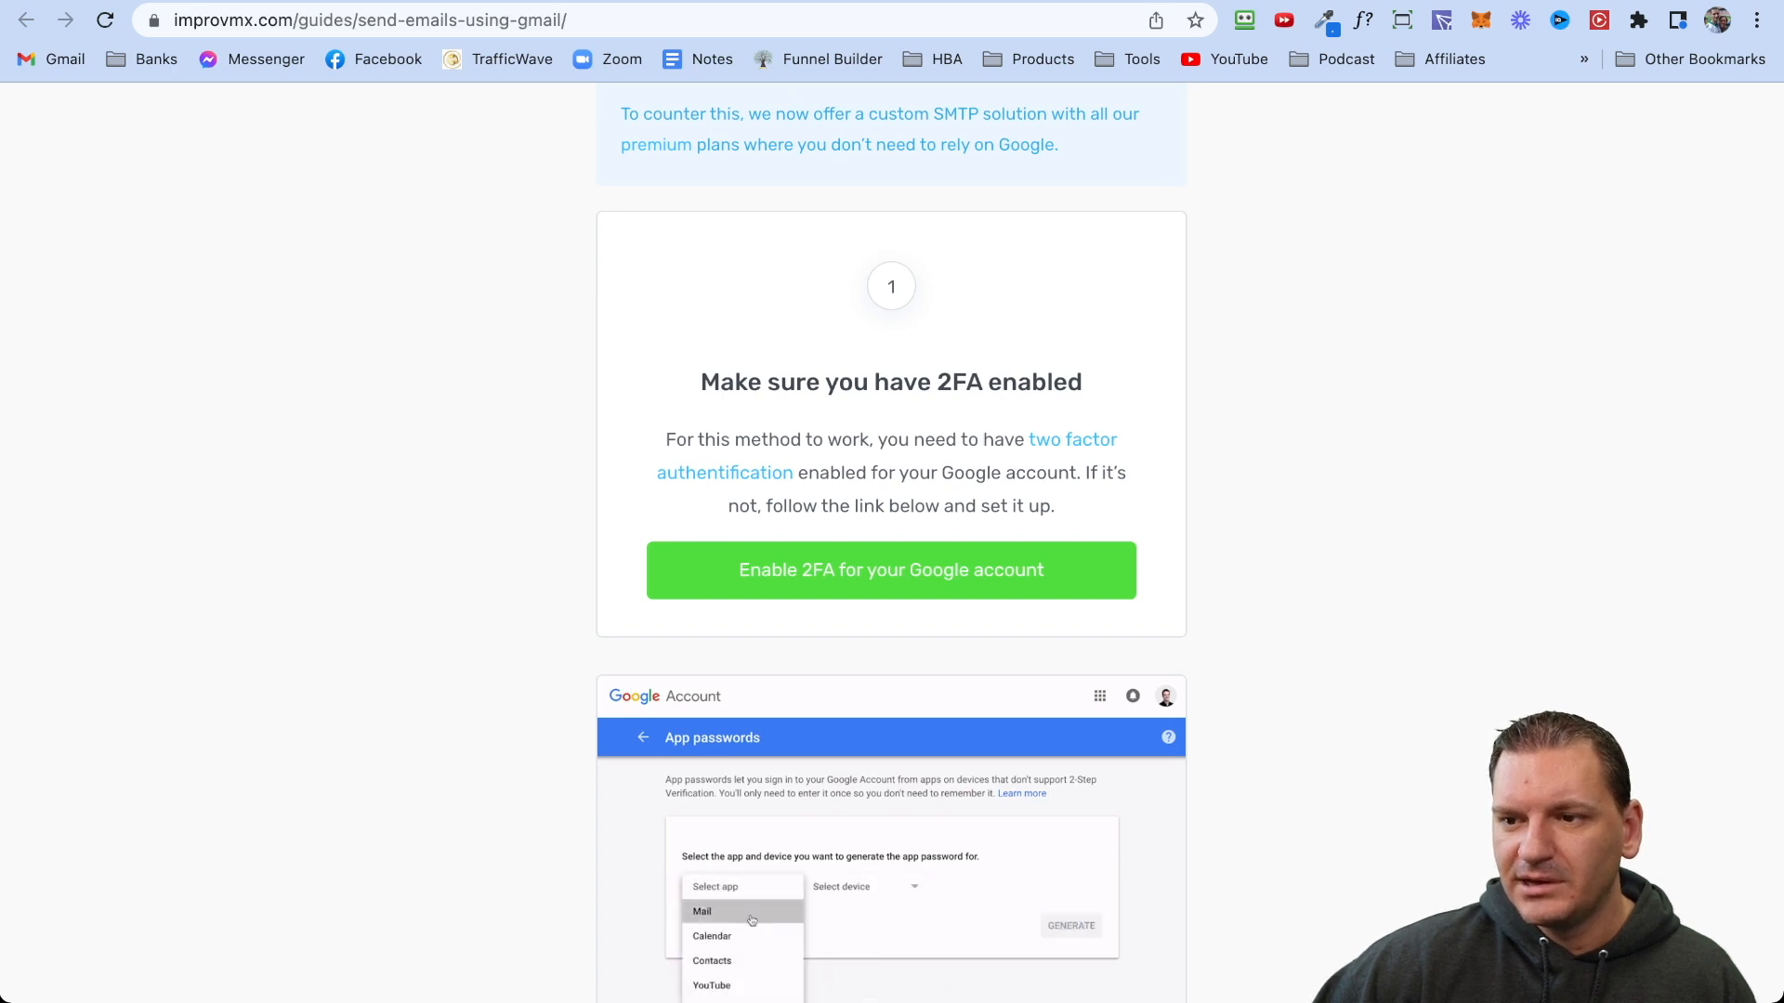
scroll(892, 552, down, 1)
scroll(892, 551, down, 7)
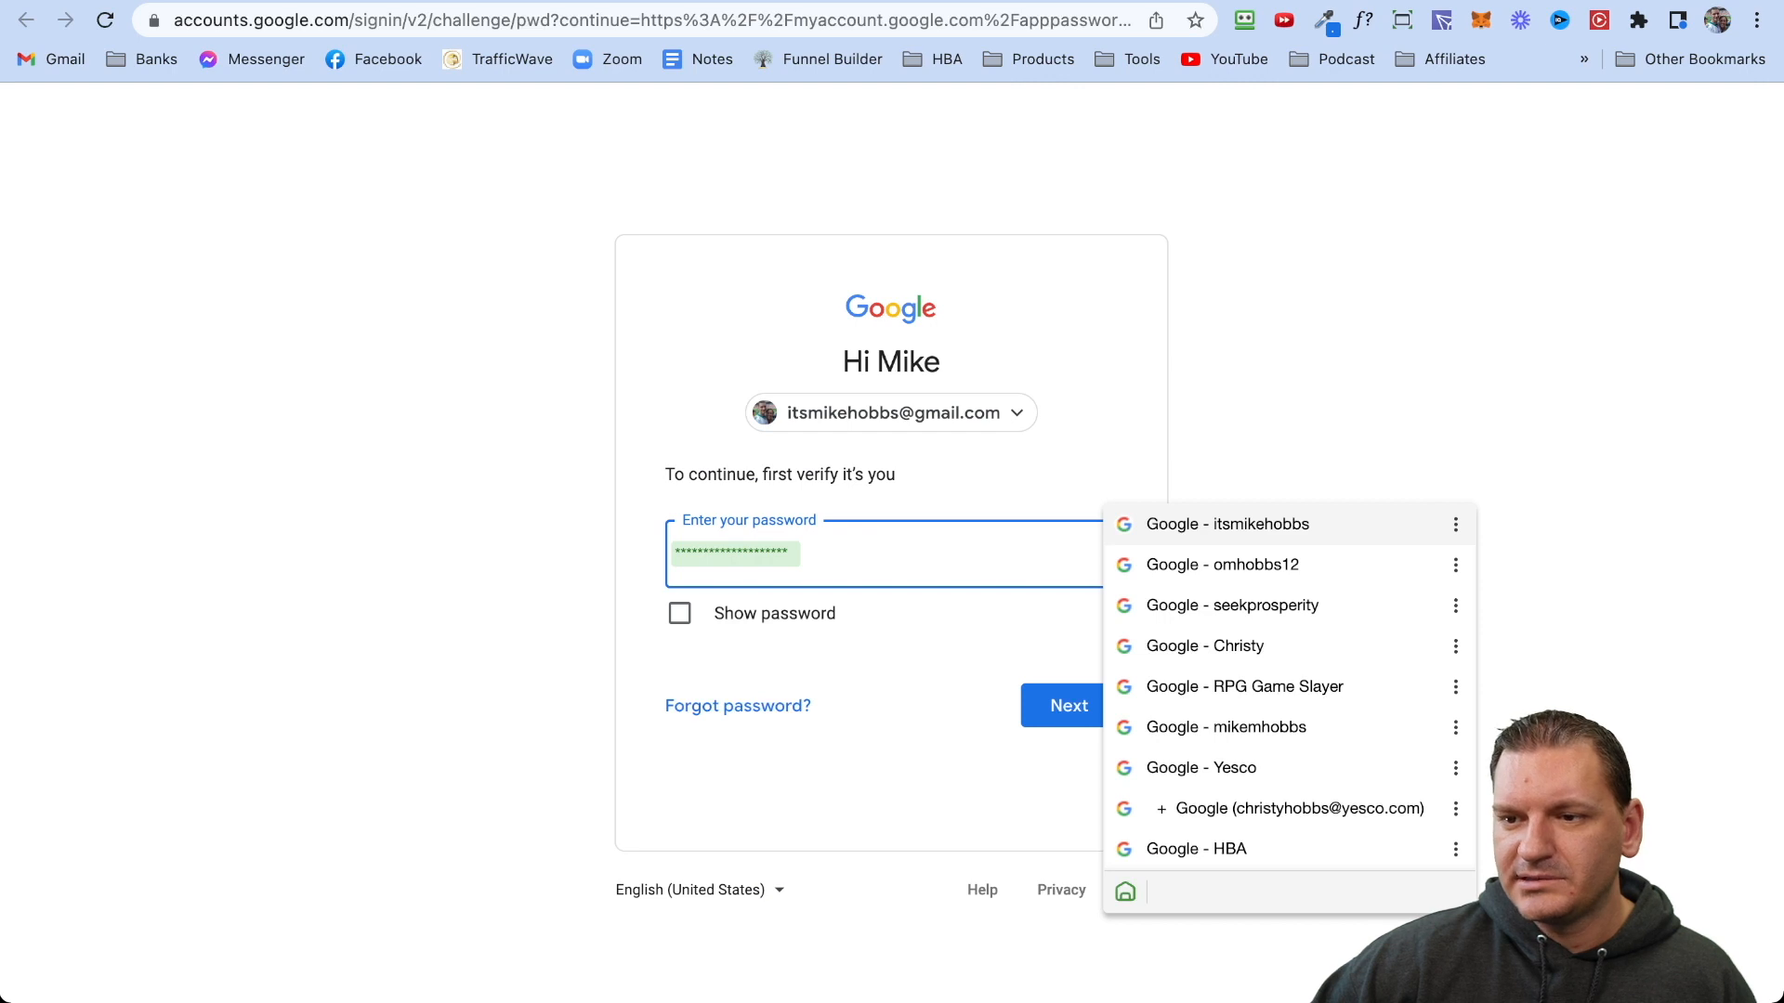
key(Return)
key(Return)
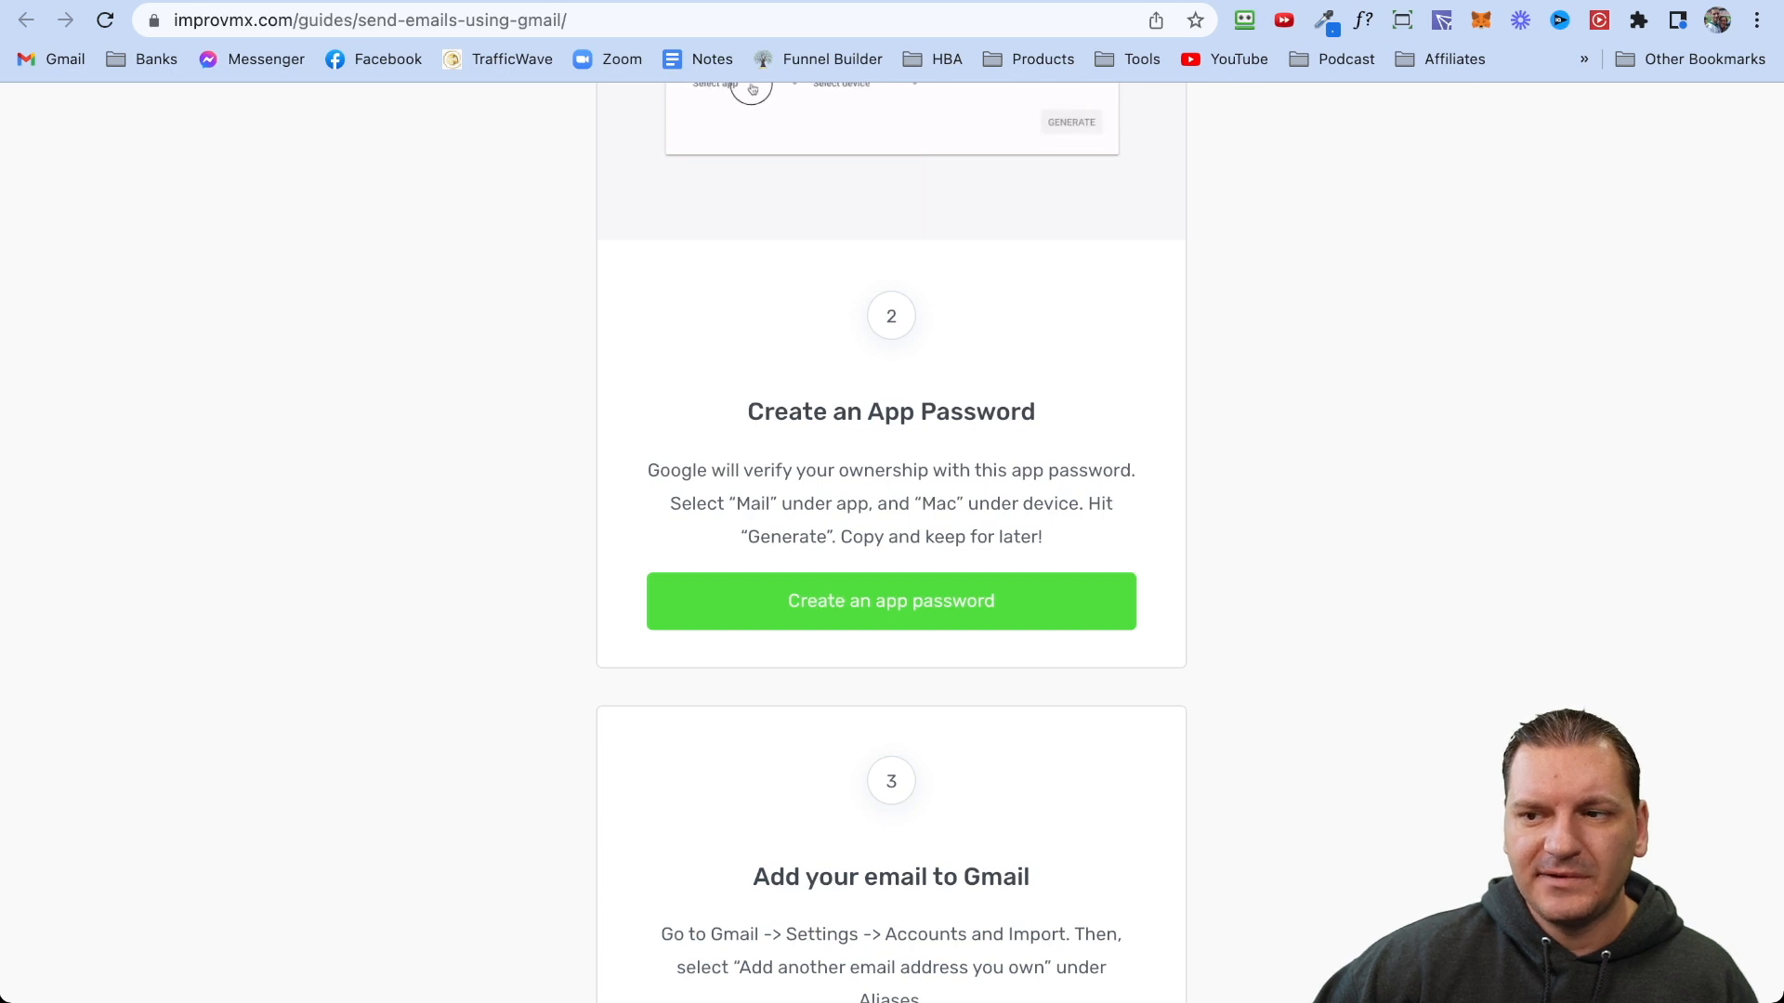
drag(660, 470, 1101, 470)
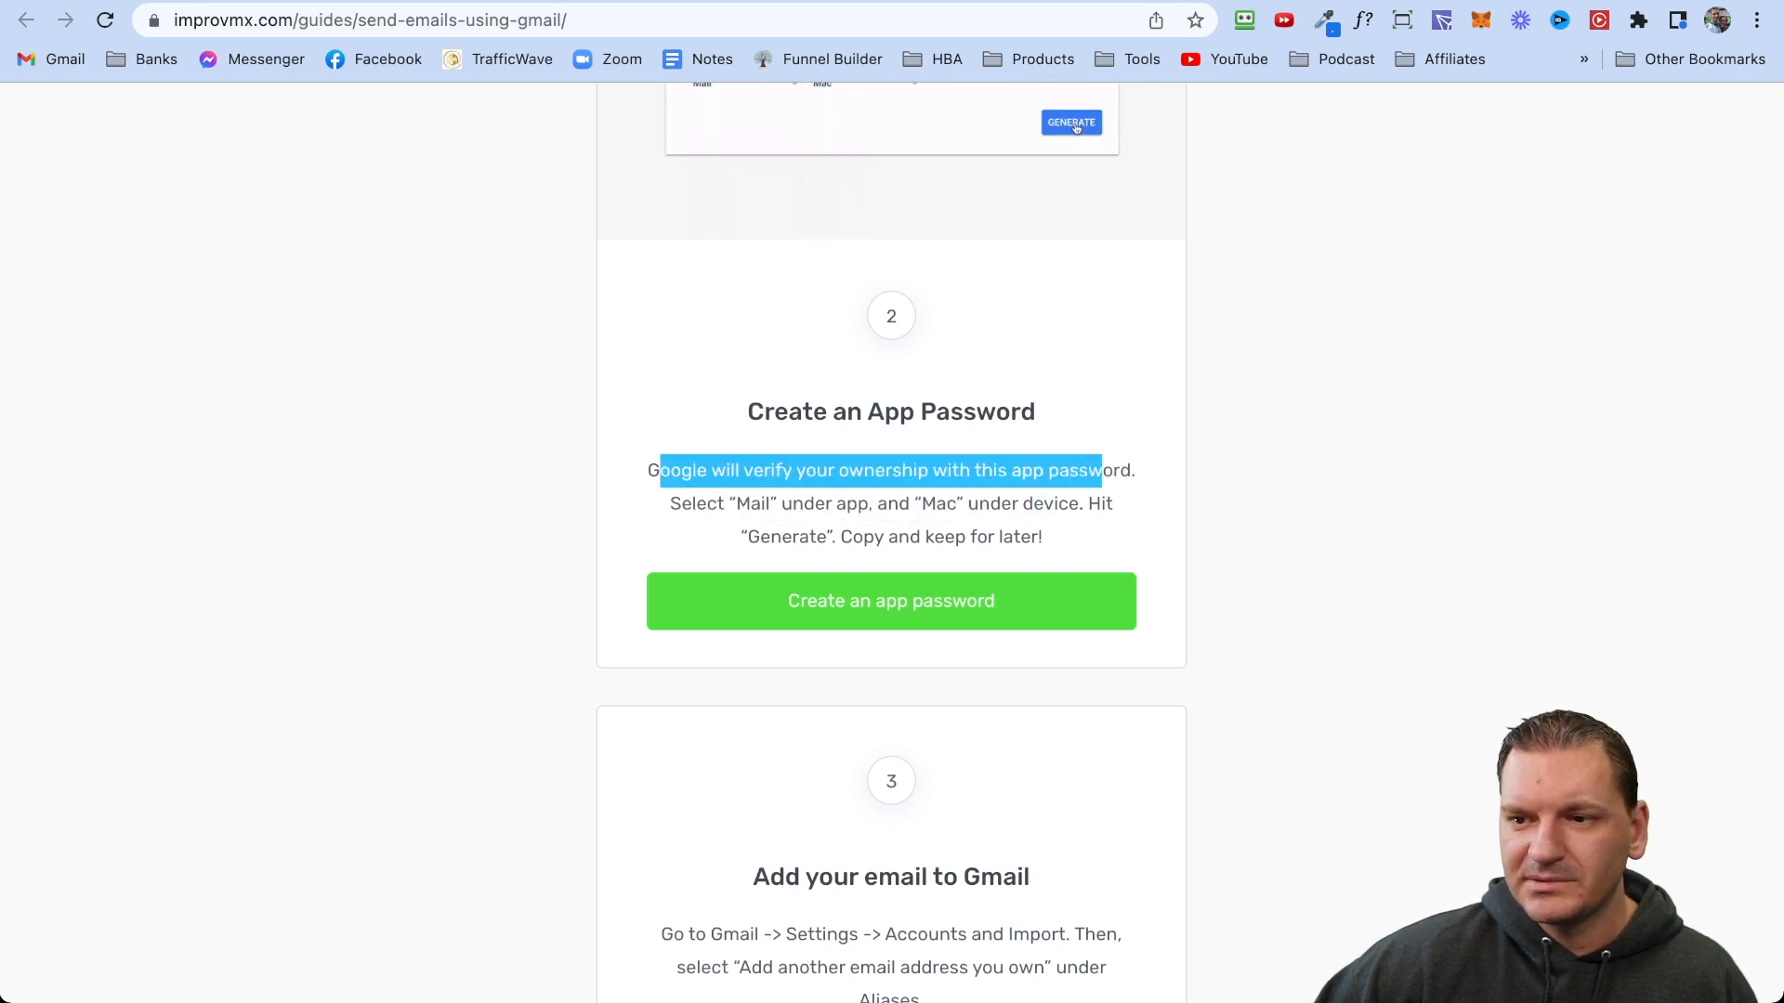
drag(737, 504, 1018, 503)
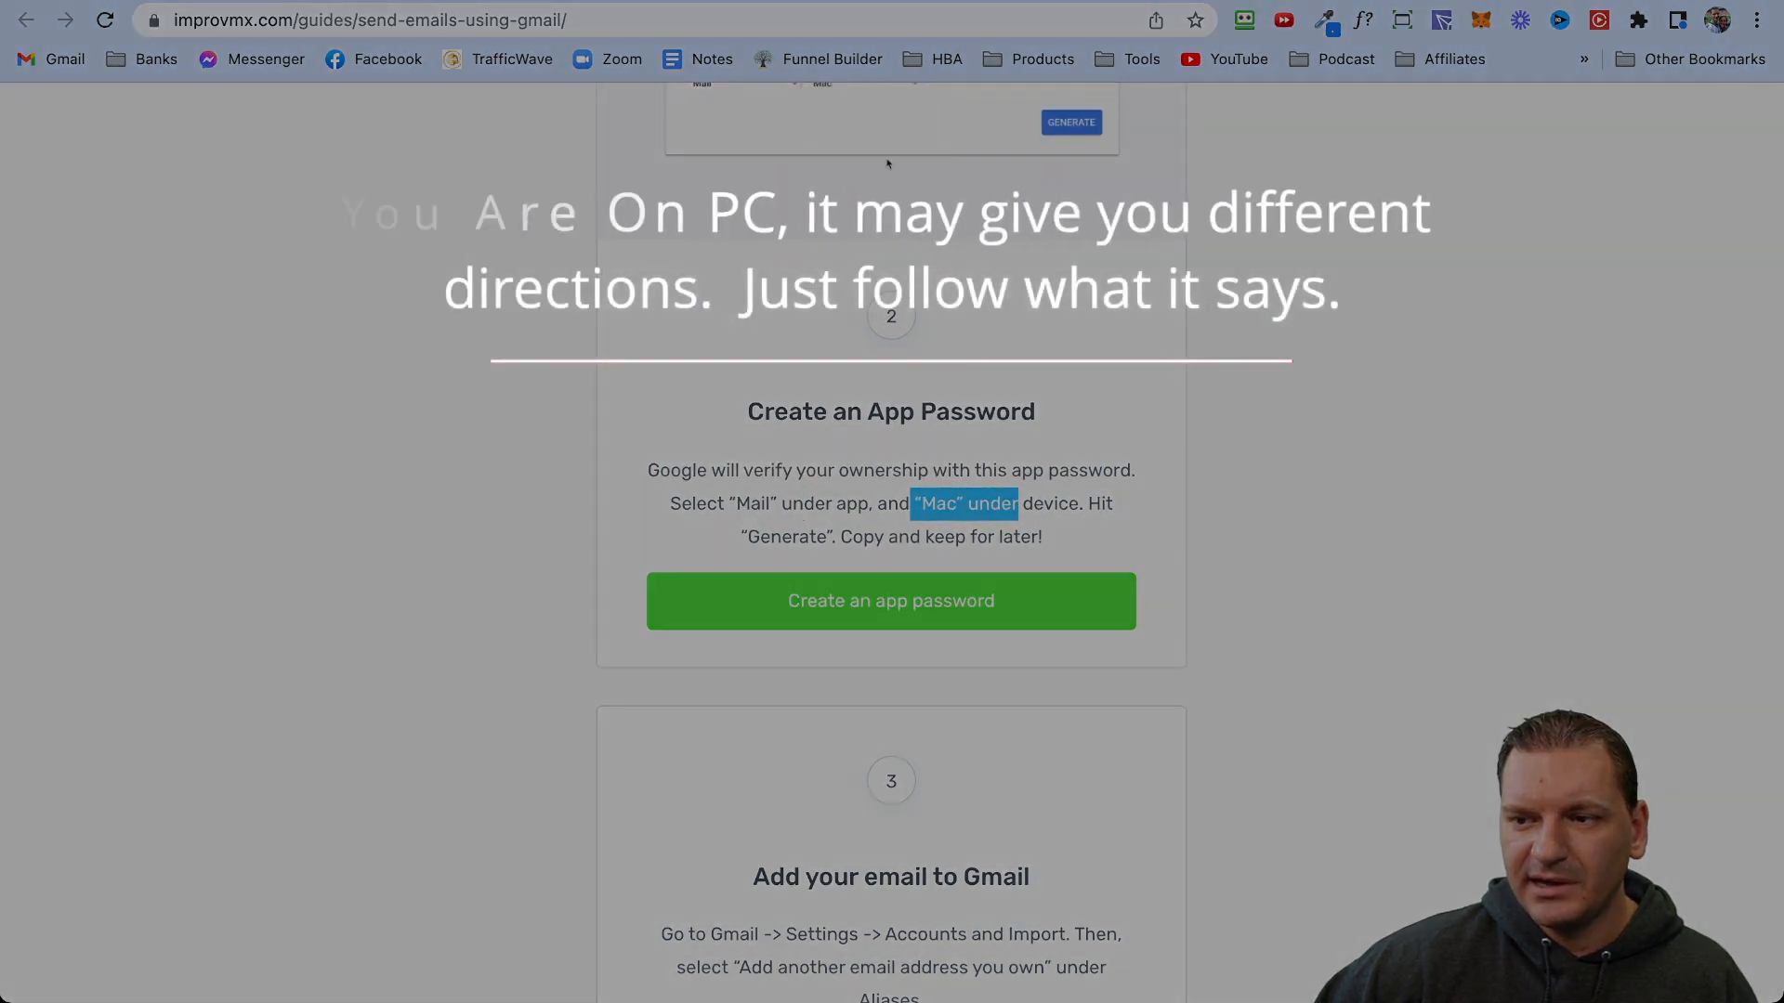
scroll(892, 539, down, 3)
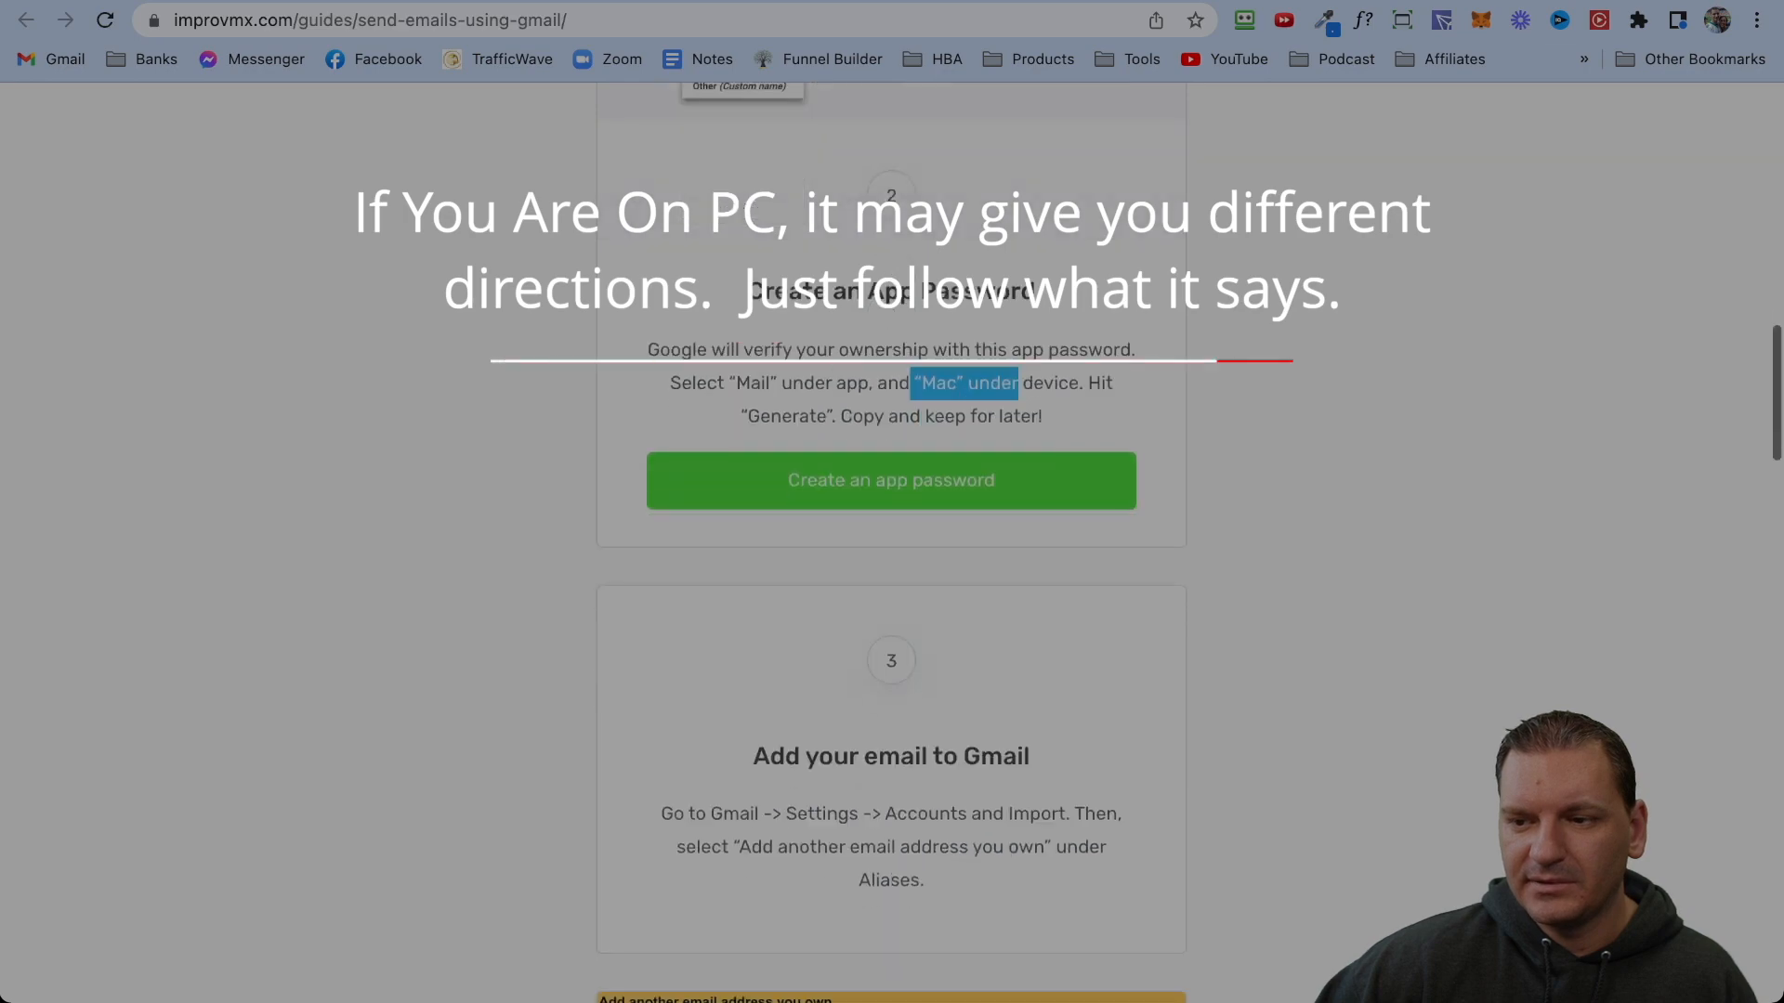
scroll(891, 539, down, 2)
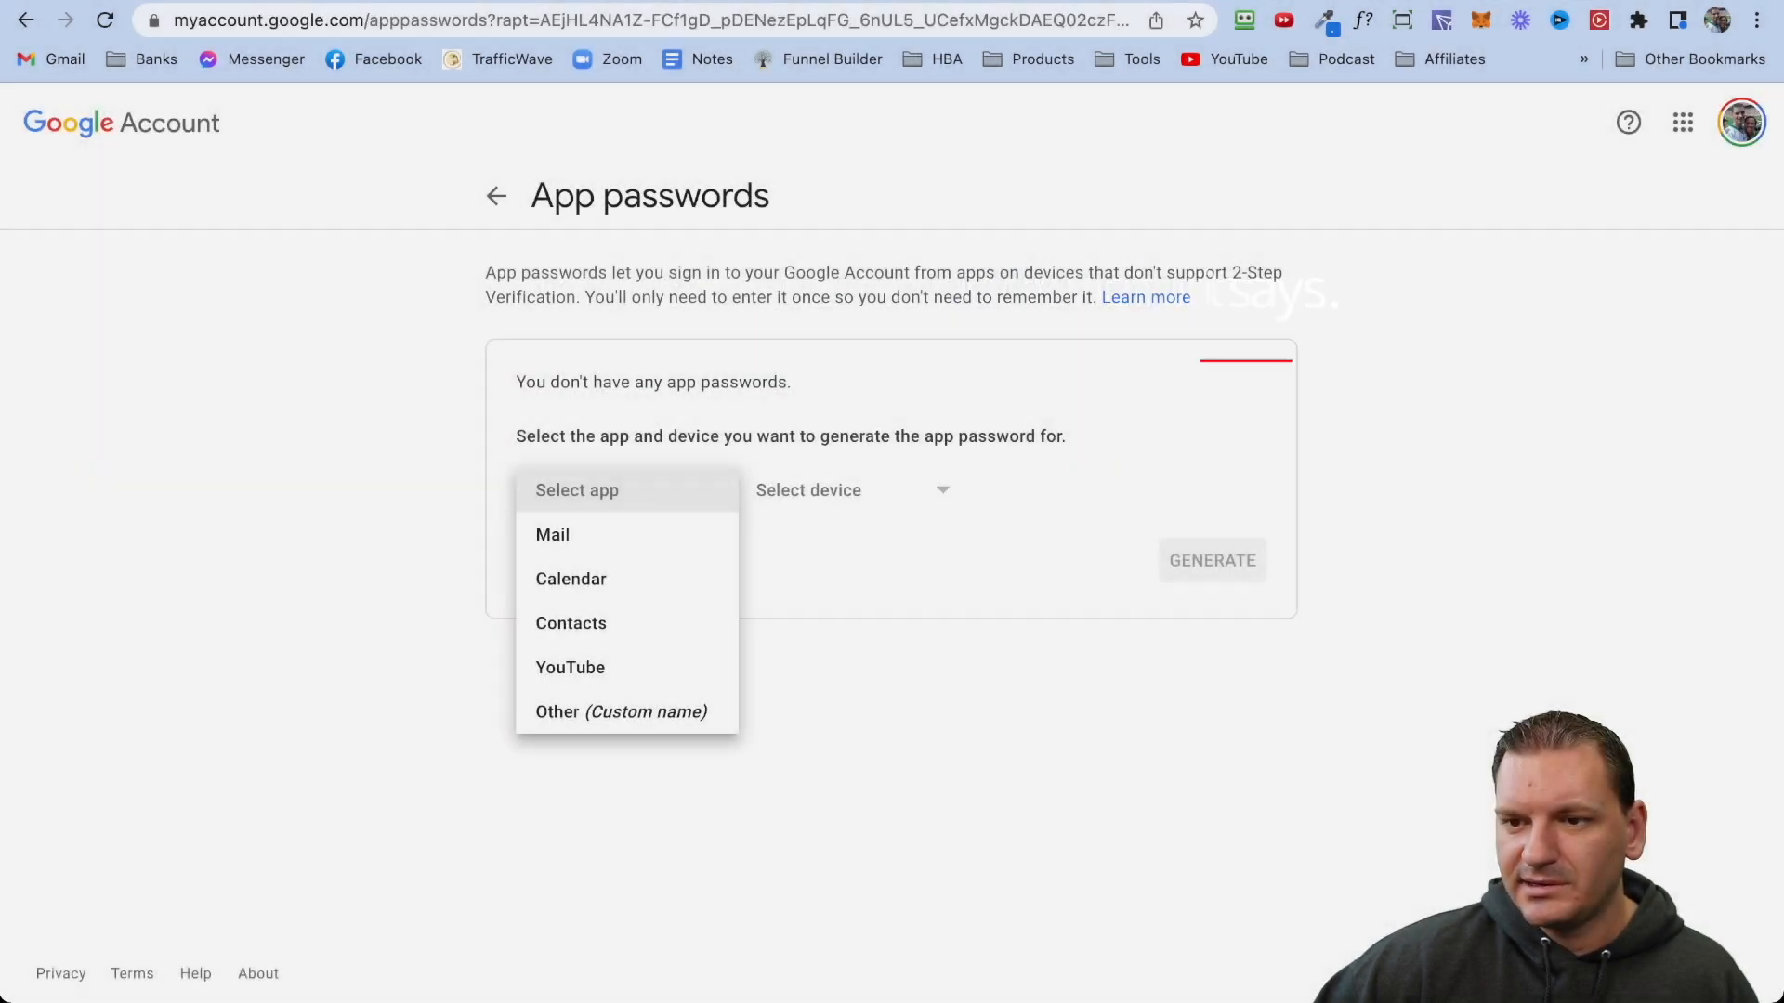
Generate a Google app password for Mail on Mac and select it.
click(552, 534)
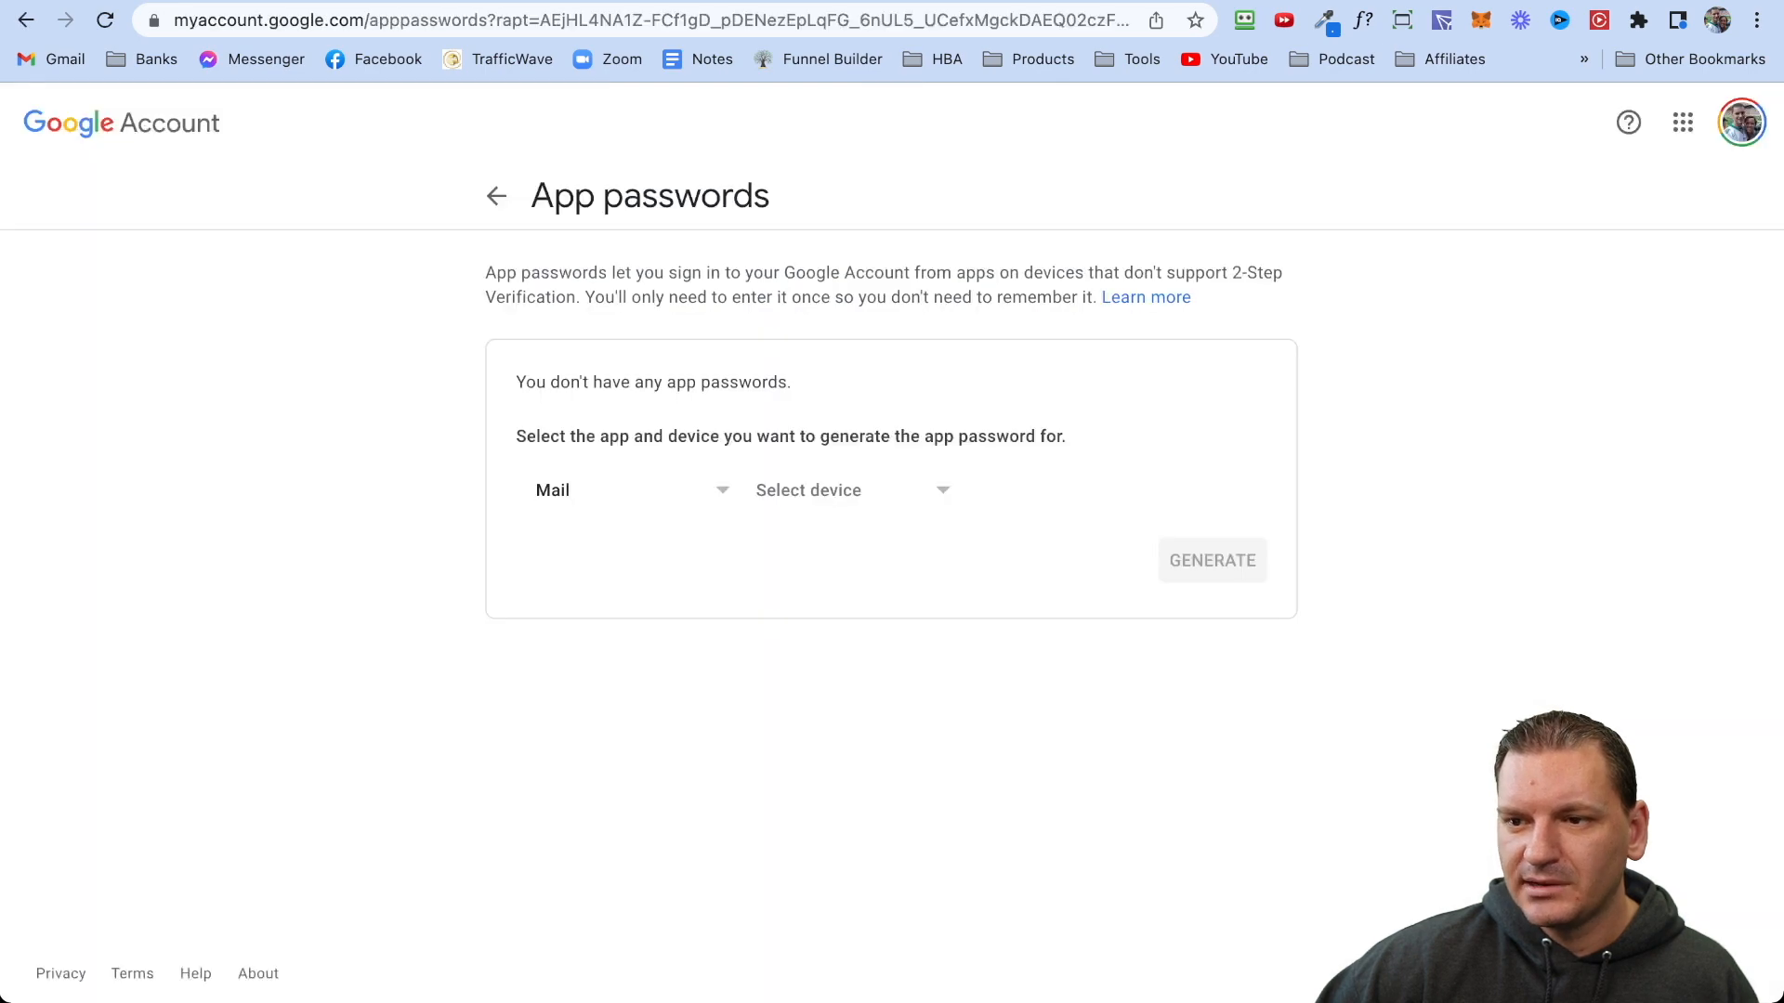
click(809, 490)
click(799, 667)
click(1212, 561)
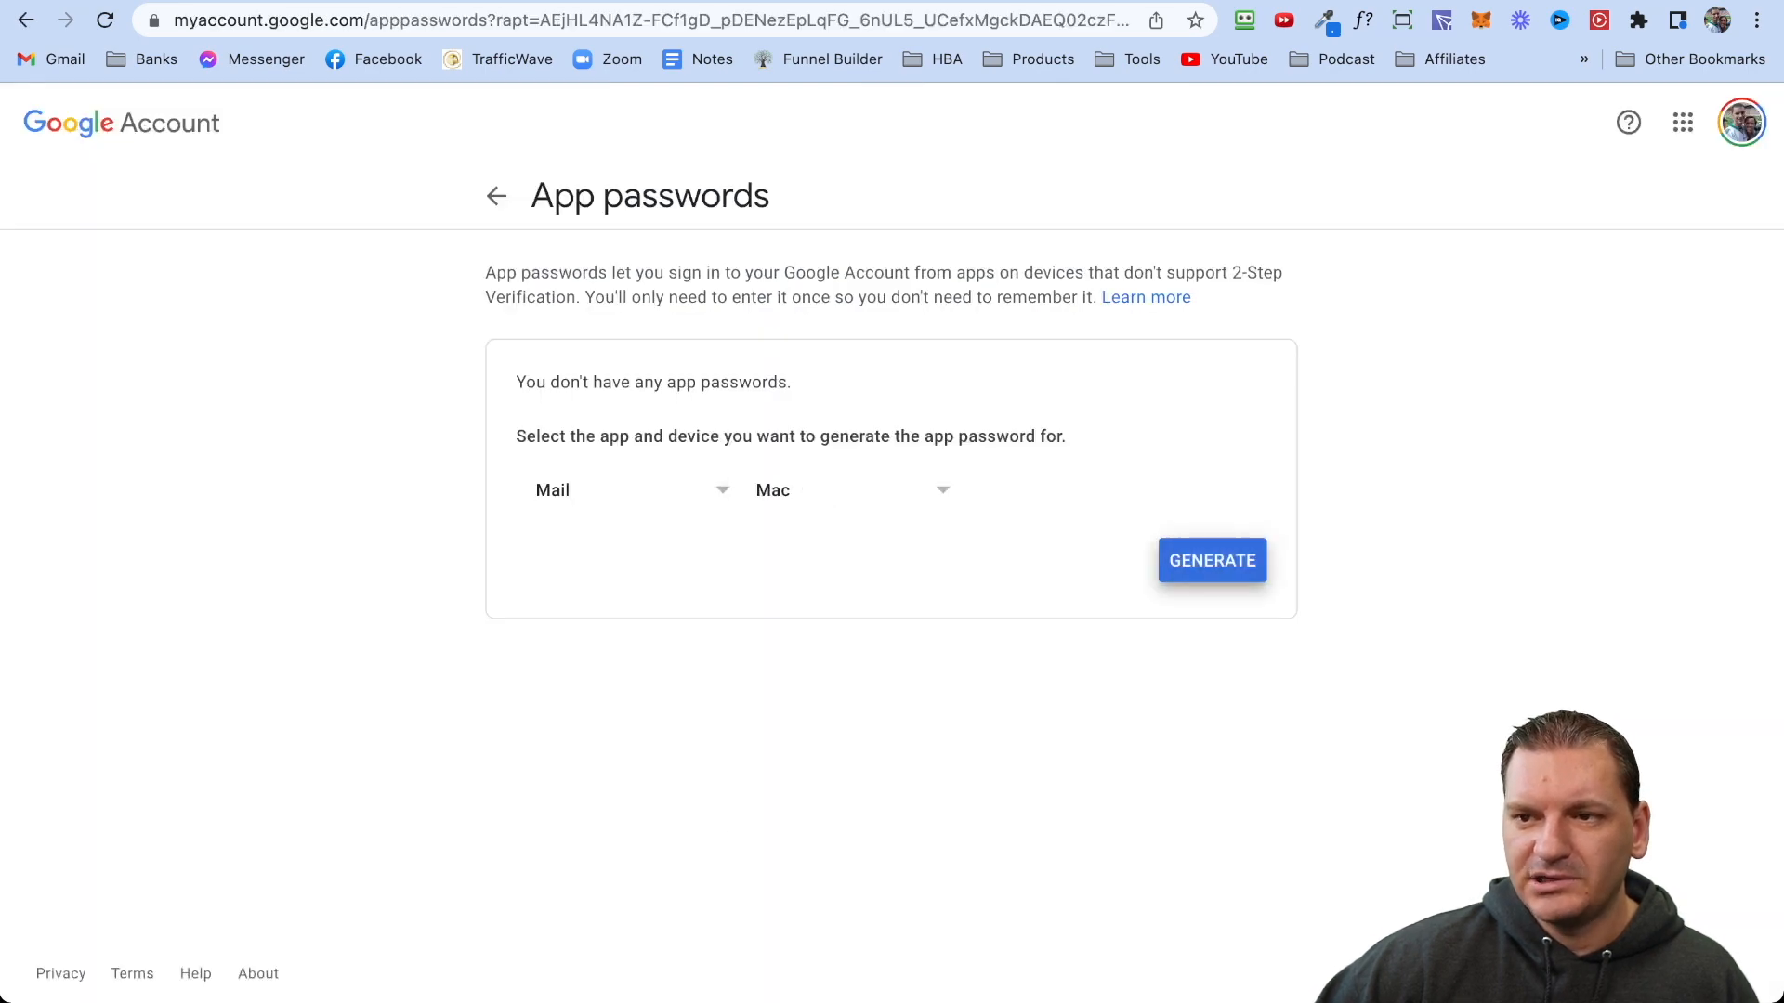
double_click(1071, 347)
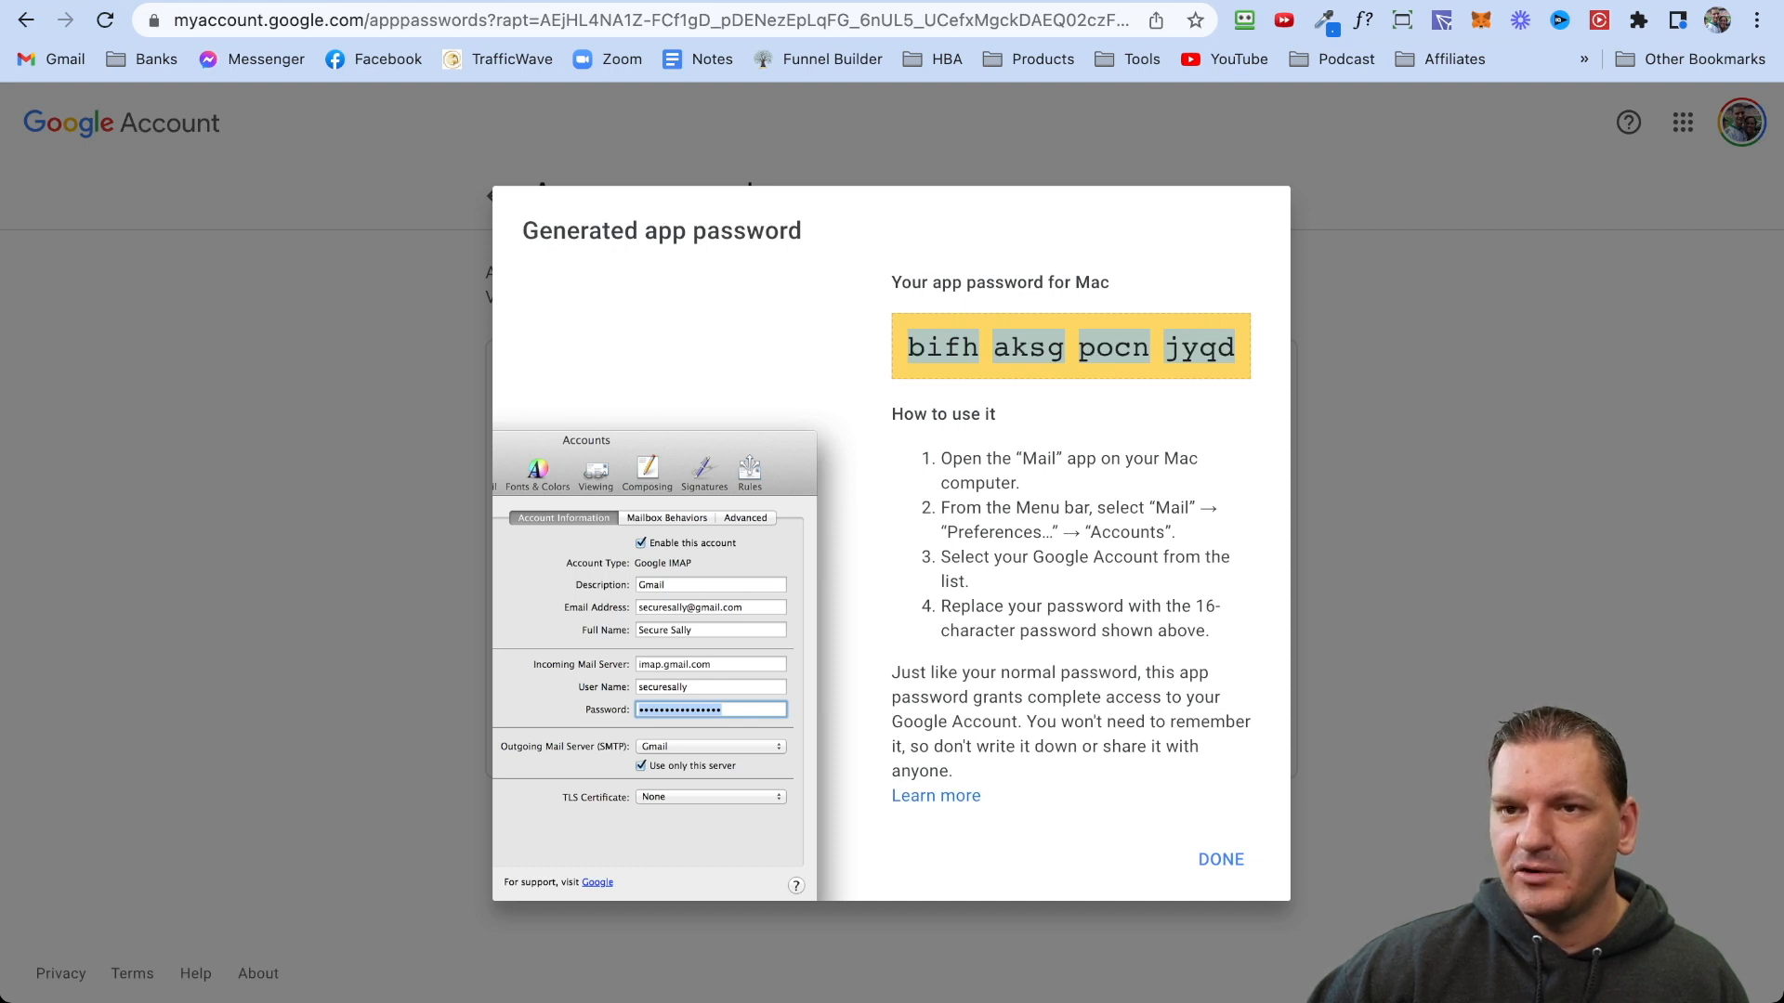
Paste the app password into Webinar Notes, close the password window, and return to the guide.
key(ctrl+Tab)
drag(285, 445, 409, 827)
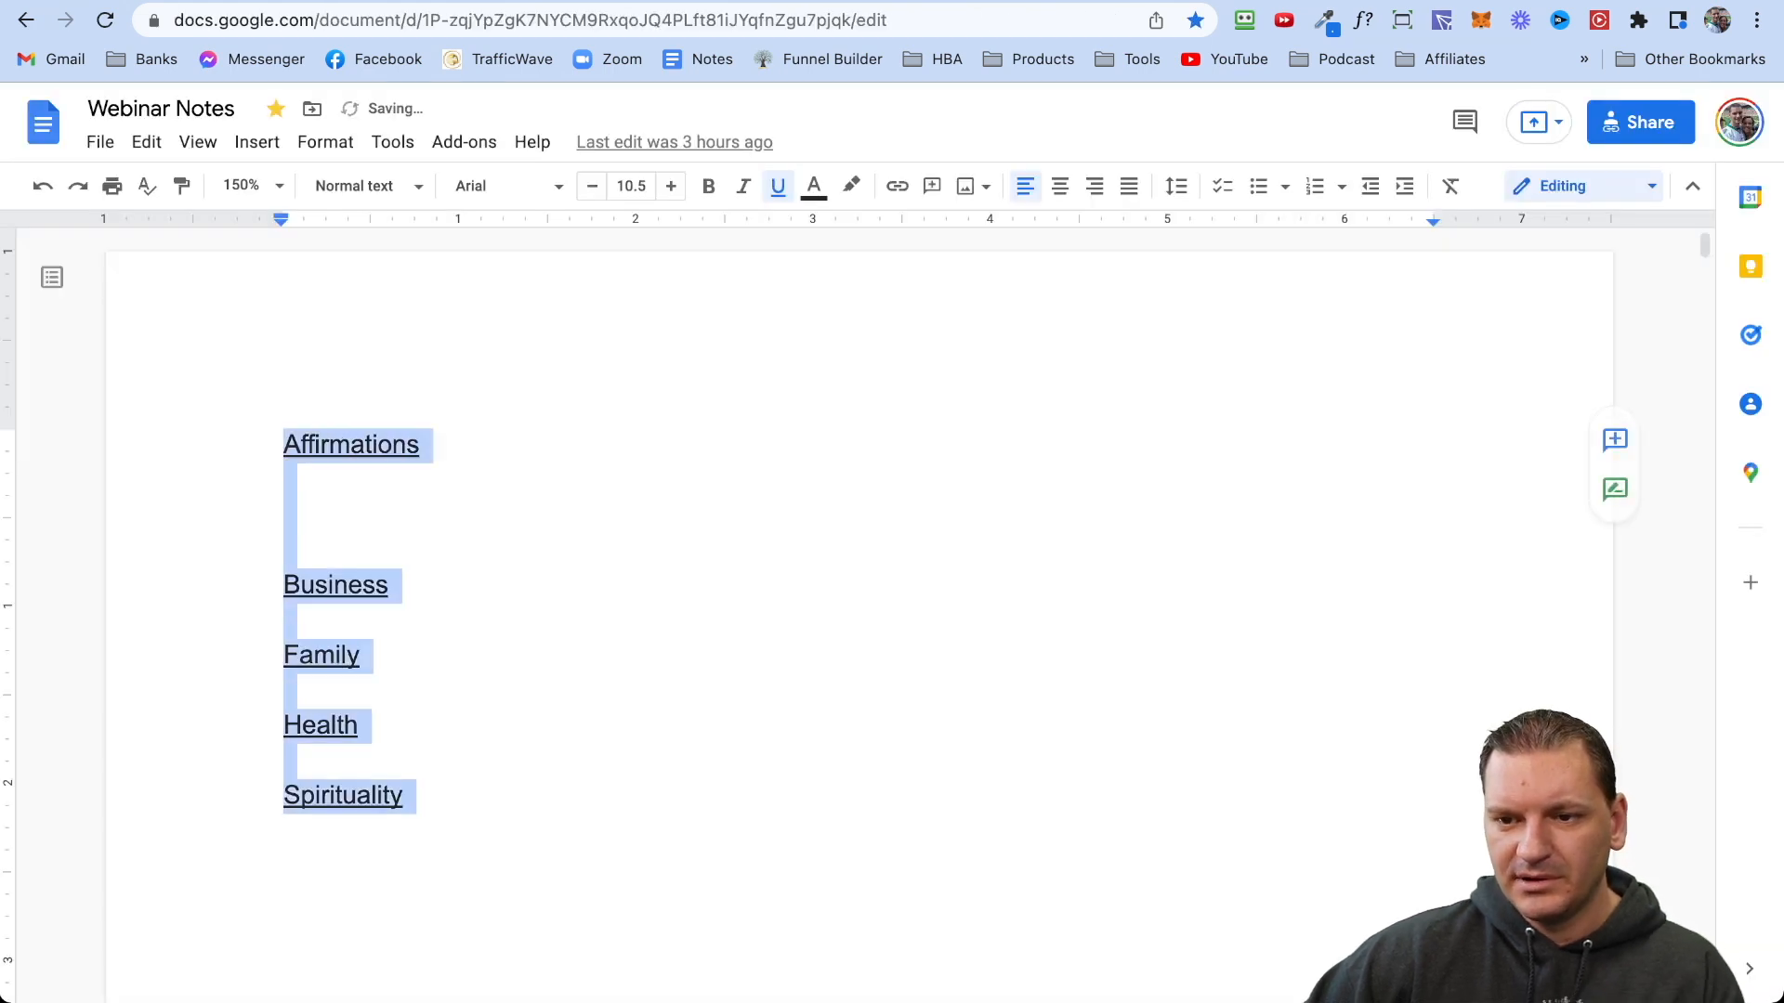
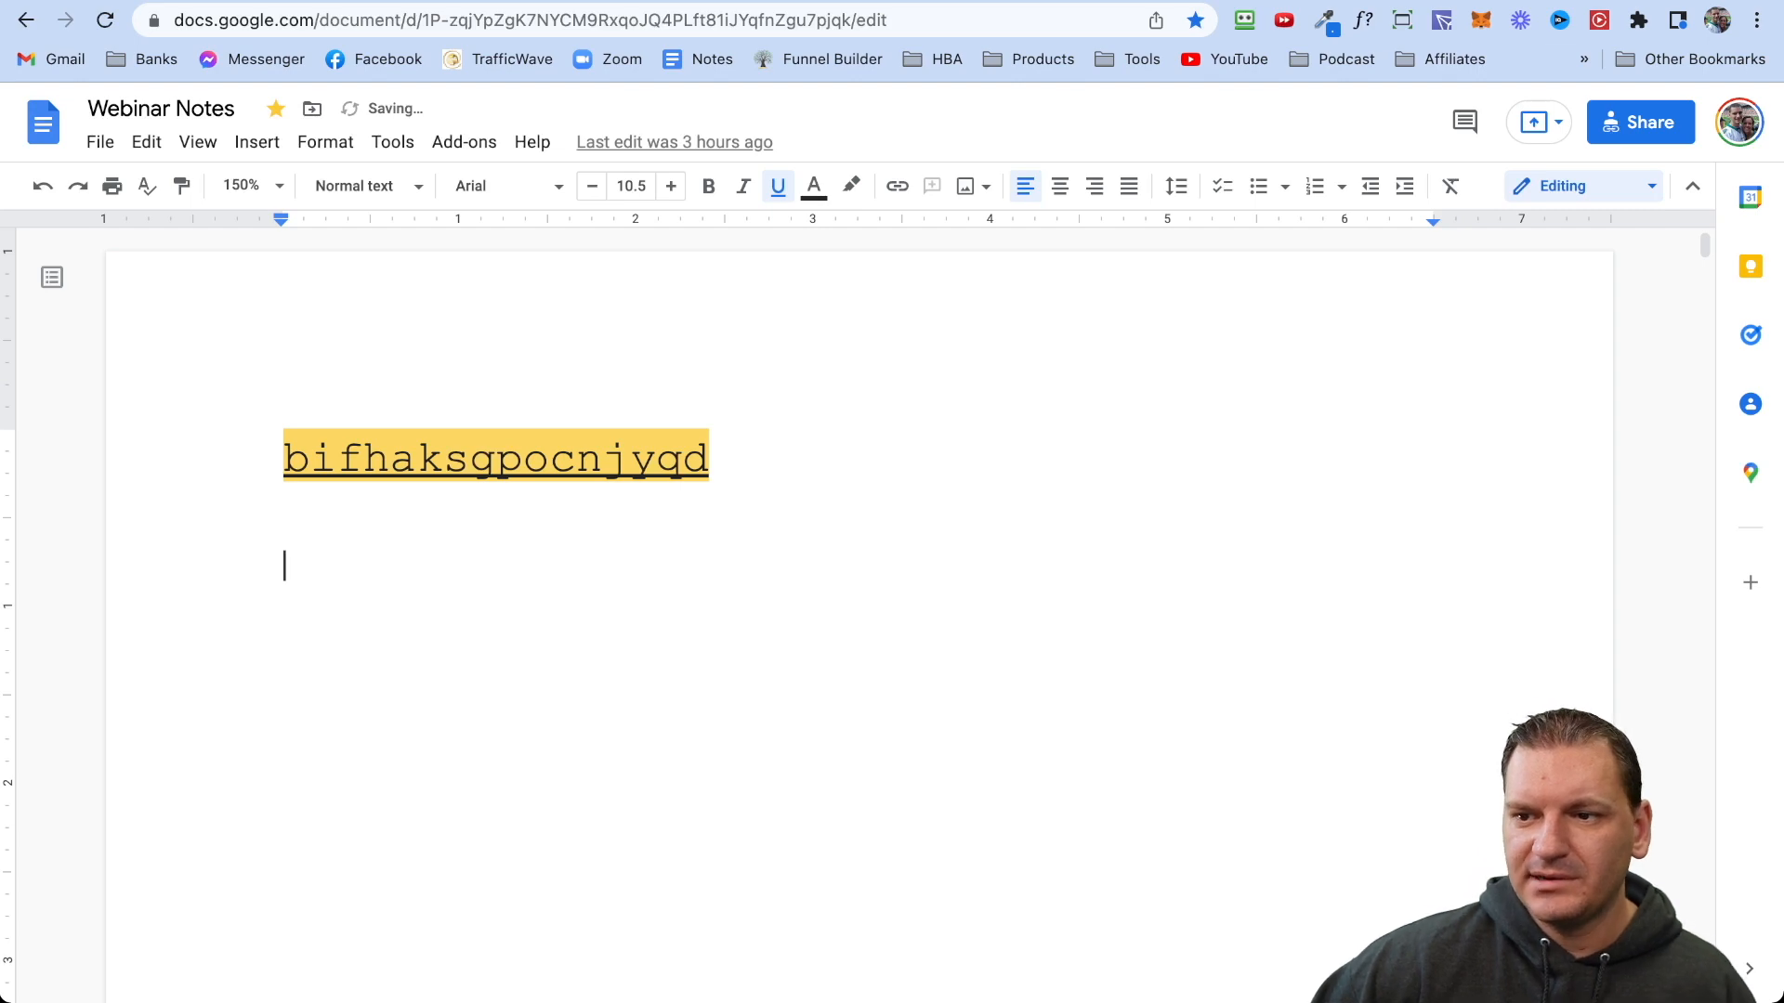
key(ctrl+shift+Tab)
click(1221, 860)
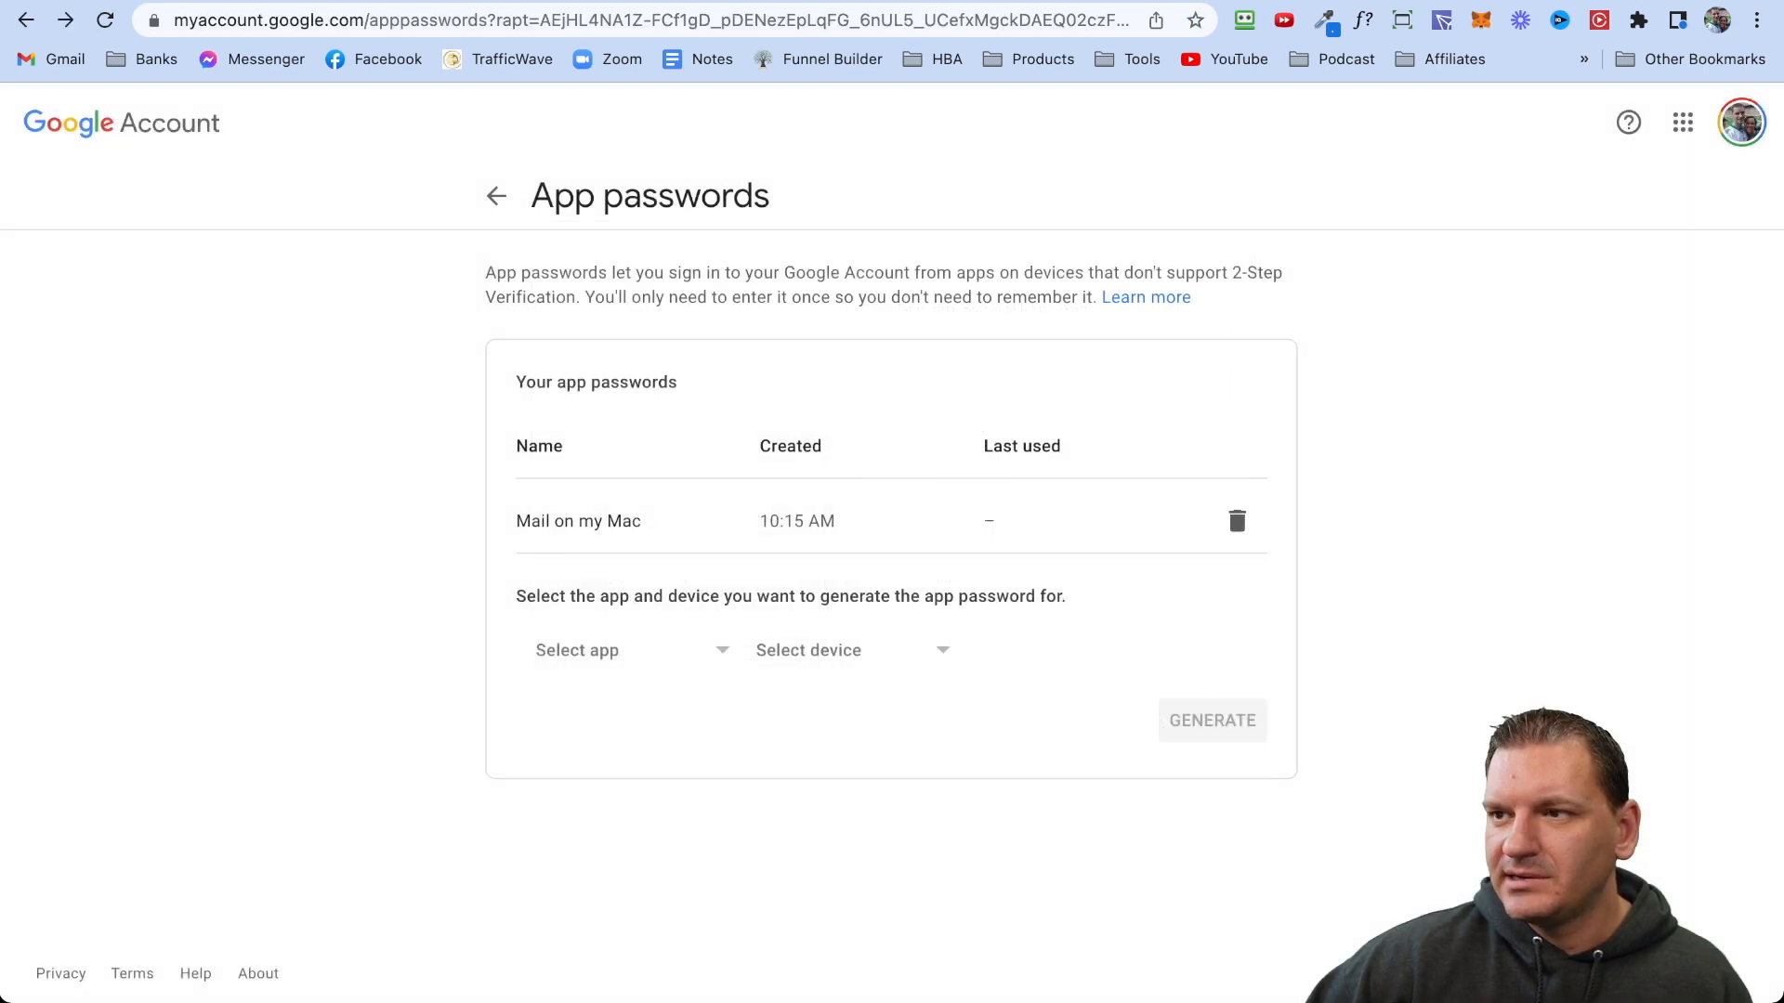
key(ctrl+shift+Tab)
Review step 3's Accounts and Import instructions, then switch to Gmail's Accounts and Import settings.
scroll(741, 893, down, 3)
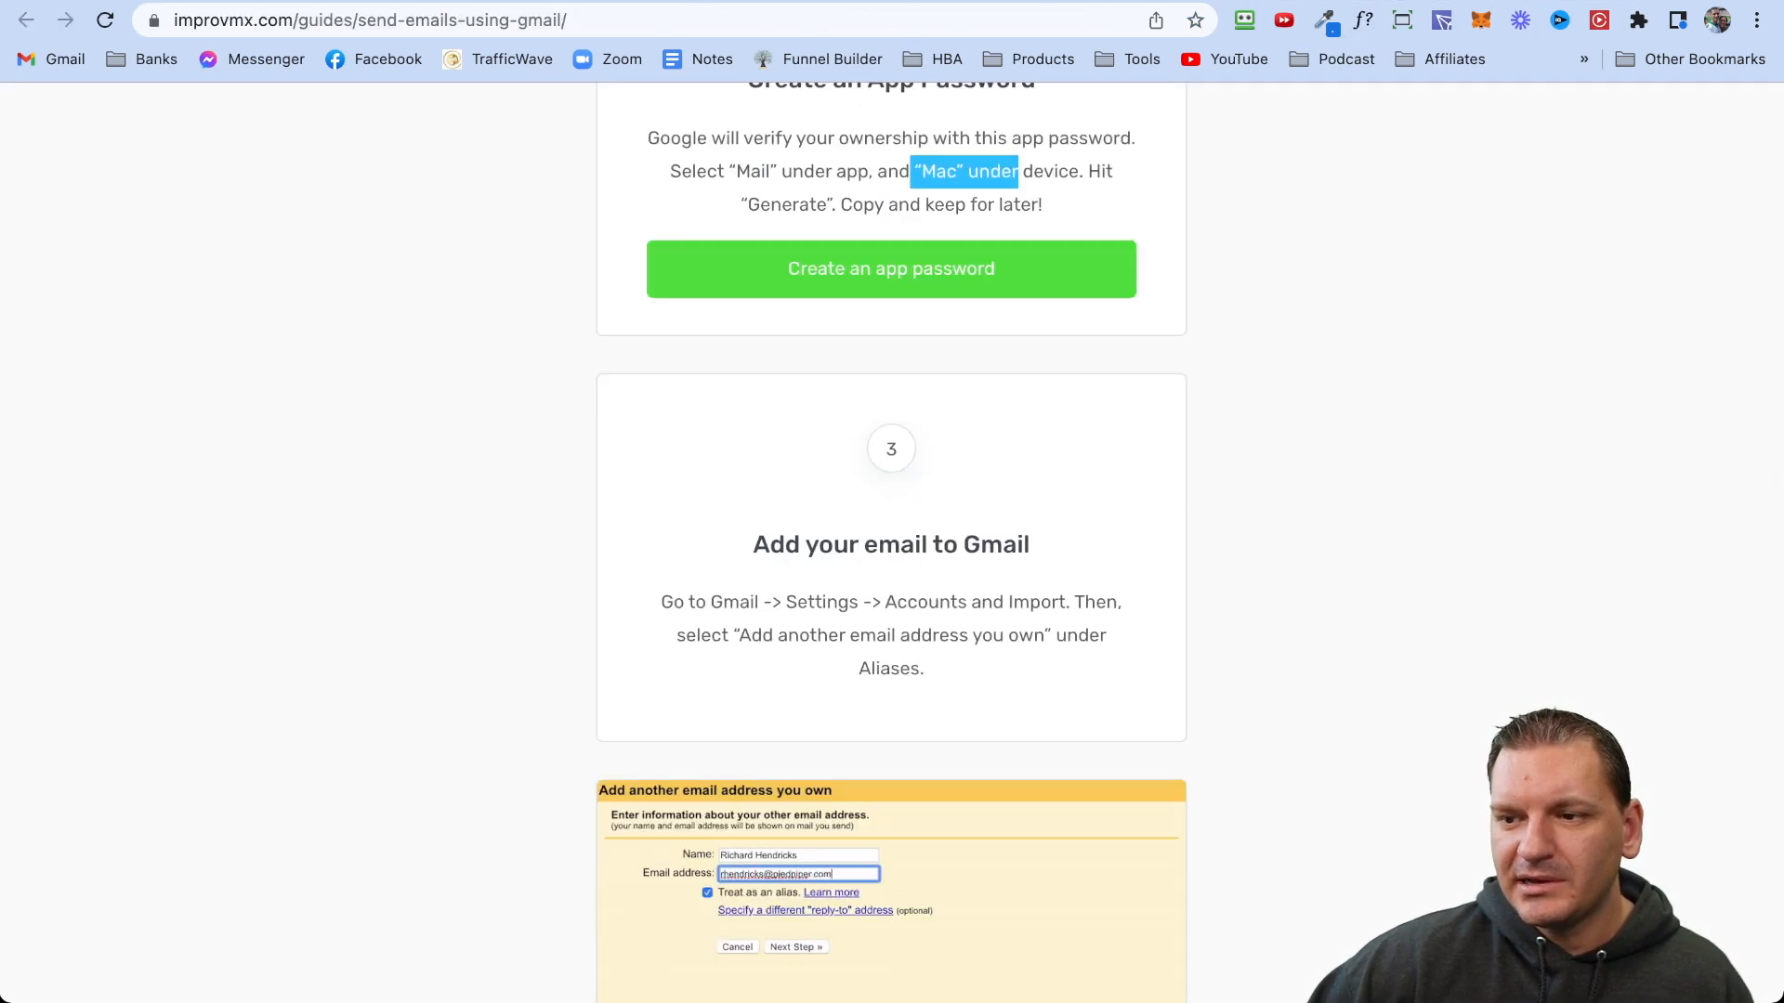
scroll(741, 894, down, 1)
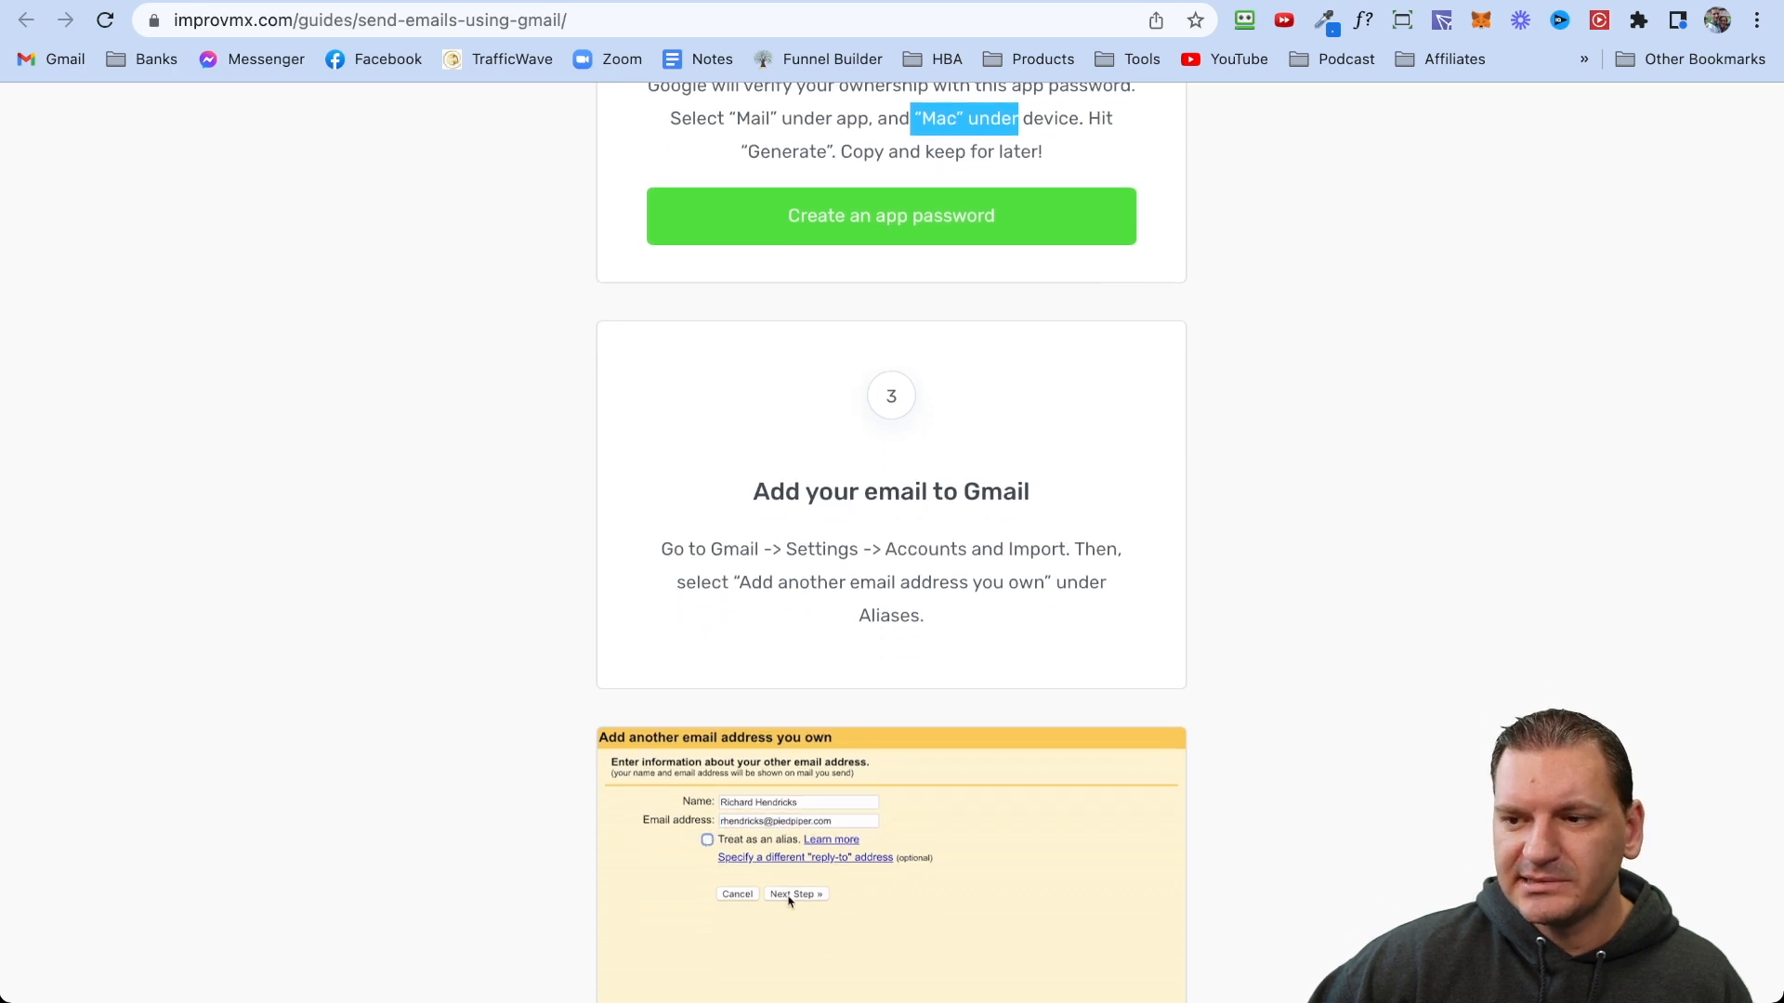
click(953, 844)
drag(885, 549, 925, 616)
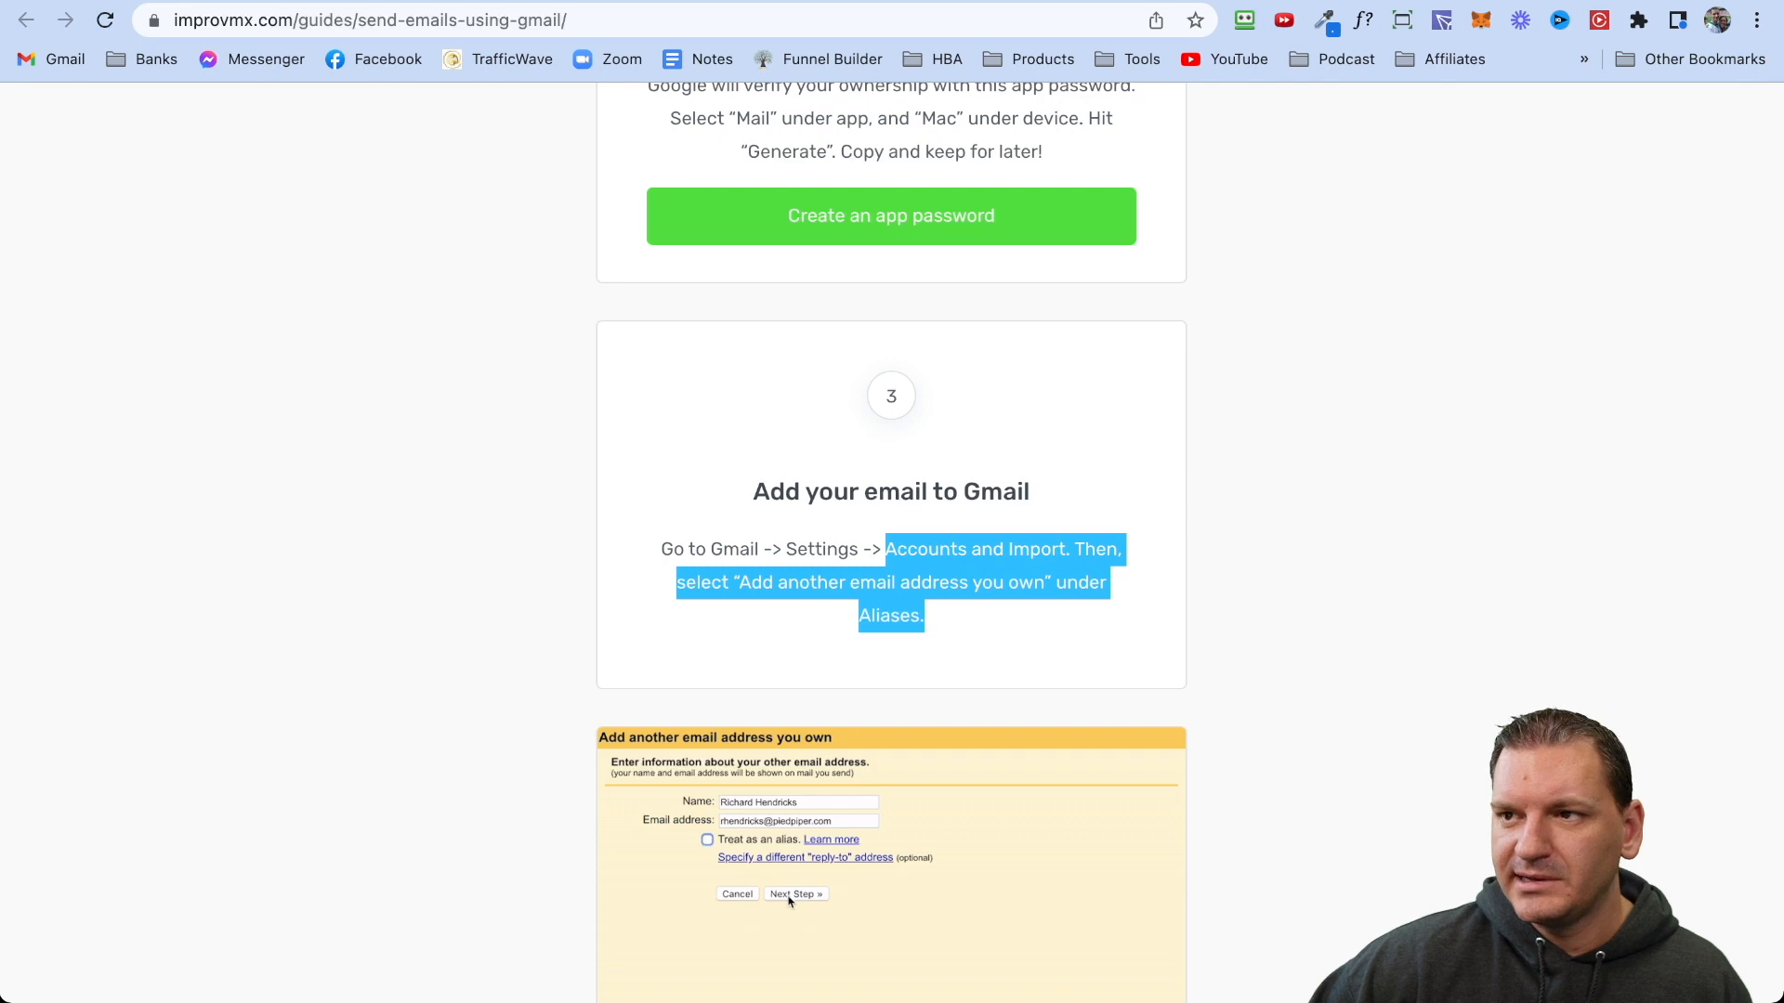
key(ctrl+shift+Tab)
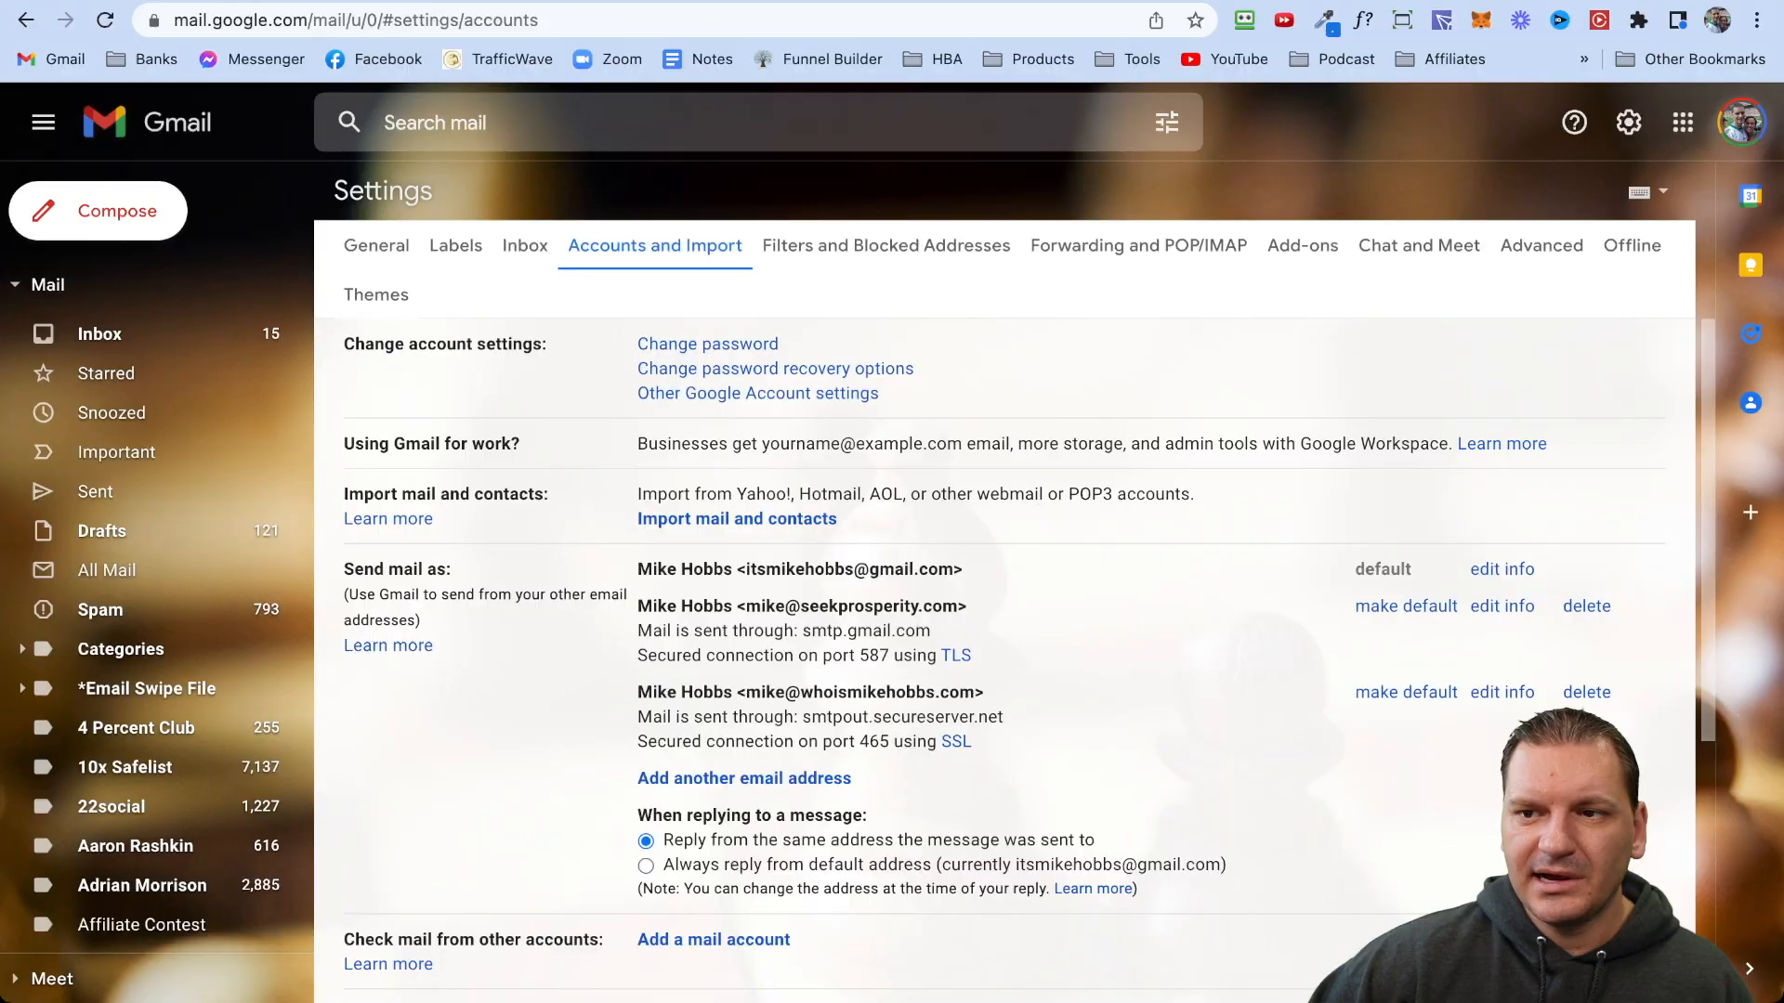
Scroll to 'Send mail as' and open the form for adding another email address.
scroll(1022, 650, down, 2)
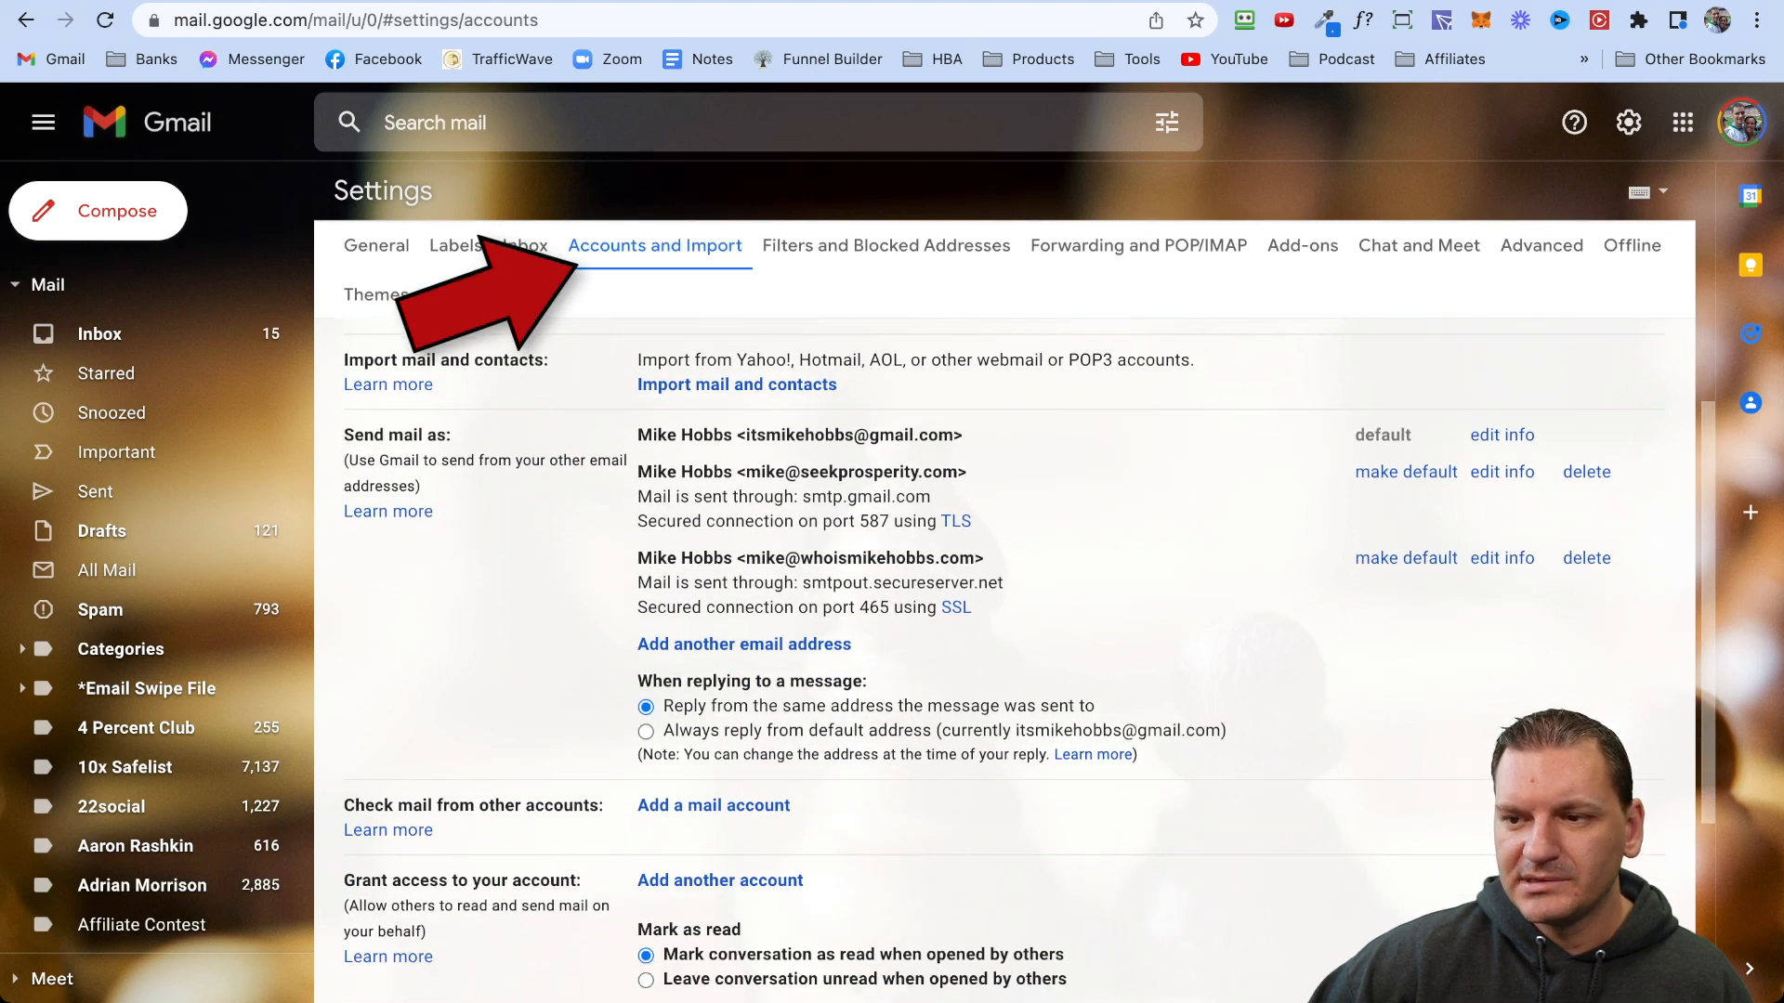
drag(984, 557, 638, 558)
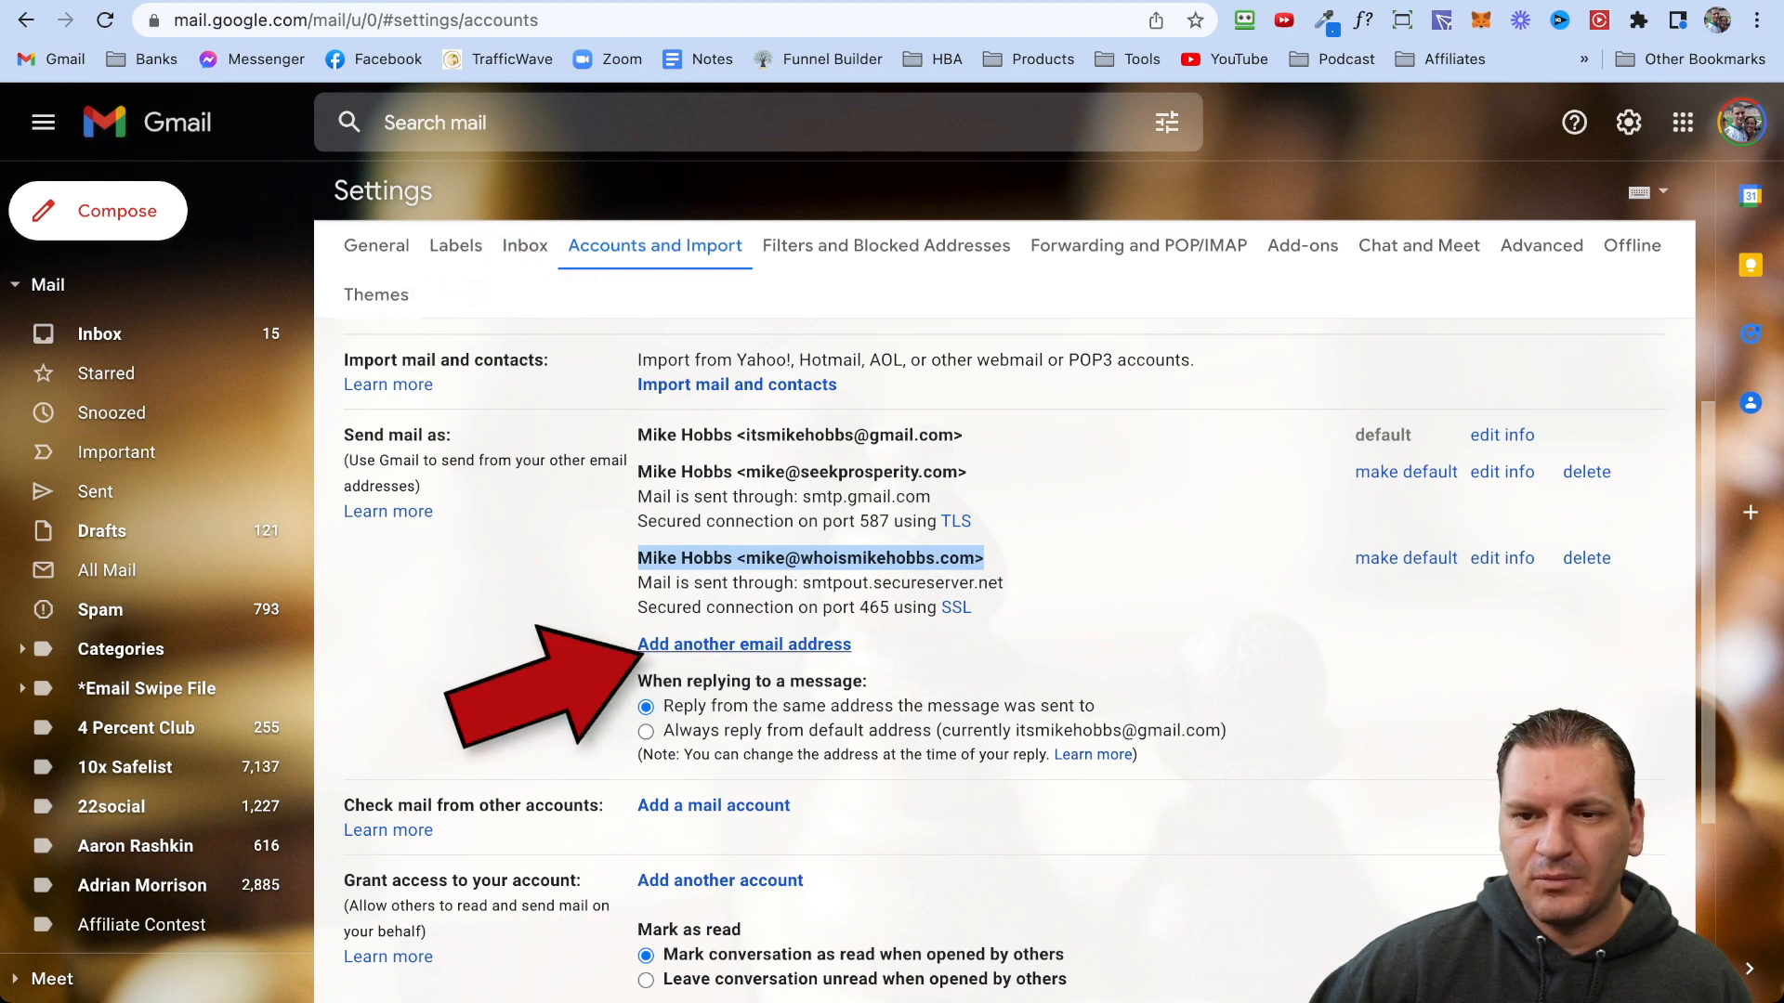
click(743, 644)
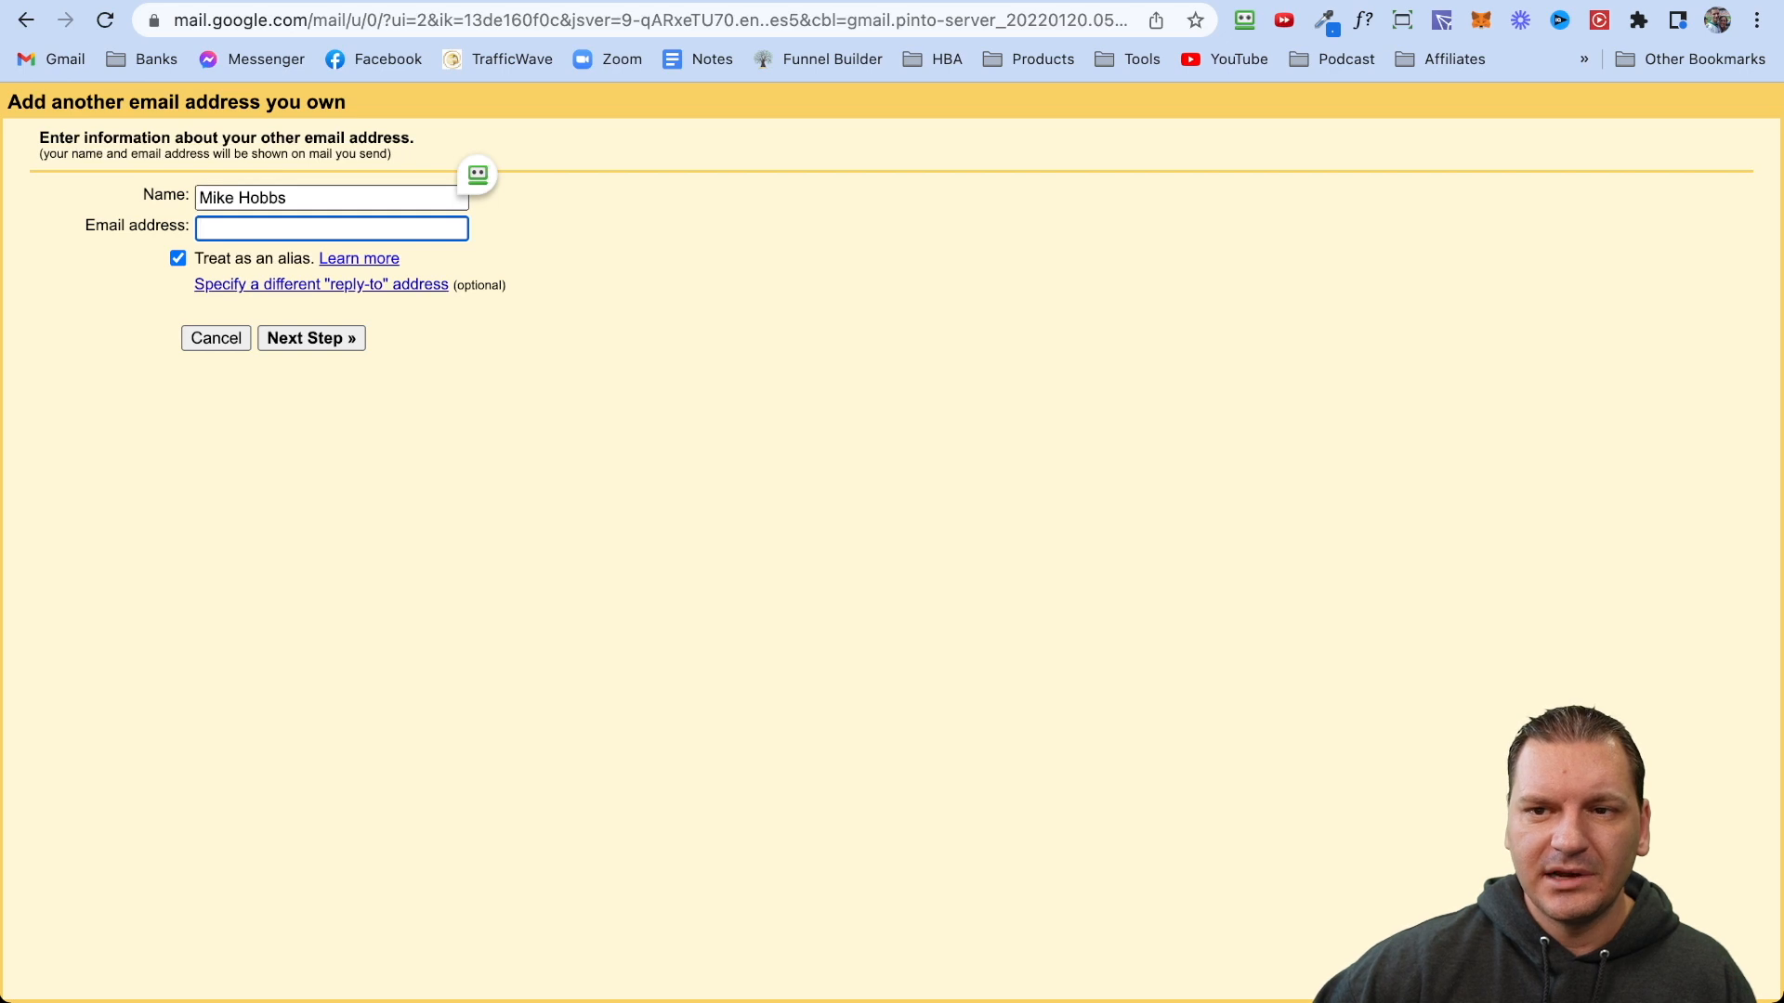
Enter the custom-domain email as the new address, untick 'Treat as an alias', and continue.
key(shift+Tab)
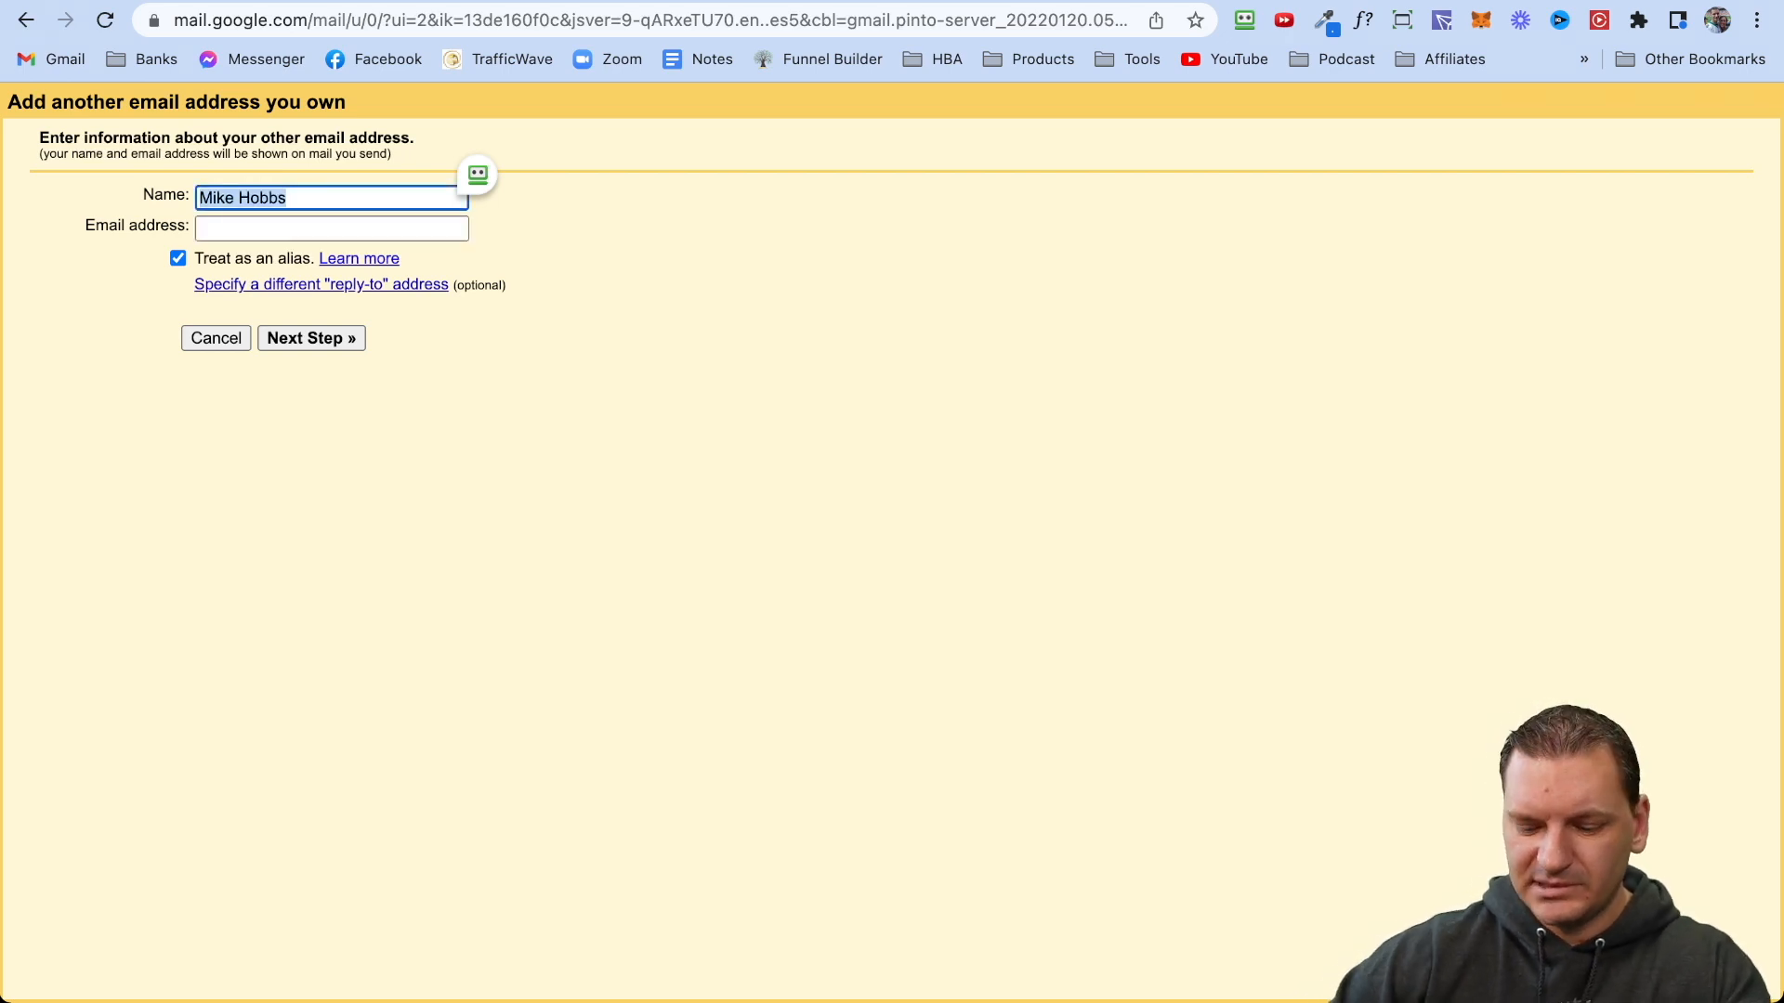
key(Tab)
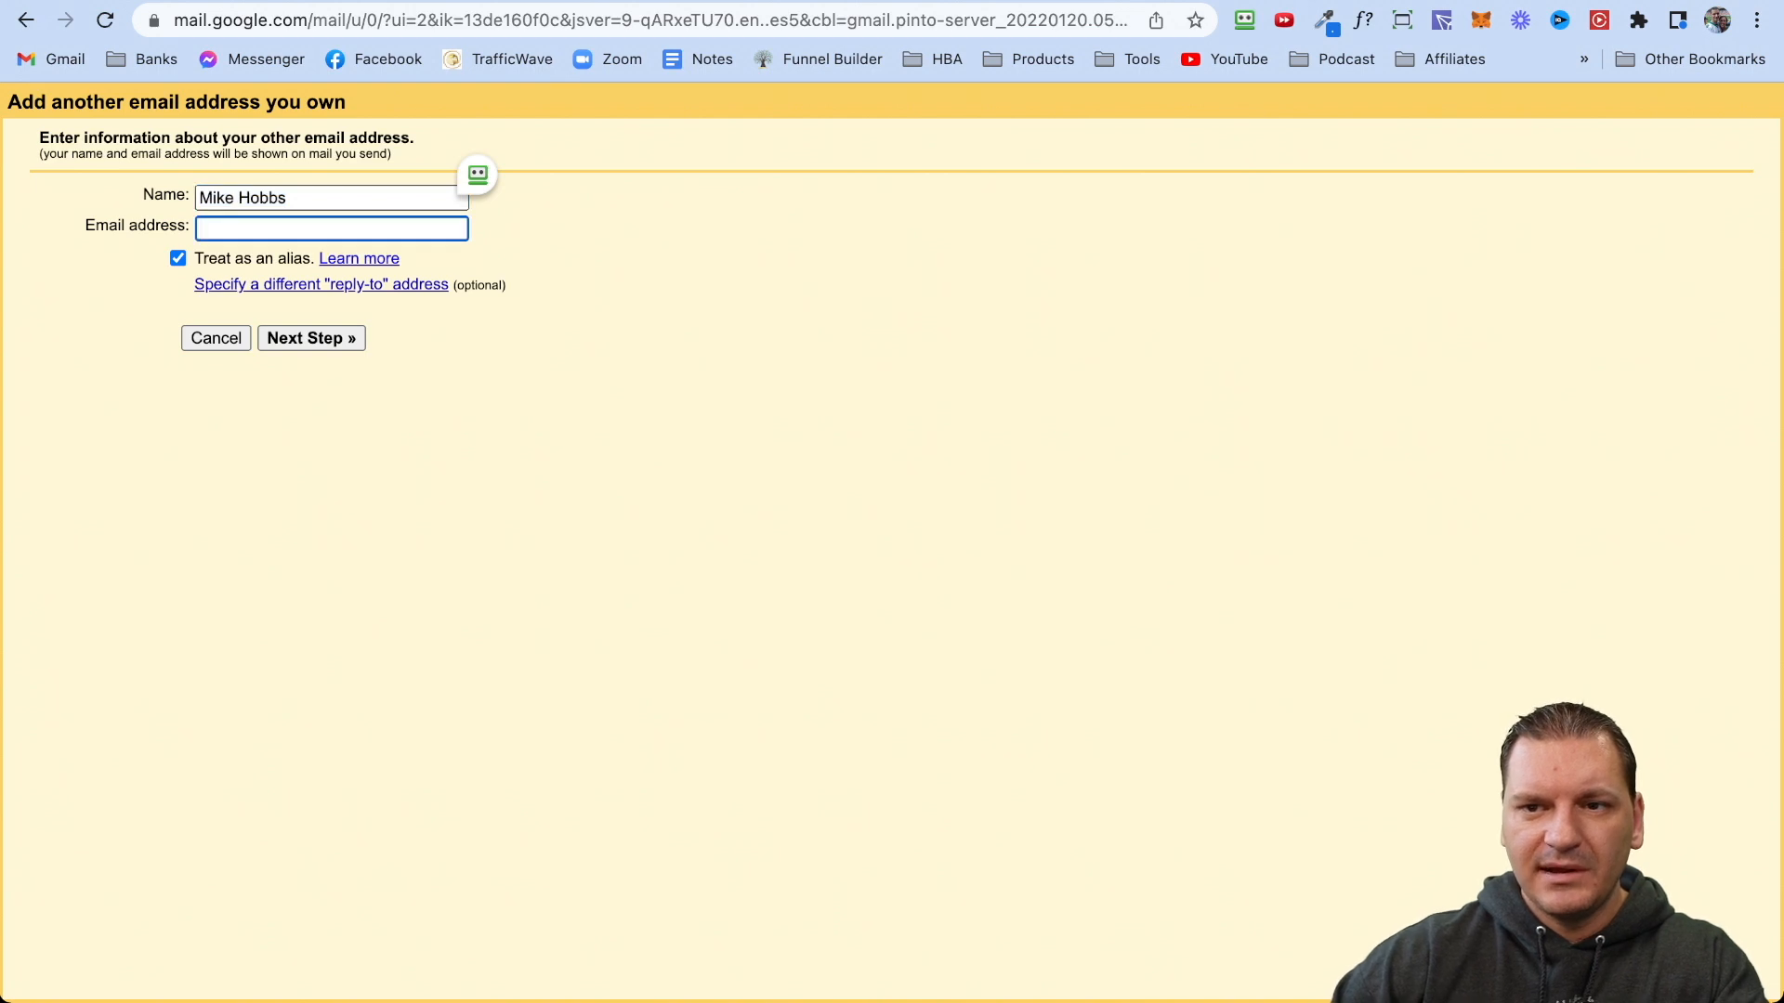
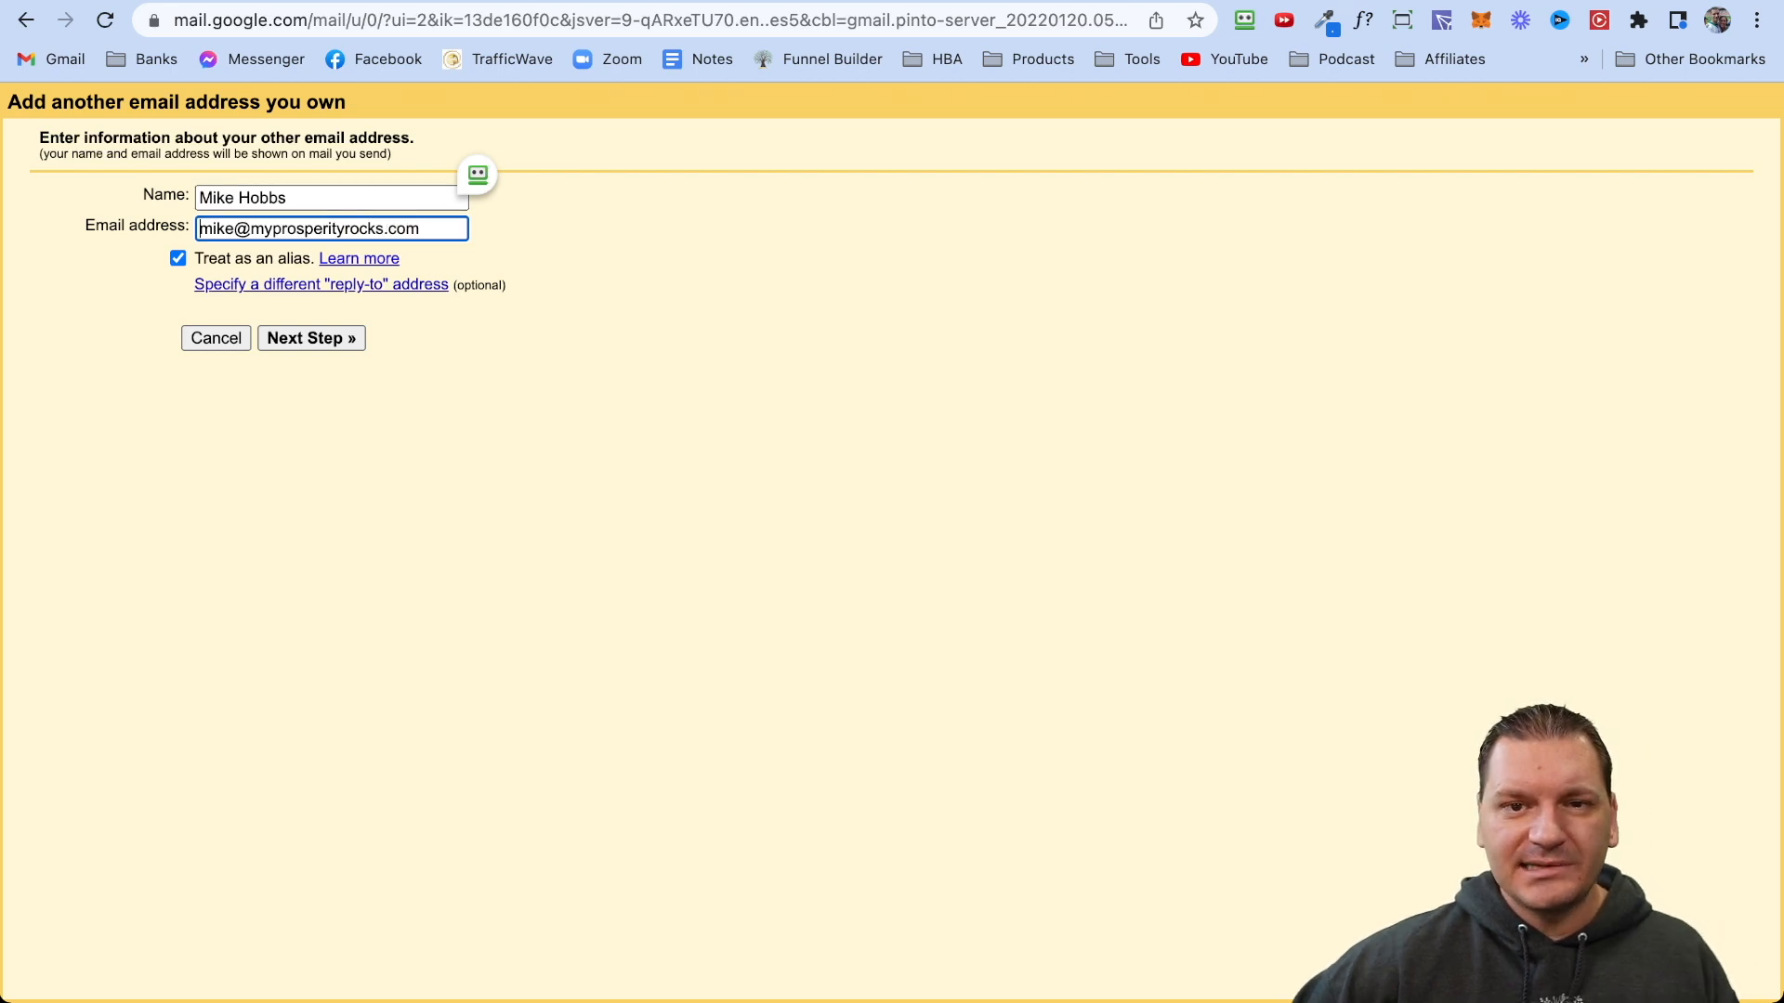
click(178, 258)
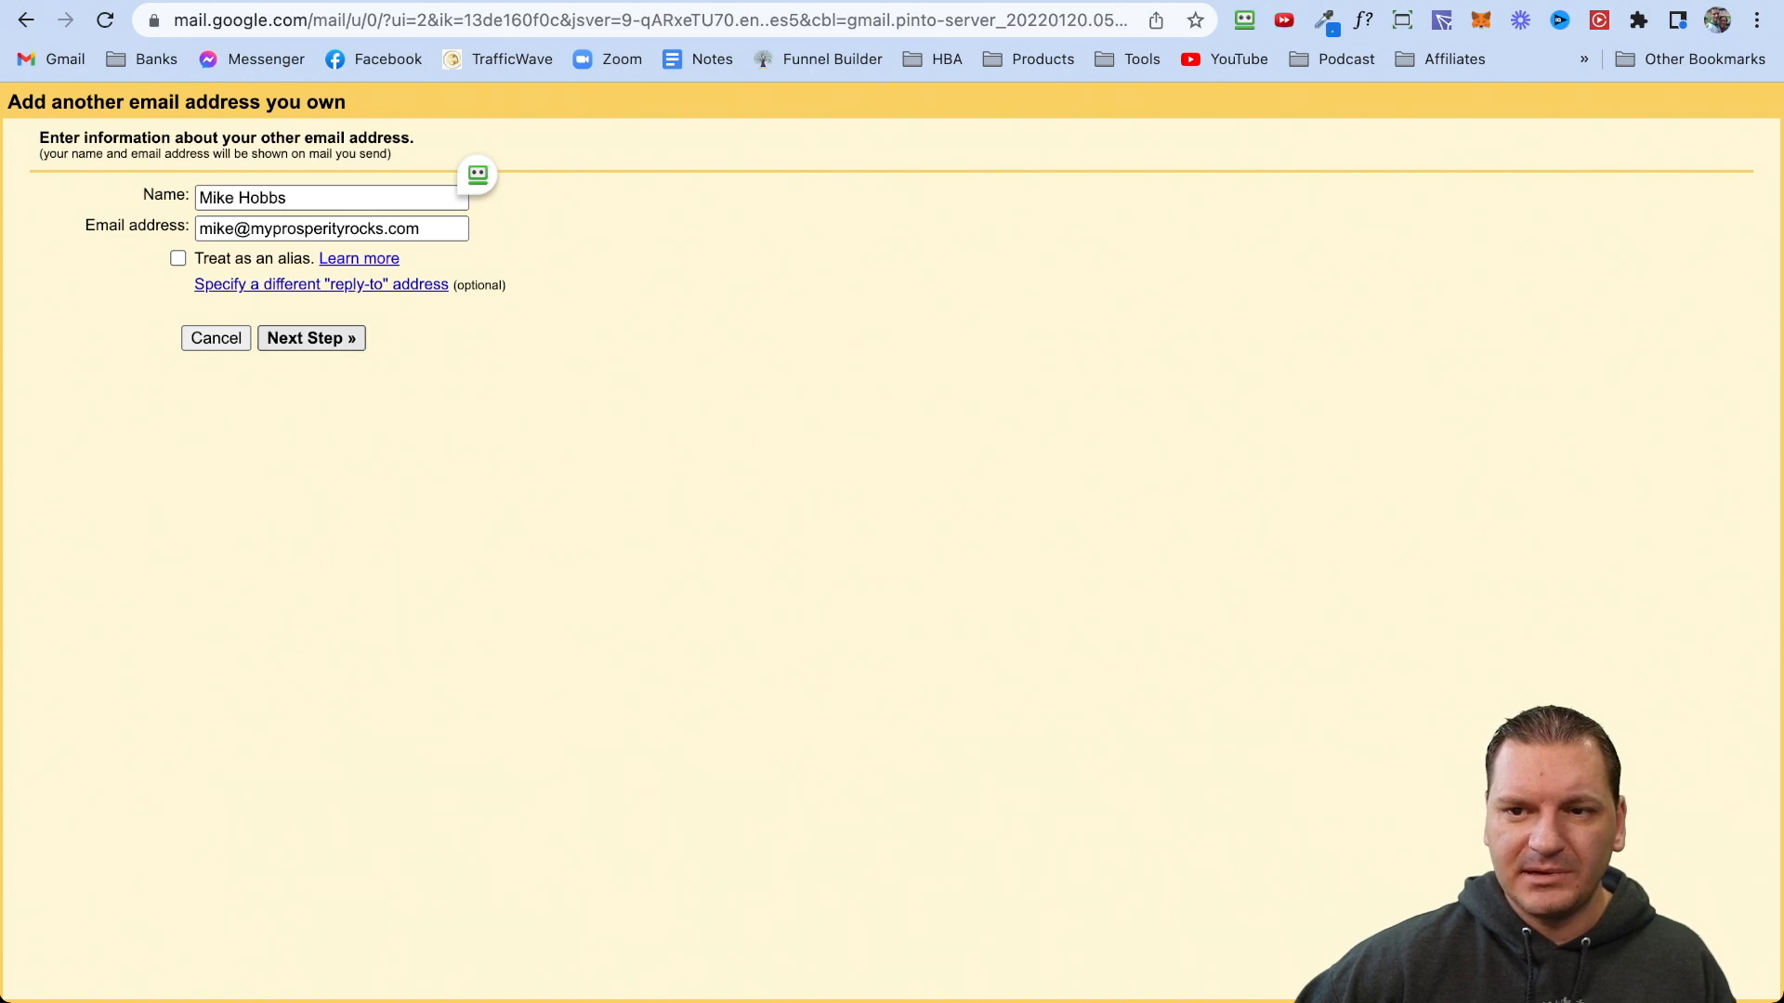
click(311, 337)
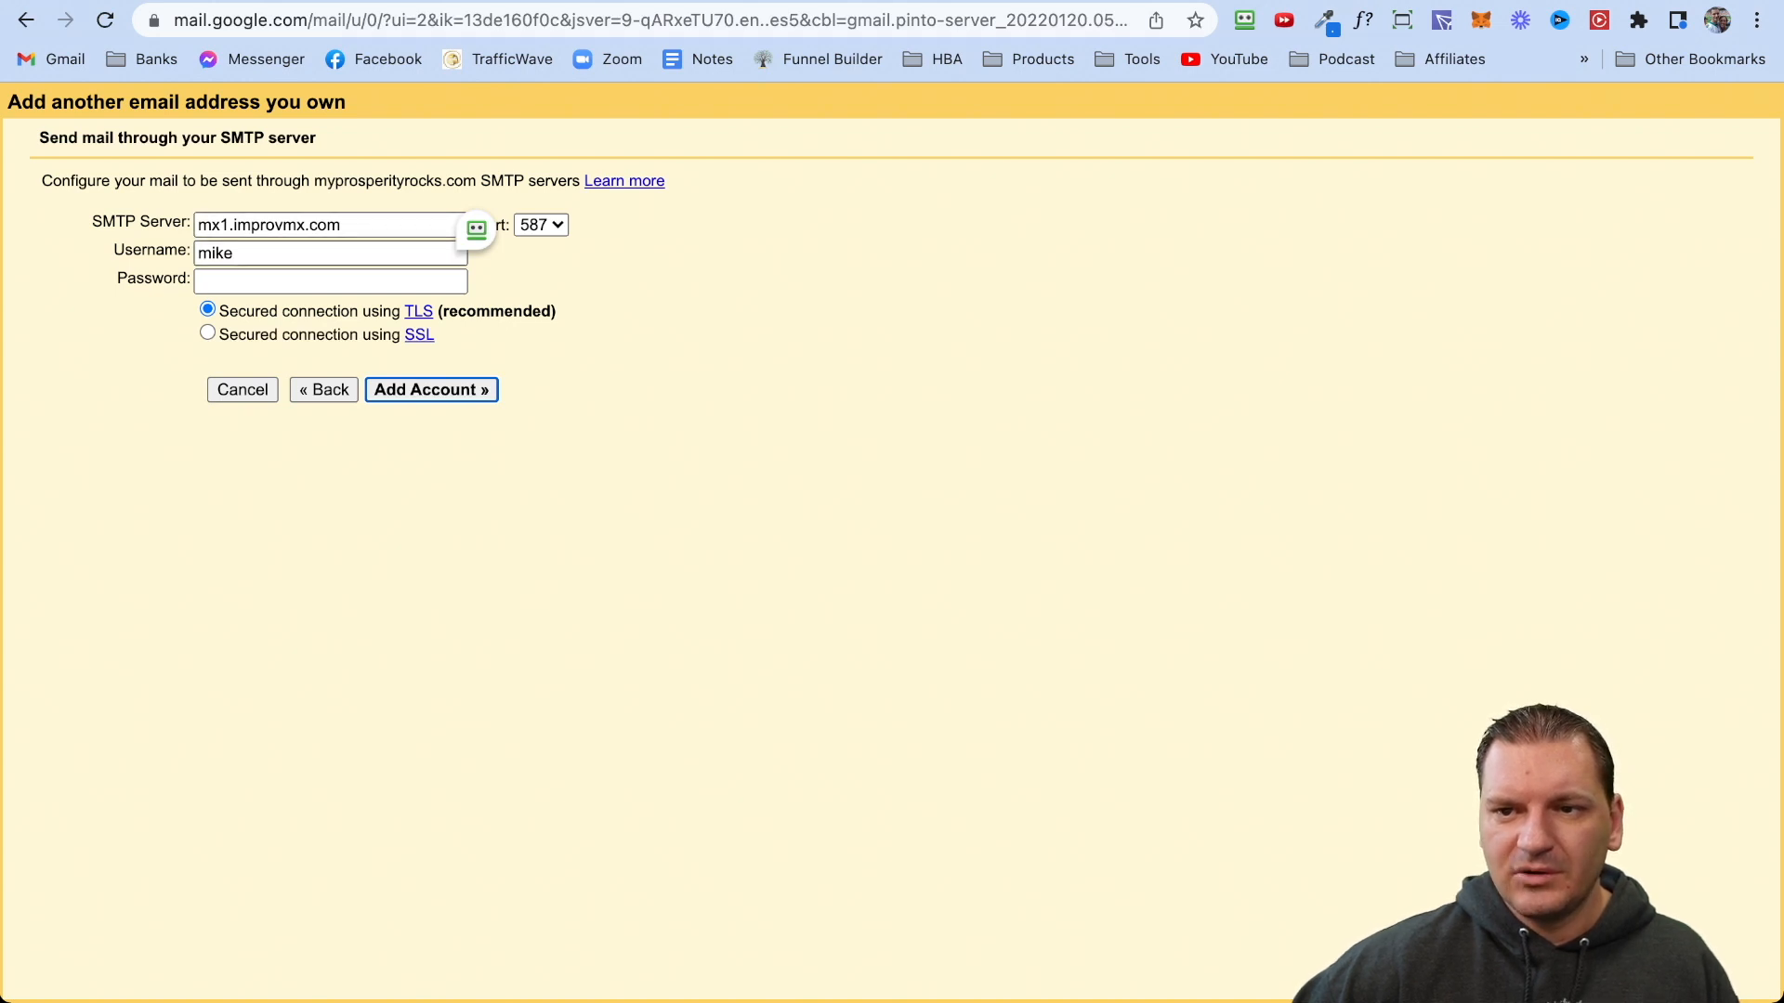
Replace the SMTP server with smtp.gmail.com from the ImprovMX guide and enter the Gmail address as username.
mouse_move(477, 231)
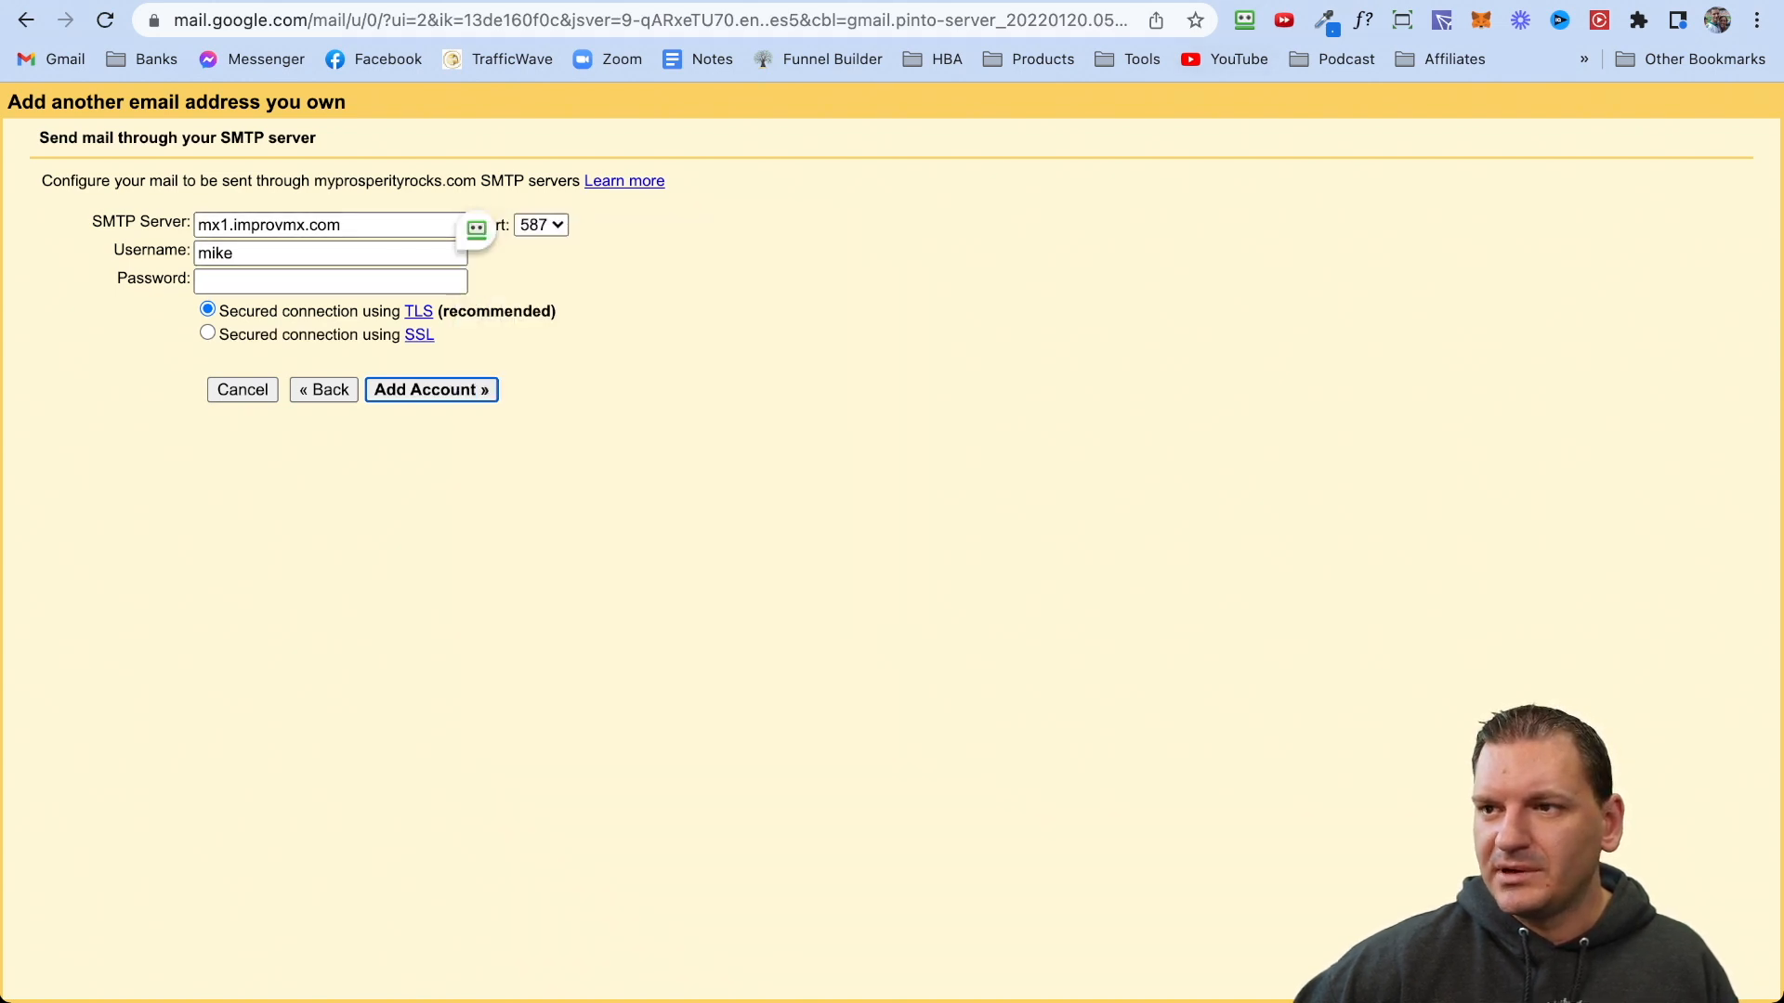
key(ctrl+Tab)
click(929, 683)
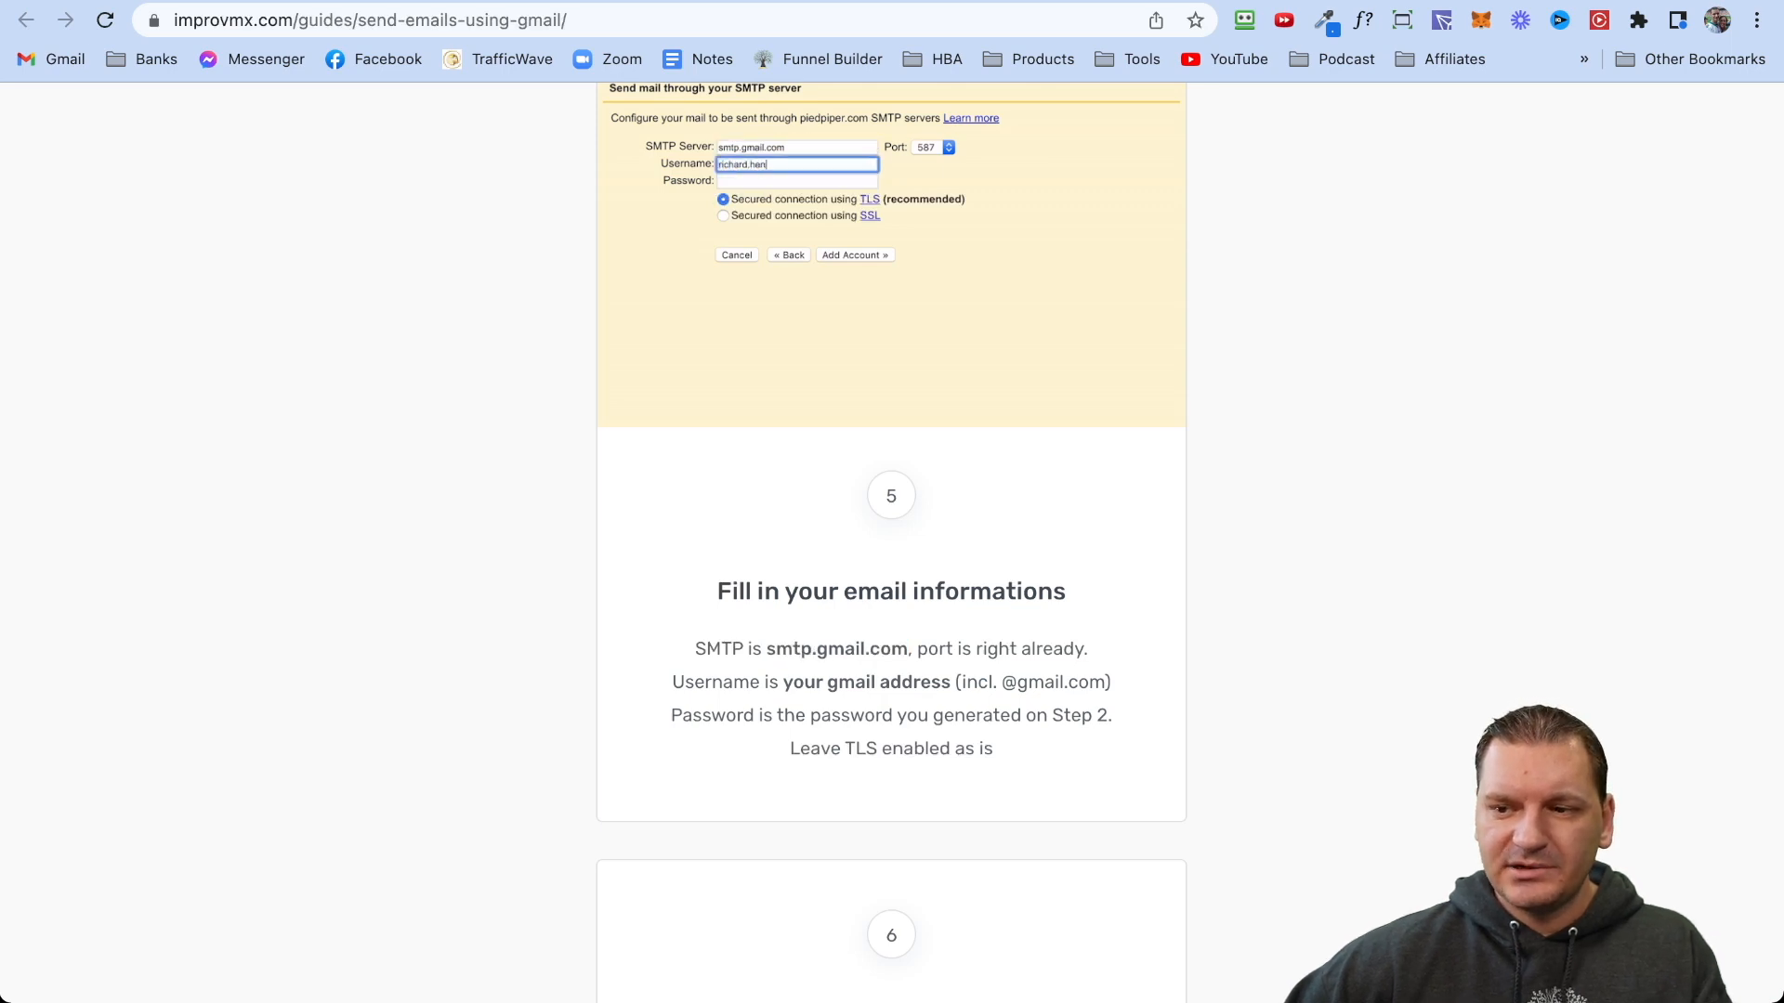
drag(765, 649, 909, 648)
key(ctrl+c)
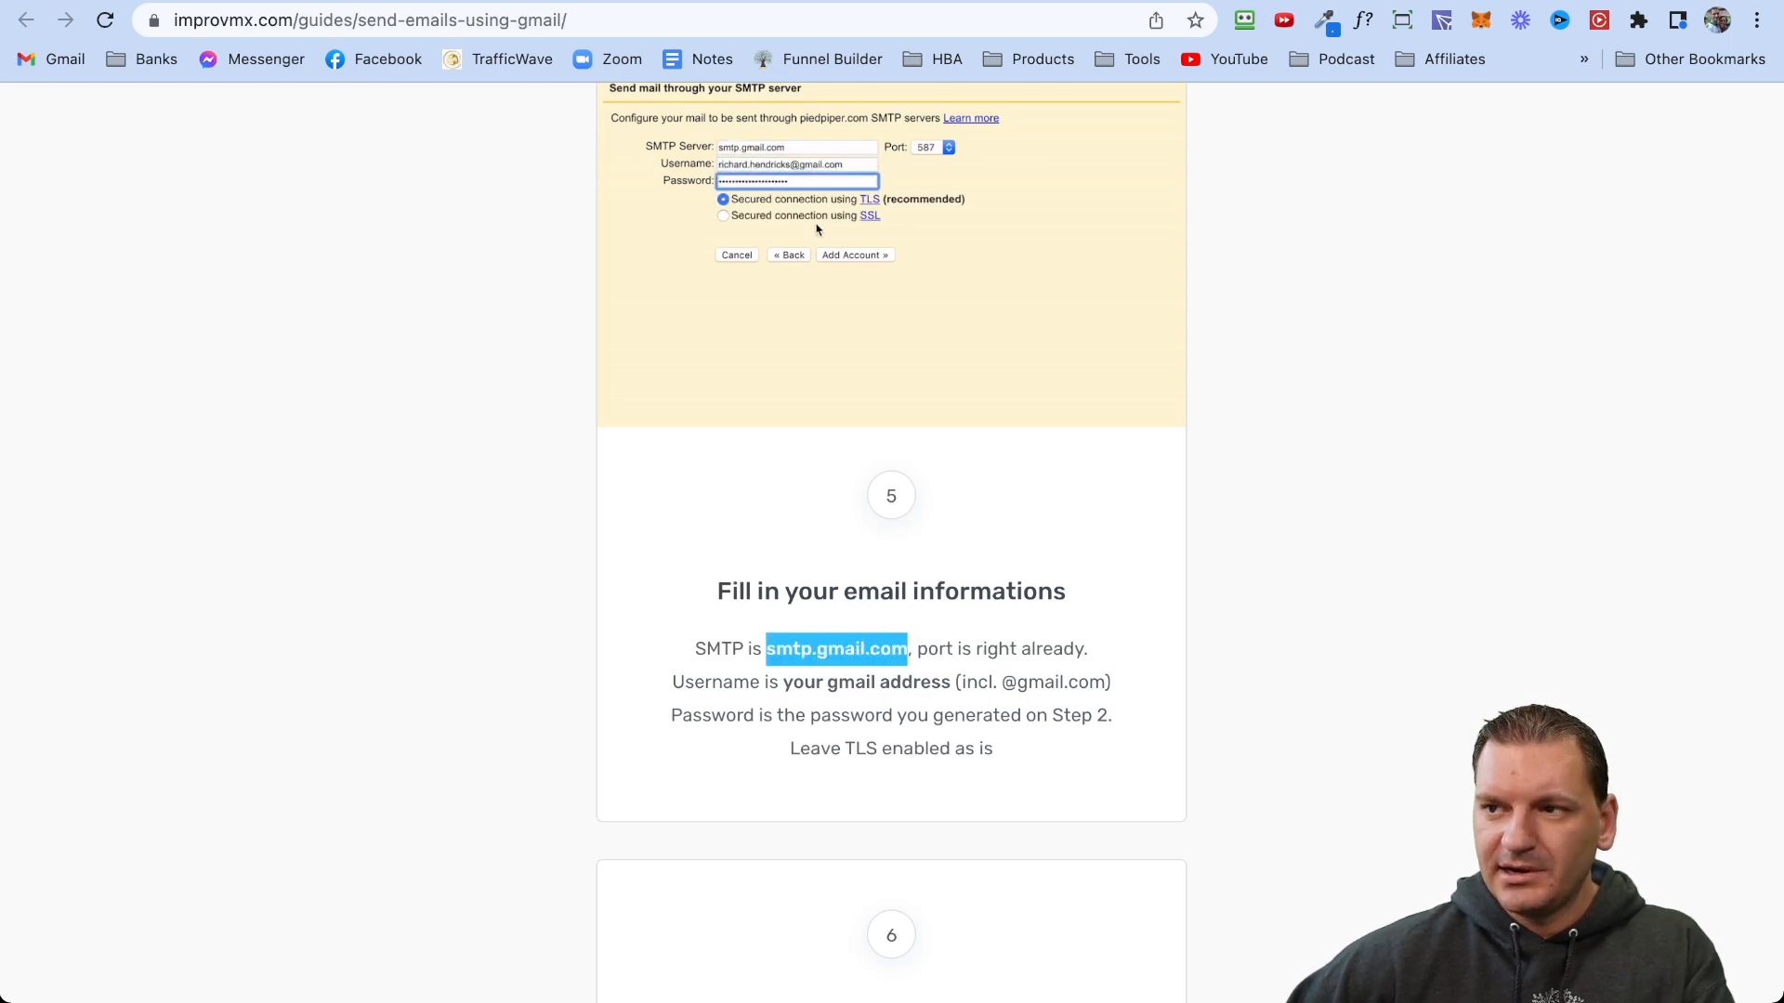
key(ctrl+shift+Tab)
drag(343, 225, 198, 225)
key(ctrl+v)
key(Tab)
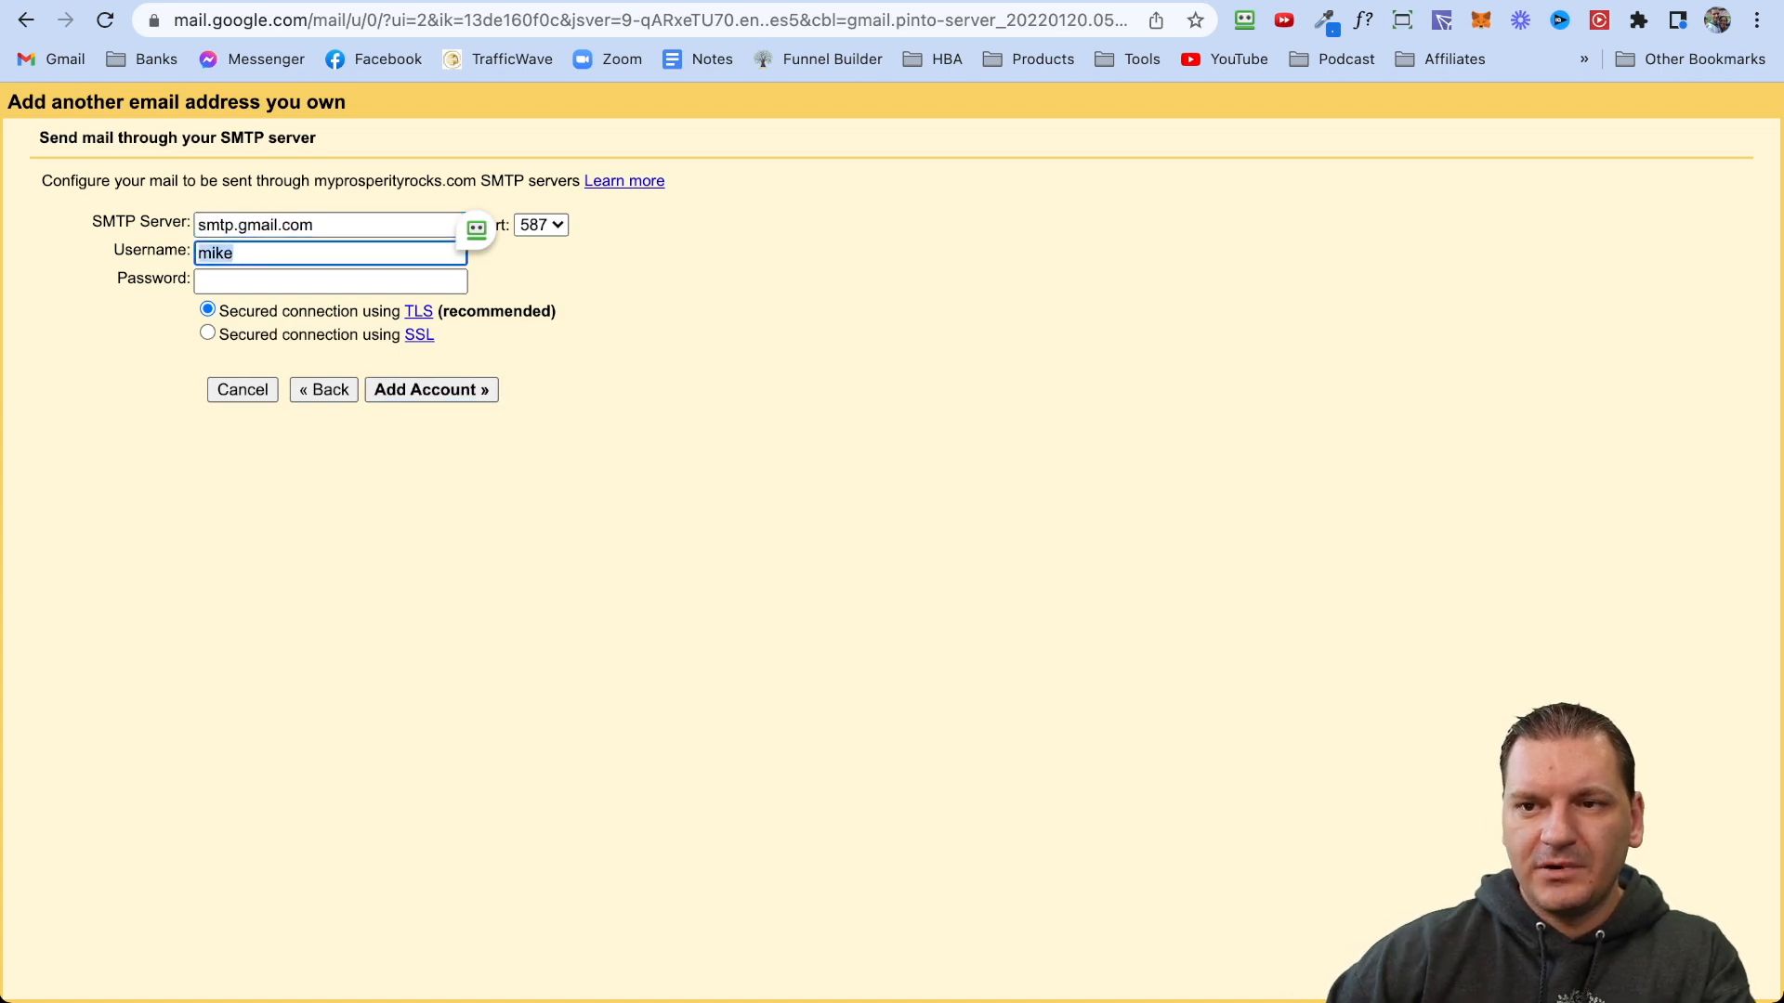
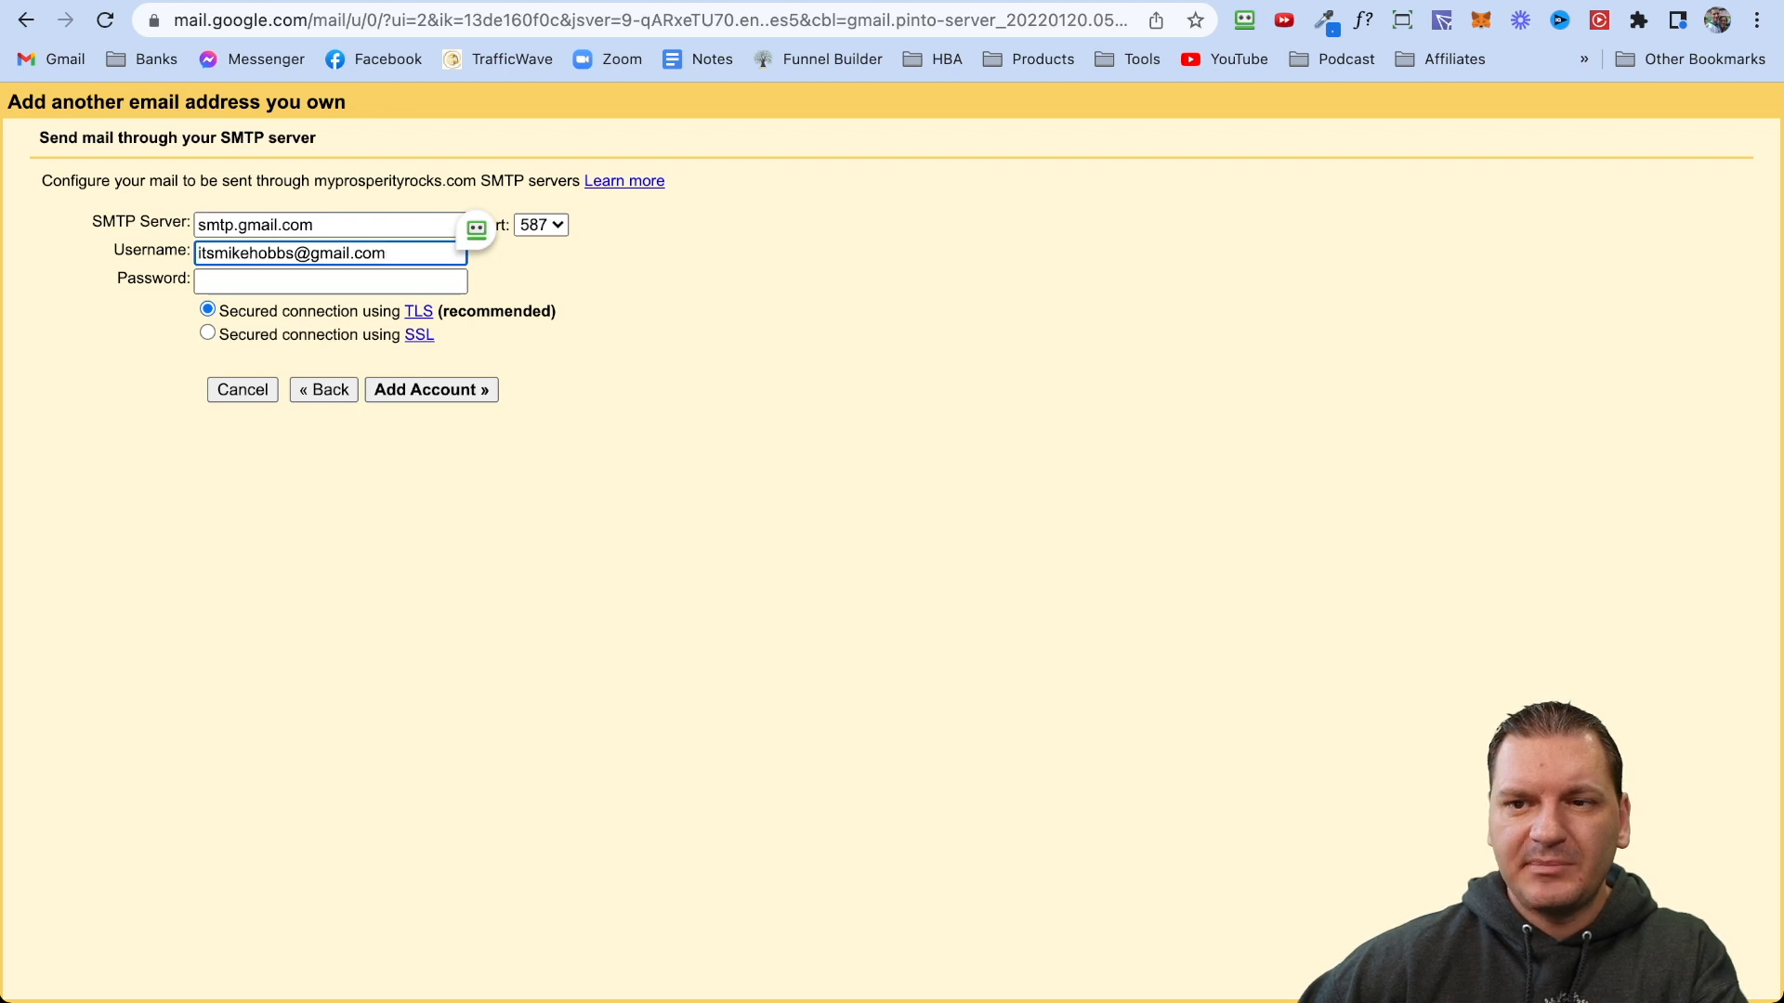
Paste the app password from the notes, recheck the guide, and add the account.
key(ctrl+Tab)
drag(709, 459, 444, 459)
key(ctrl+shift+Tab)
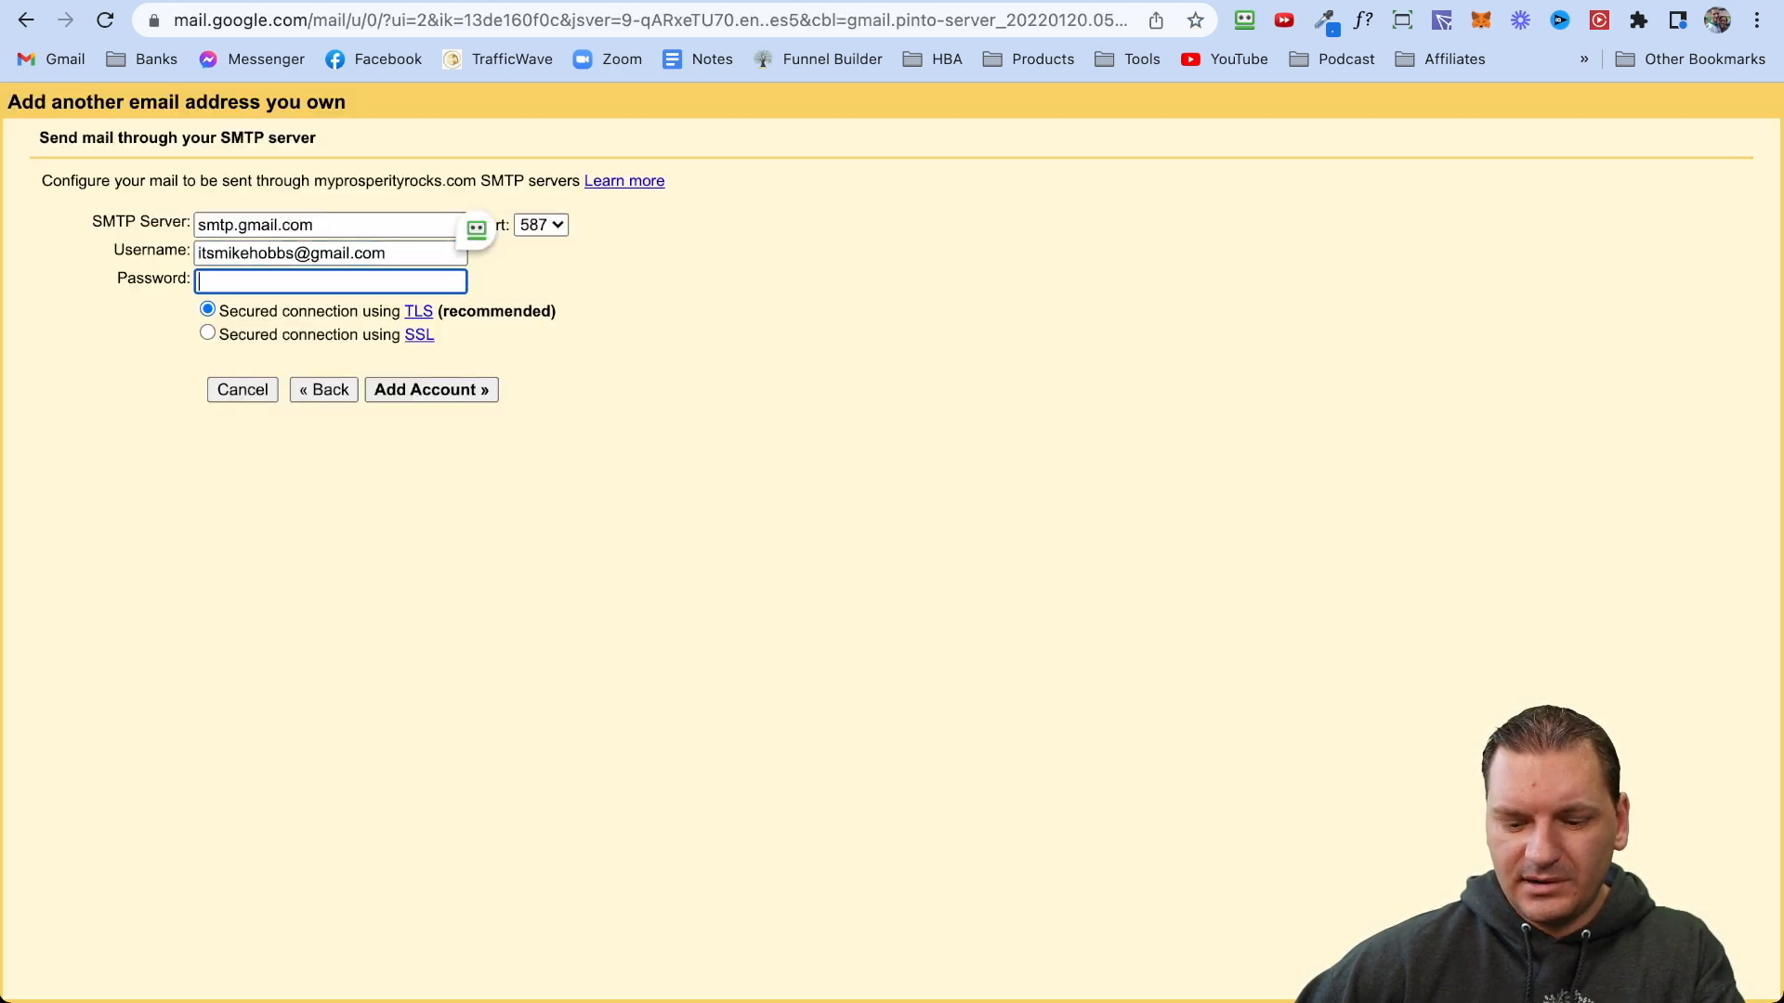
key(ctrl+v)
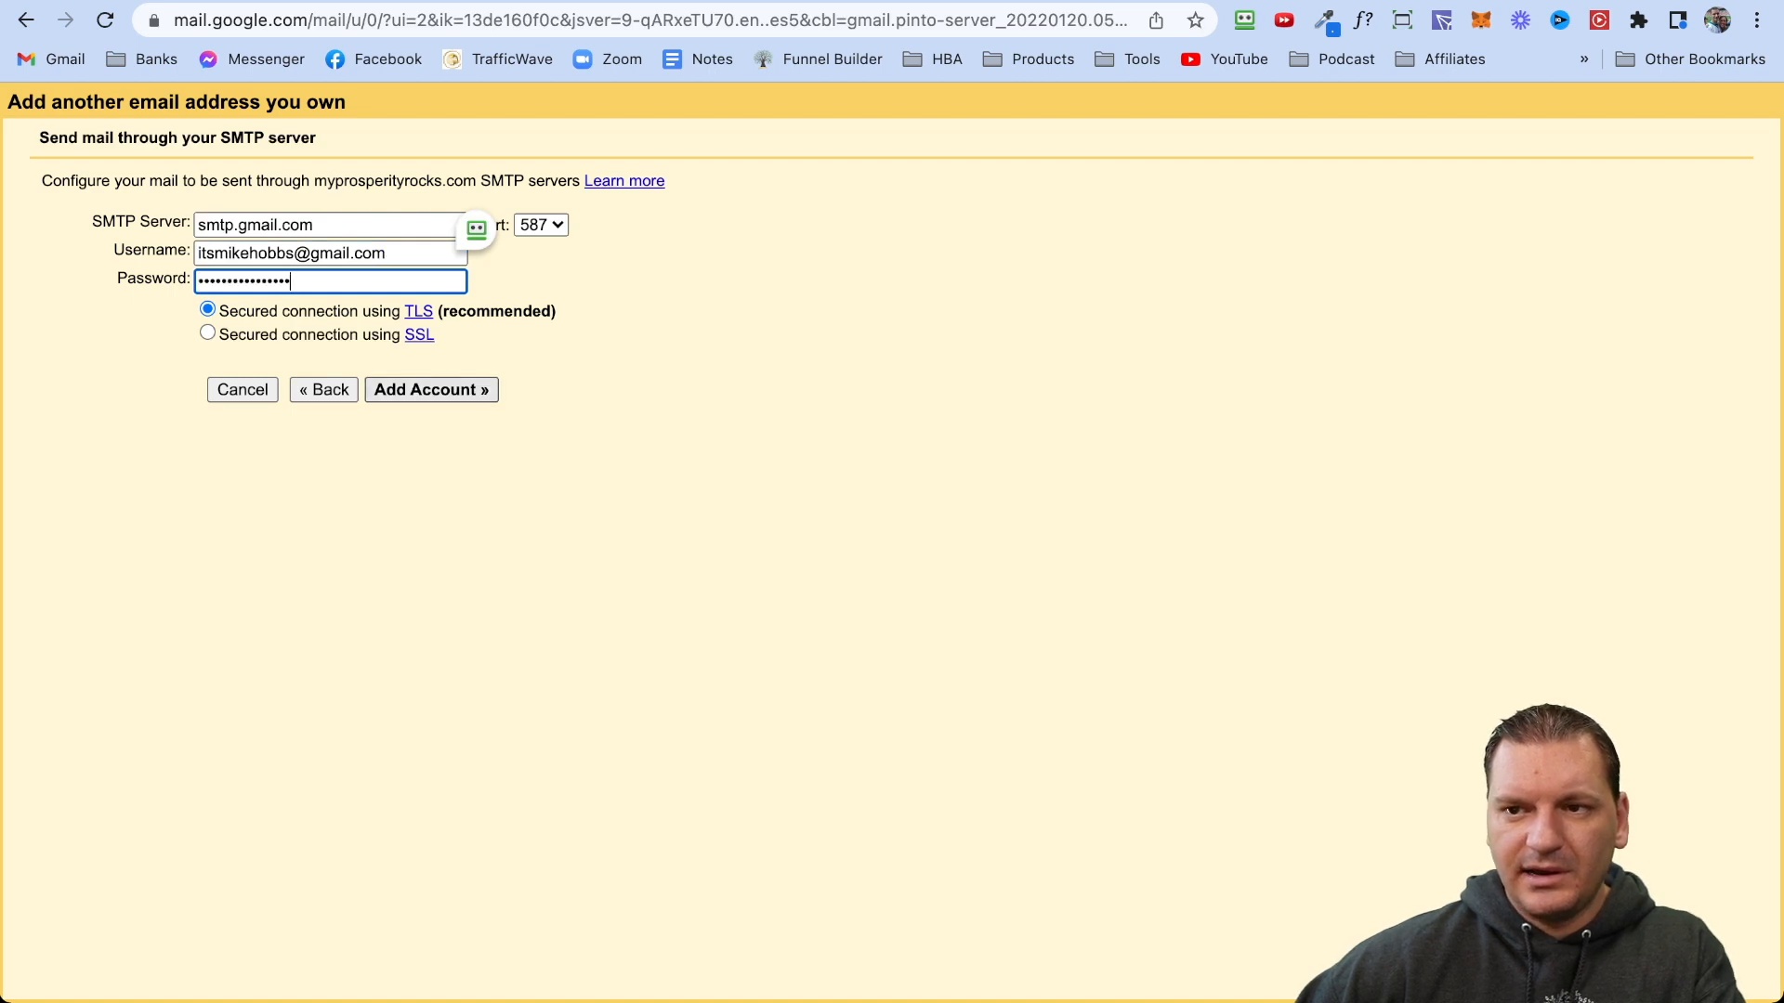
key(ctrl+shift+Tab)
scroll(892, 542, up, 1)
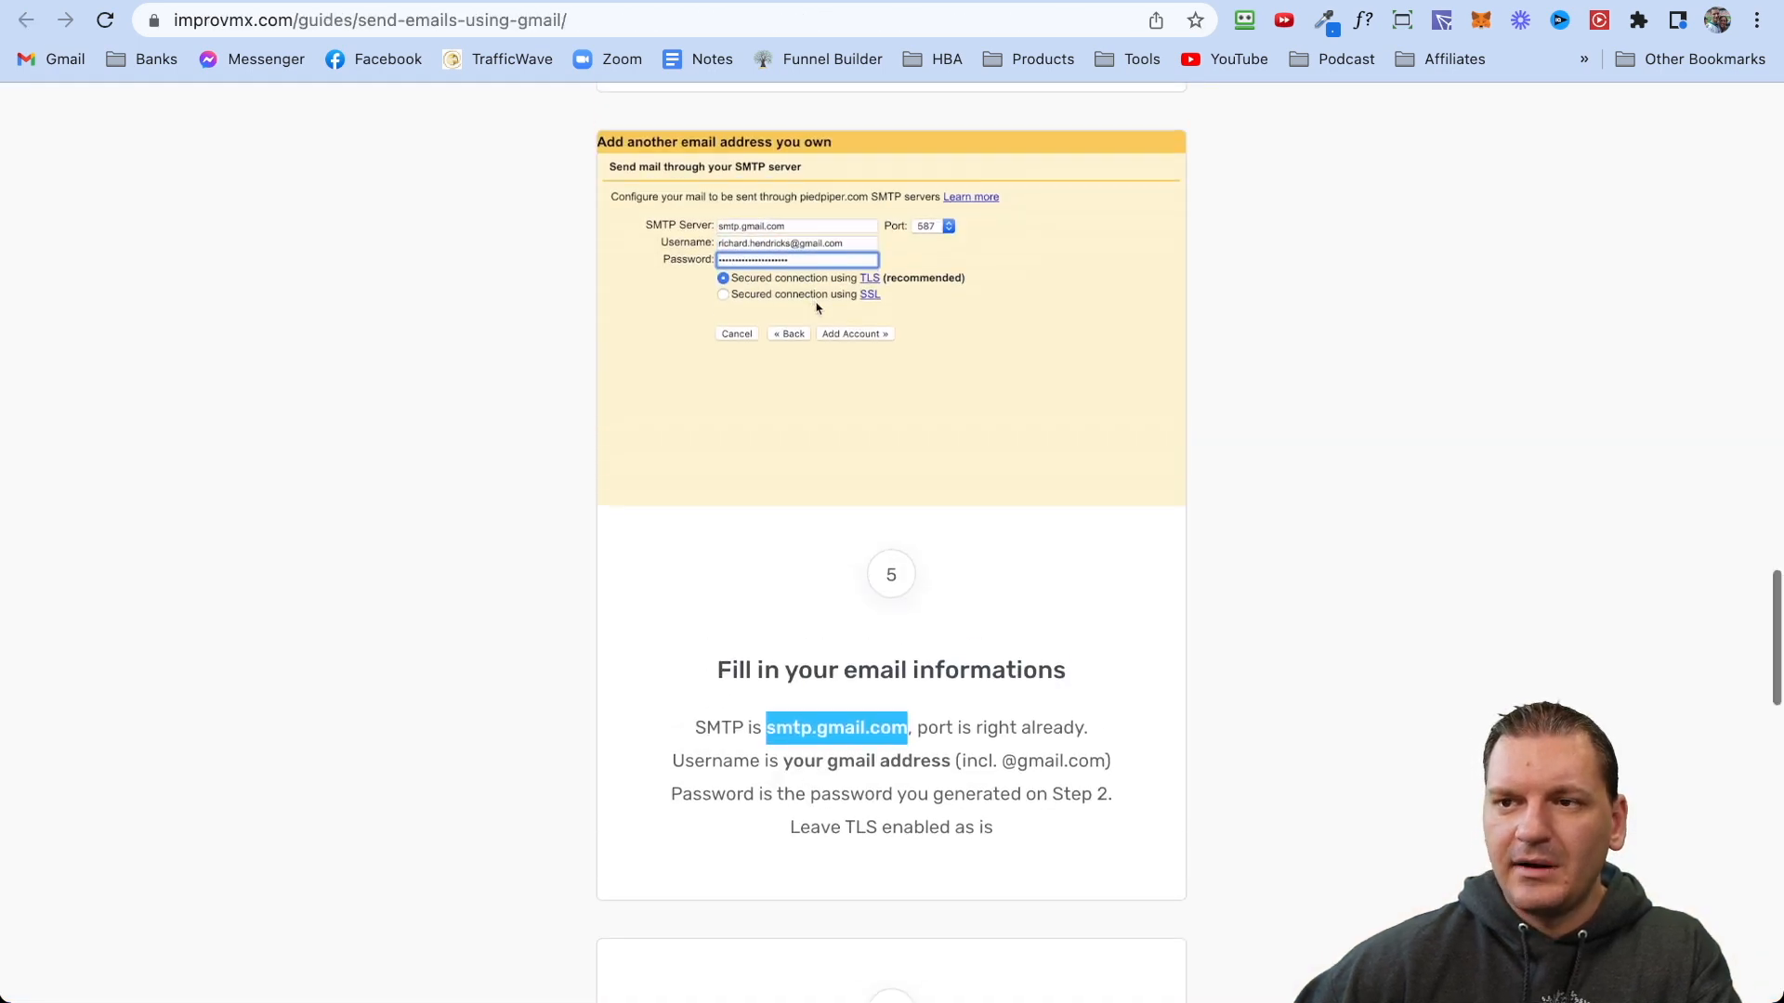
scroll(892, 543, up, 1)
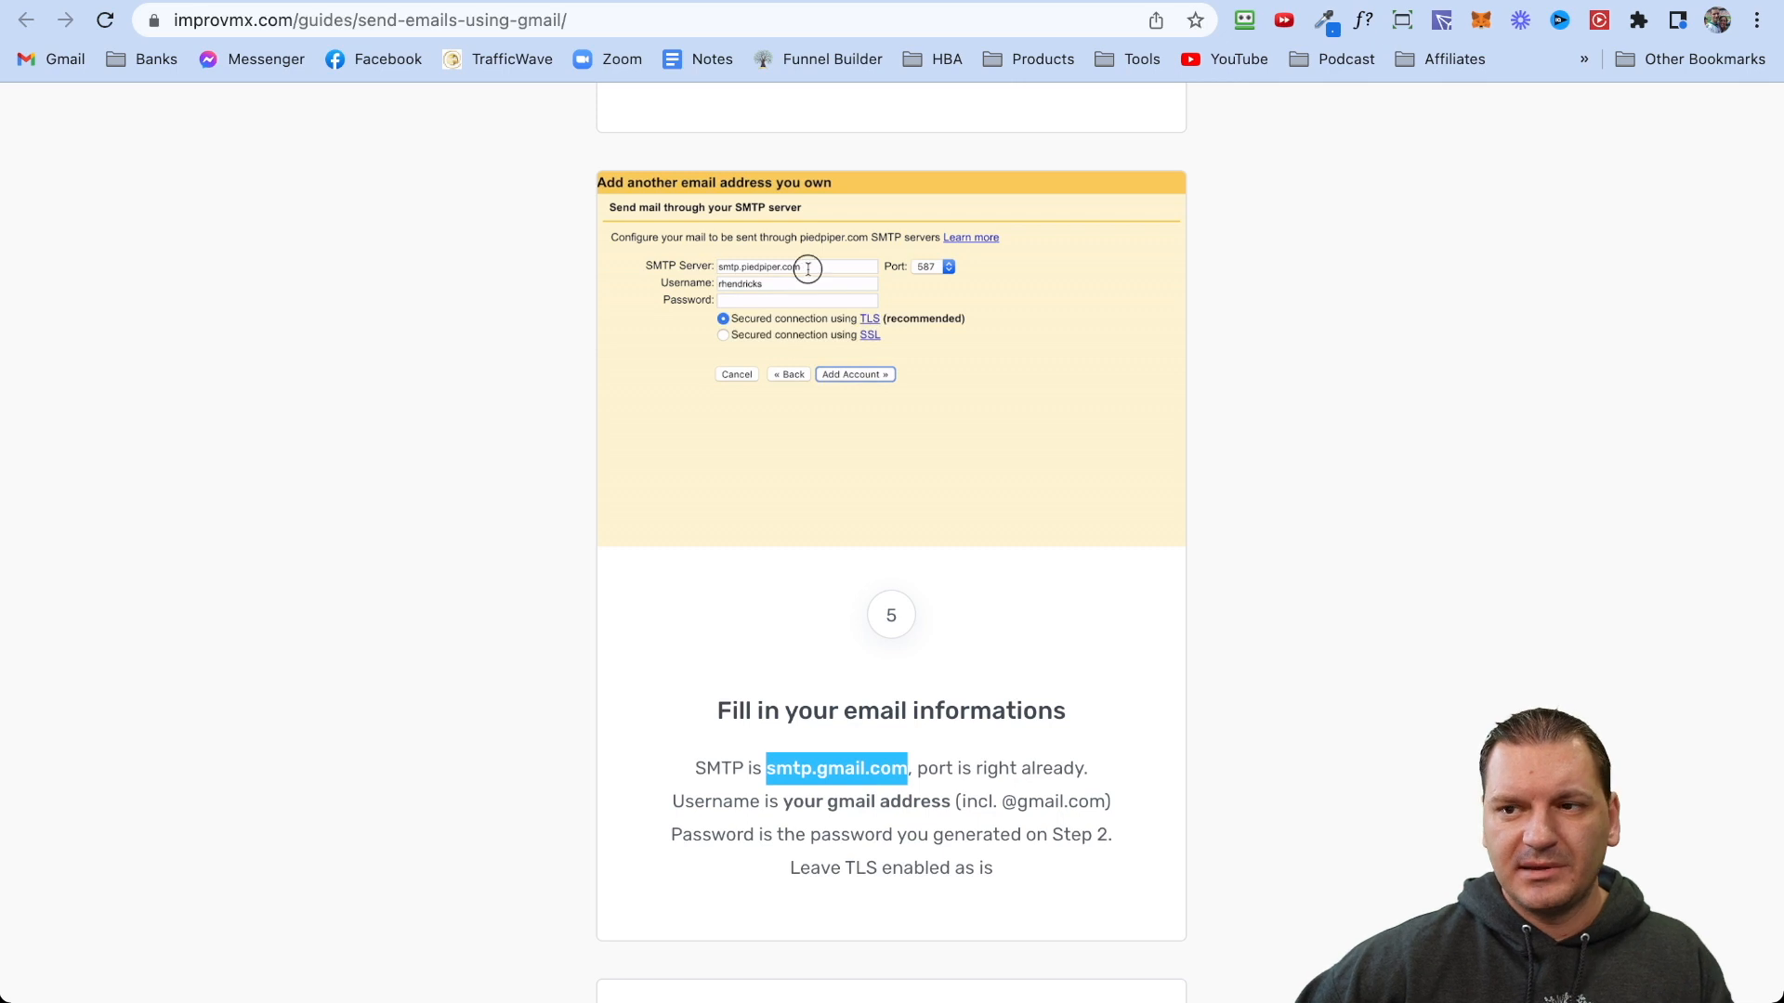
key(ctrl+Tab)
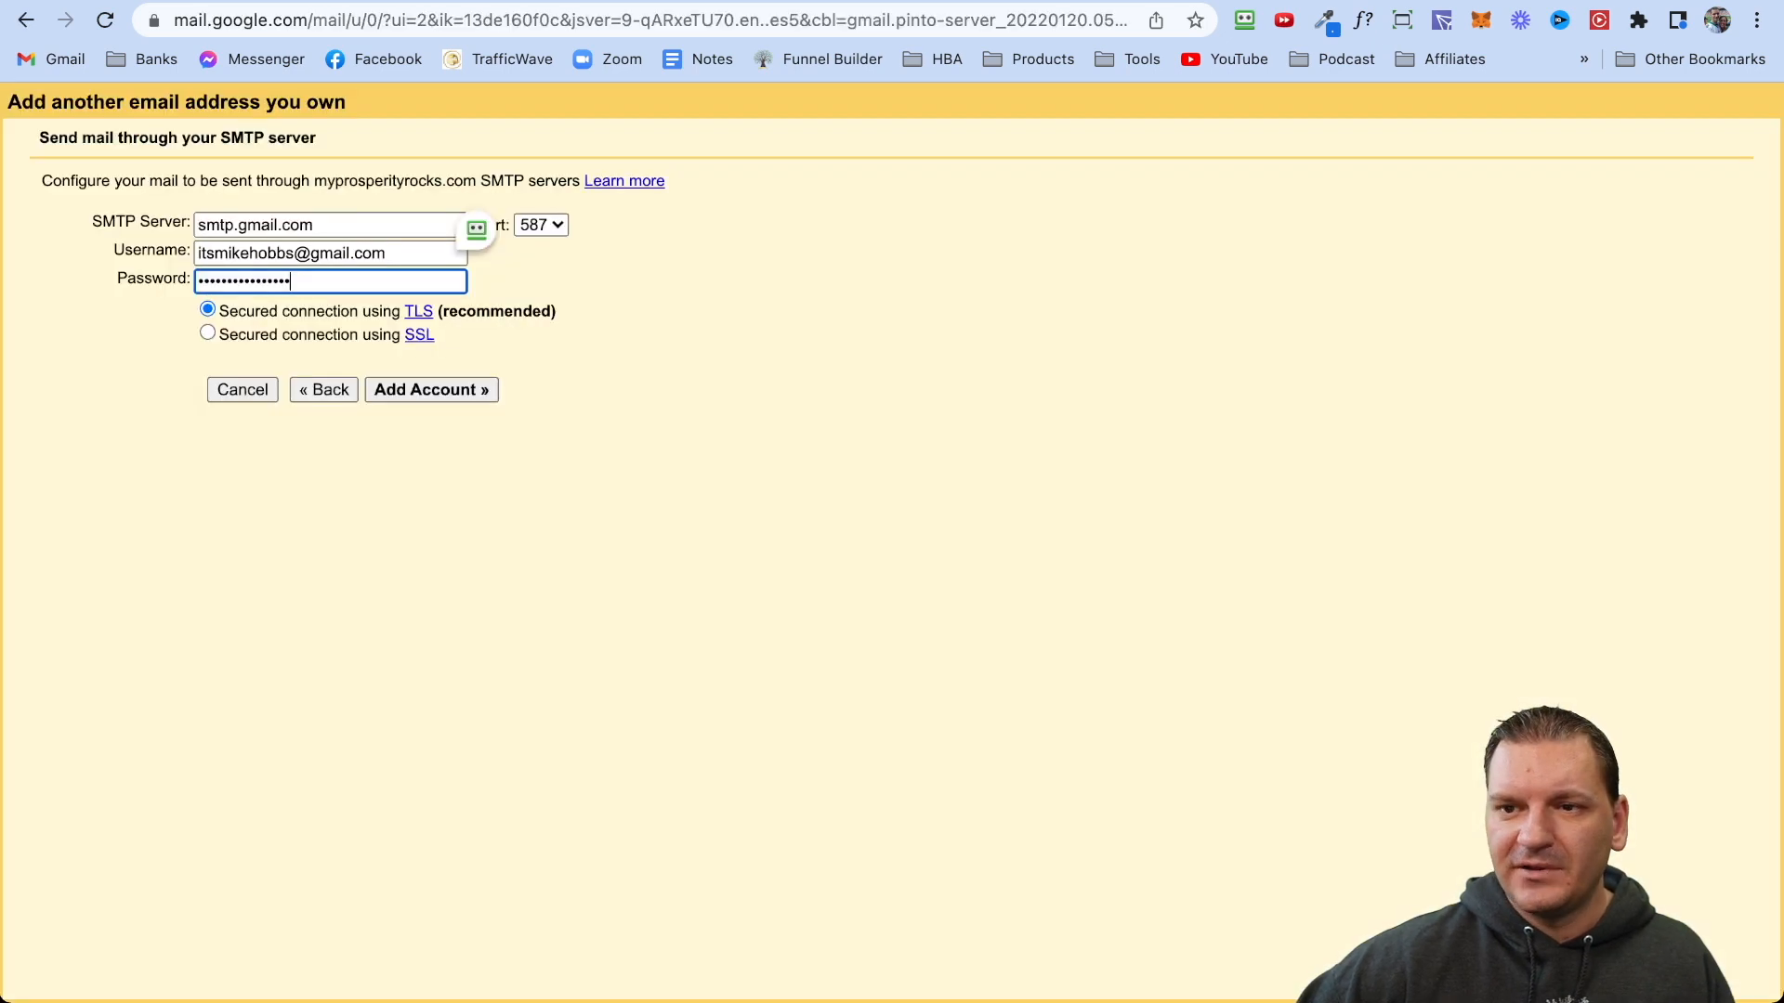
click(431, 390)
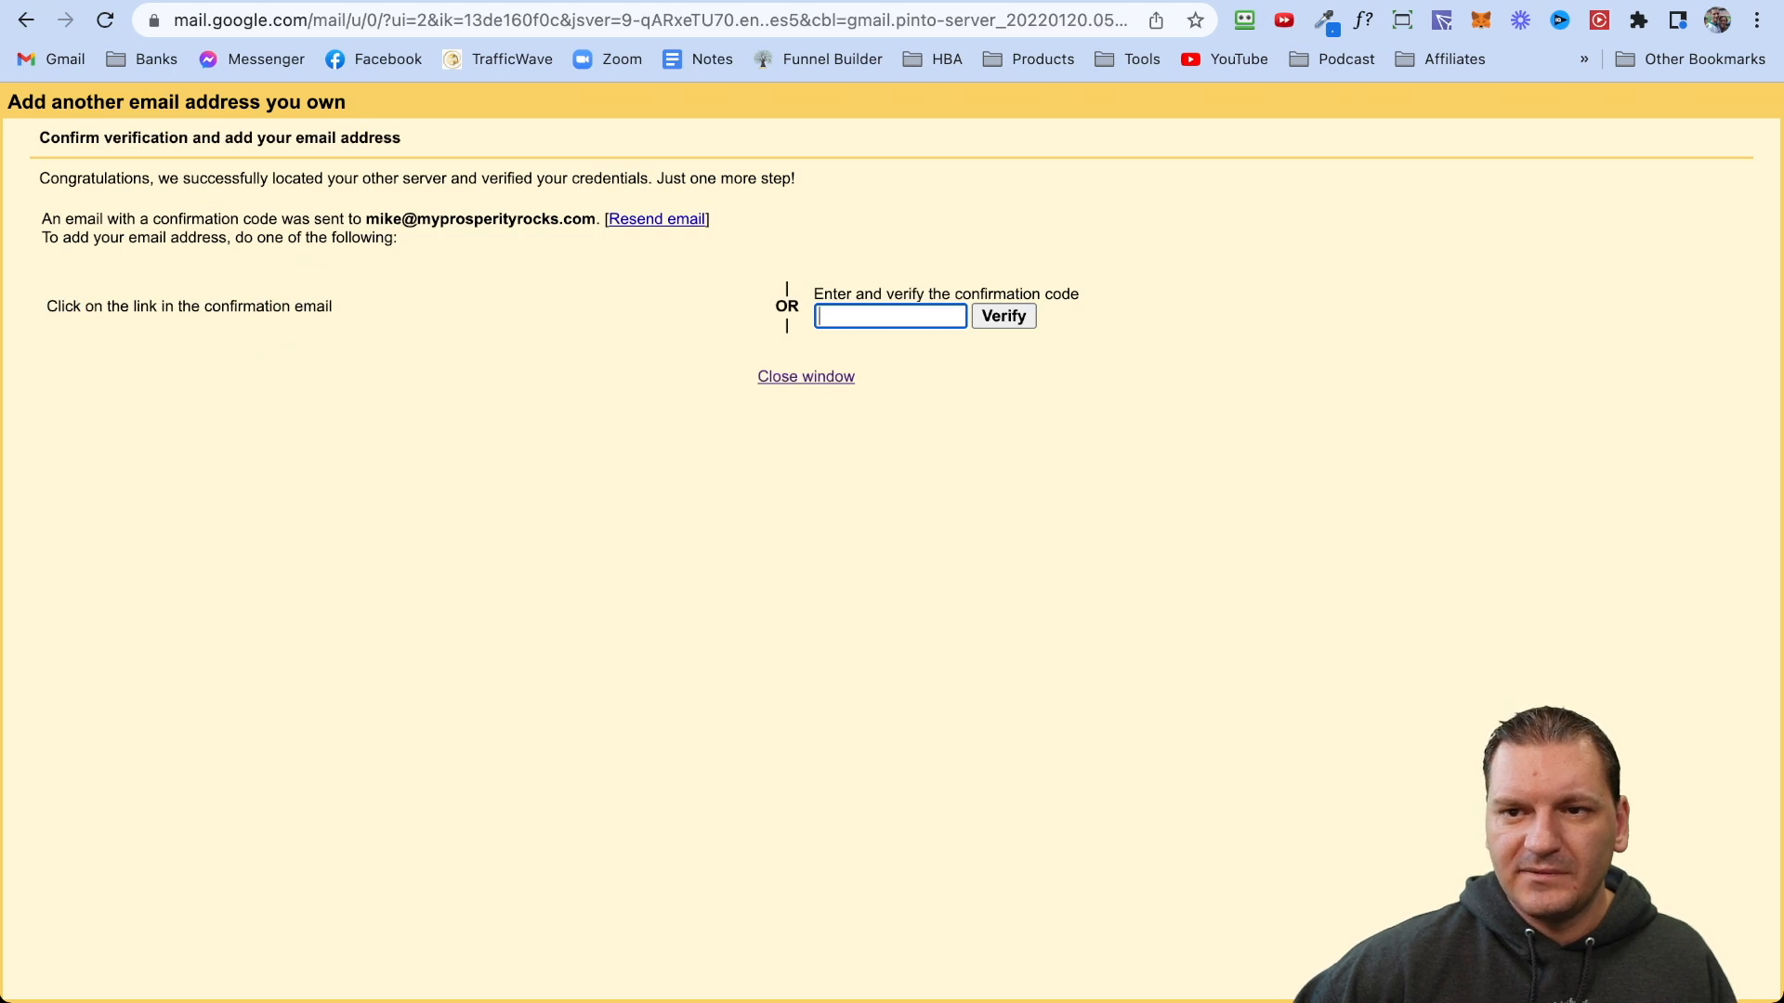
Open the confirmation email and follow its link to confirm the custom-domain sending address.
drag(86, 137, 368, 138)
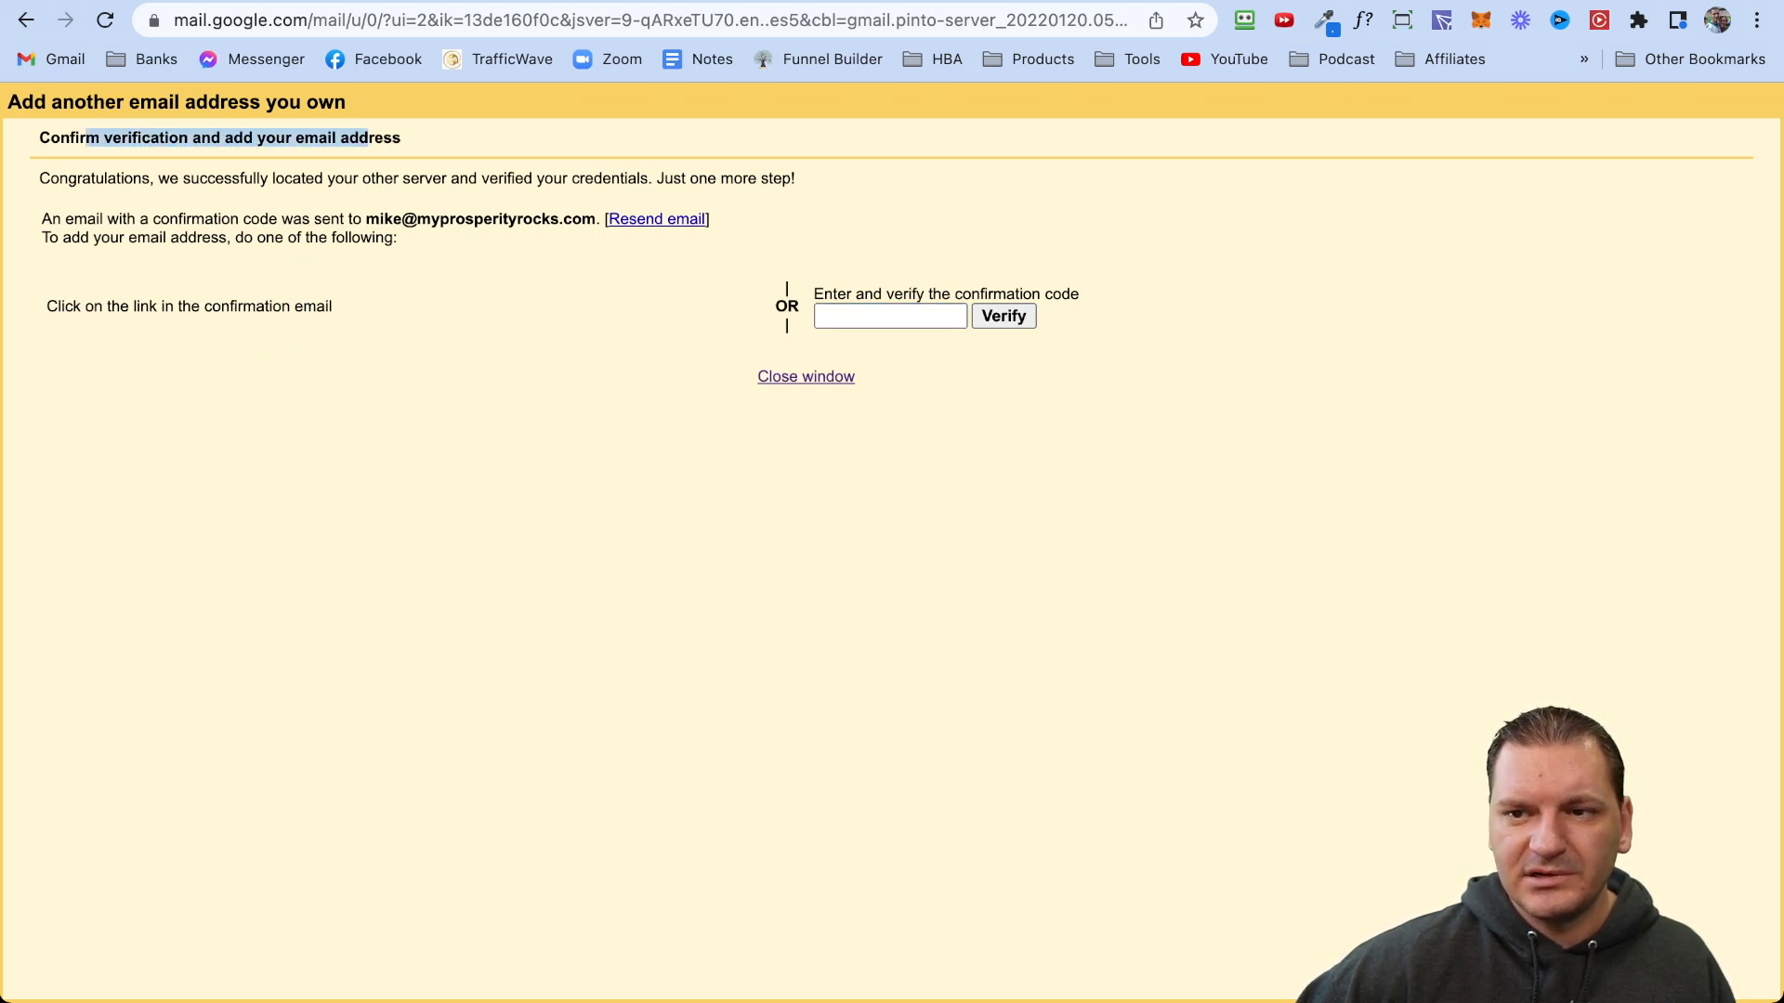
drag(361, 219, 596, 219)
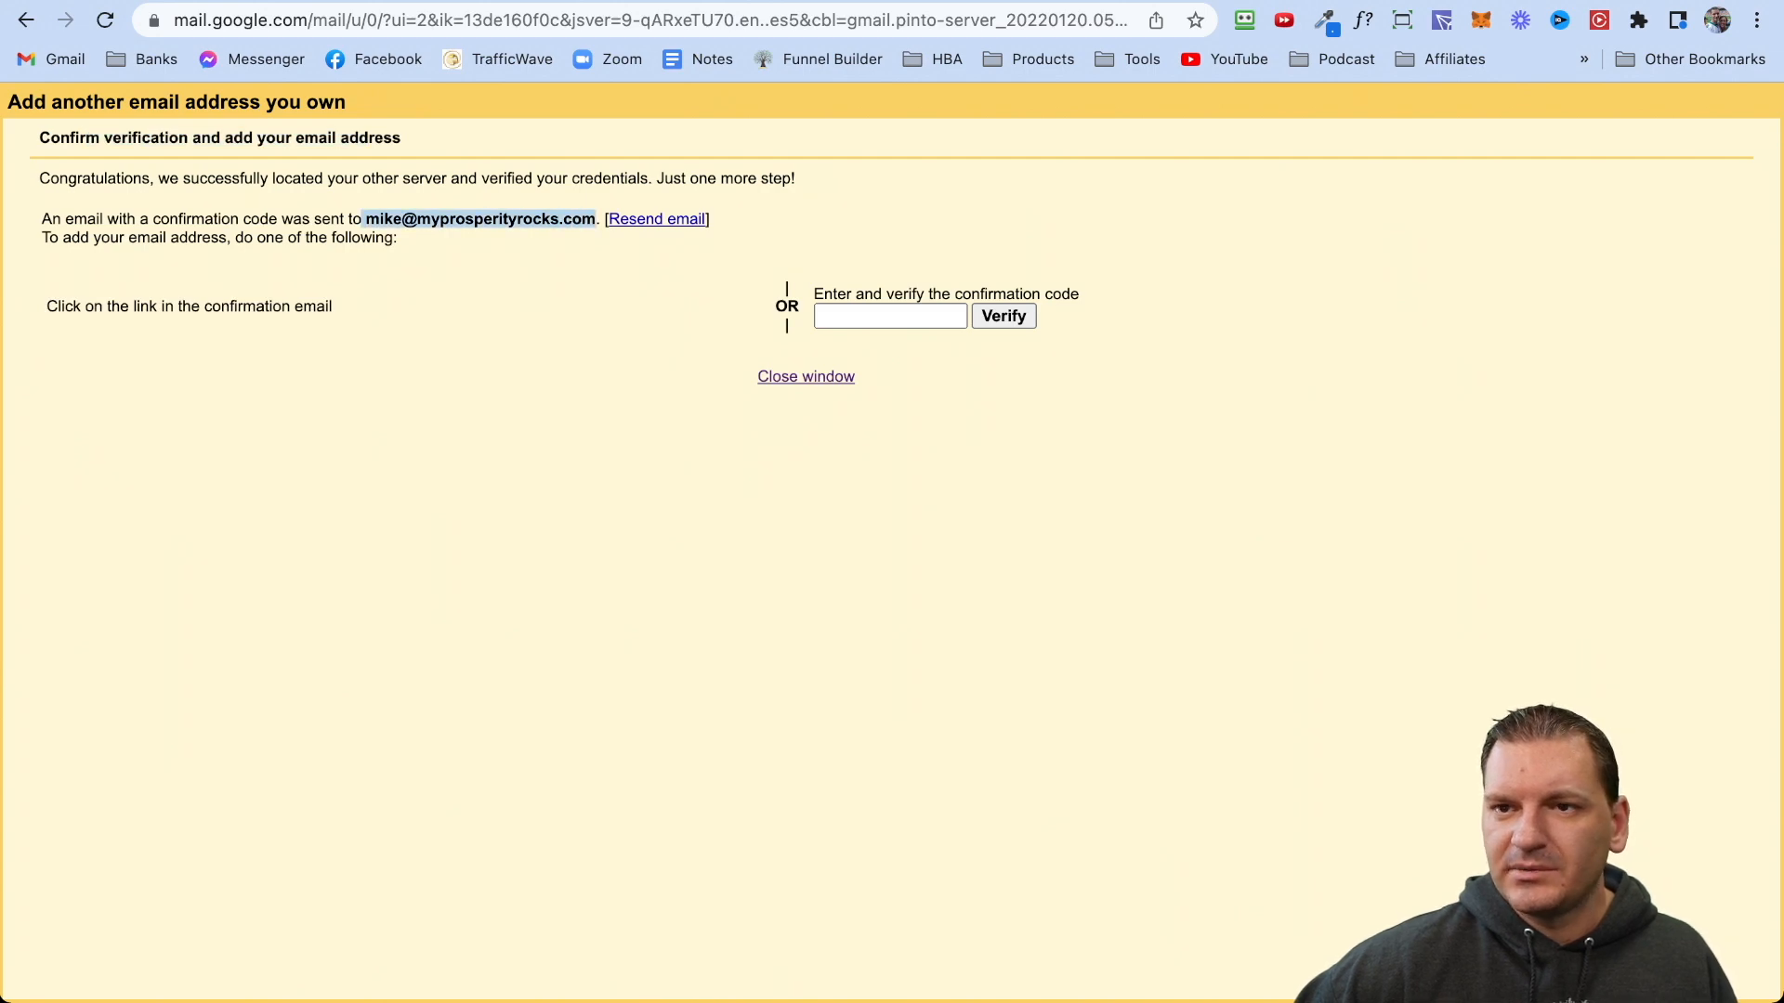
click(1028, 1)
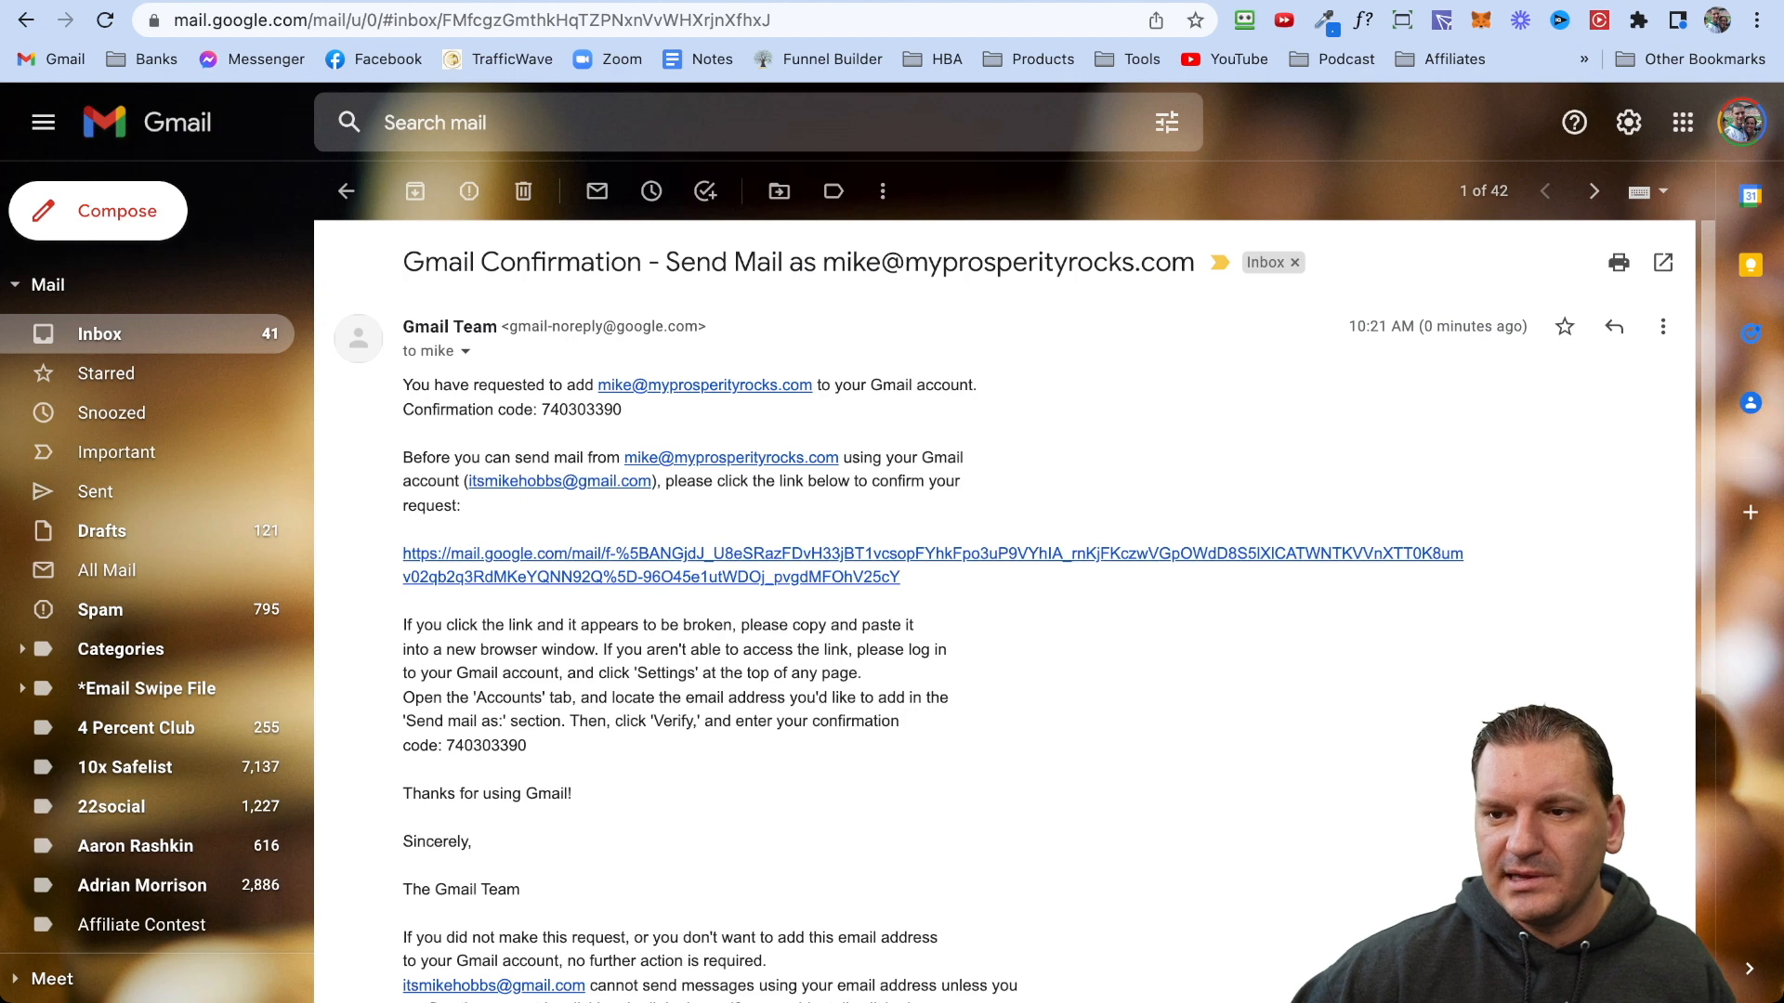
double_click(582, 409)
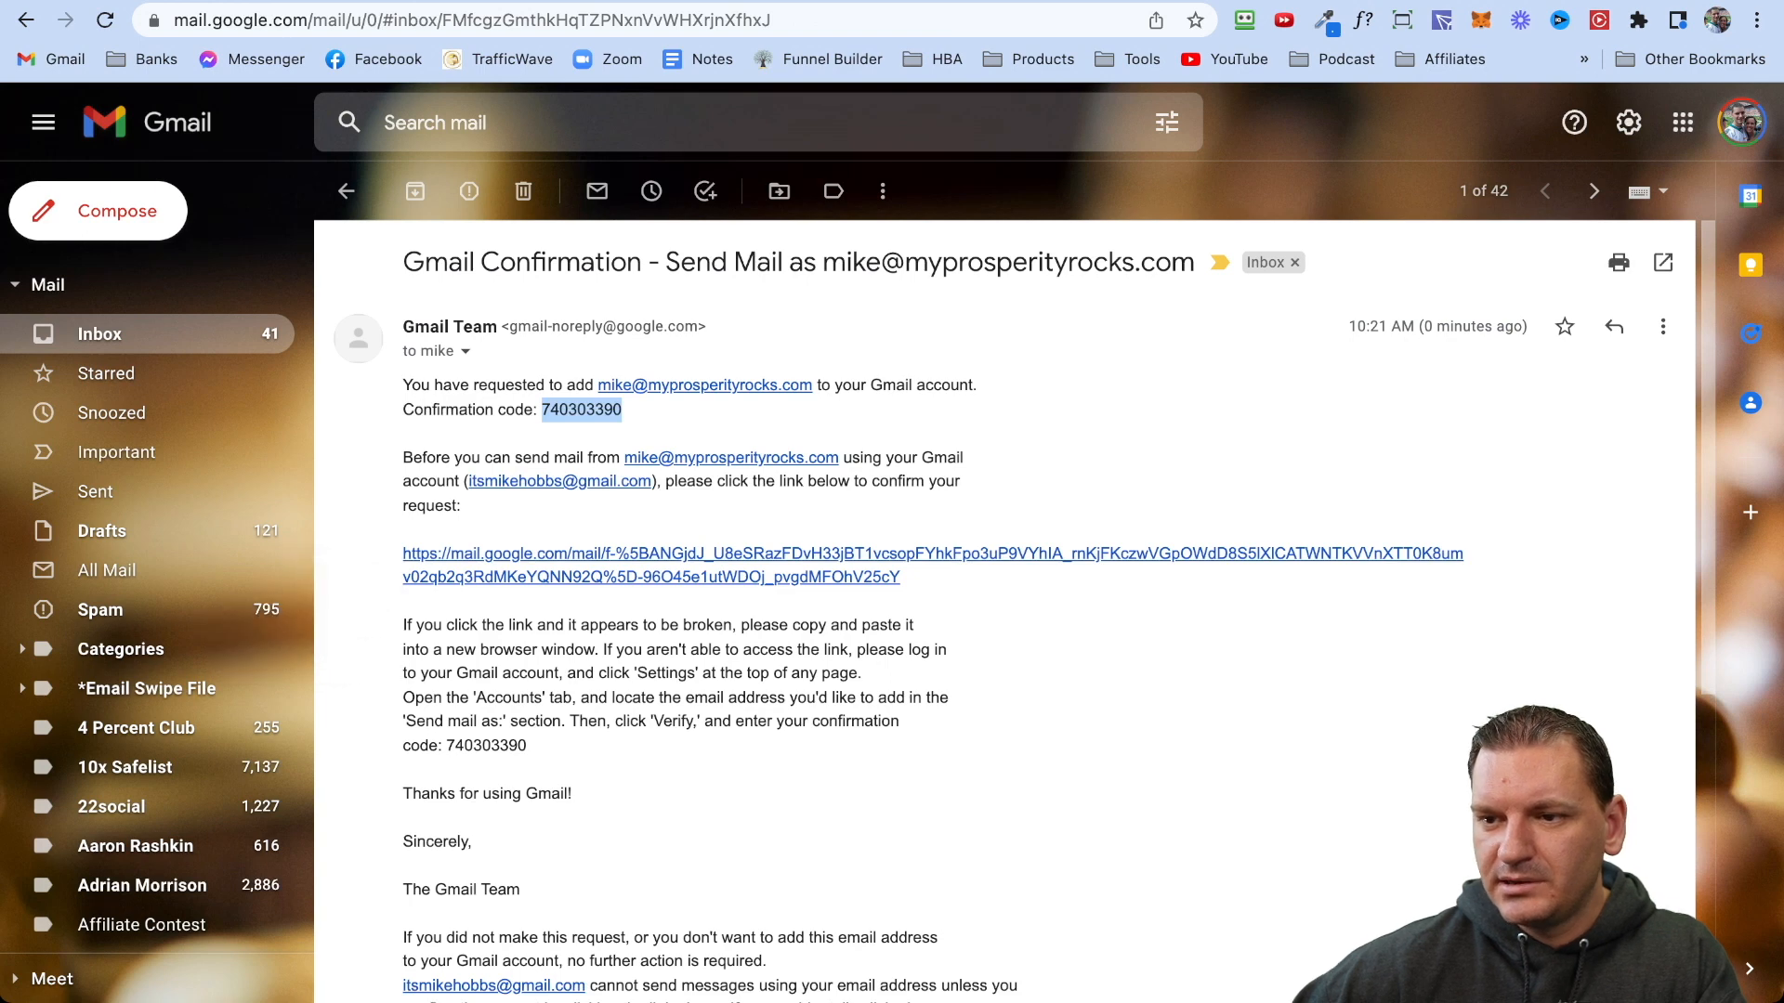
click(716, 554)
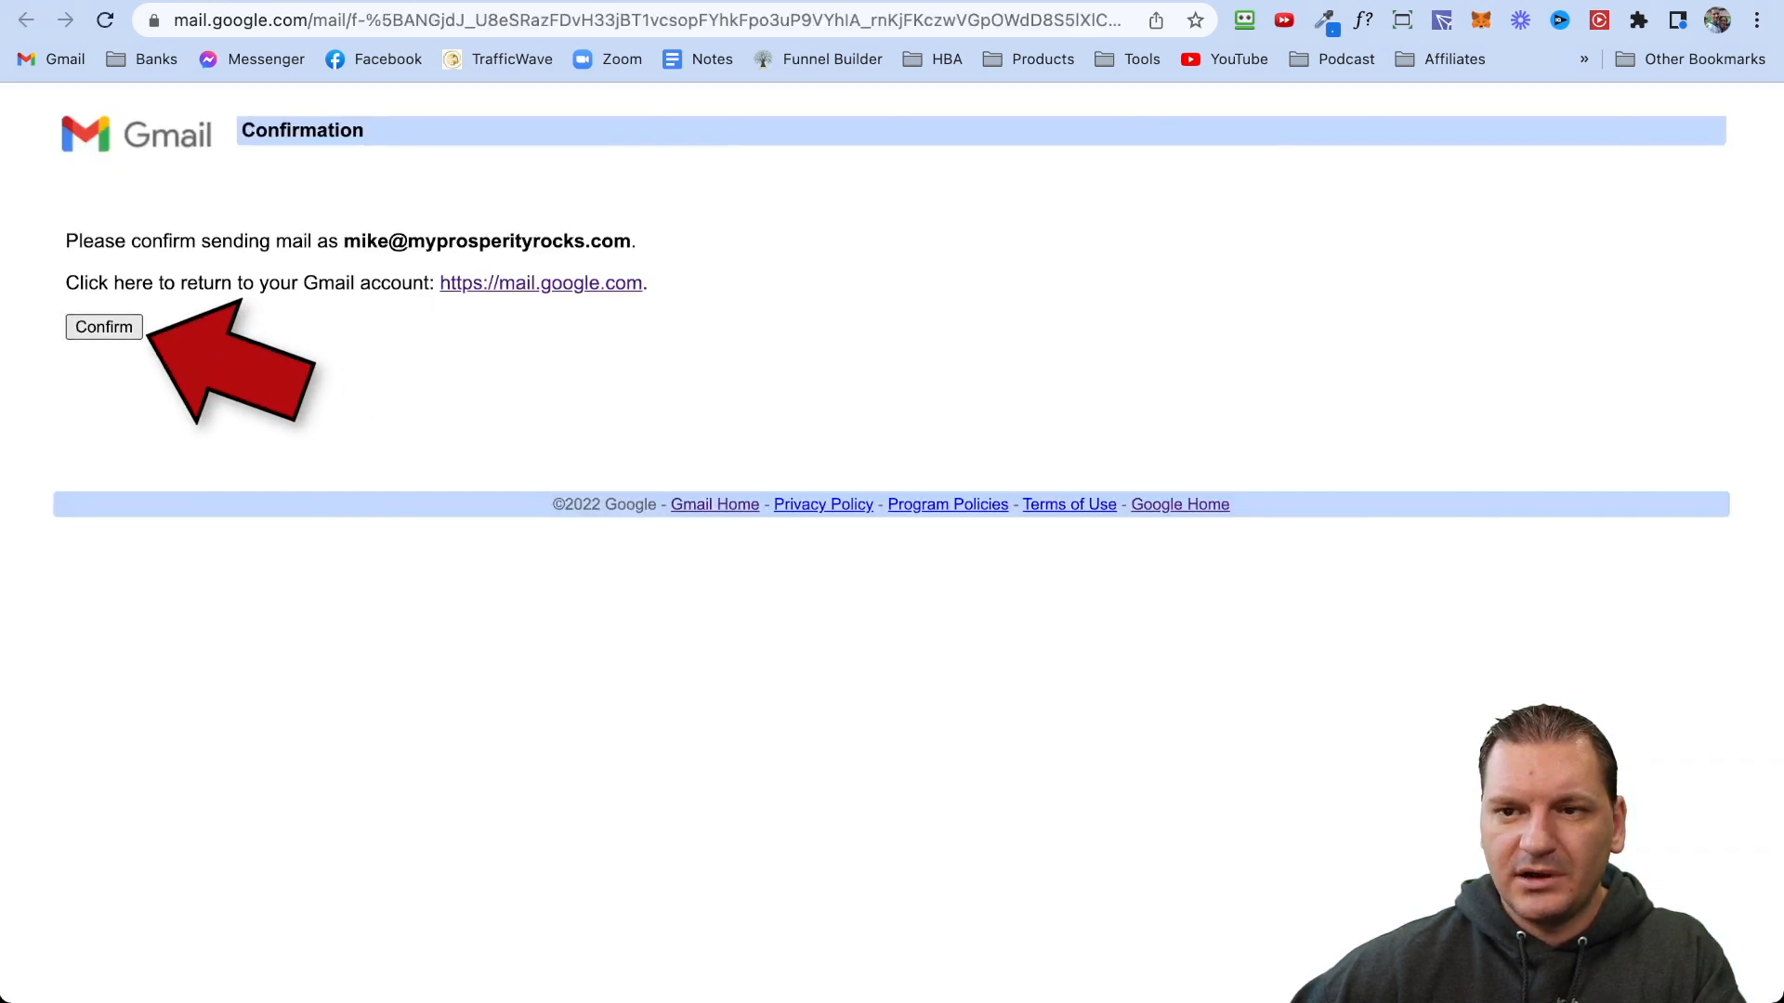
click(105, 327)
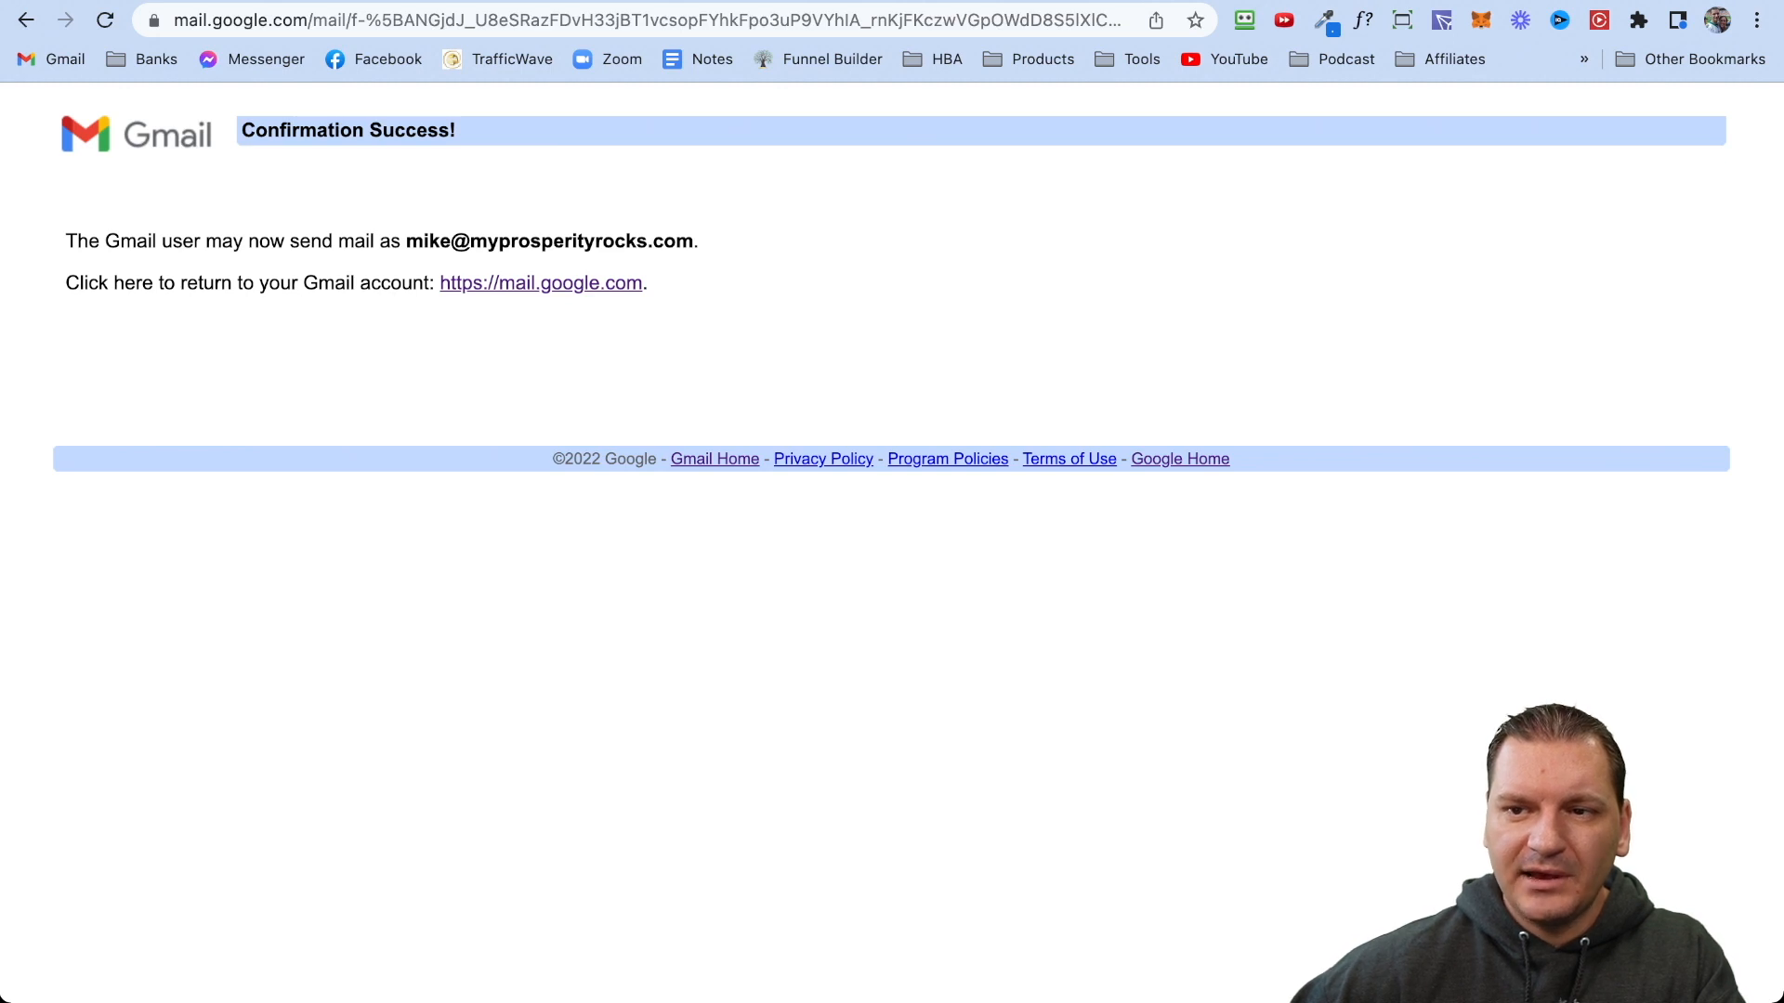
drag(407, 240, 700, 240)
key(super+c)
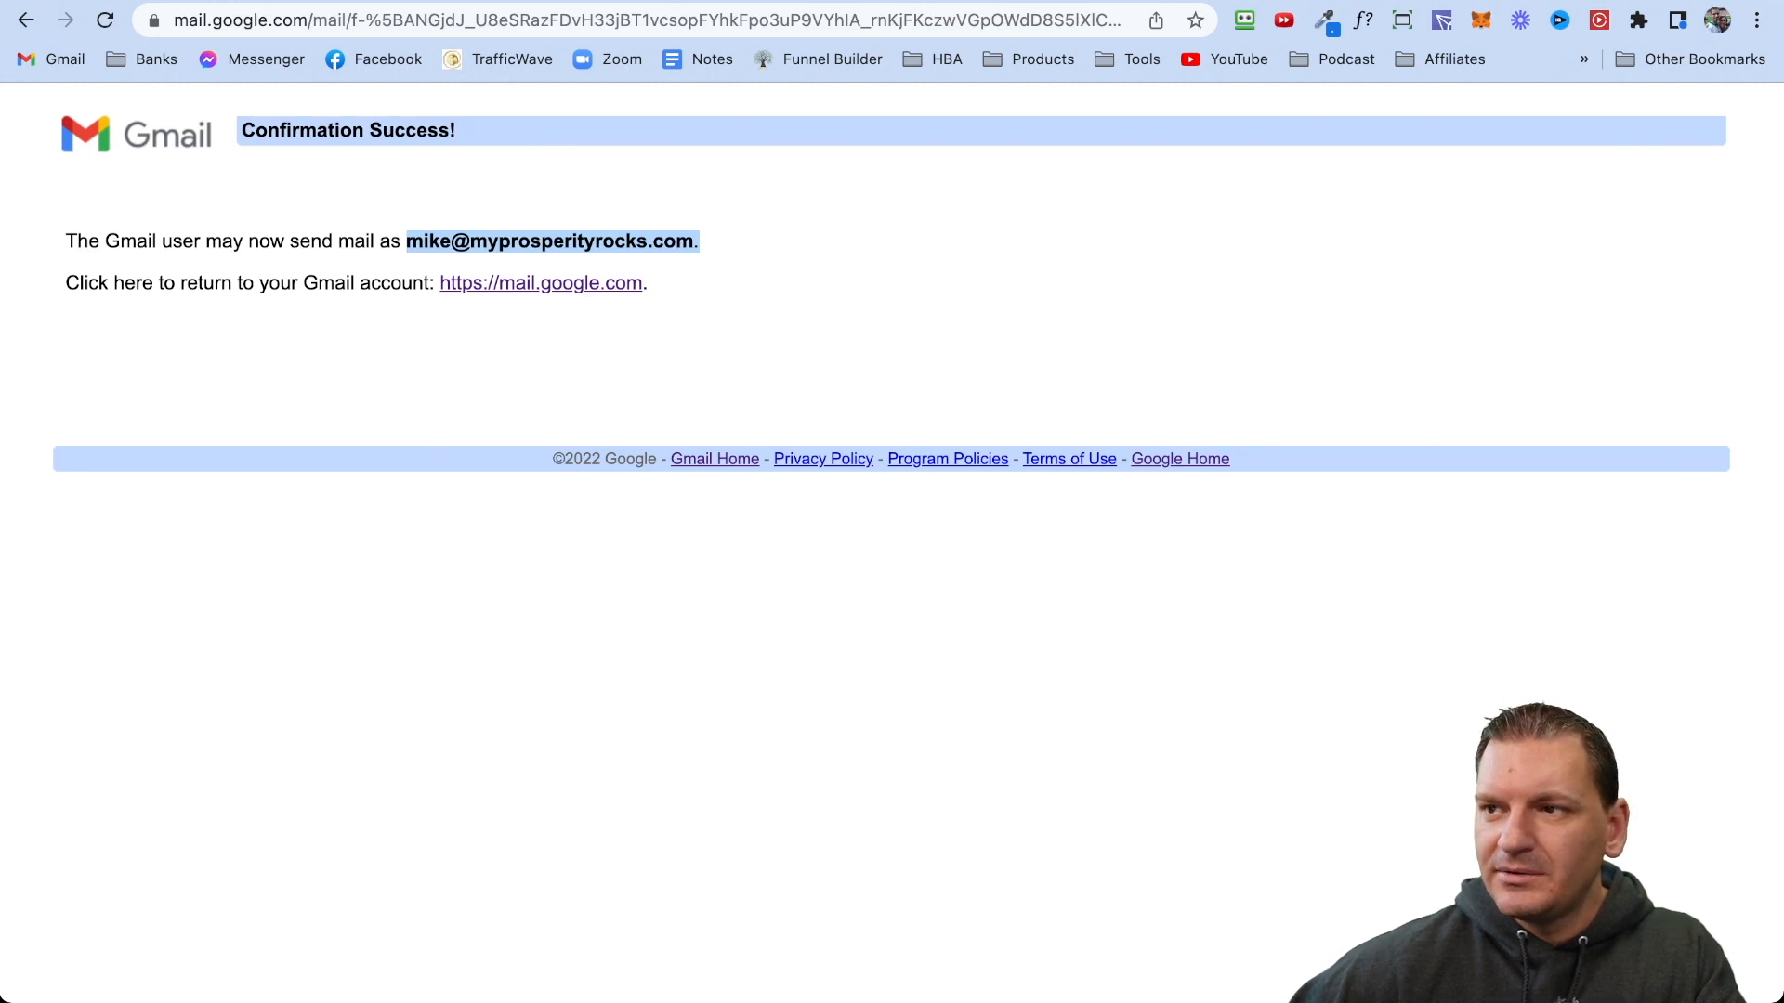
Scroll through steps 6–7 of the ImprovMX Gmail guide, then return to Accounts and Import.
key(ctrl+Tab)
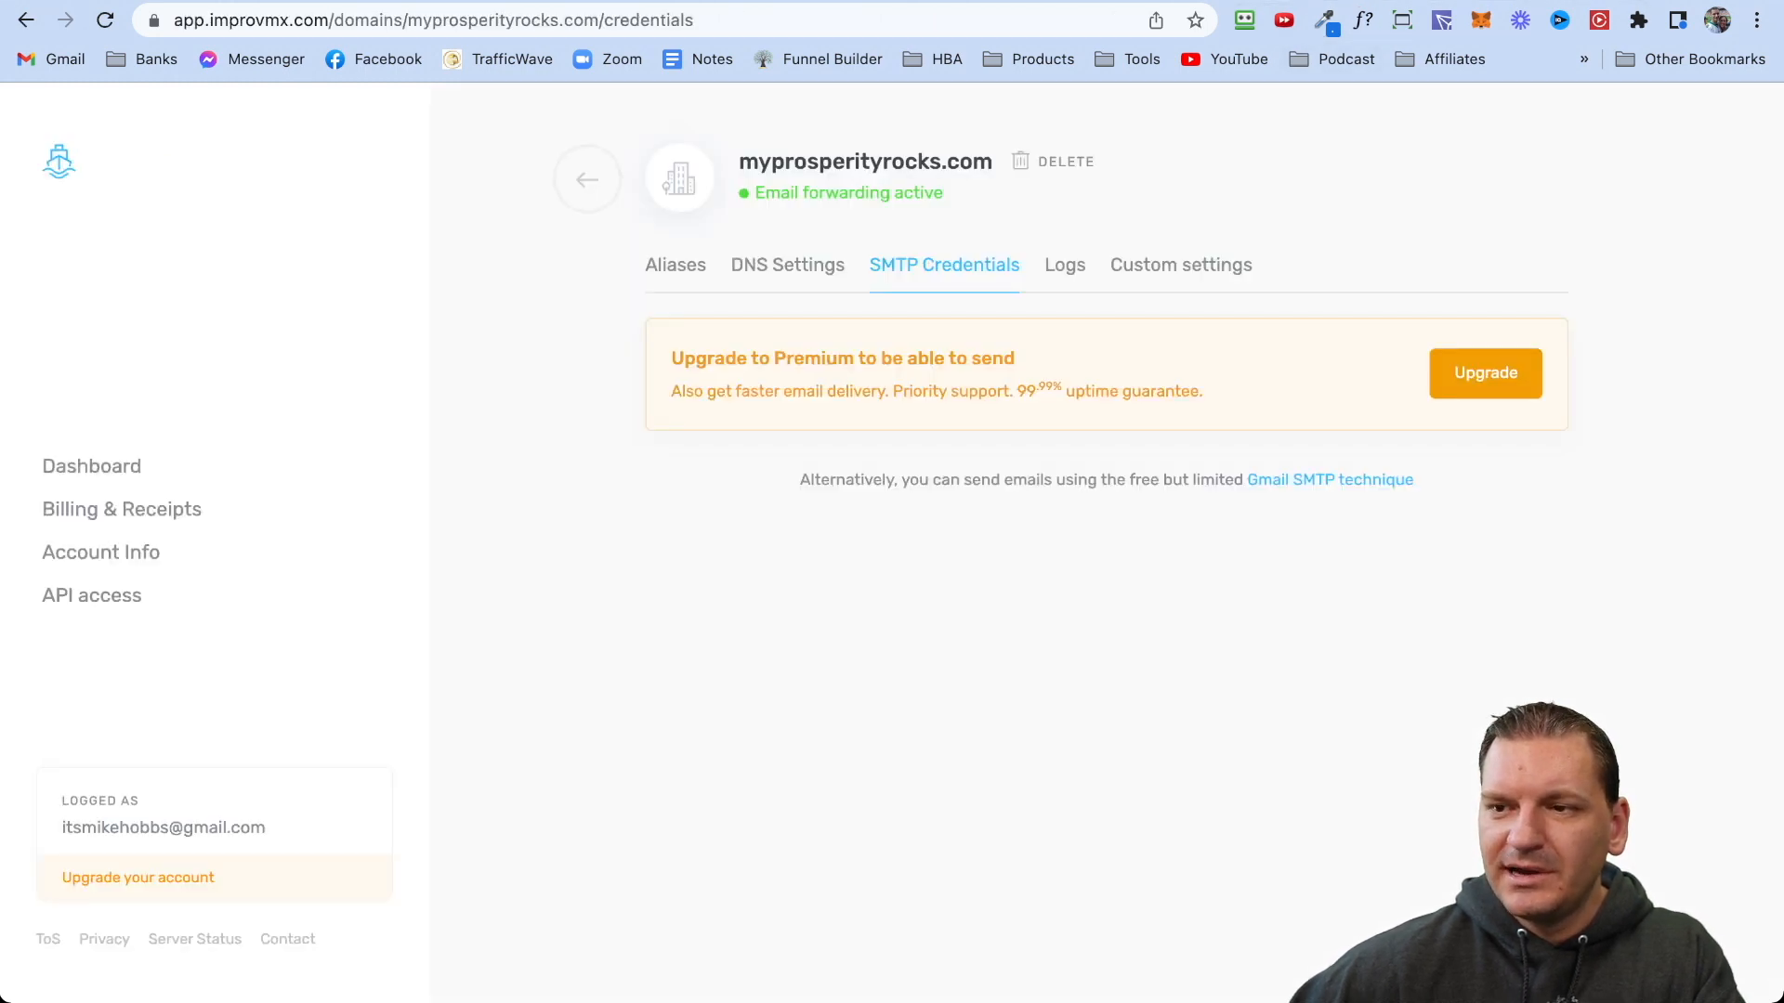
key(ctrl+Tab)
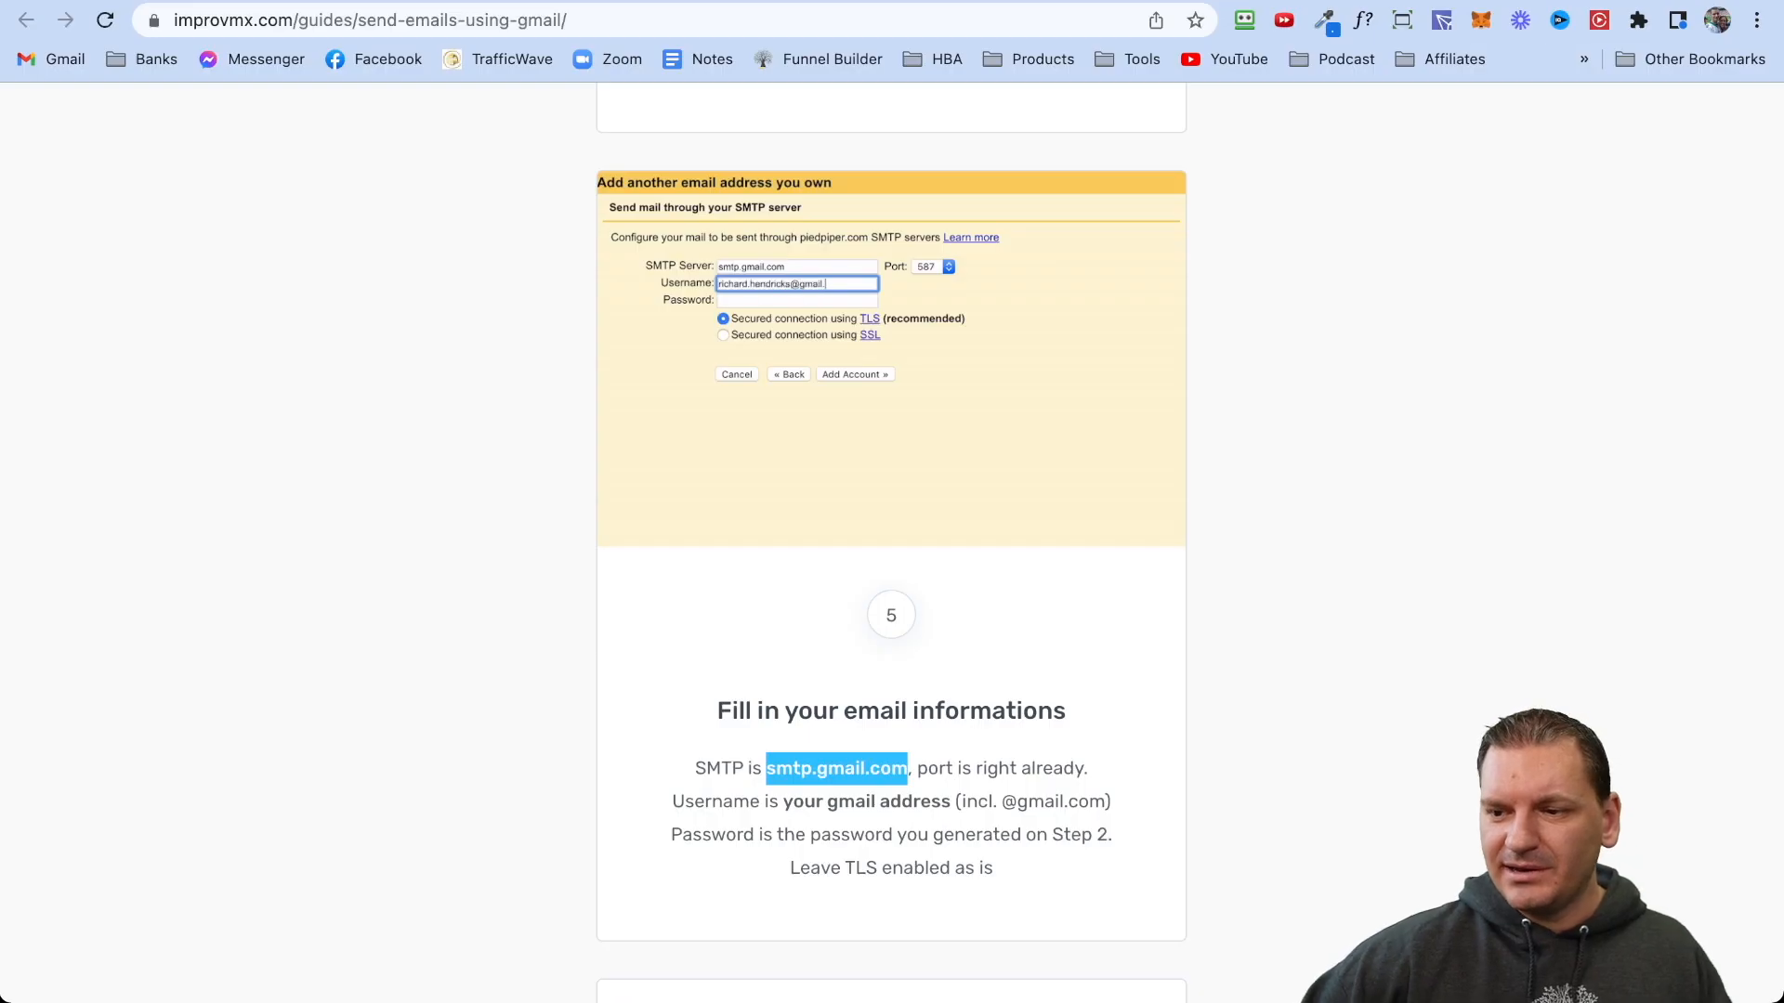
scroll(891, 538, down, 5)
scroll(891, 543, down, 3)
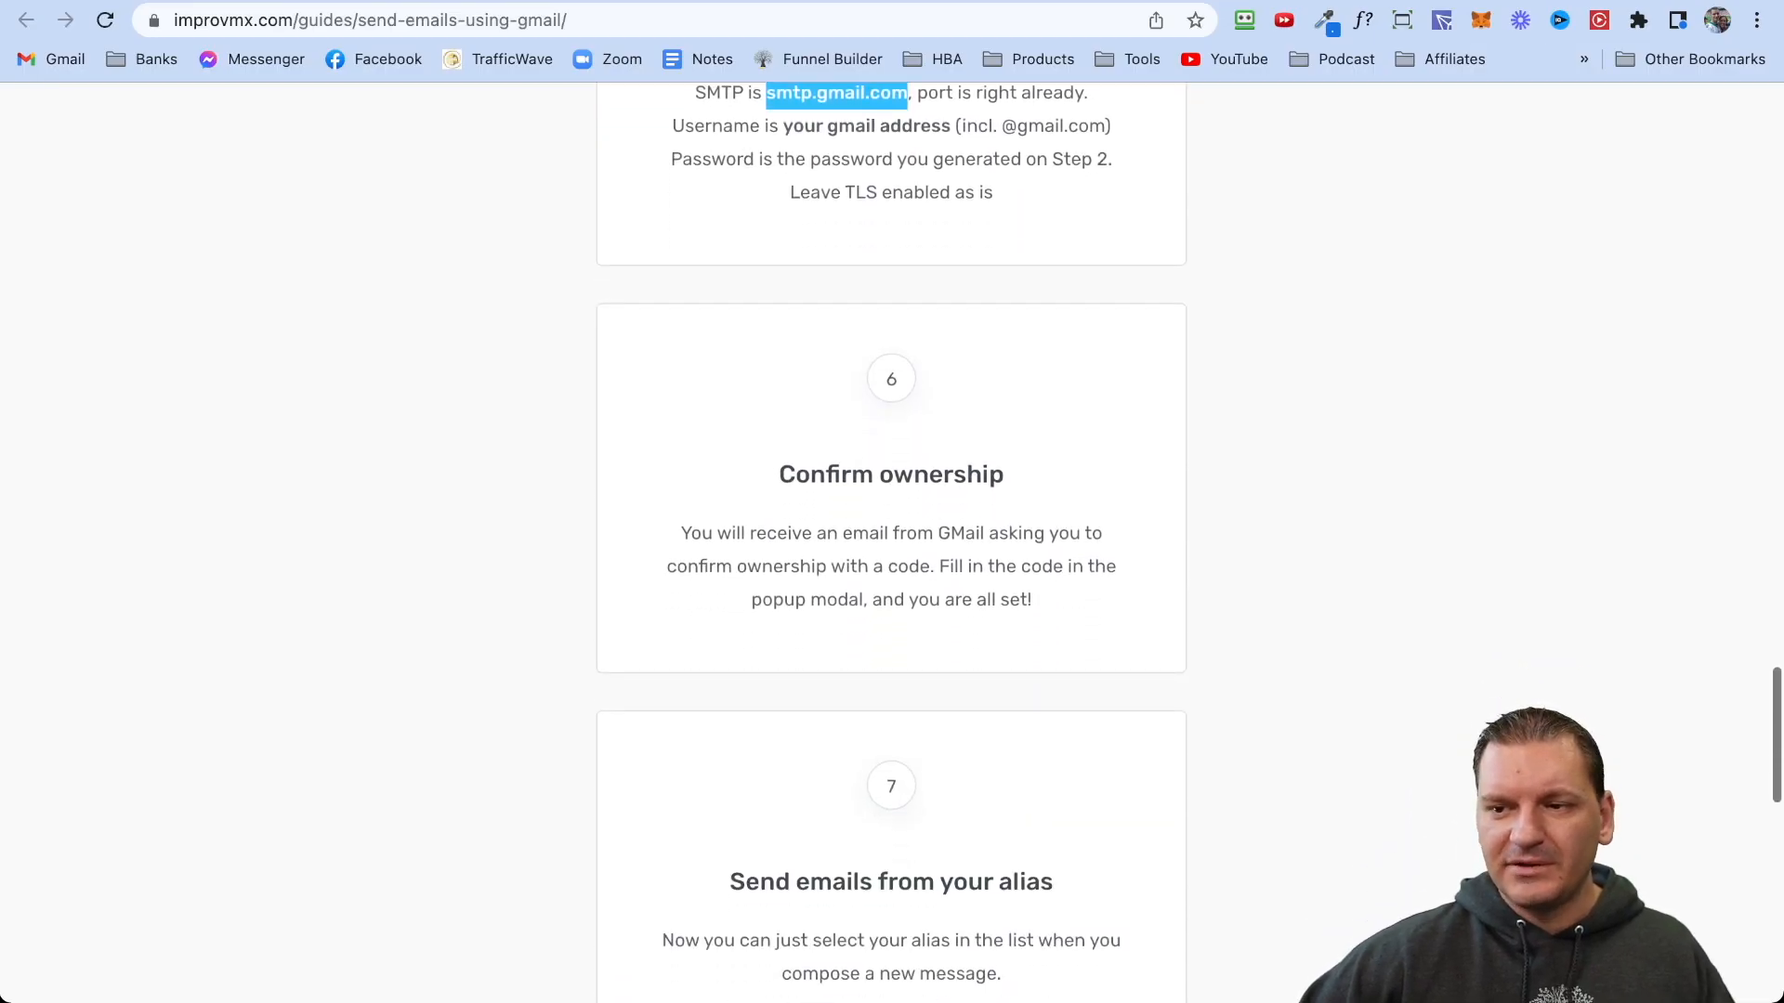
scroll(891, 539, down, 6)
scroll(891, 539, up, 20)
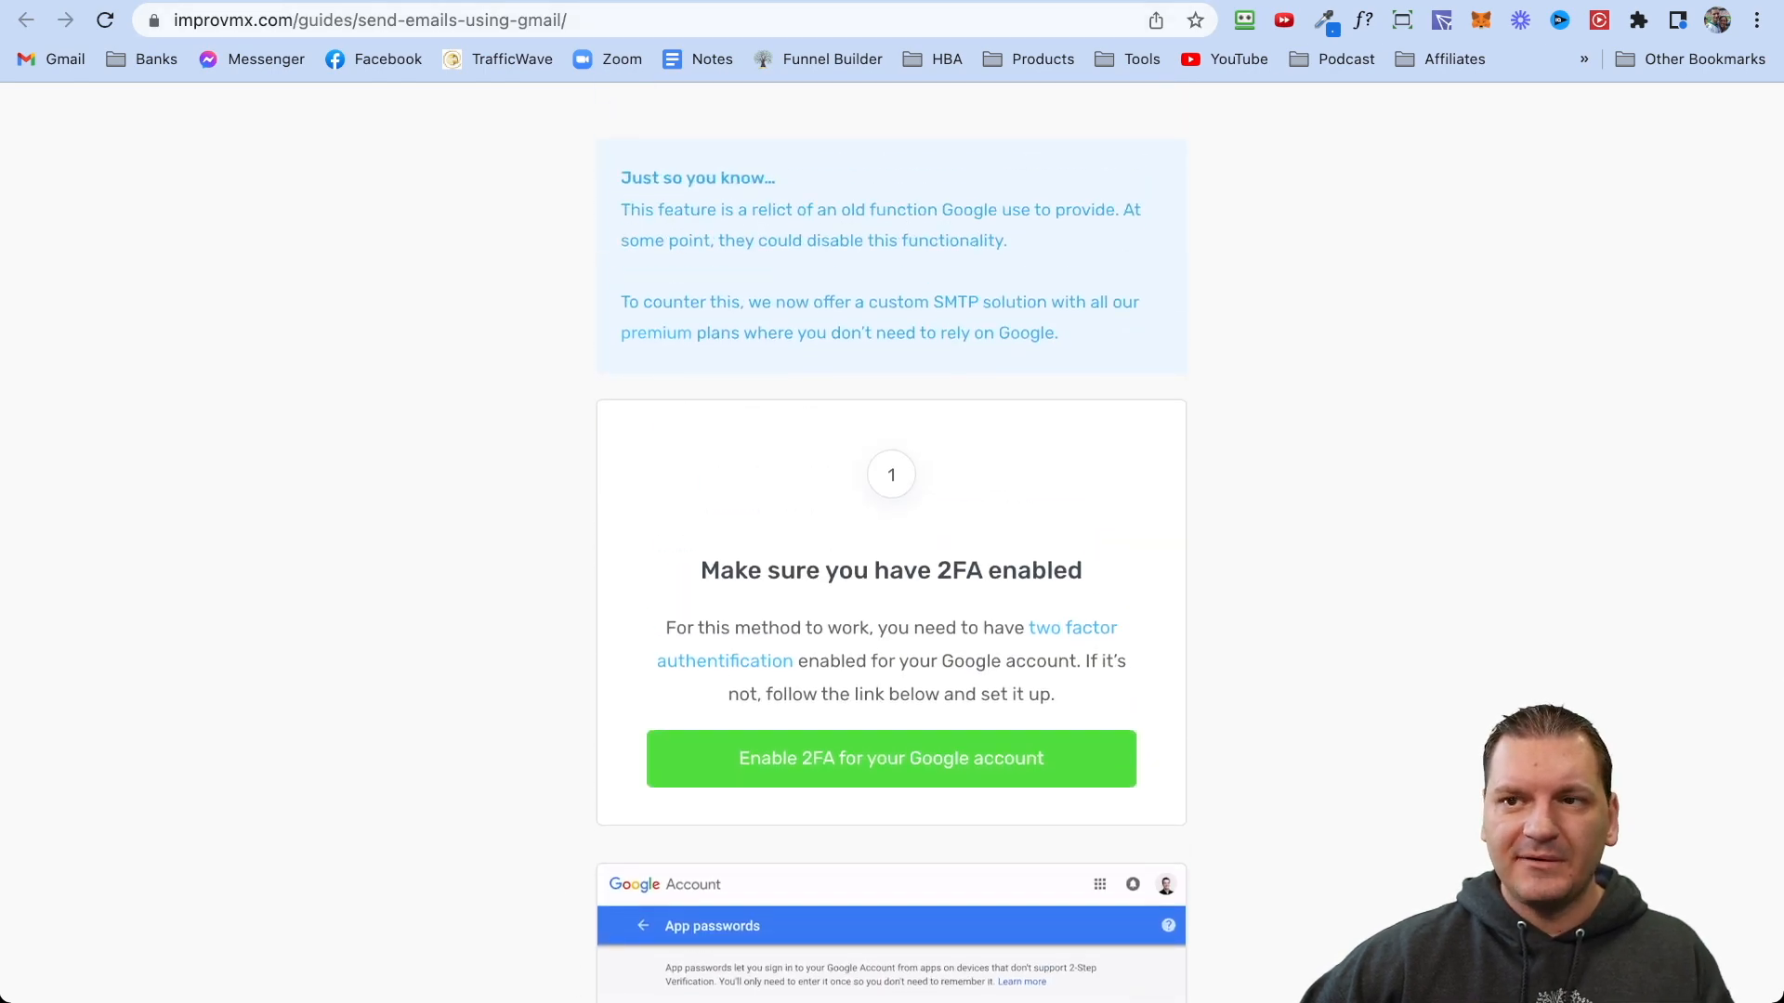
key(ctrl+Tab)
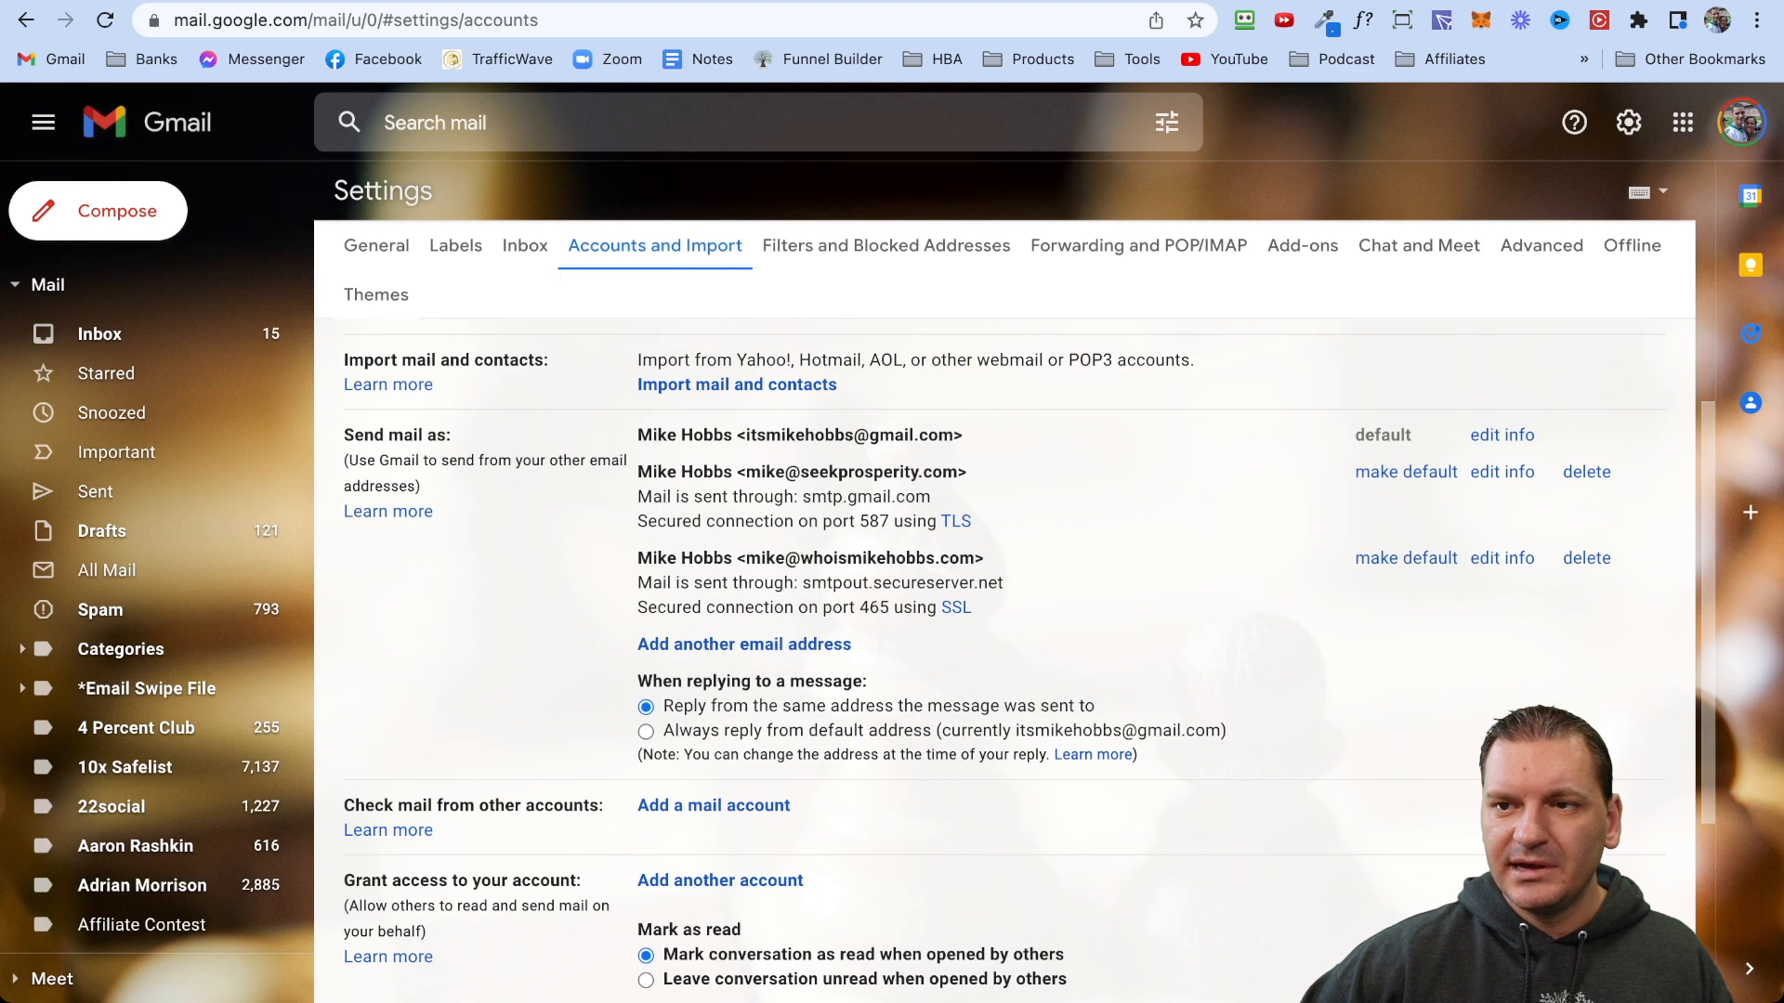
Reload the Accounts and Import settings so the new send-as address shows.
click(608, 21)
key(Return)
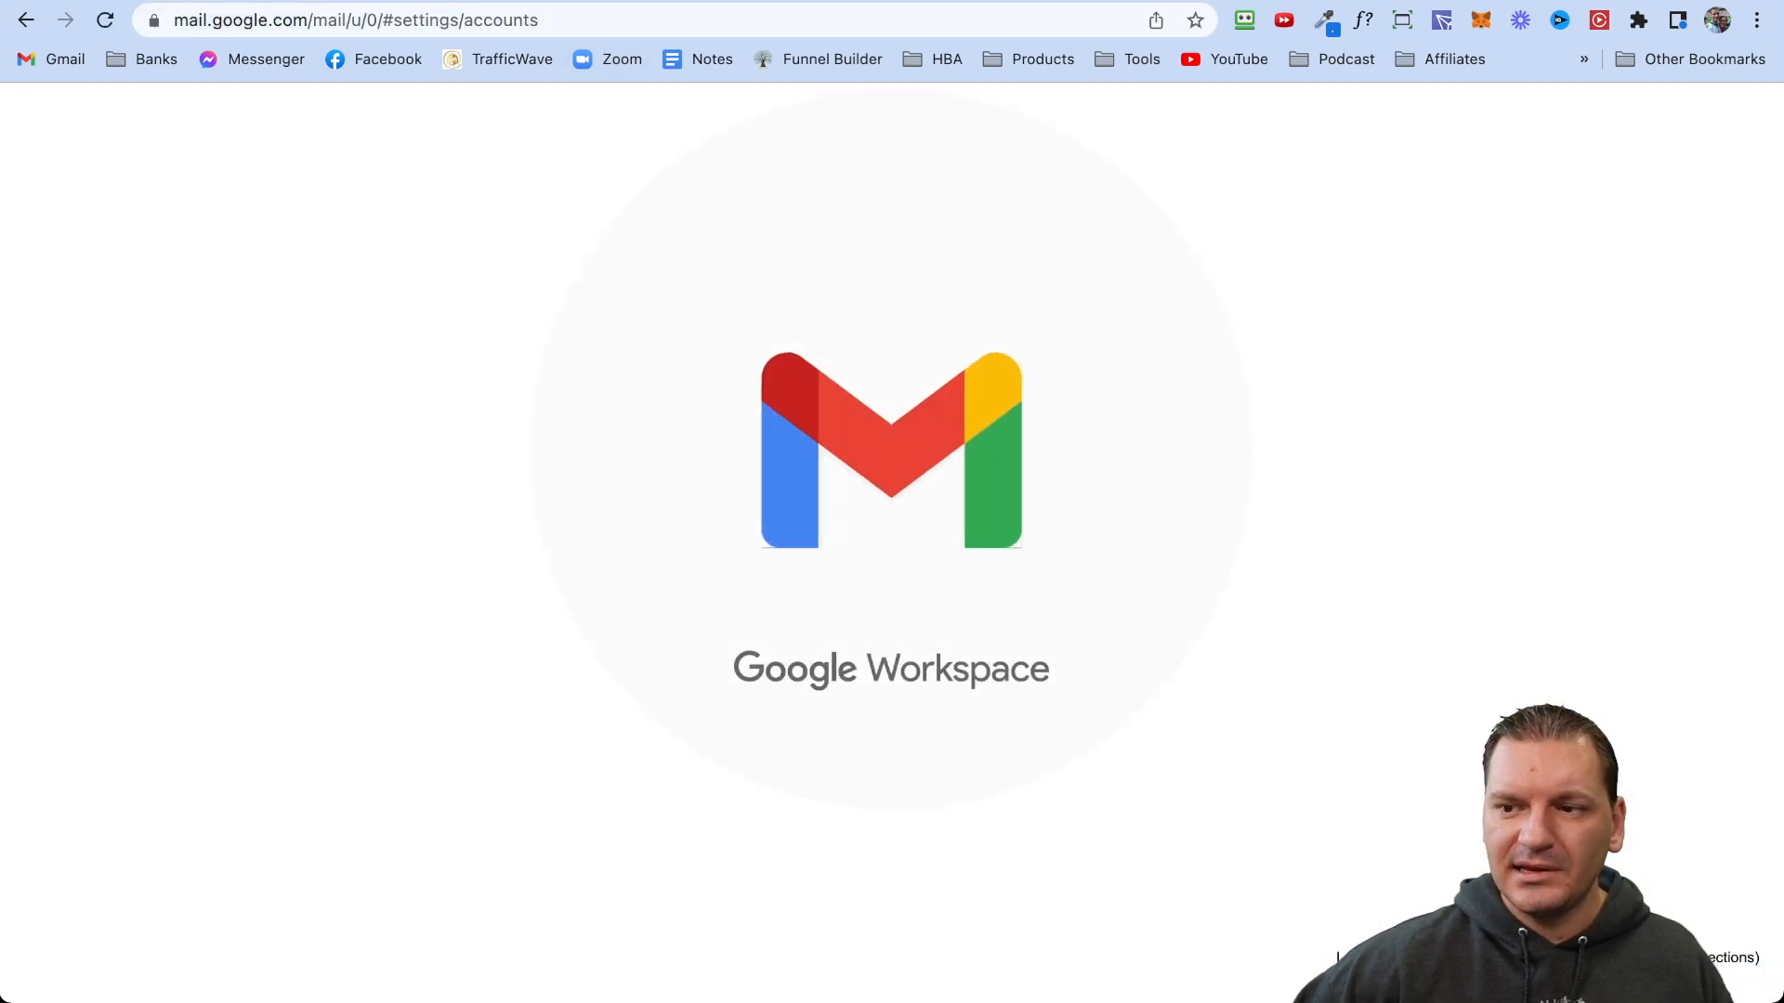
scroll(1022, 650, down, 3)
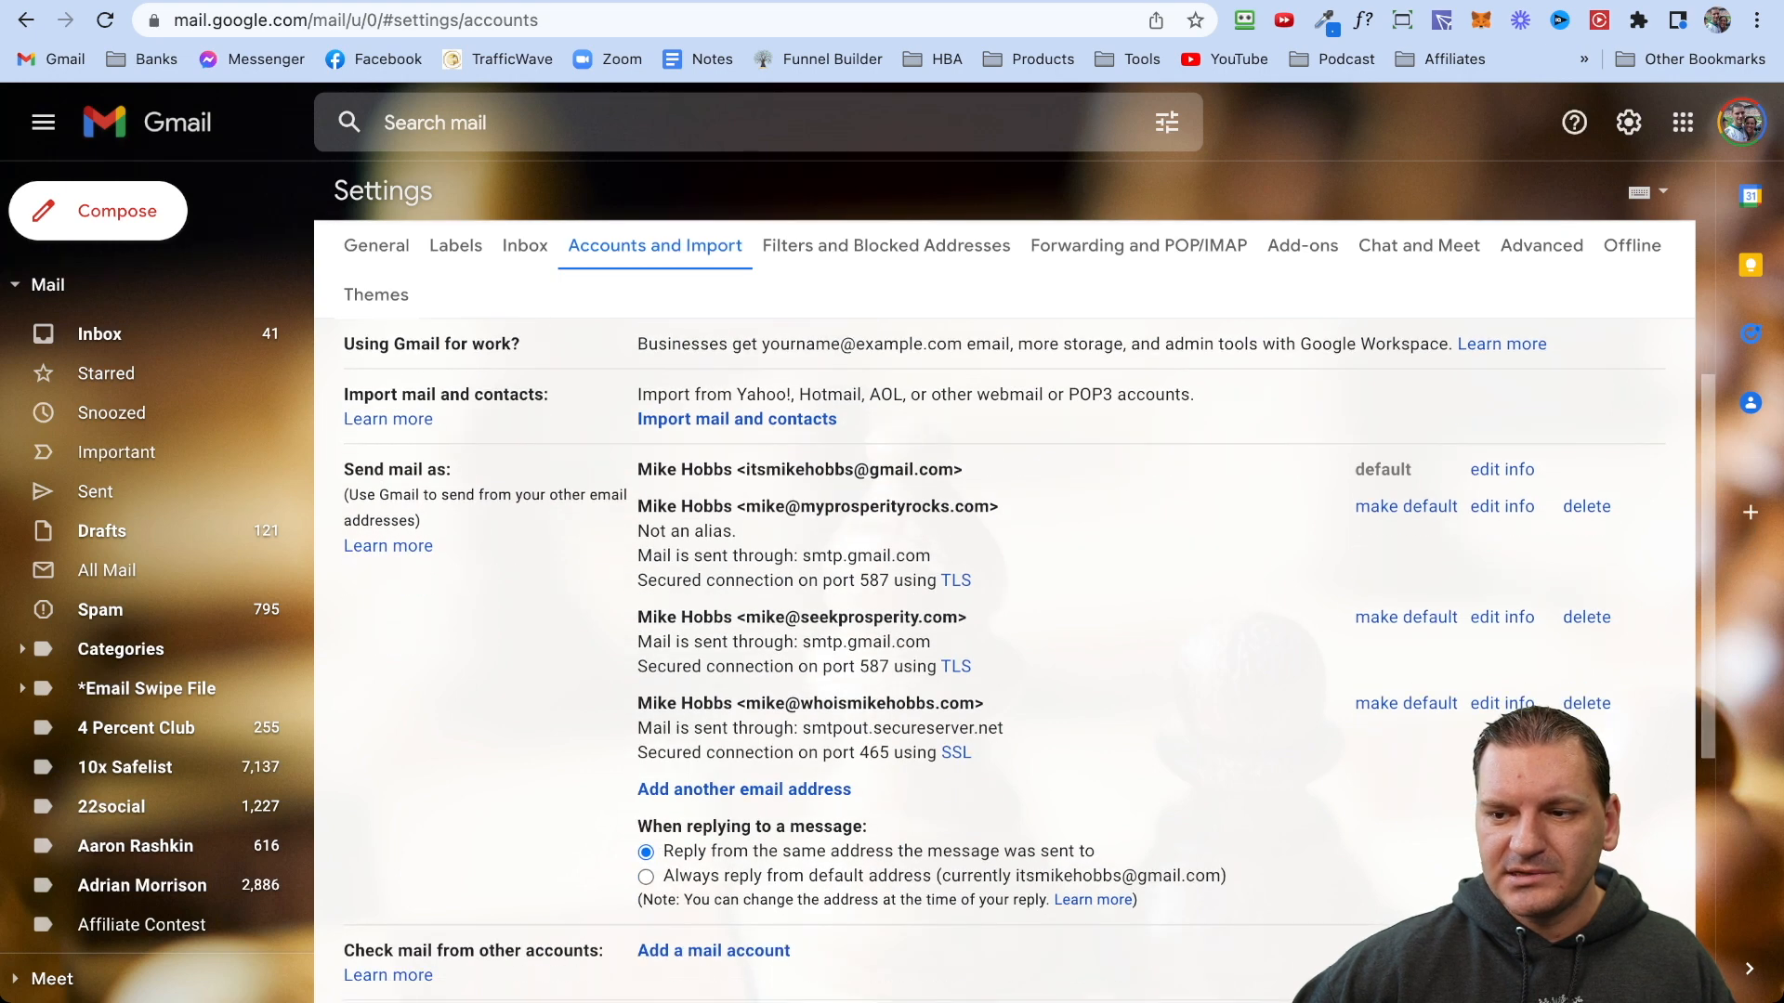
scroll(1022, 650, up, 1)
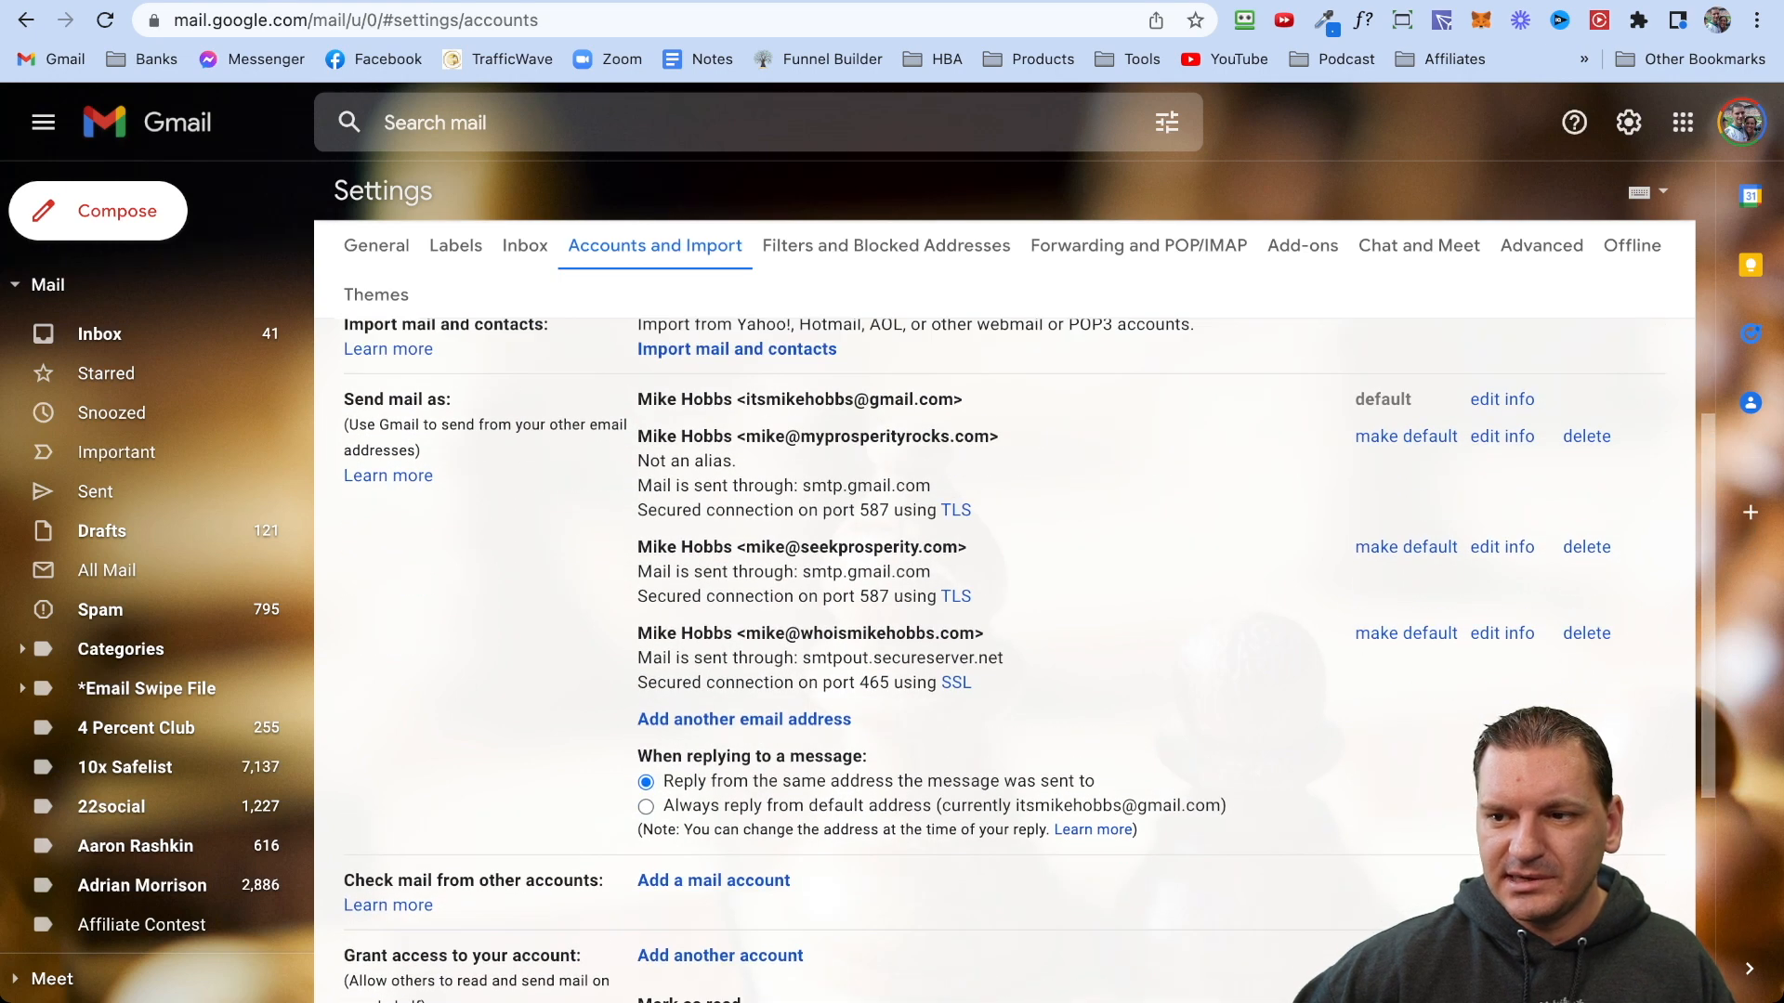
Highlight the new custom-domain entry under 'Send mail as', then switch to the other Gmail account.
drag(785, 492, 999, 492)
click(1011, 493)
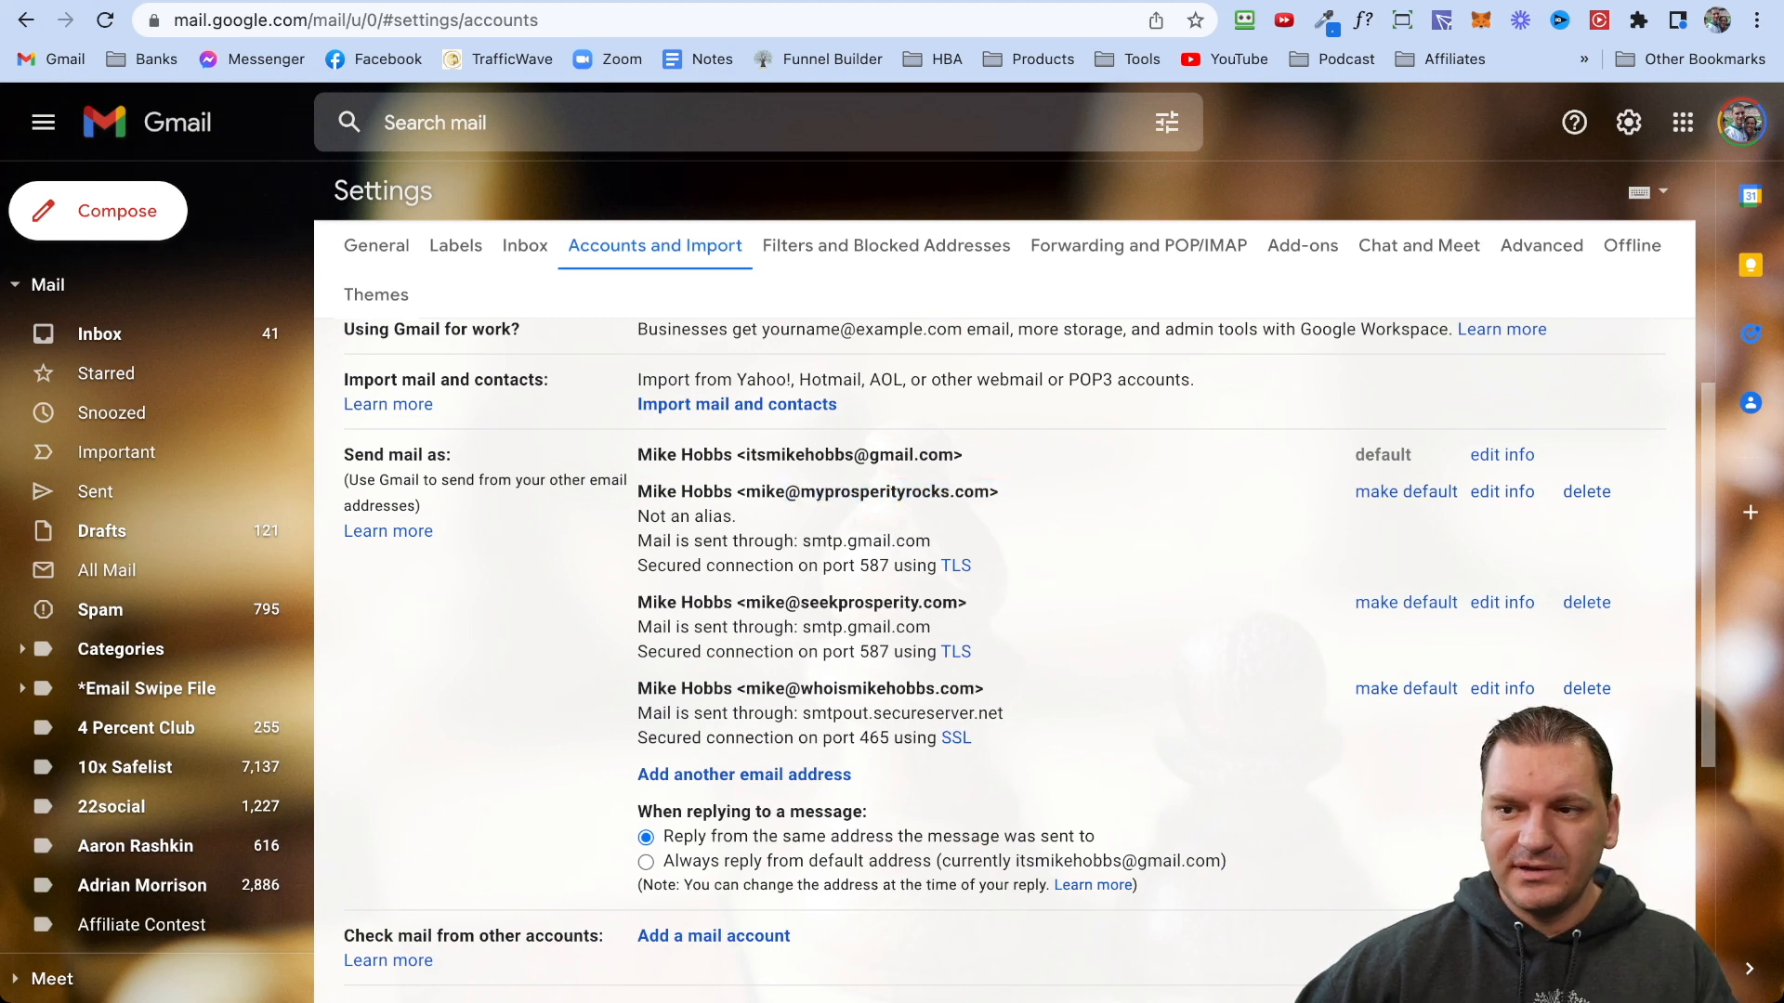
drag(638, 492, 1000, 492)
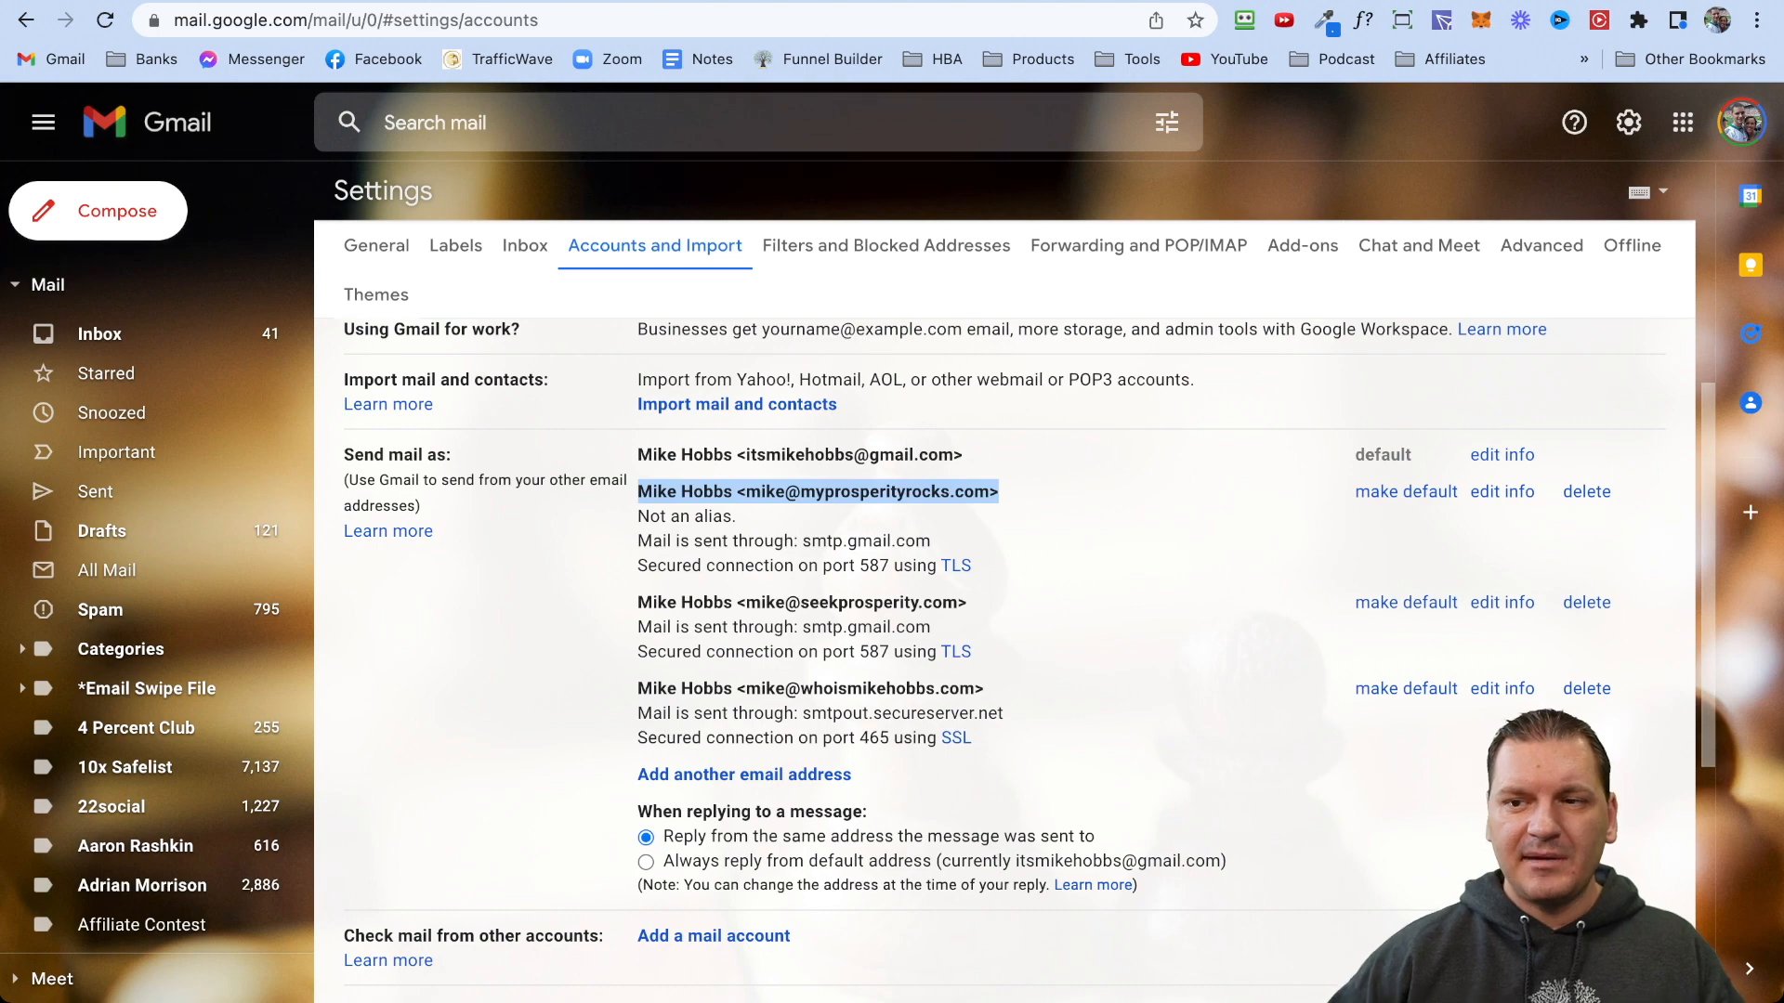
click(1011, 494)
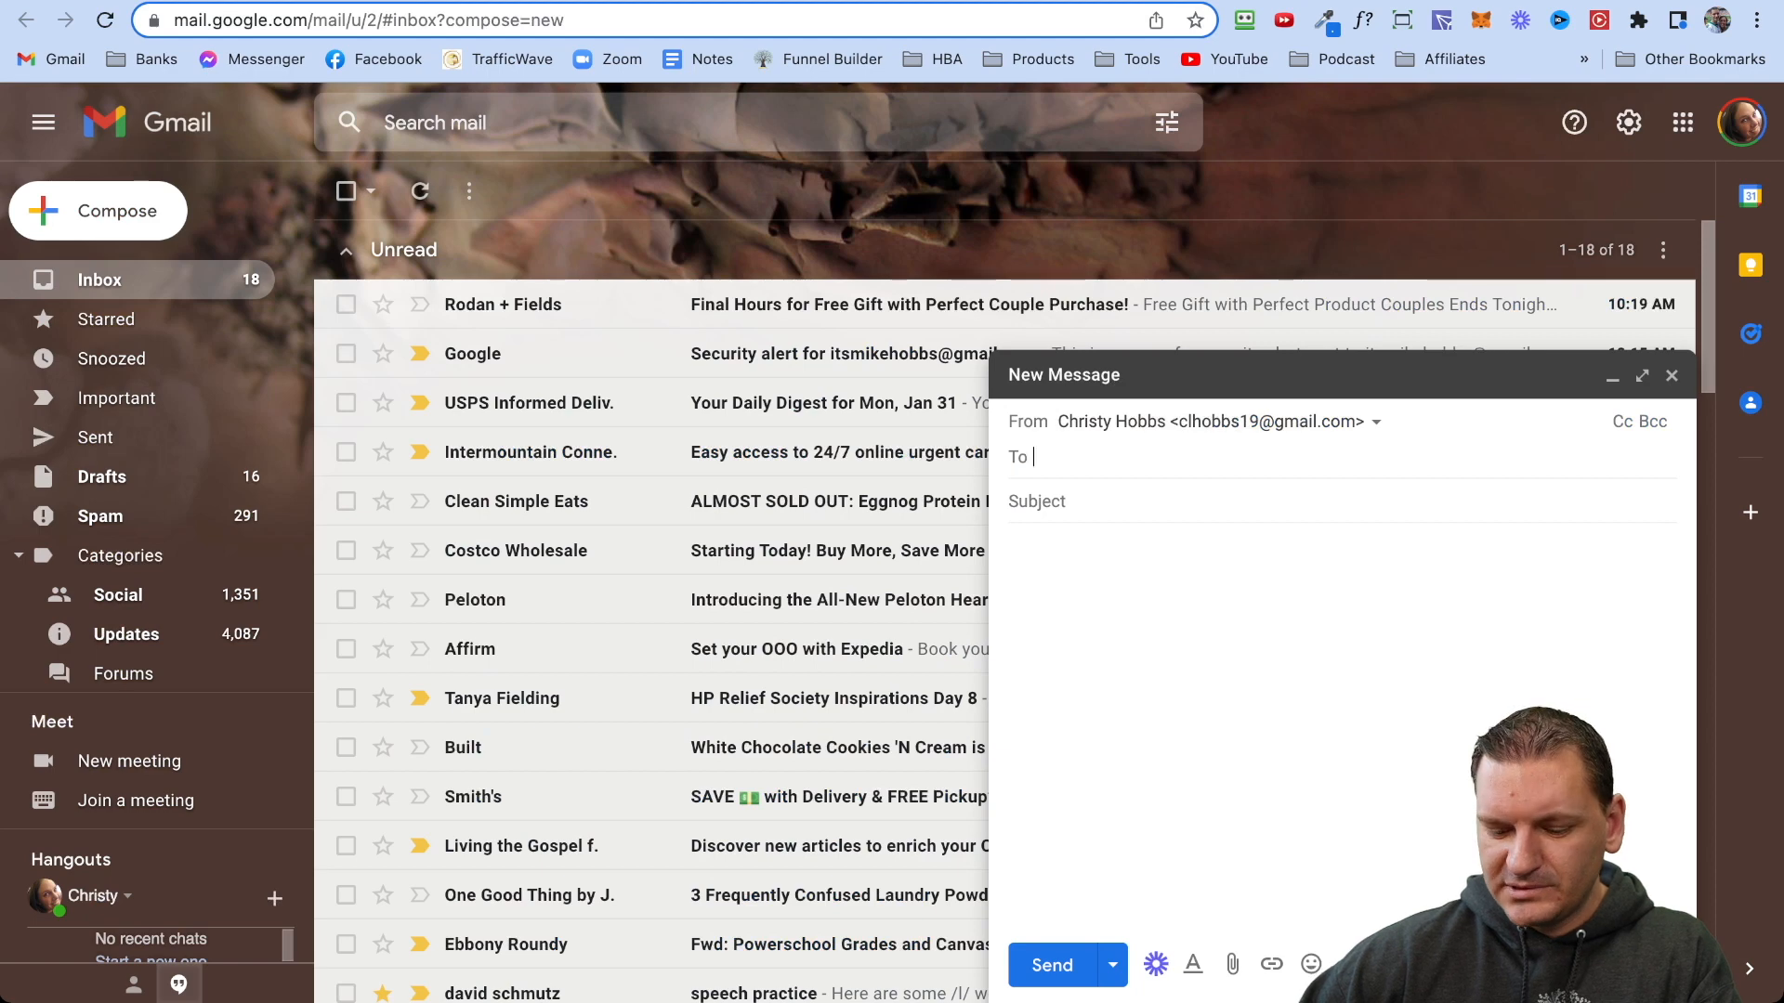
Send a test email to the custom-domain address with subject 'Hey whats up' and a short greeting.
key(super+v)
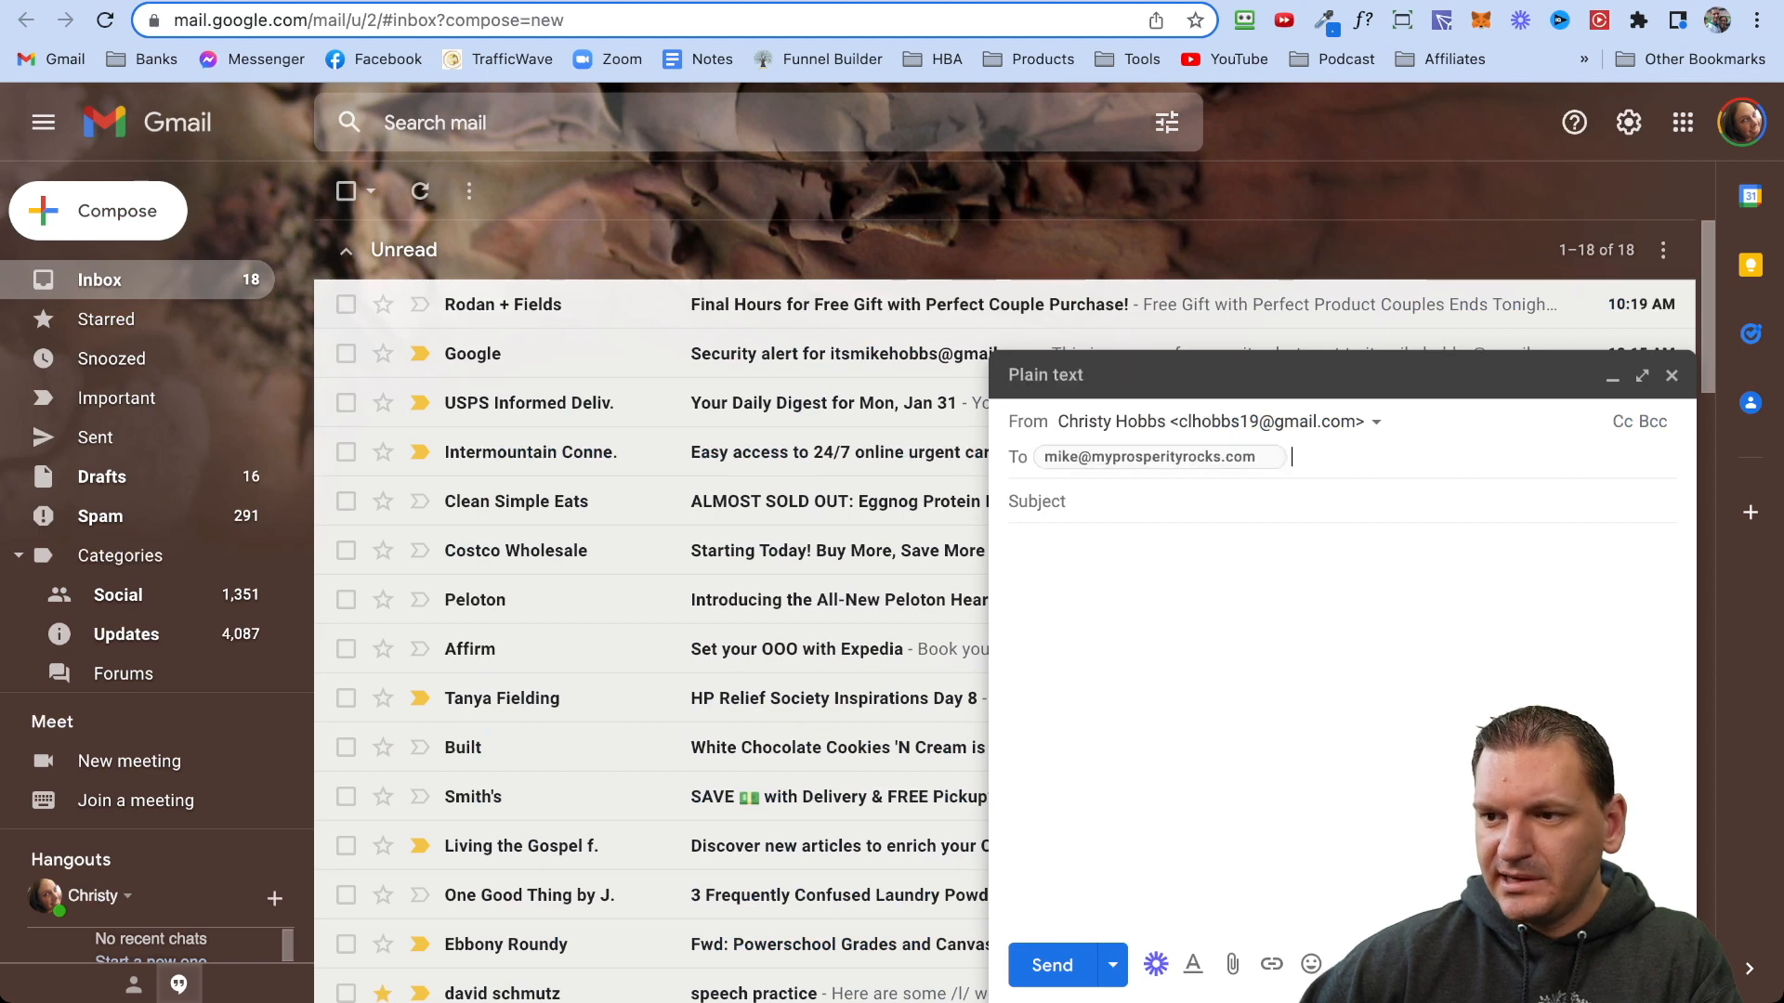
key(Tab)
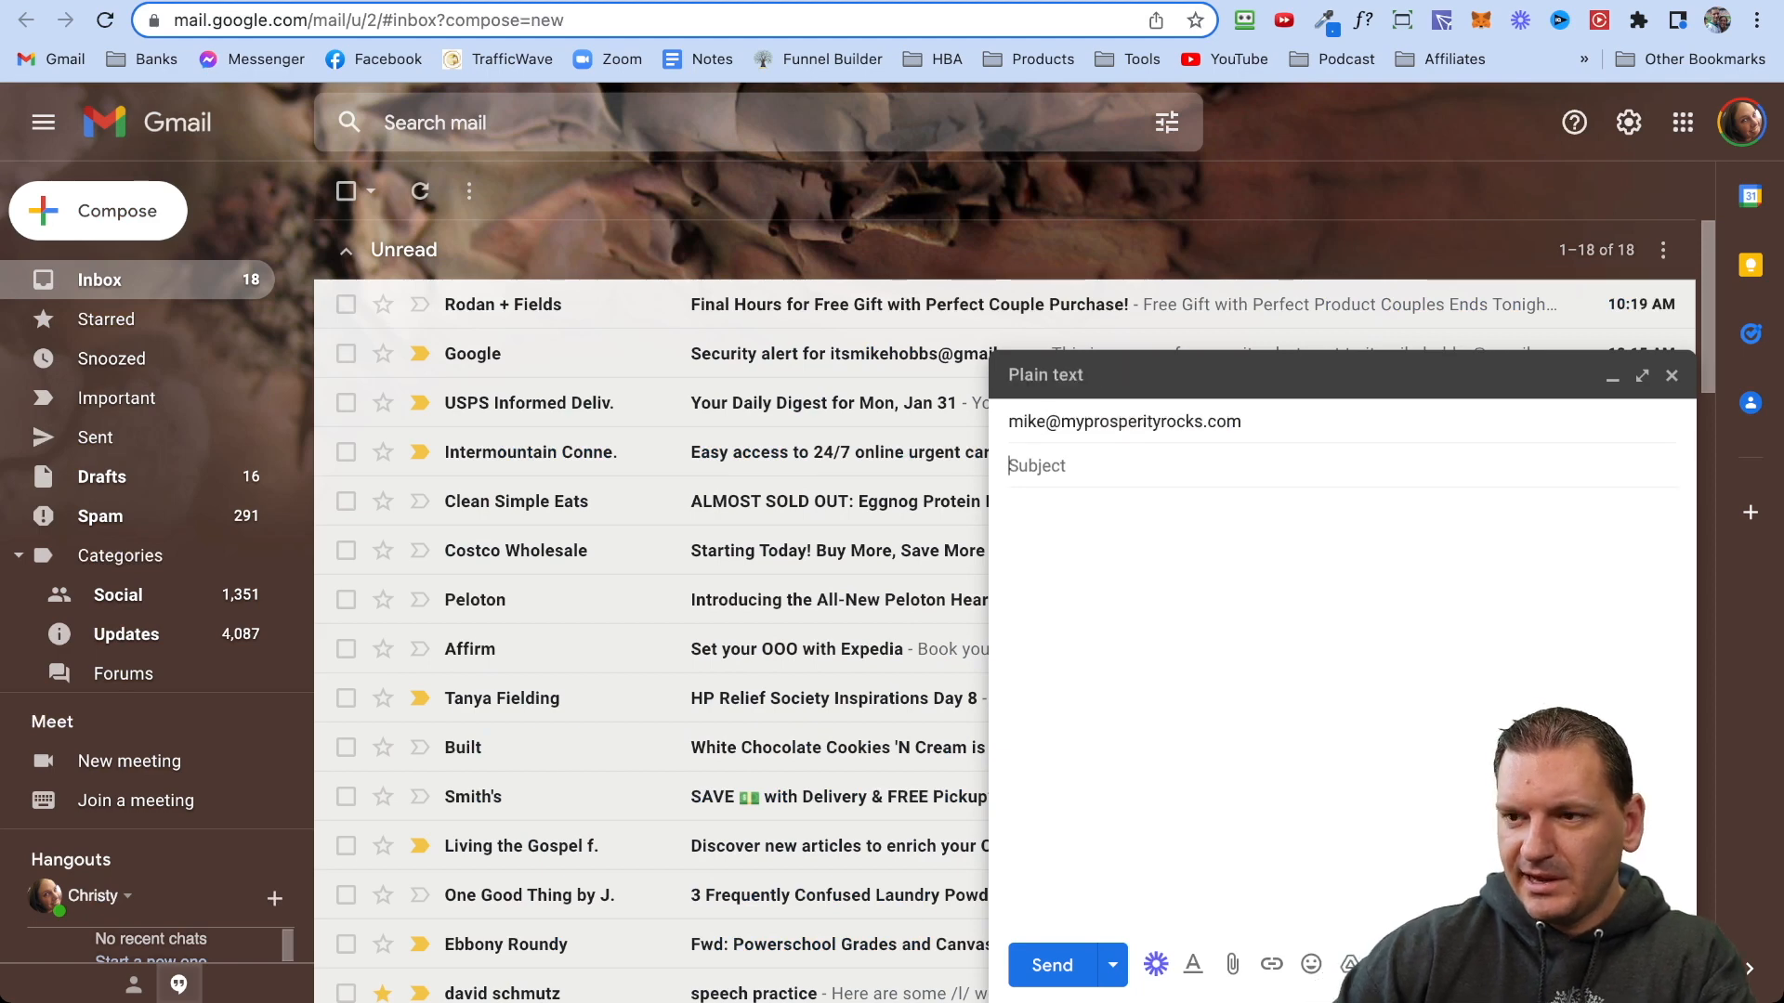
text(Hey whats up)
key(Tab)
text(Whats up )
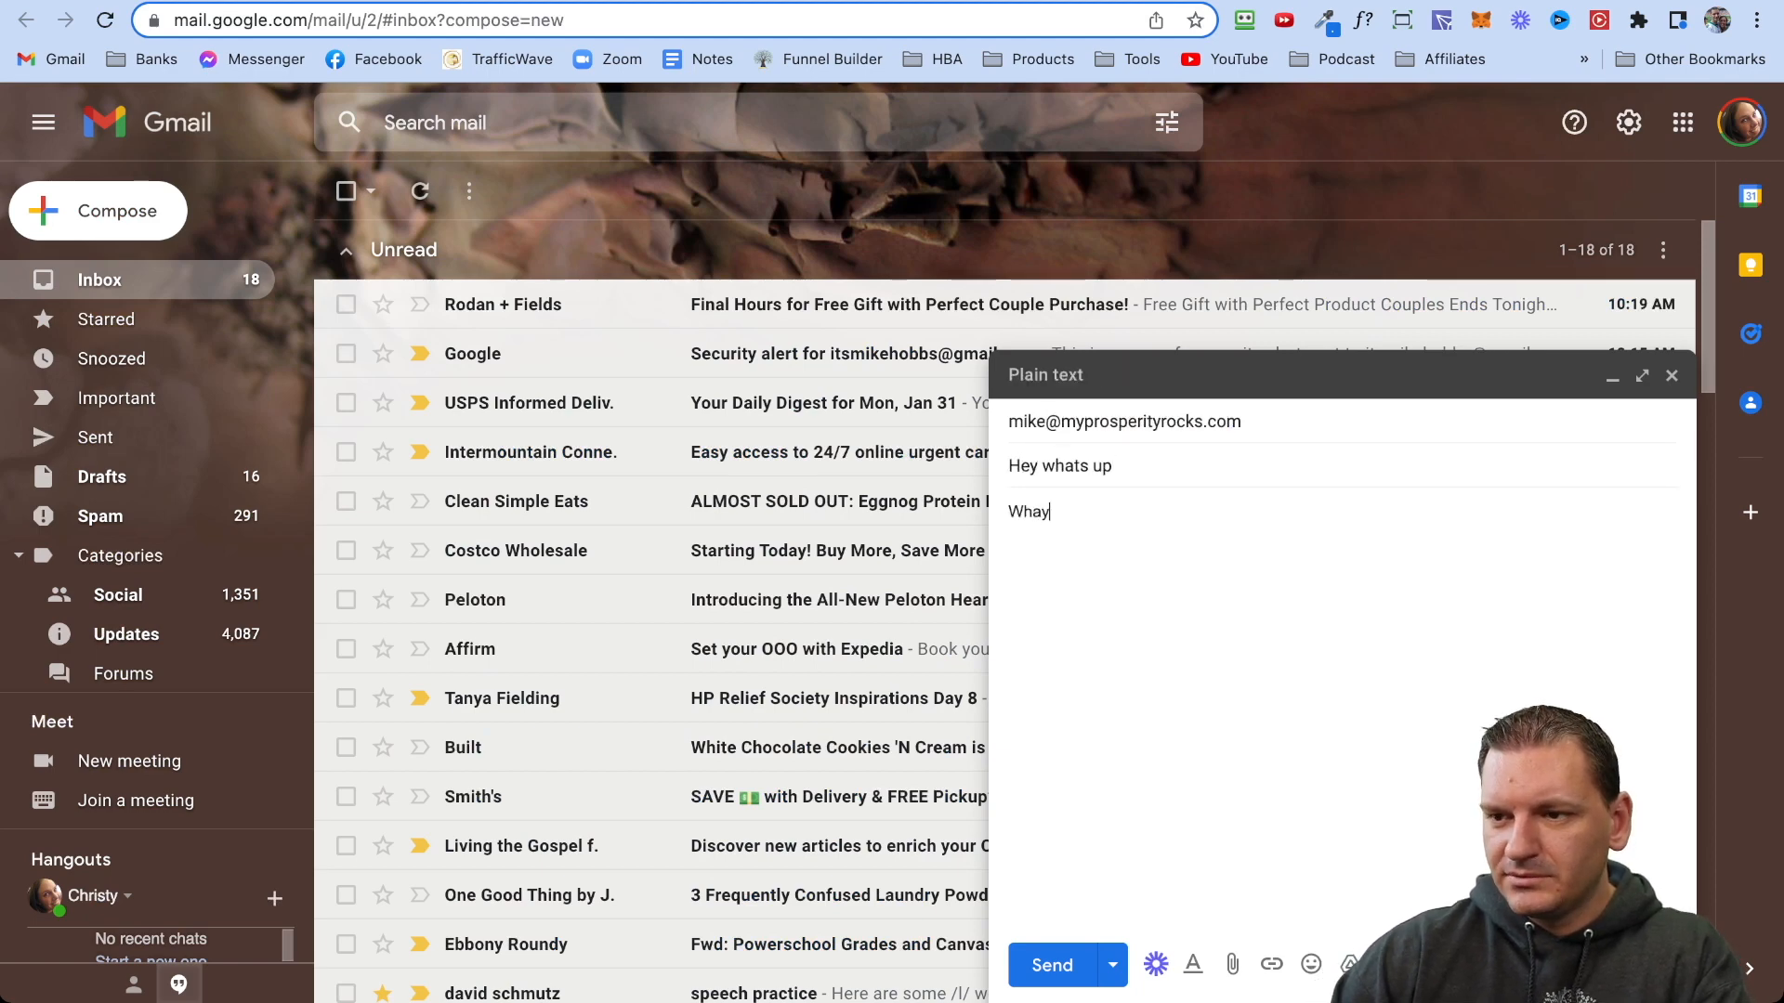
text(Mike)
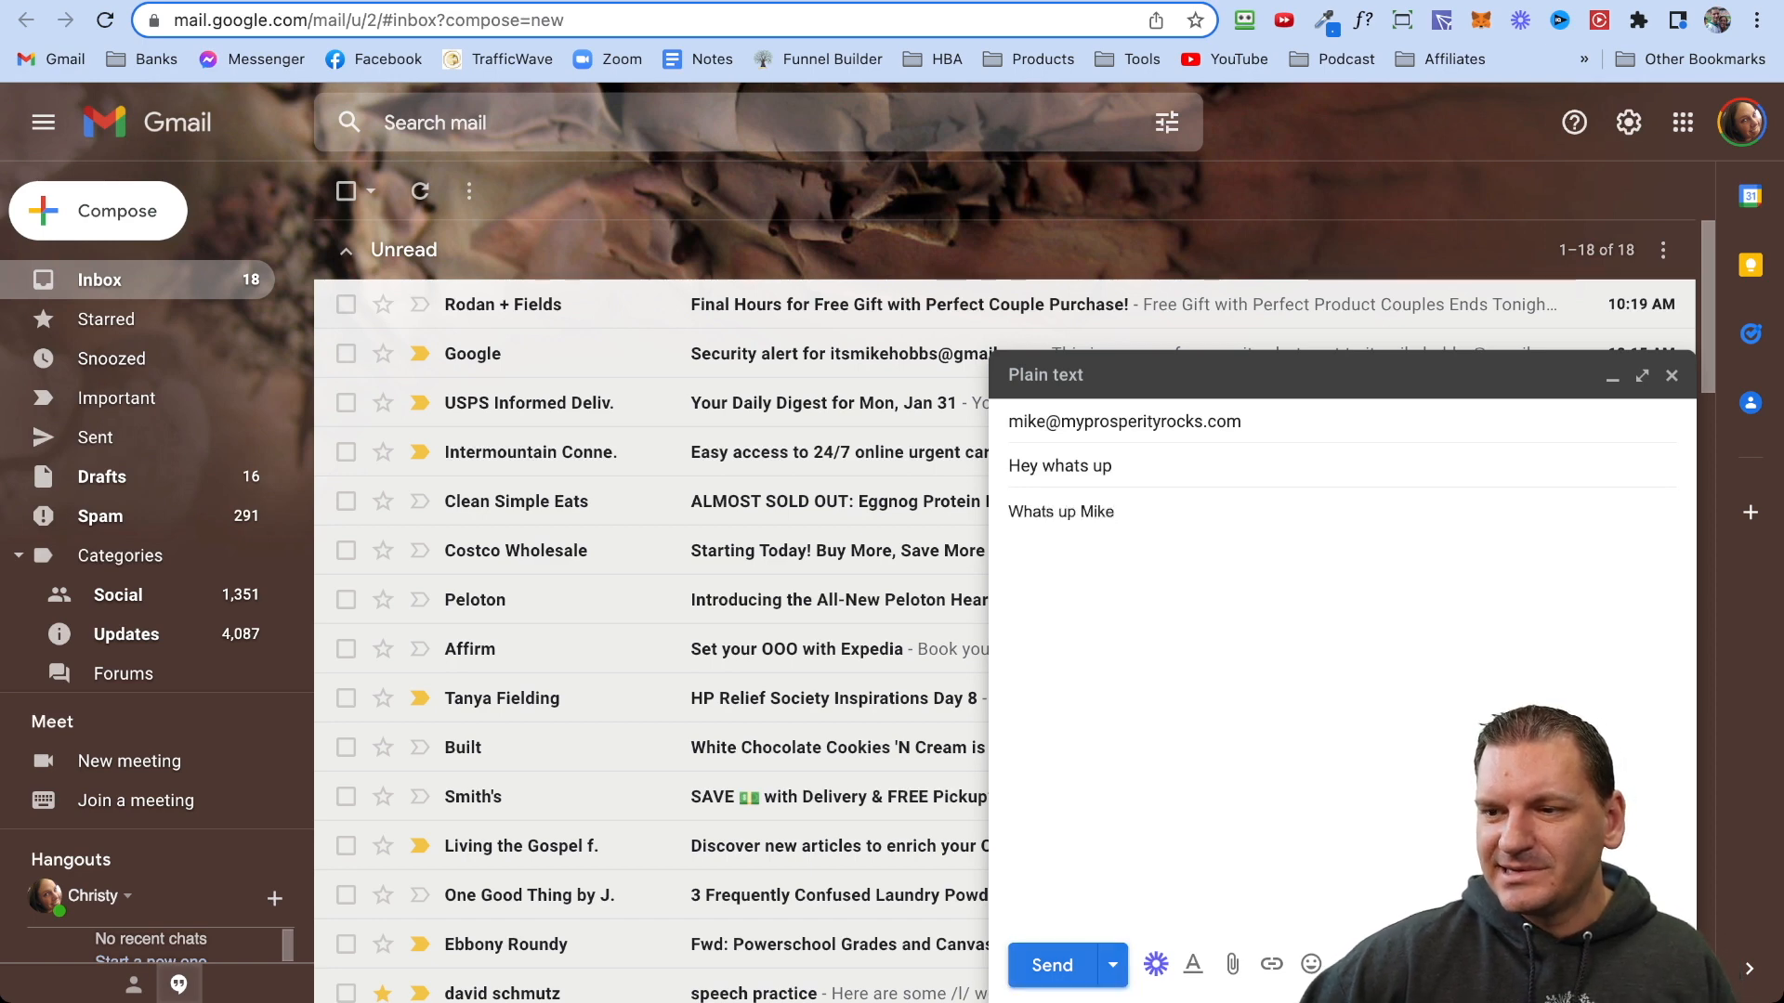
click(1051, 966)
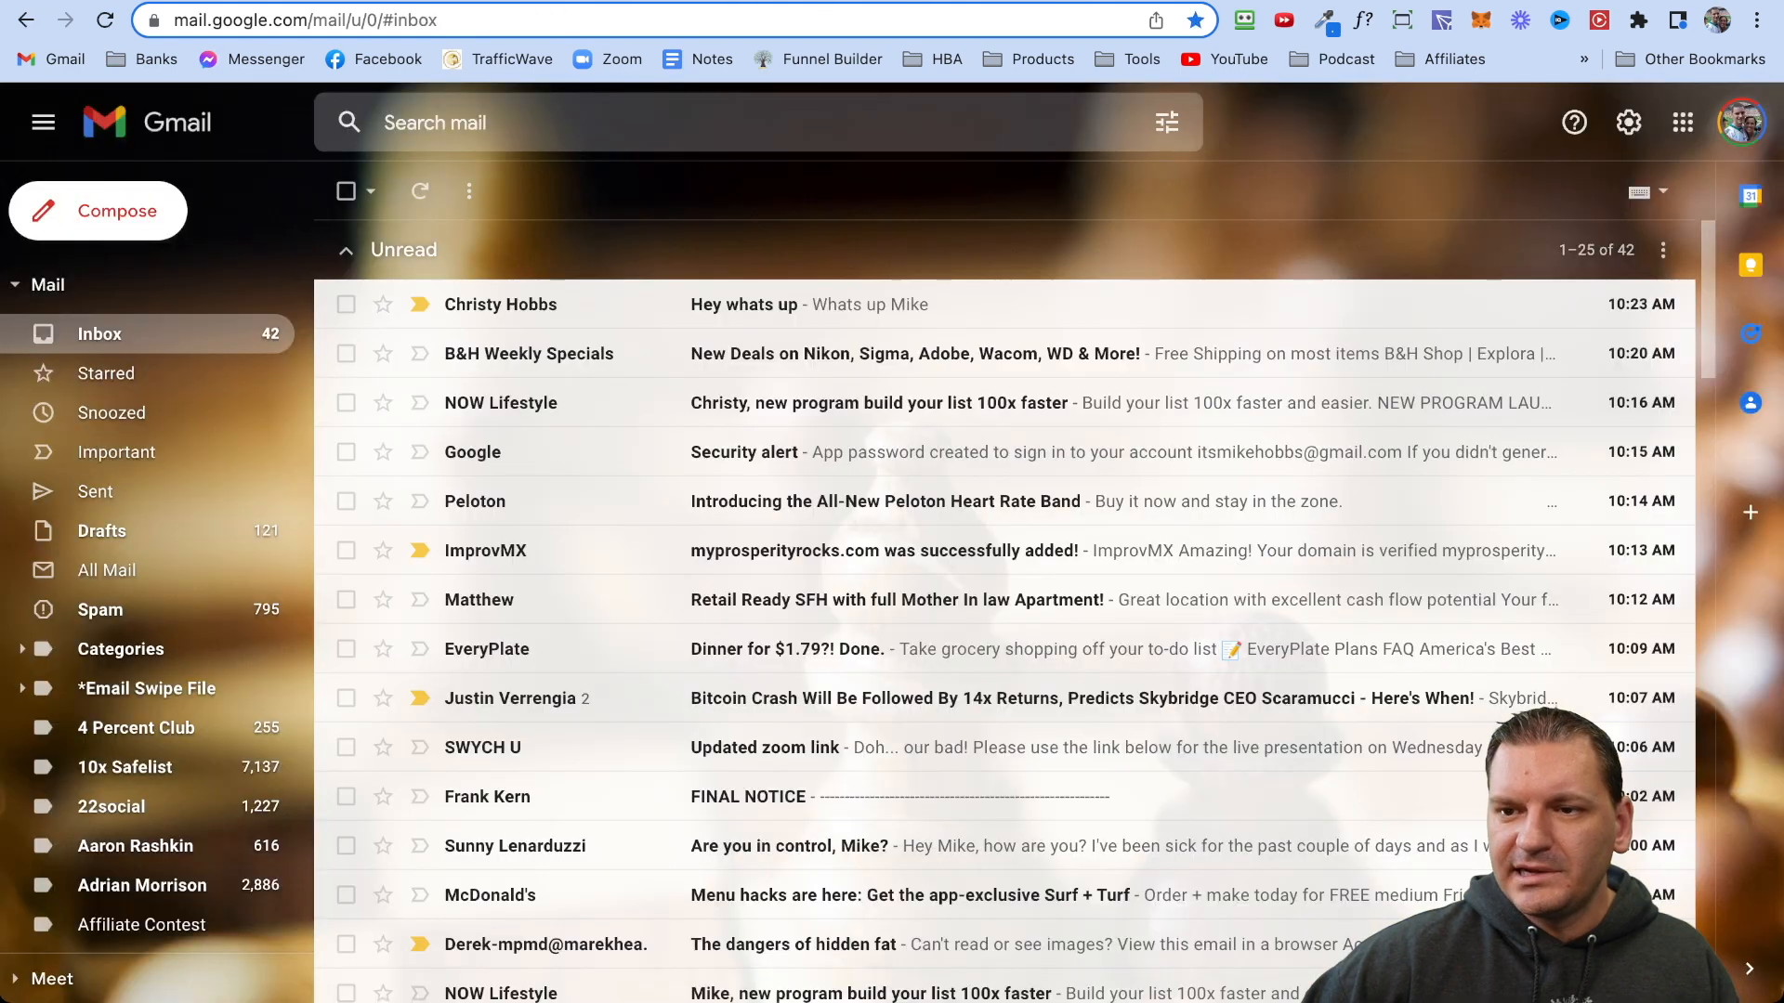
Open the 'Hey whats up' message, reload the page, and start a reply.
click(744, 304)
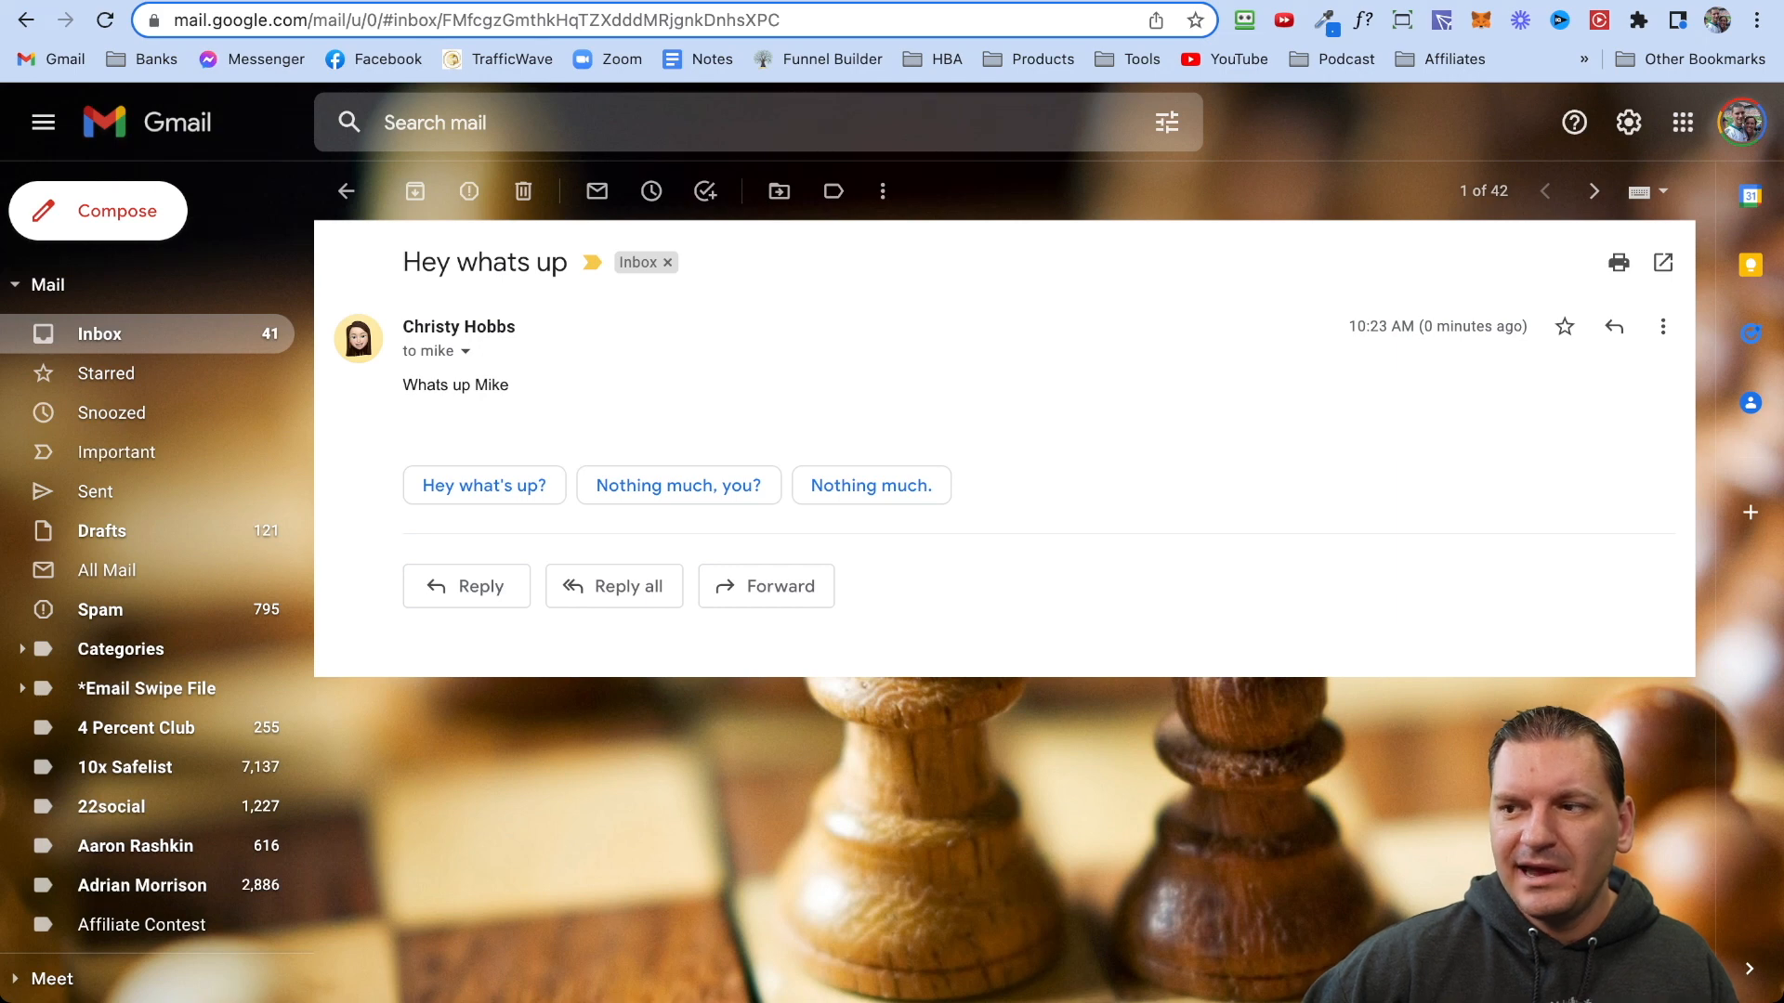
click(1614, 326)
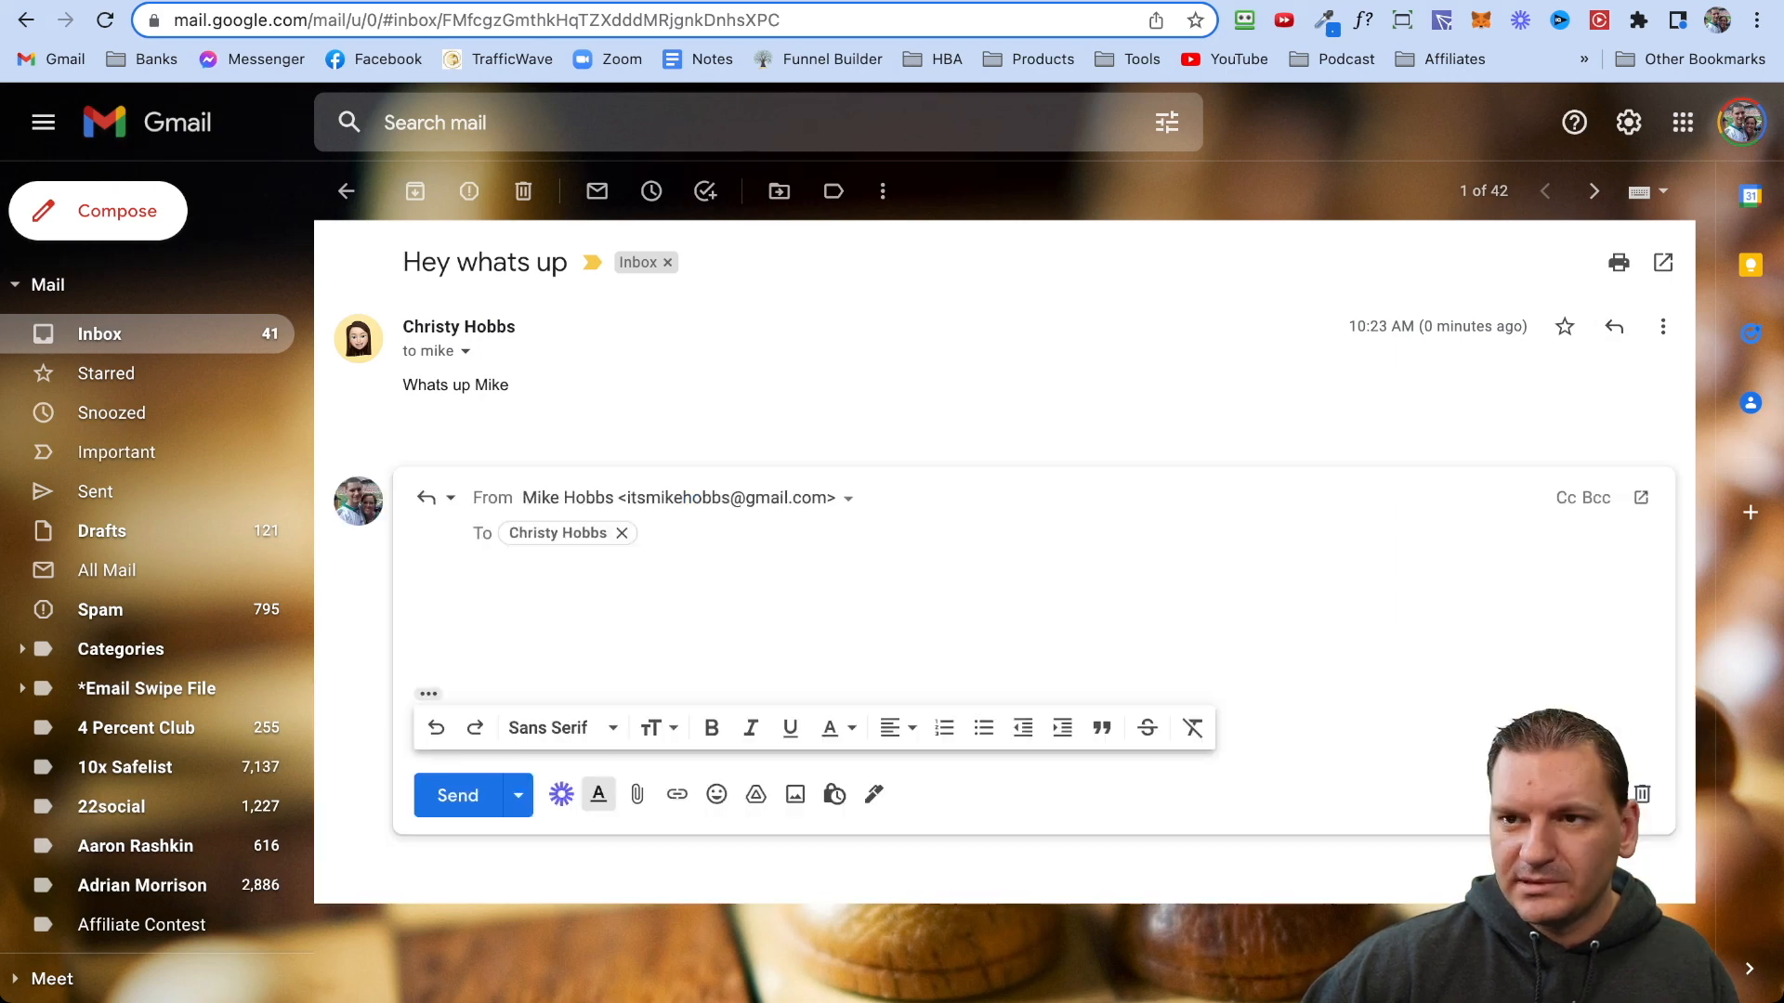
key(super+l)
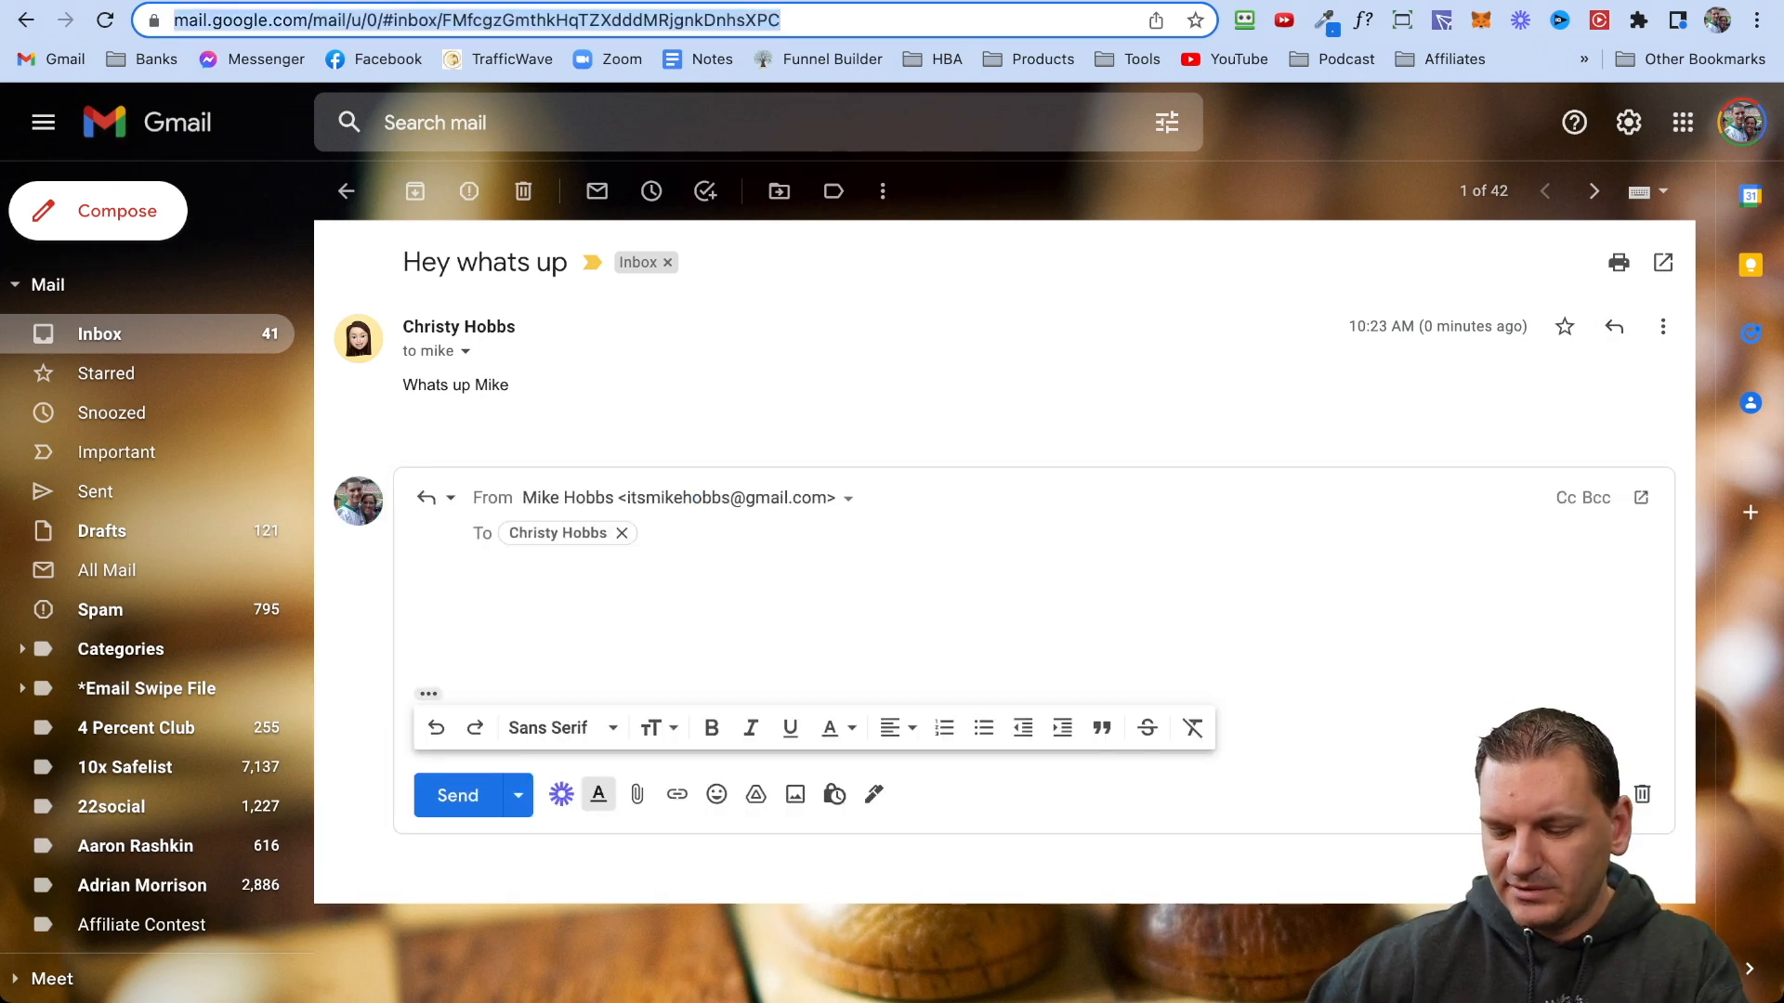
key(Return)
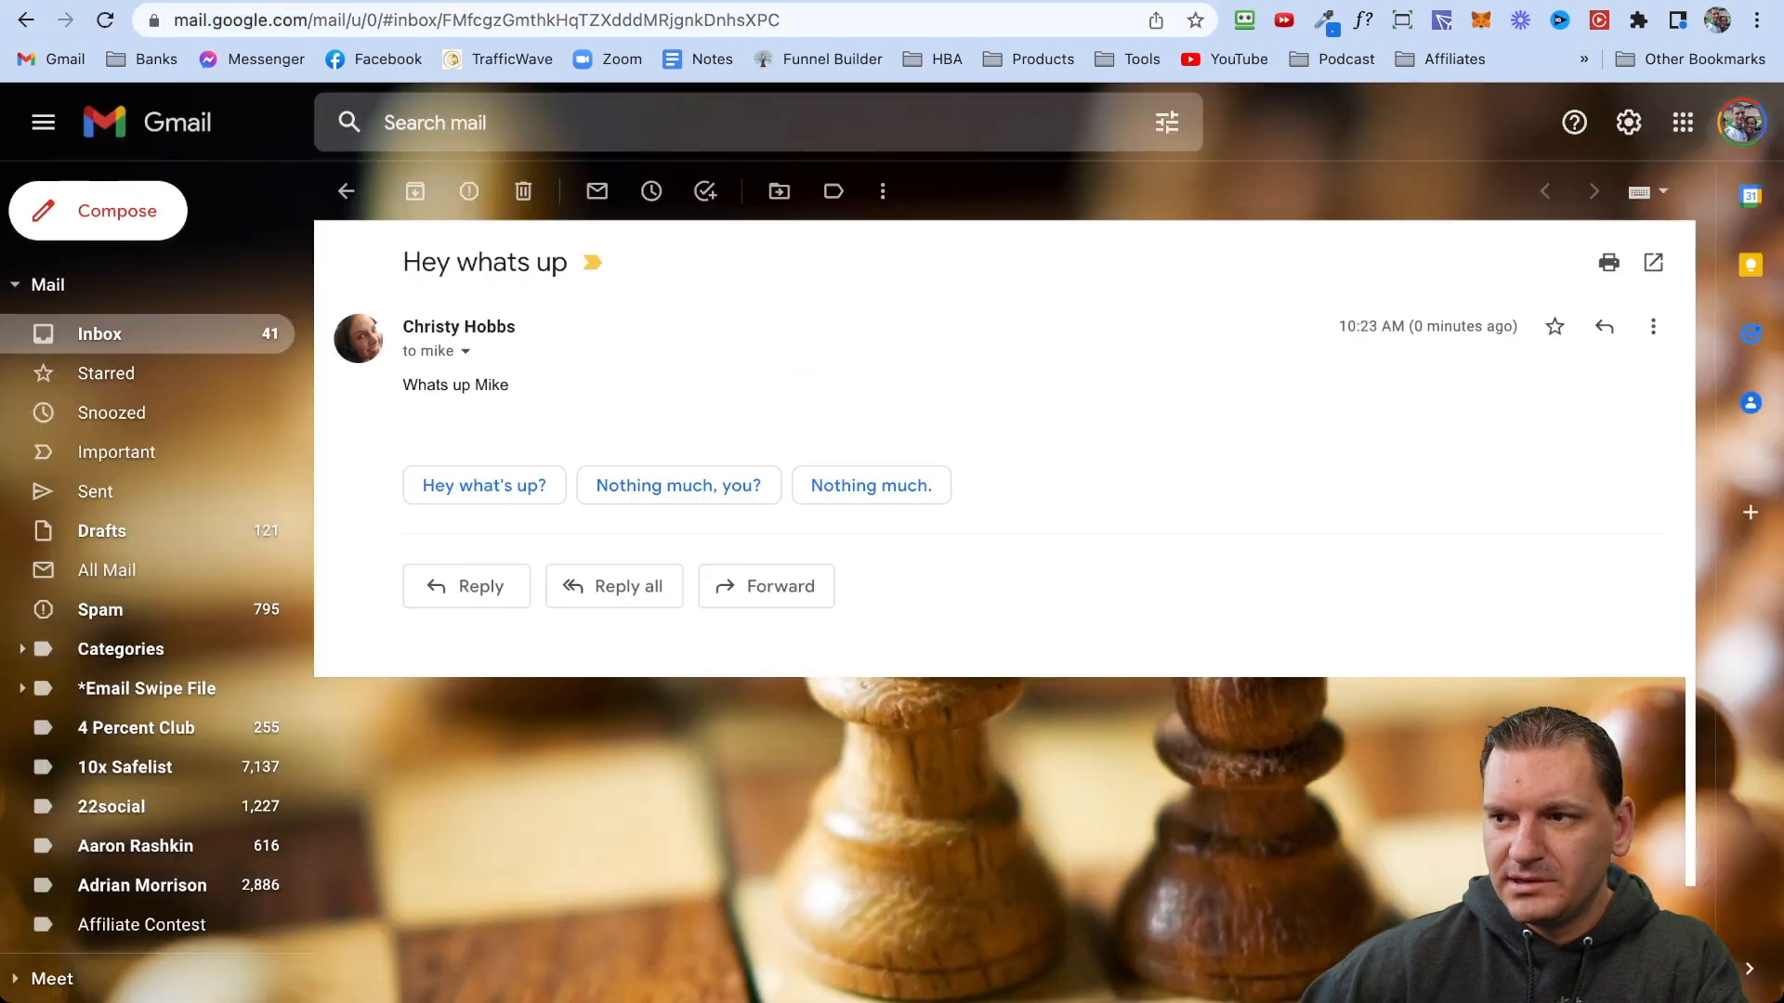
click(1605, 326)
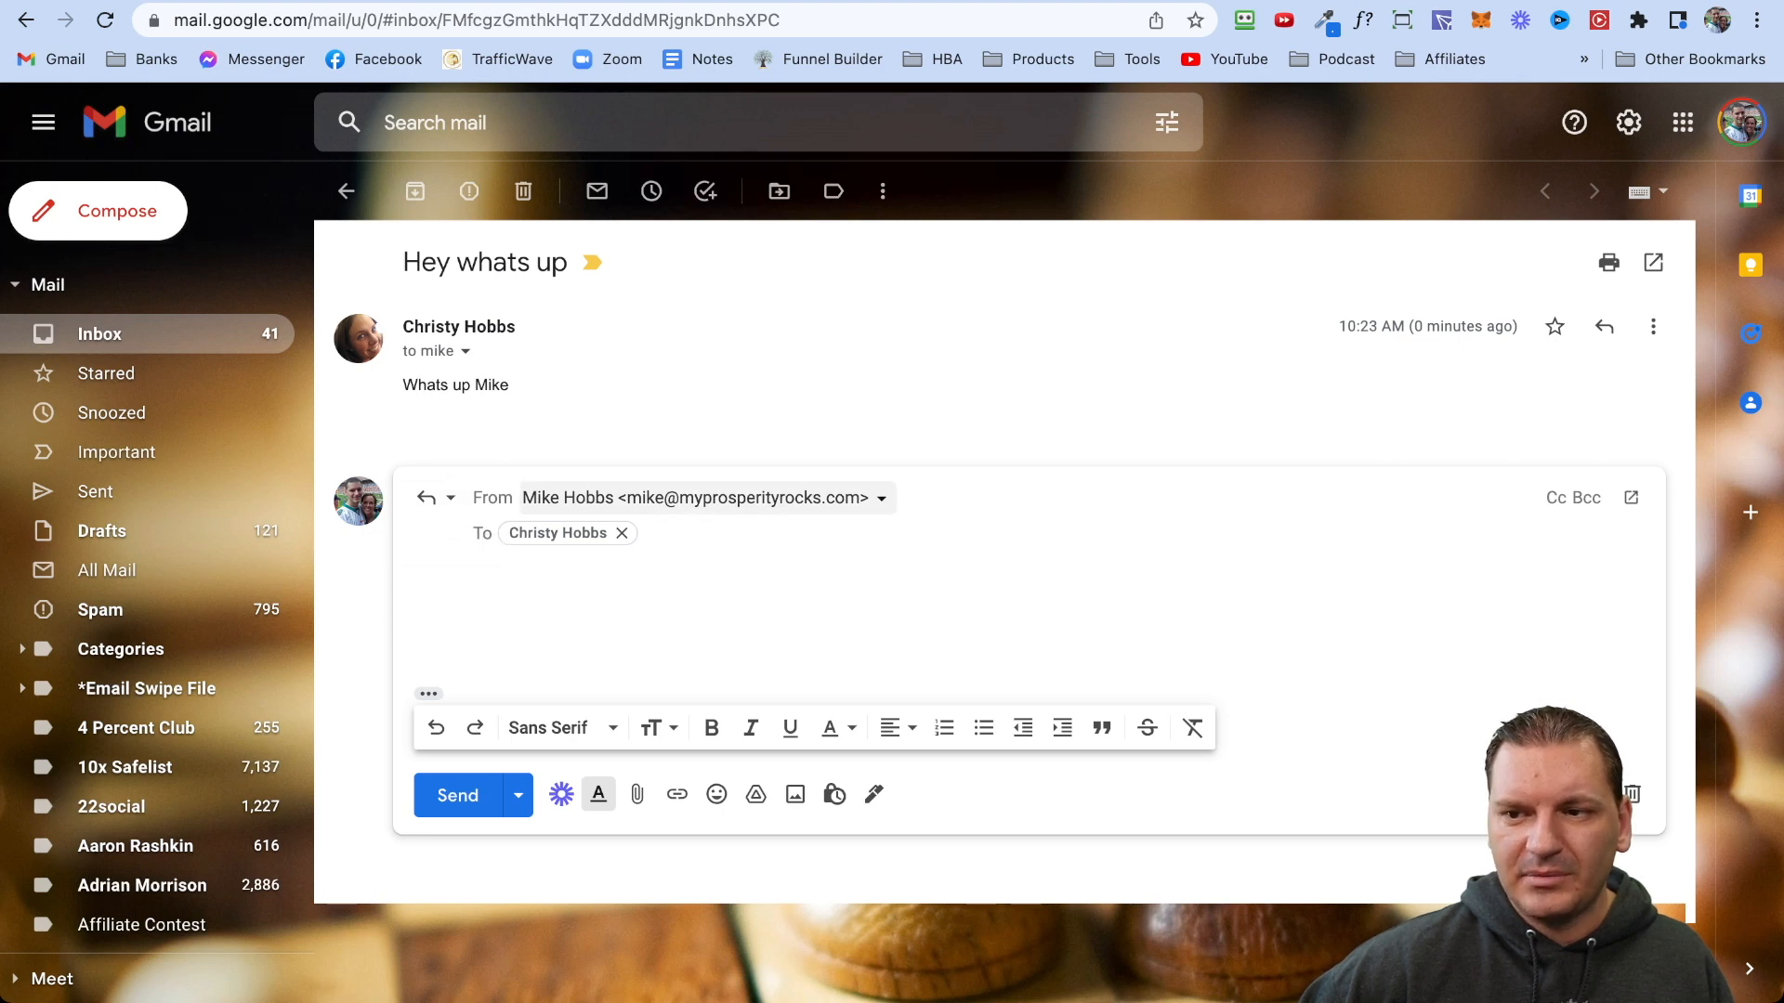
Write 'i'm doing great' in the reply and send it from the custom-domain address.
click(558, 581)
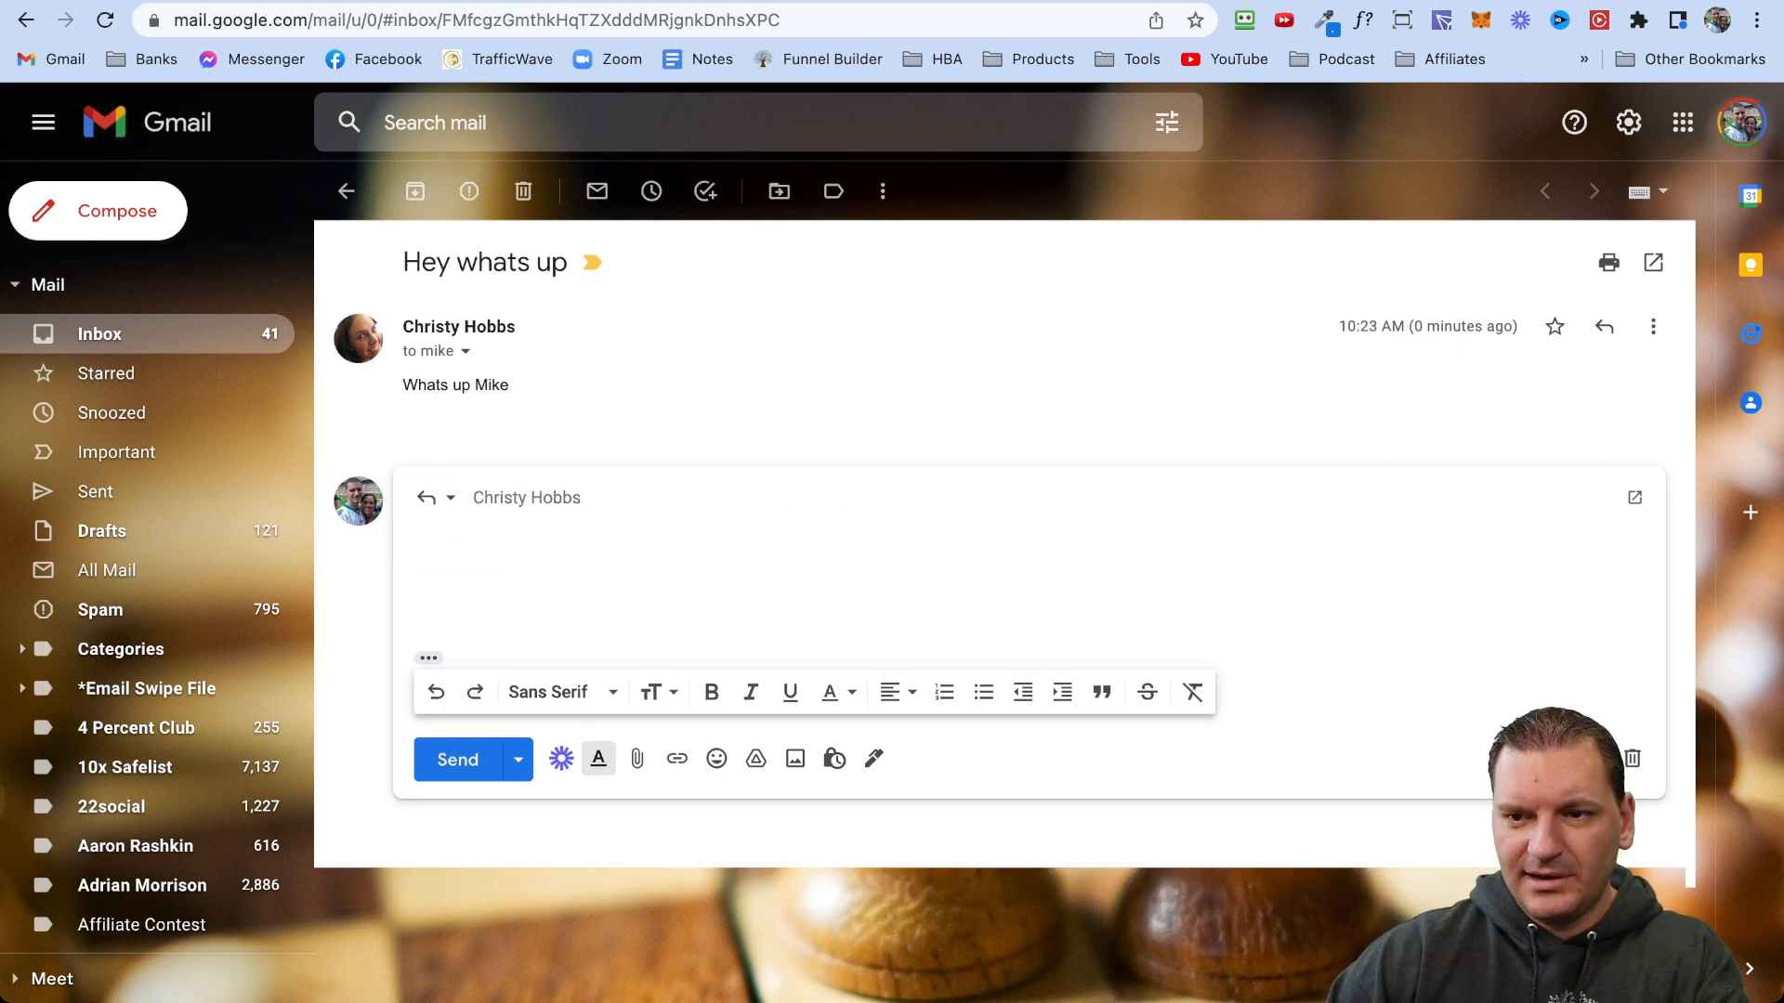
text(i'm doing greatup)
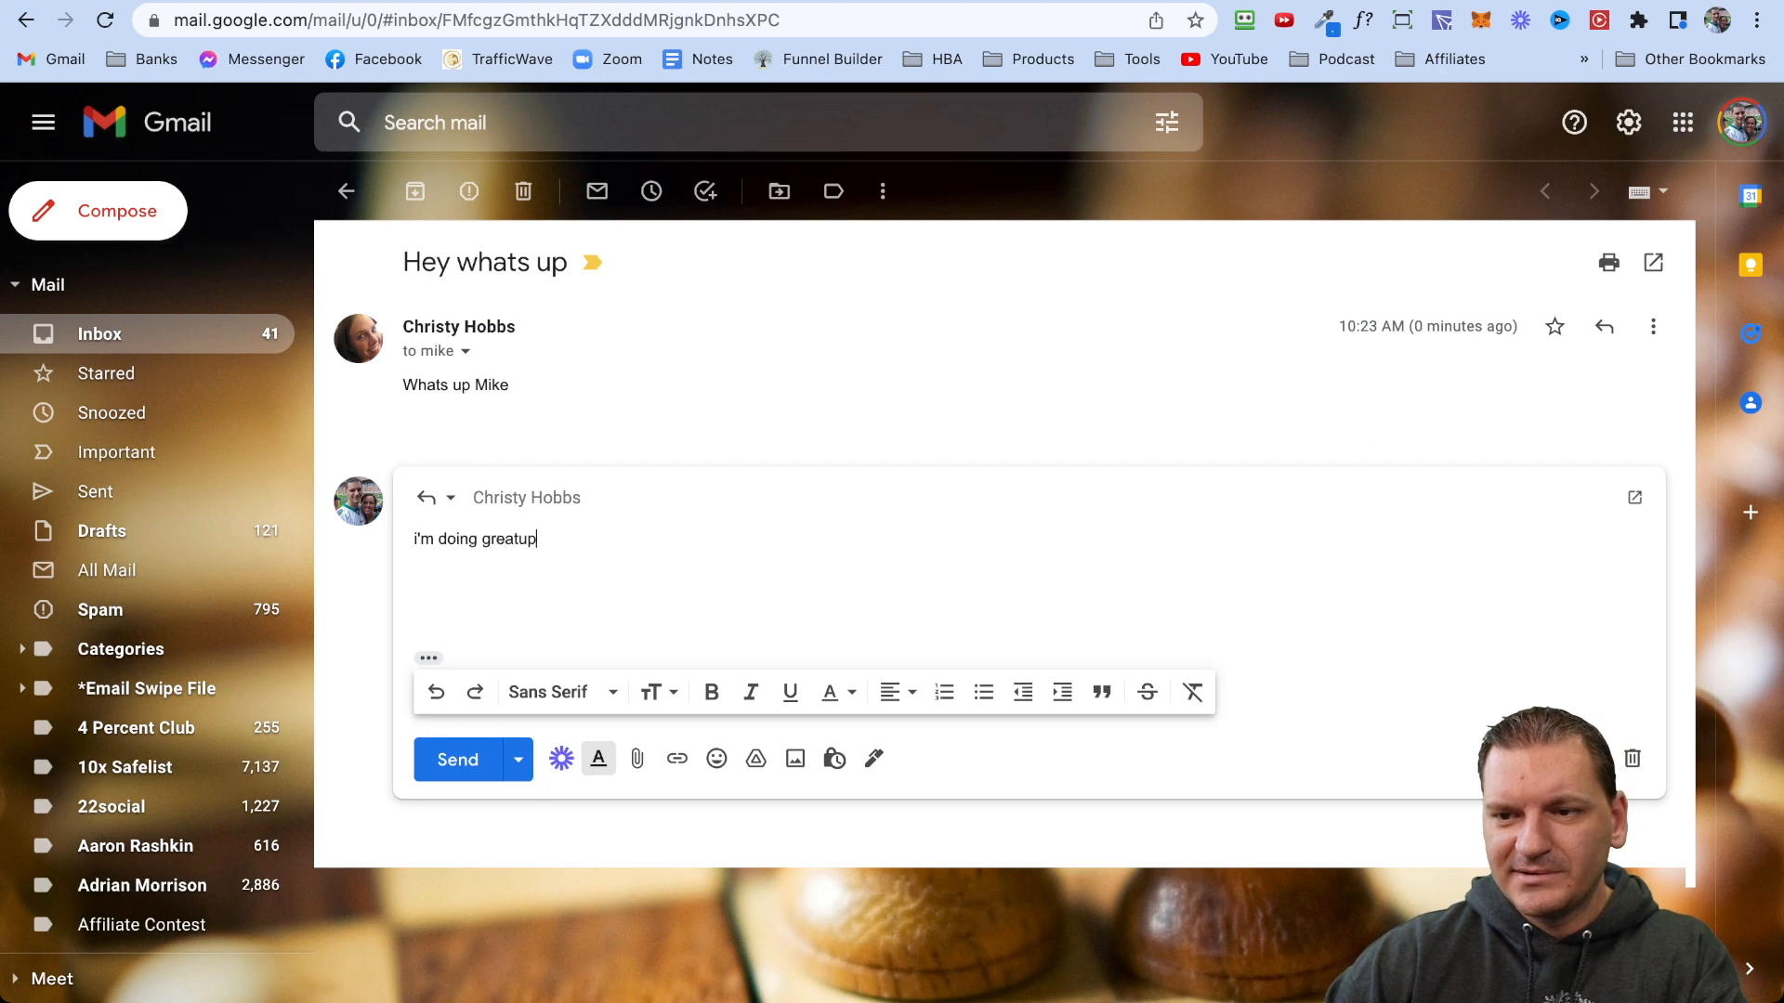
key(Return)
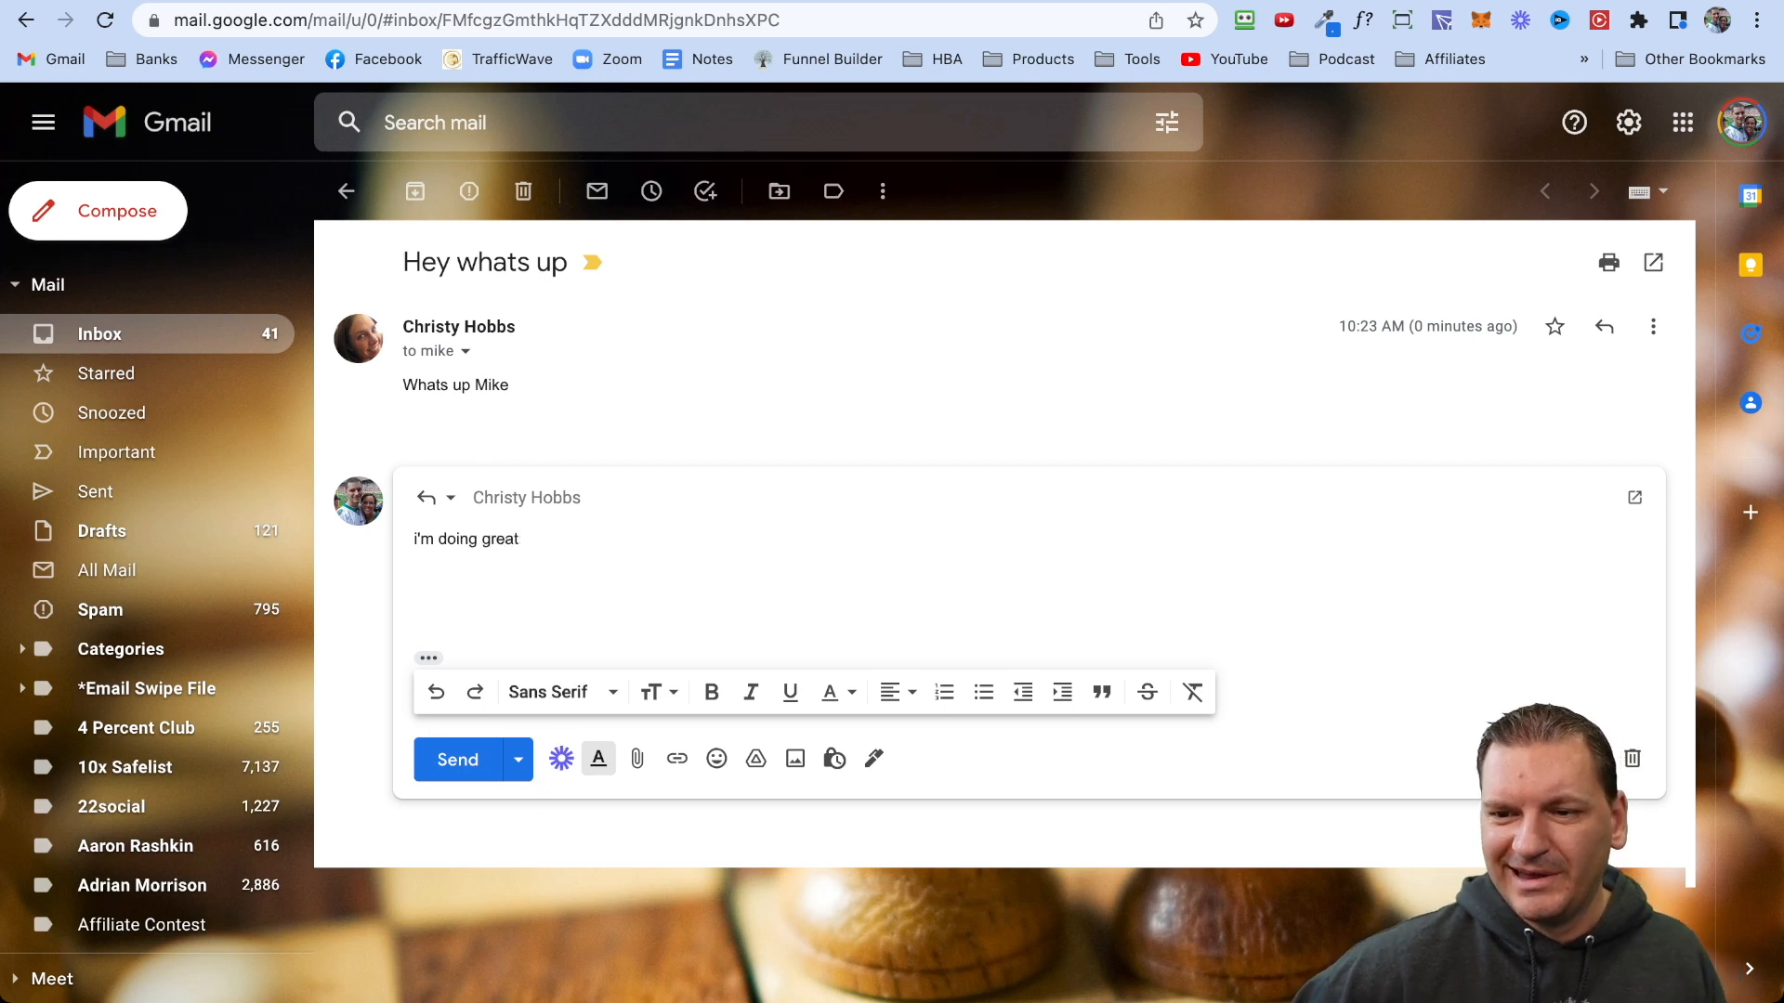
click(458, 760)
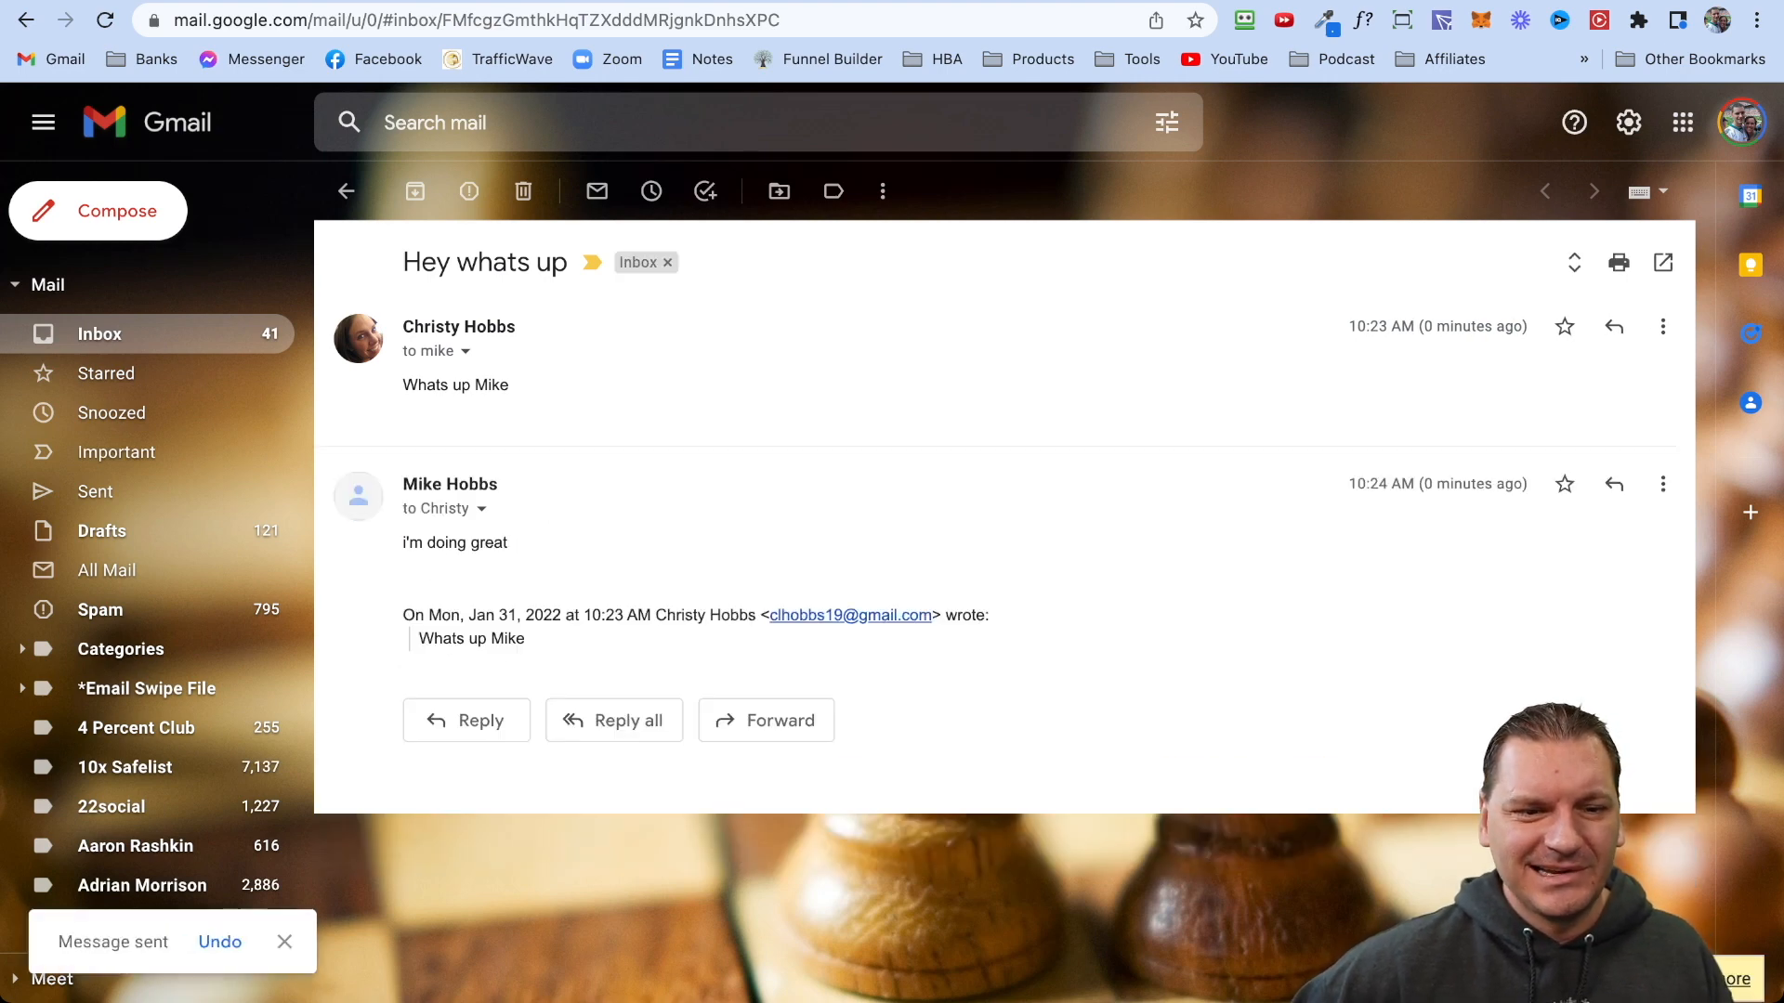
key(ctrl+Tab)
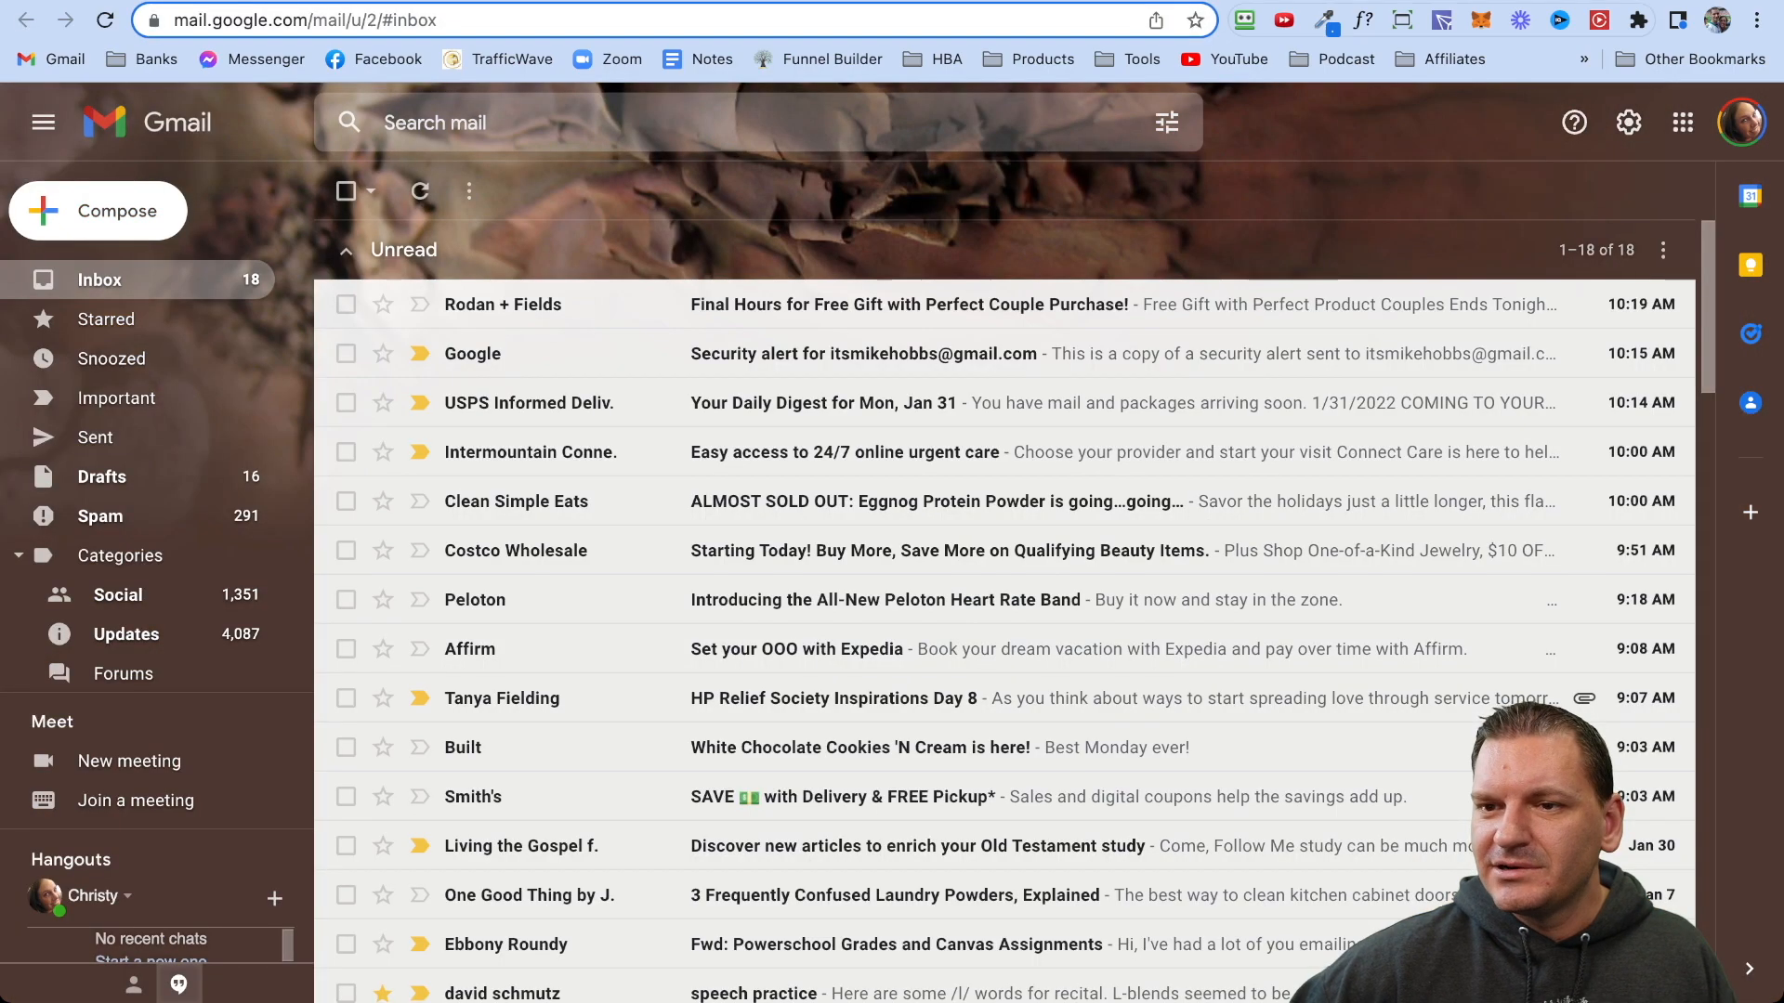
Open the 'i'm doing great' reply and expand its details to show the custom-domain sender.
click(469, 304)
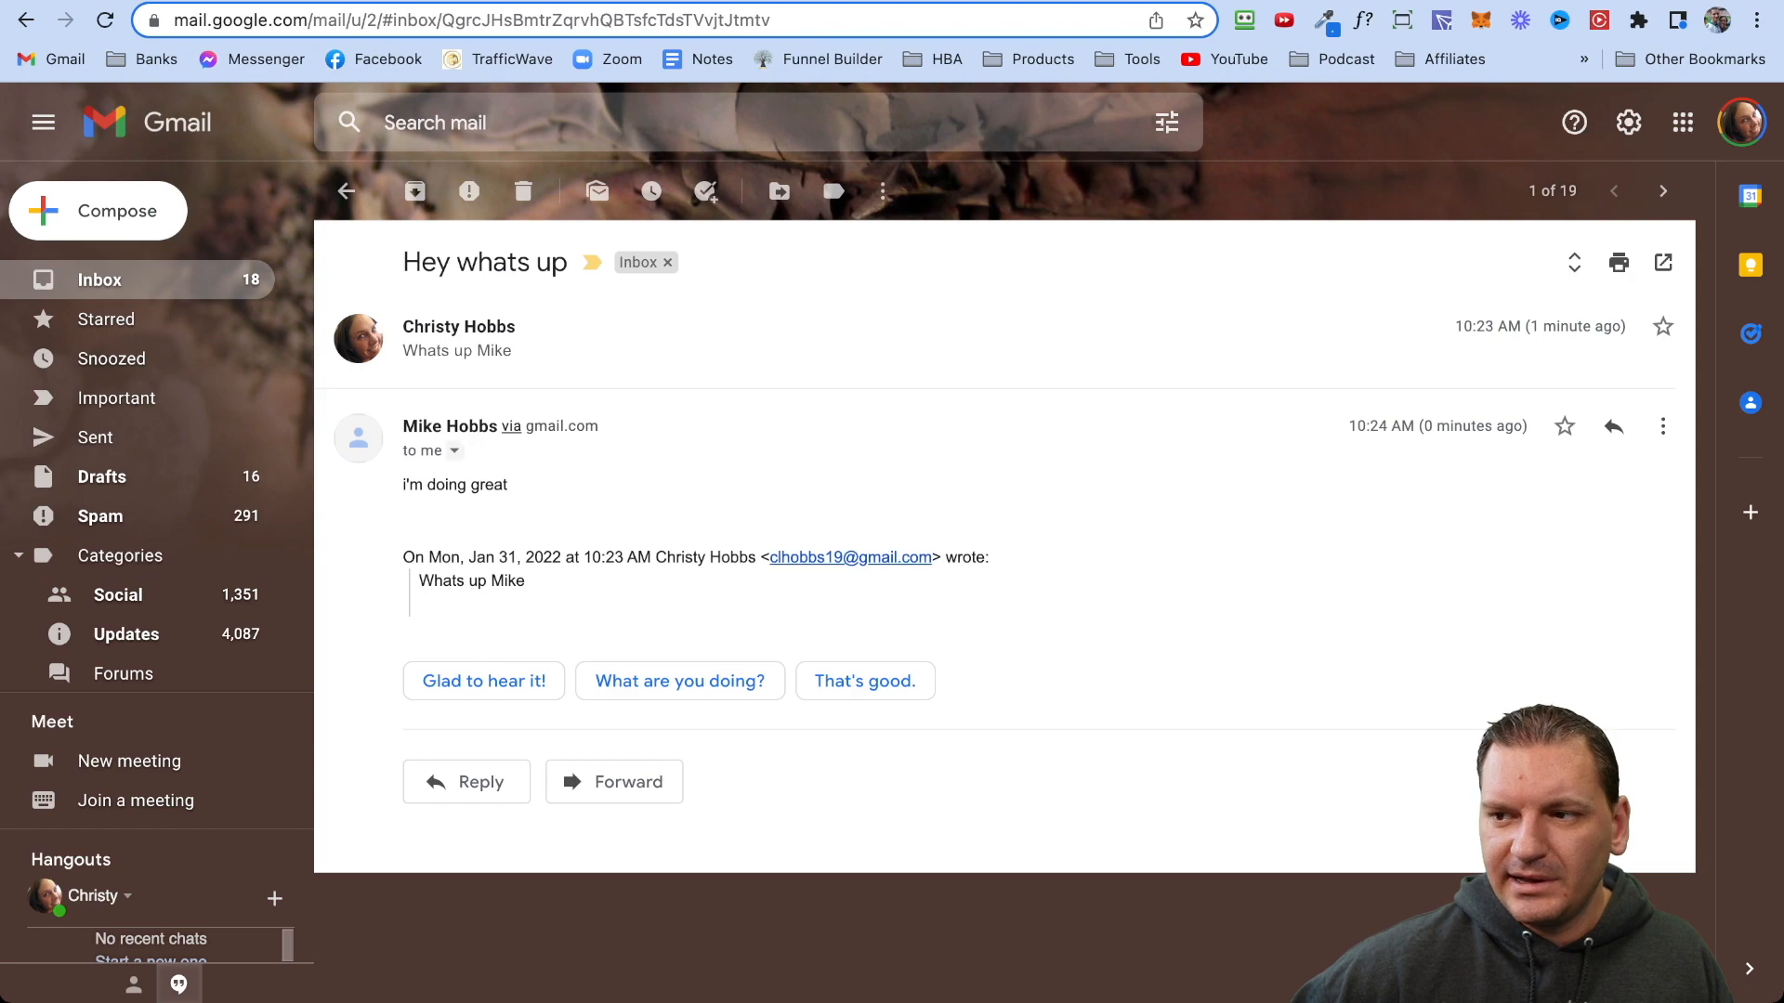
click(454, 451)
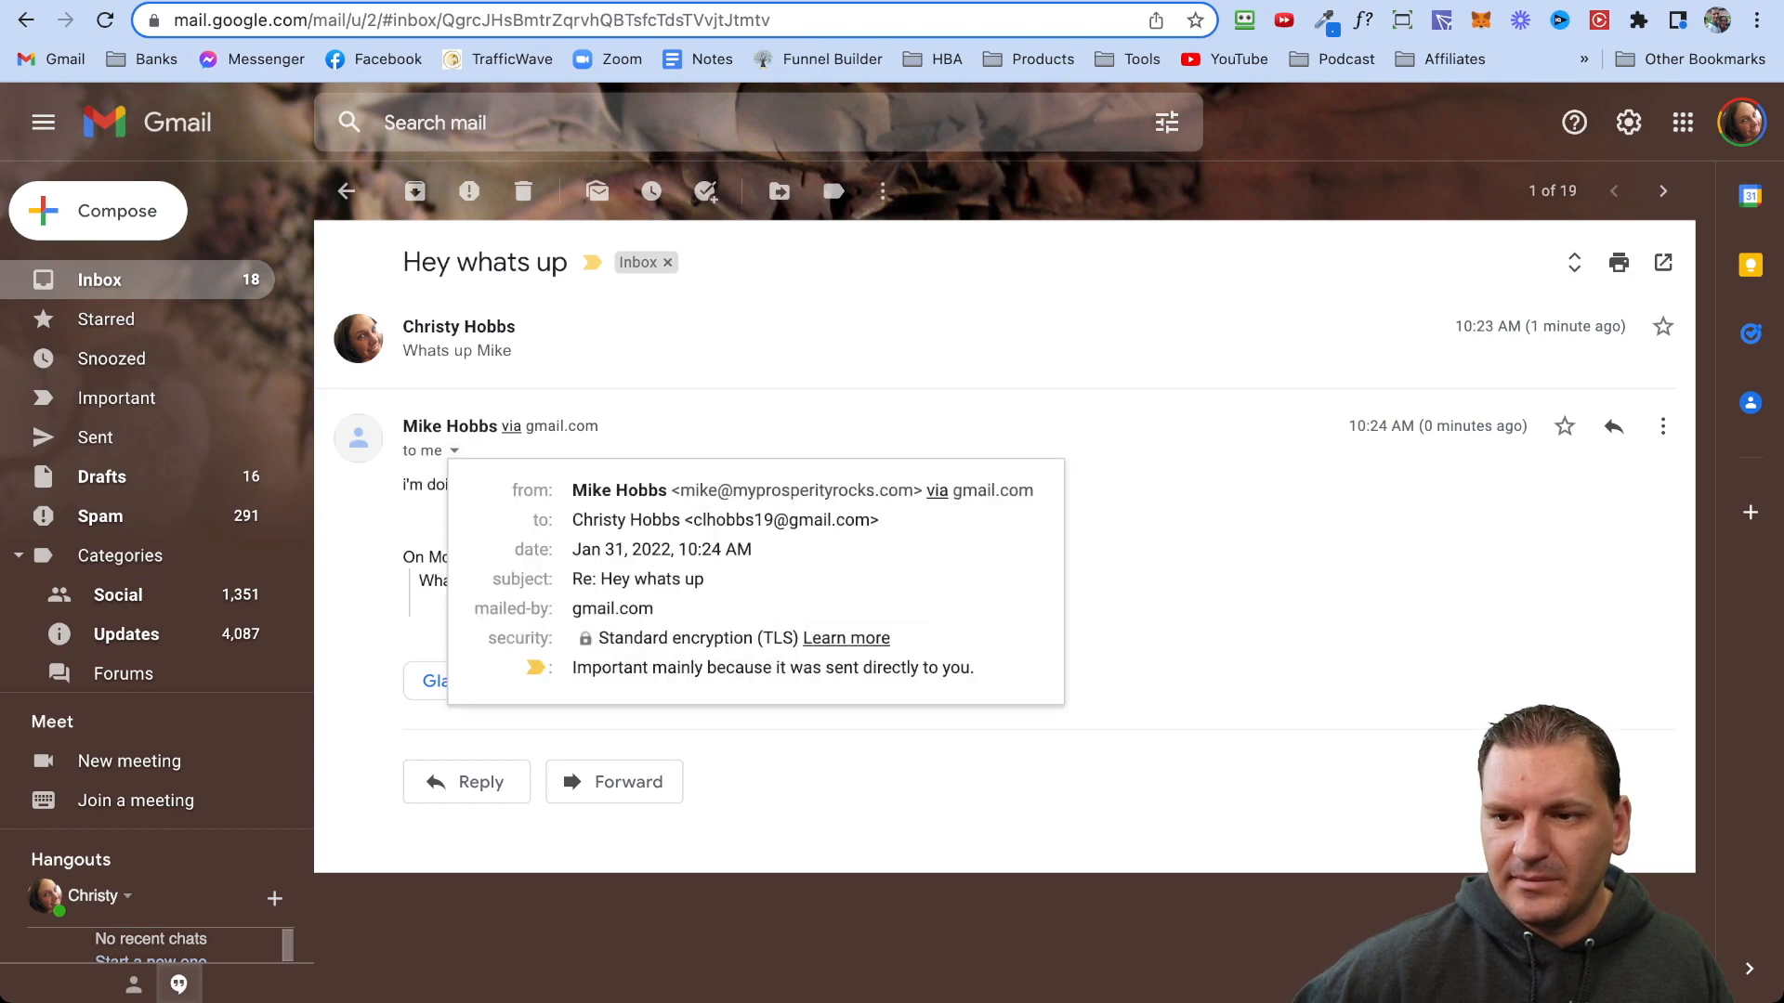
drag(681, 491, 847, 491)
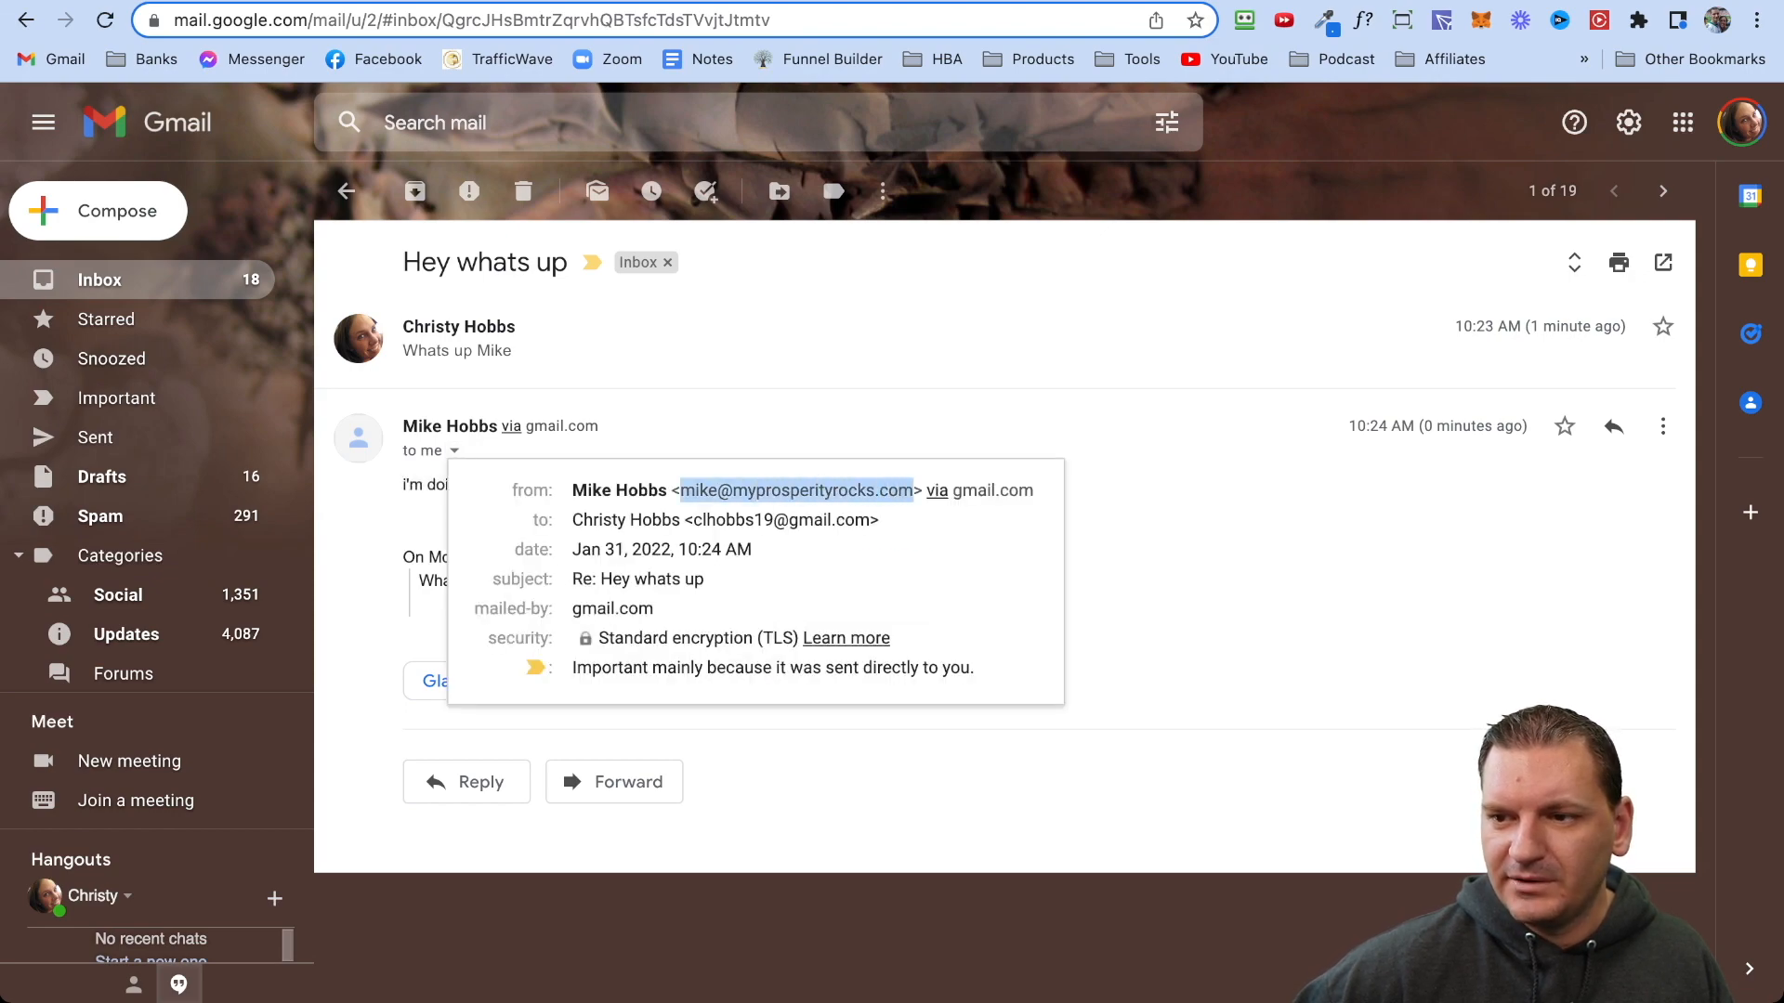